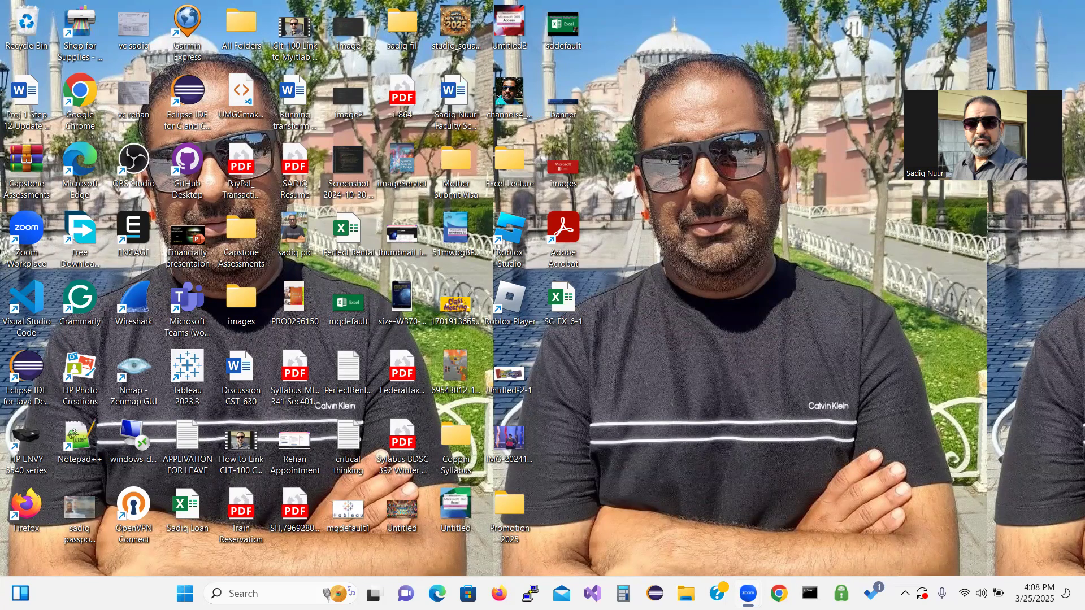
# Open the SC_AC_04-1 database from the Module folder of the Access Module04 data files in Downloads.
pyautogui.click(686, 593)
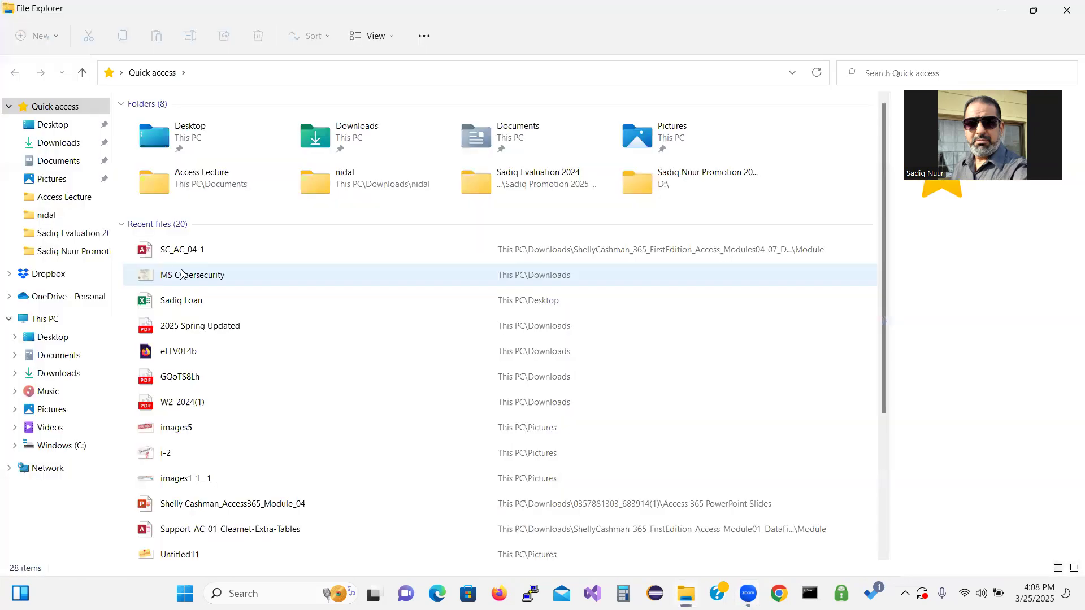
pyautogui.click(59, 142)
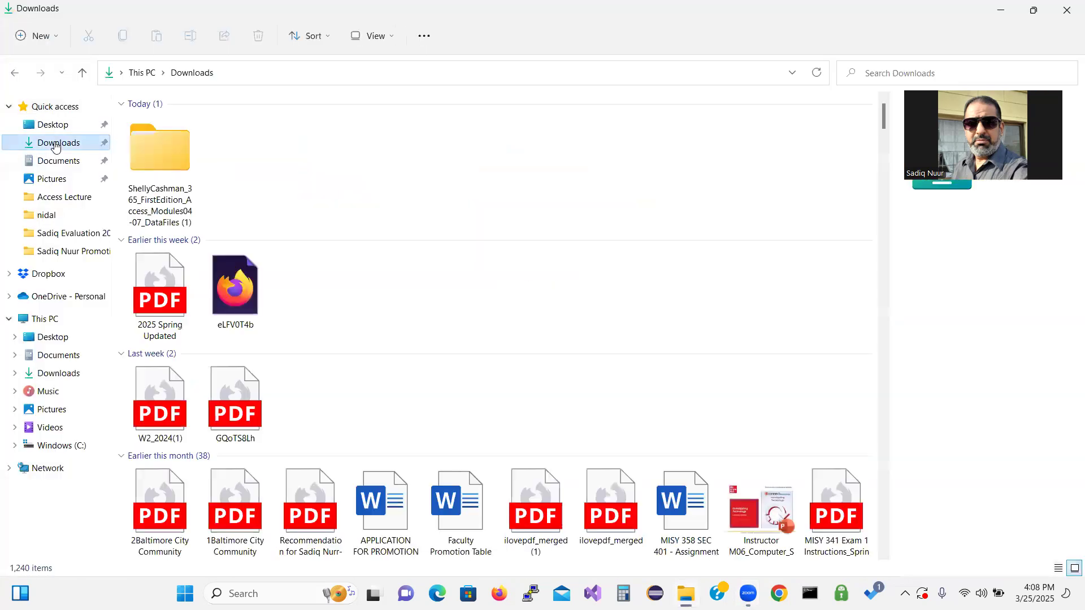
pyautogui.doubleClick(167, 170)
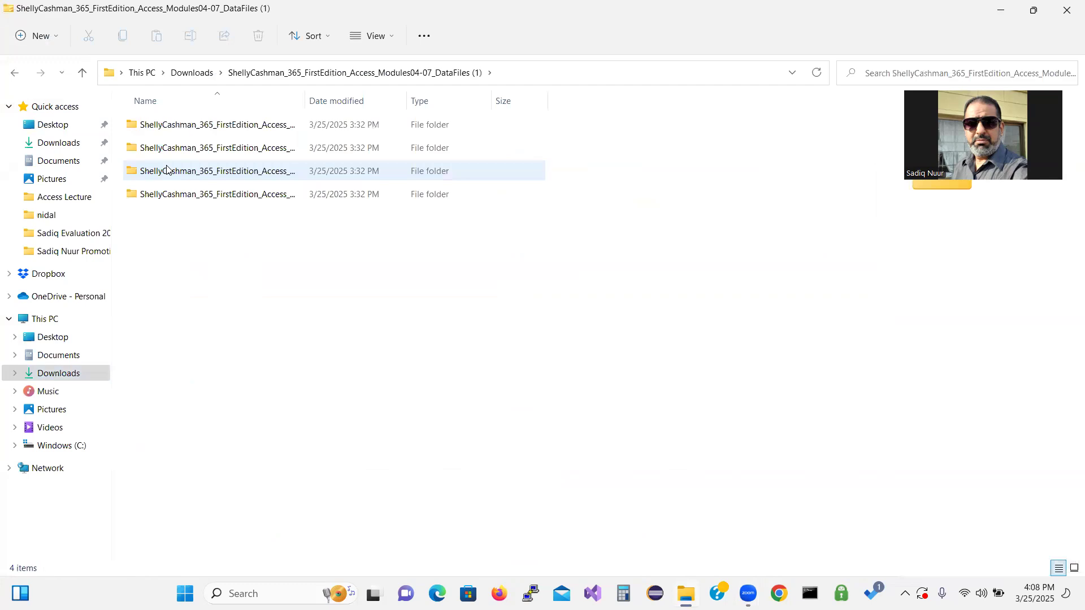
pyautogui.doubleClick(240, 125)
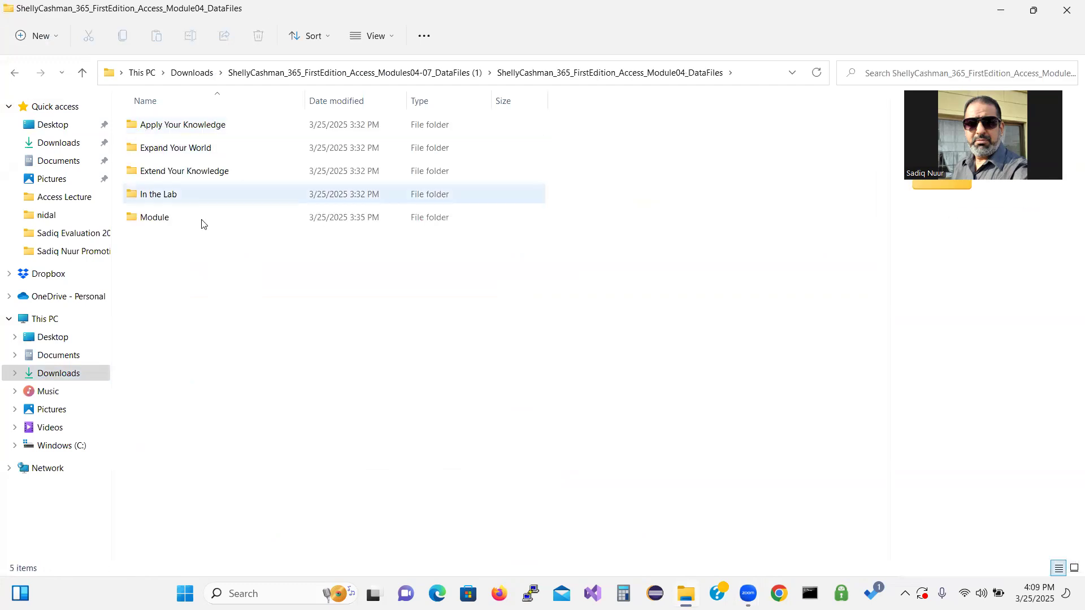
pyautogui.click(178, 218)
pyautogui.doubleClick(179, 218)
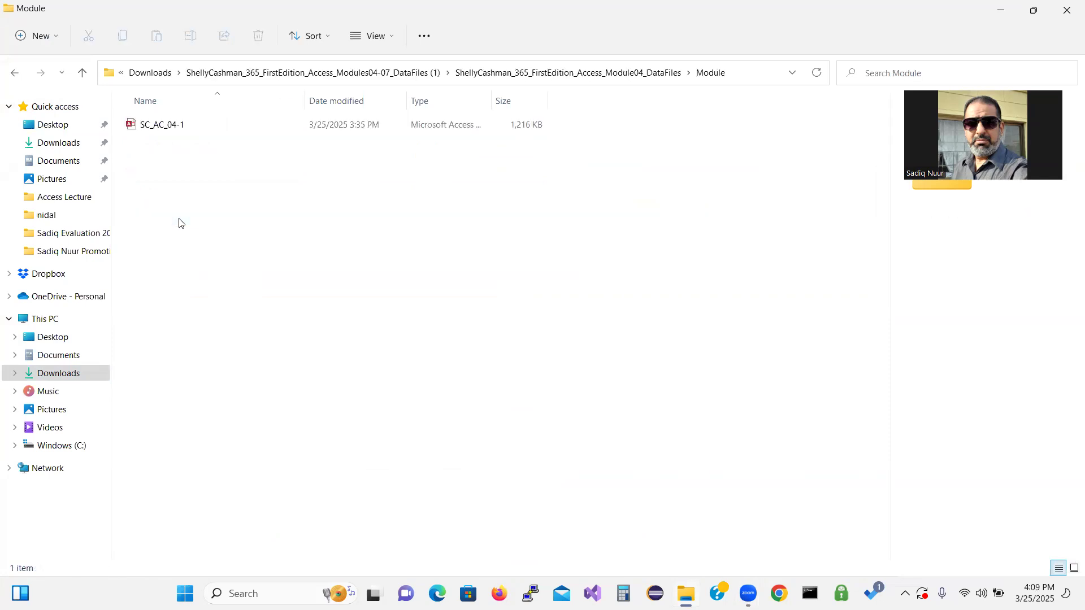
pyautogui.doubleClick(176, 128)
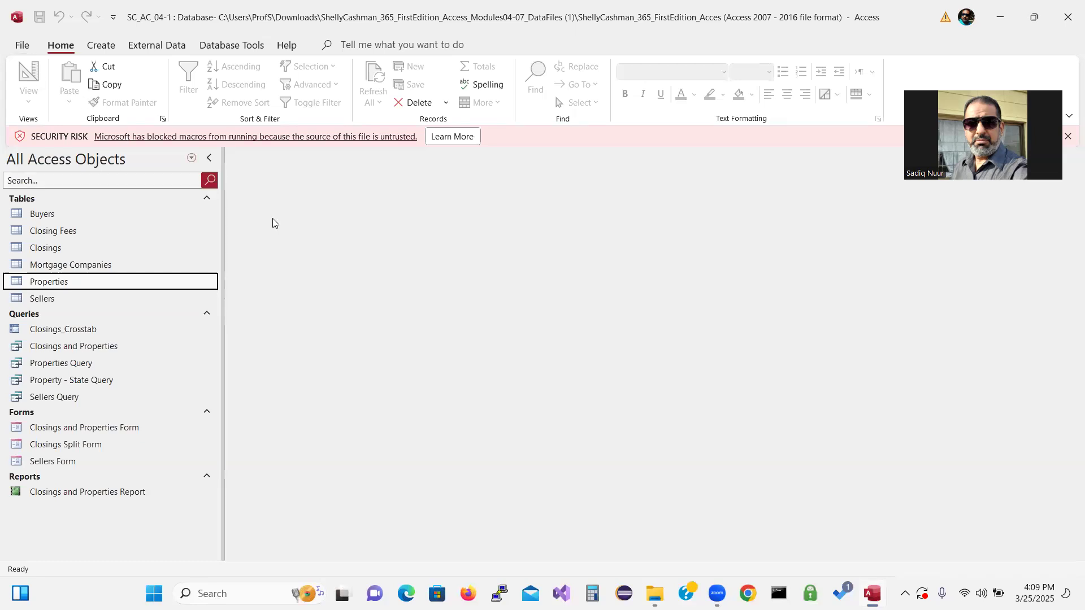
# Save the database as an Access Database named SC_AC_04-Partners in the Access Lecture folder and enable its content.
pyautogui.click(22, 45)
pyautogui.click(41, 233)
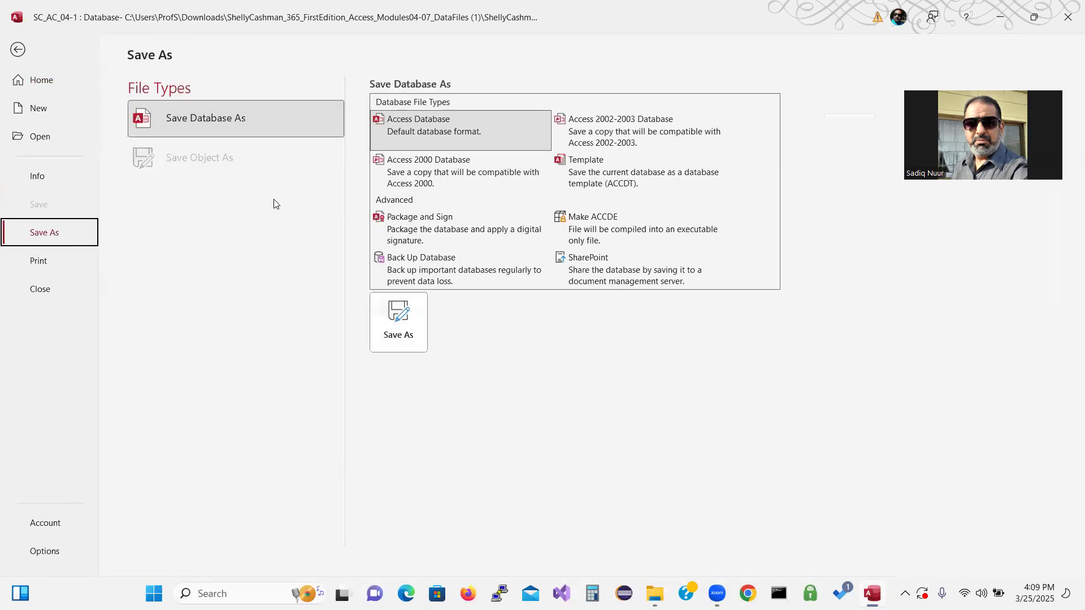
pyautogui.click(397, 337)
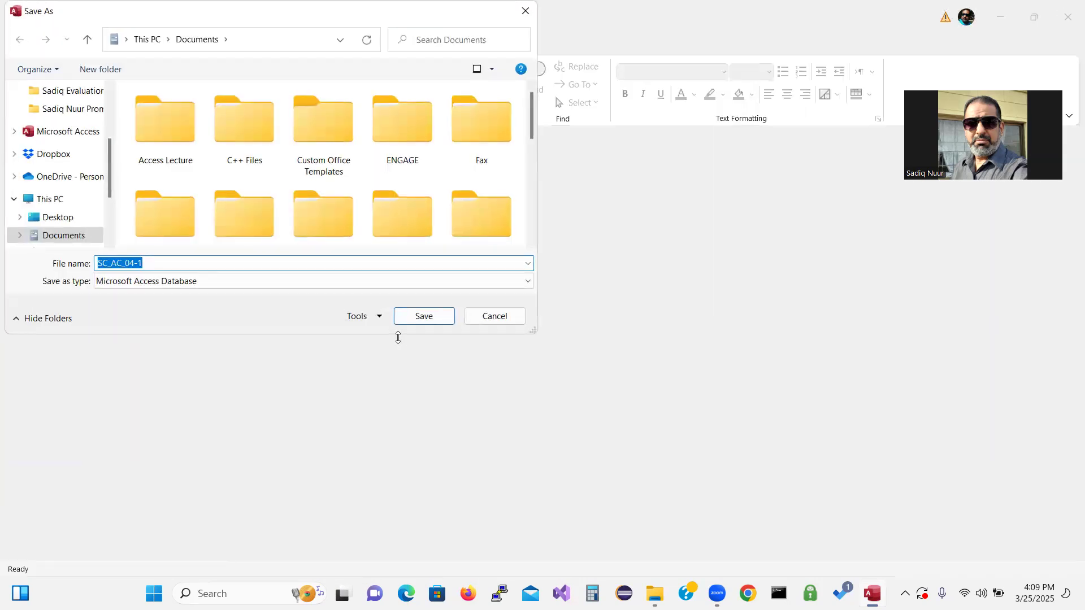
pyautogui.click(165, 131)
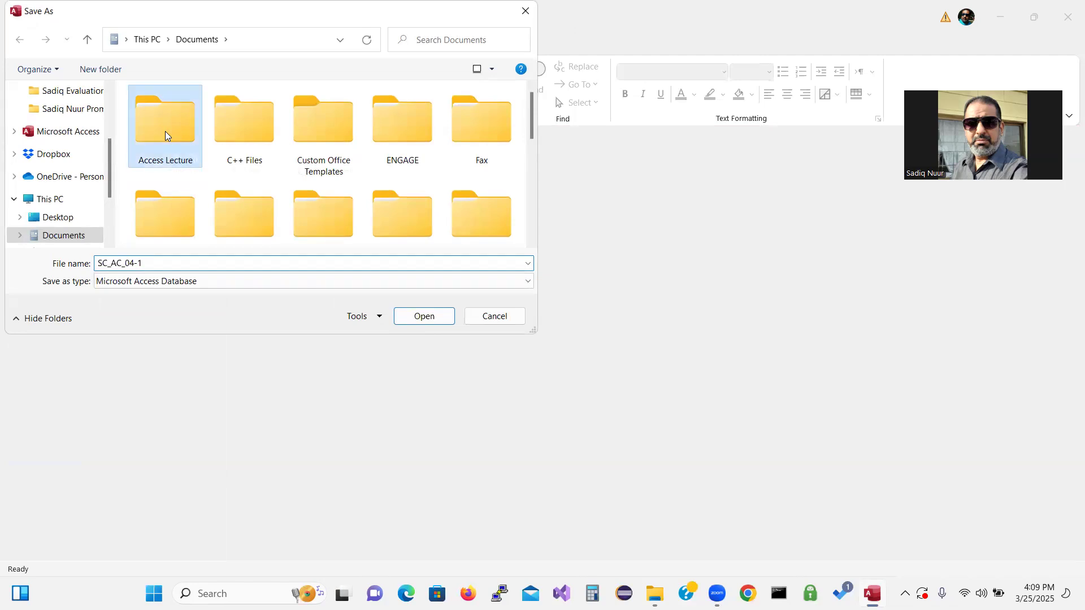
pyautogui.doubleClick(165, 131)
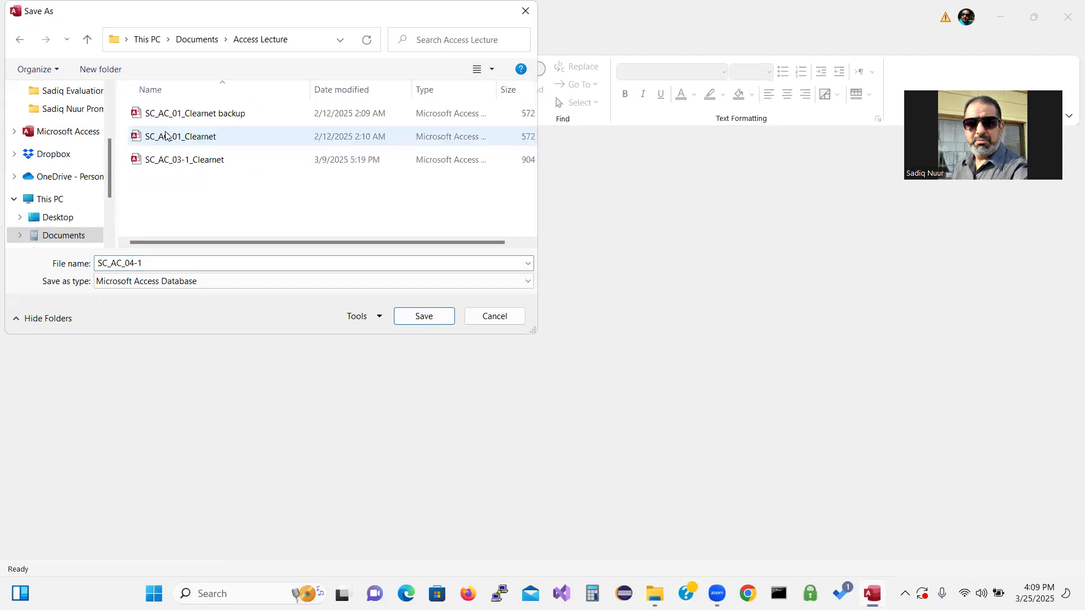
pyautogui.doubleClick(150, 268)
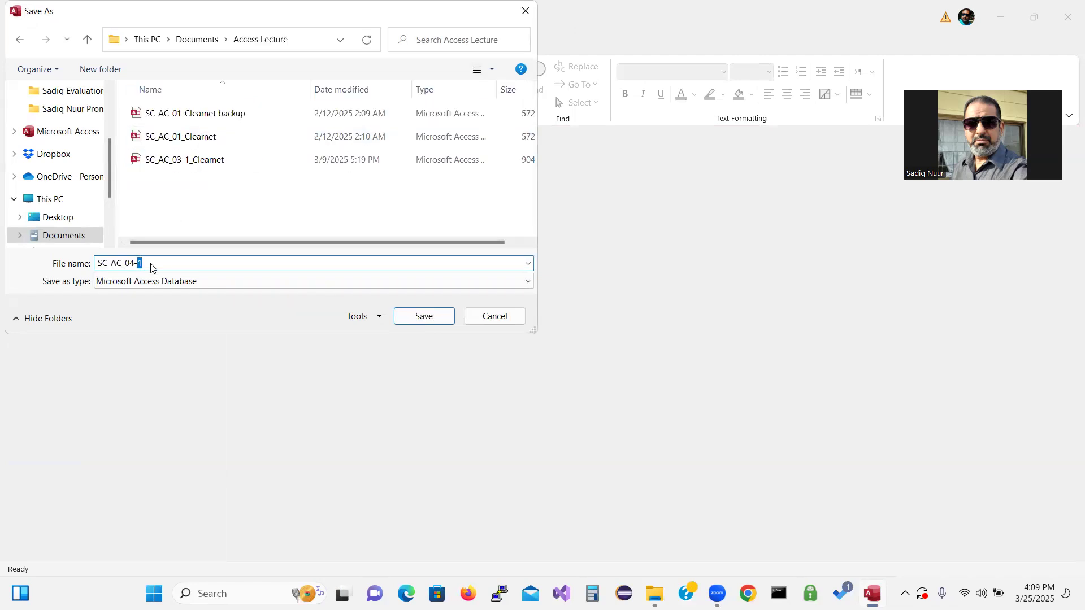
pyautogui.press('BackSpace')
pyautogui.write('Partners')
pyautogui.click(436, 316)
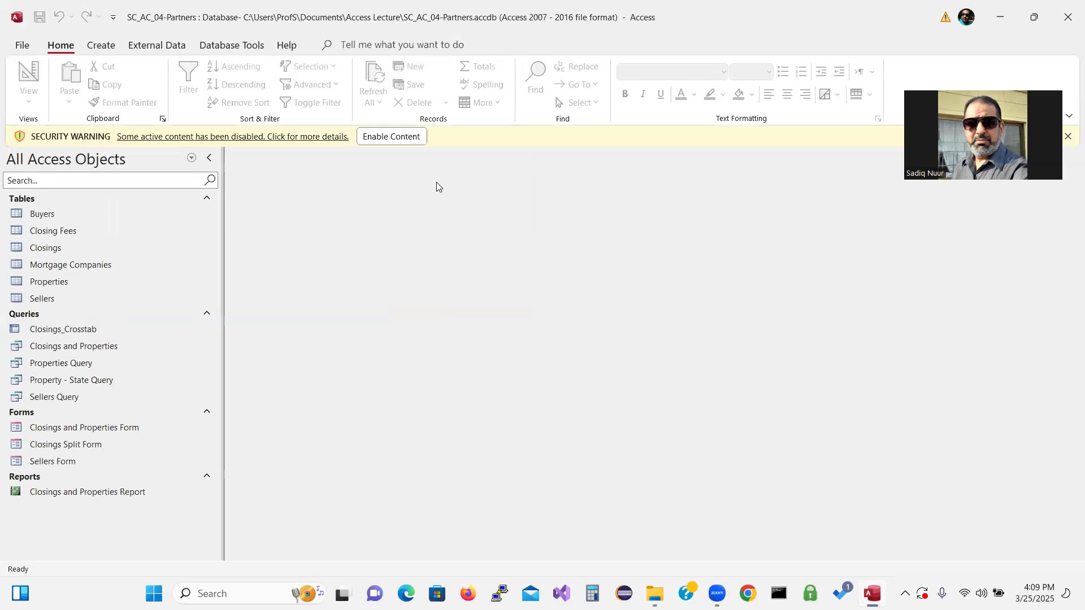
pyautogui.click(394, 142)
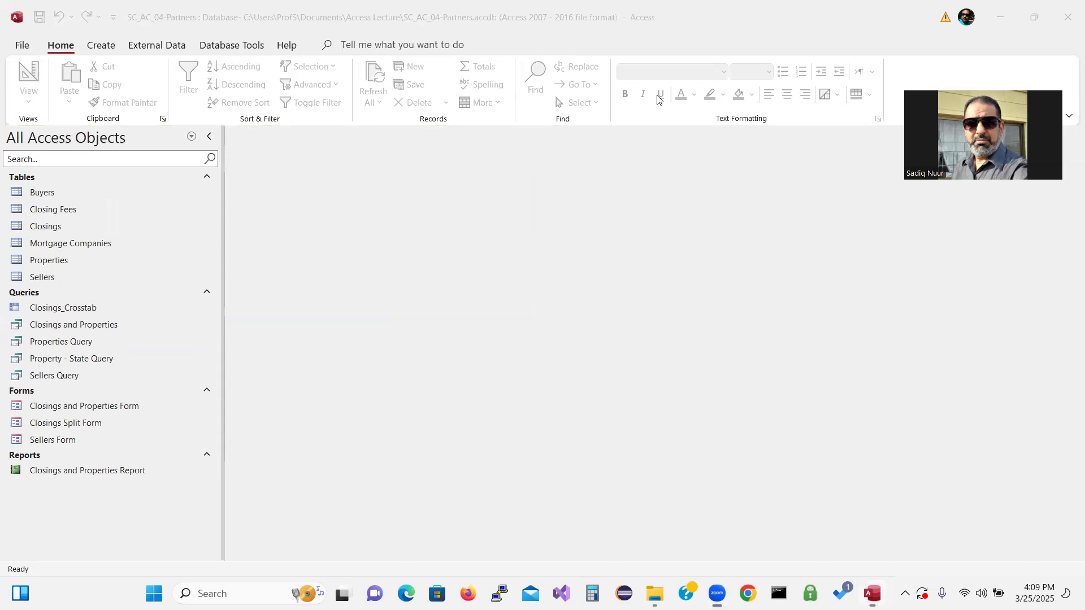
pyautogui.moveTo(140, 25)
pyautogui.mouseDown()
pyautogui.moveTo(14, 37)
pyautogui.moveTo(19, 53)
pyautogui.moveTo(90, 68)
pyautogui.moveTo(418, 87)
pyautogui.moveTo(356, 30)
pyautogui.moveTo(132, 17)
pyautogui.mouseUp()
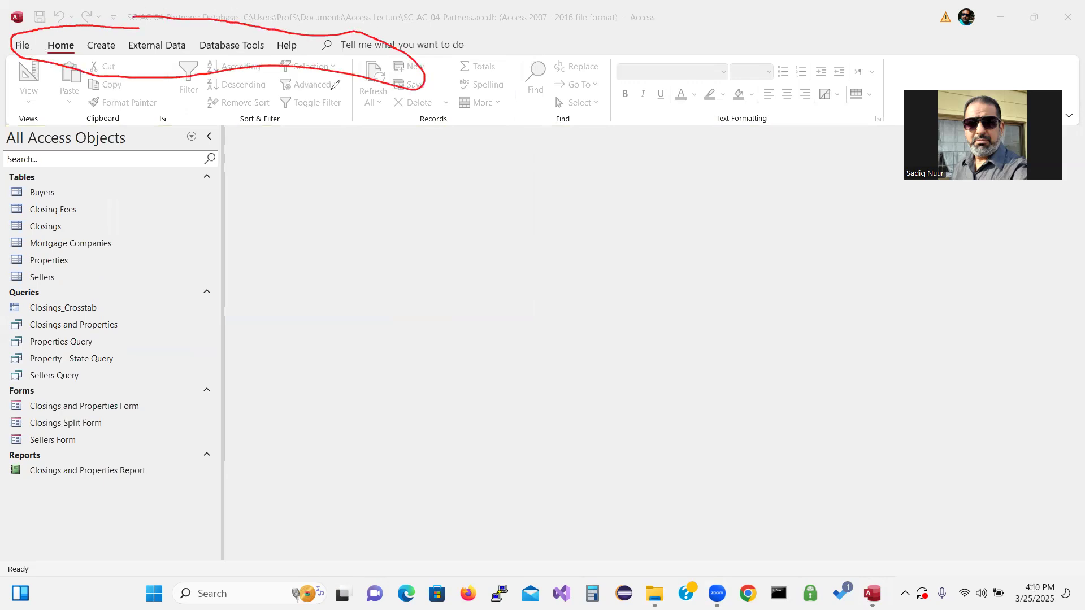
pyautogui.moveTo(363, 76); pyautogui.dragTo(414, 166)
pyautogui.moveTo(437, 219)
pyautogui.mouseDown()
pyautogui.moveTo(449, 244)
pyautogui.moveTo(436, 220)
pyautogui.moveTo(457, 199)
pyautogui.moveTo(494, 220)
pyautogui.mouseUp()
pyautogui.moveTo(473, 164)
pyautogui.mouseDown()
pyautogui.moveTo(495, 179)
pyautogui.moveTo(492, 201)
pyautogui.mouseUp()
pyautogui.moveTo(520, 163); pyautogui.dragTo(513, 185)
pyautogui.moveTo(505, 76)
pyautogui.mouseDown()
pyautogui.moveTo(487, 92)
pyautogui.moveTo(507, 100)
pyautogui.moveTo(691, 78)
pyautogui.moveTo(668, 97)
pyautogui.moveTo(667, 165)
pyautogui.mouseUp()
pyautogui.moveTo(664, 217)
pyautogui.mouseDown()
pyautogui.moveTo(687, 270)
pyautogui.moveTo(733, 245)
pyautogui.mouseUp()
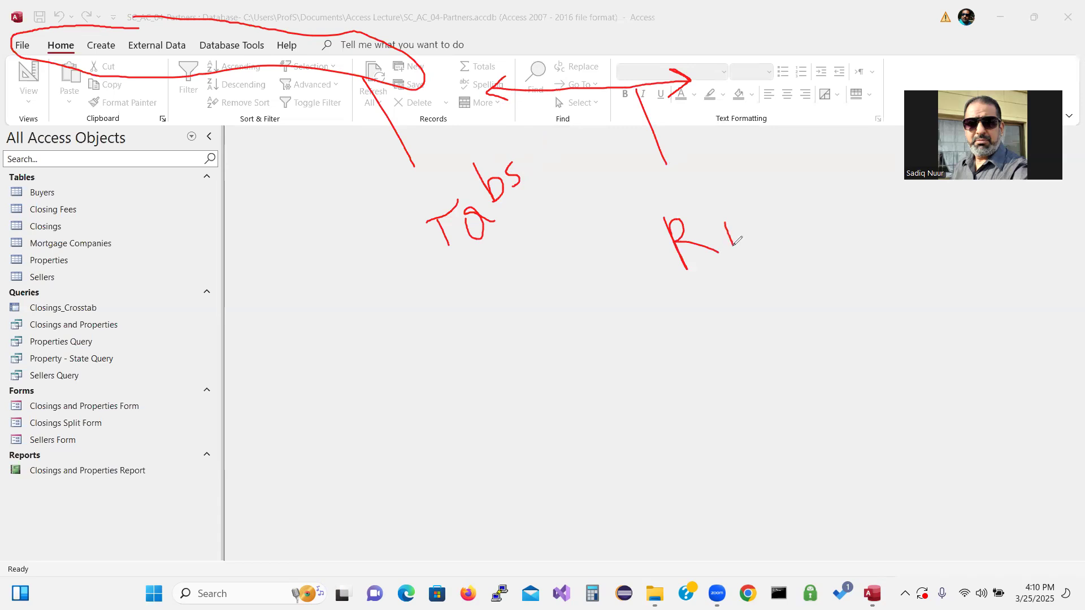
pyautogui.click(727, 213)
pyautogui.moveTo(734, 202)
pyautogui.mouseDown()
pyautogui.moveTo(735, 244)
pyautogui.moveTo(753, 241)
pyautogui.mouseUp()
pyautogui.moveTo(769, 190)
pyautogui.mouseDown()
pyautogui.moveTo(780, 227)
pyautogui.moveTo(793, 218)
pyautogui.moveTo(783, 229)
pyautogui.moveTo(815, 194)
pyautogui.moveTo(827, 210)
pyautogui.moveTo(839, 180)
pyautogui.moveTo(843, 197)
pyautogui.mouseUp()
pyautogui.moveTo(782, 103)
pyautogui.mouseDown()
pyautogui.moveTo(735, 90)
pyautogui.moveTo(709, 130)
pyautogui.moveTo(770, 123)
pyautogui.moveTo(777, 105)
pyautogui.mouseUp()
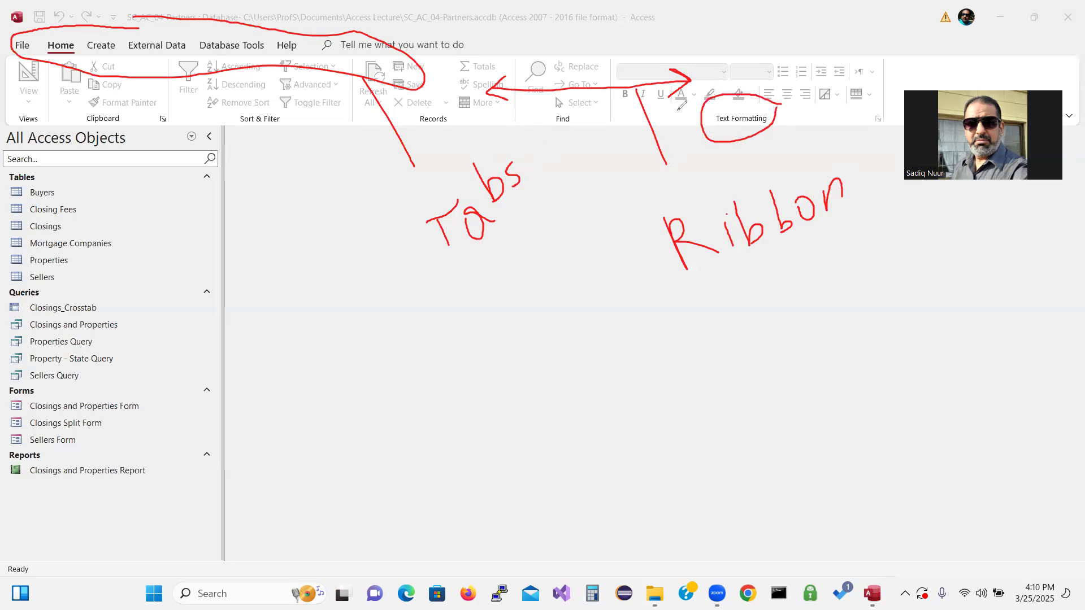
pyautogui.moveTo(586, 114)
pyautogui.mouseDown()
pyautogui.moveTo(562, 109)
pyautogui.moveTo(547, 129)
pyautogui.moveTo(587, 117)
pyautogui.mouseUp()
pyautogui.moveTo(171, 226)
pyautogui.mouseDown()
pyautogui.moveTo(162, 327)
pyautogui.moveTo(173, 321)
pyautogui.moveTo(151, 342)
pyautogui.moveTo(161, 348)
pyautogui.moveTo(164, 327)
pyautogui.mouseUp()
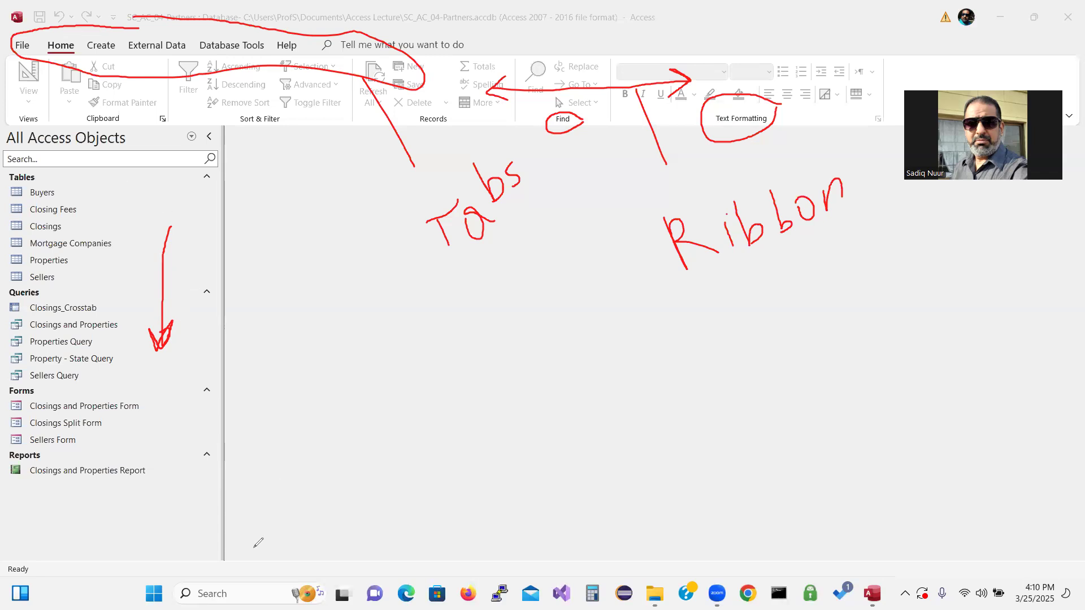
pyautogui.moveTo(113, 563)
pyautogui.mouseDown()
pyautogui.moveTo(257, 566)
pyautogui.moveTo(257, 577)
pyautogui.mouseUp()
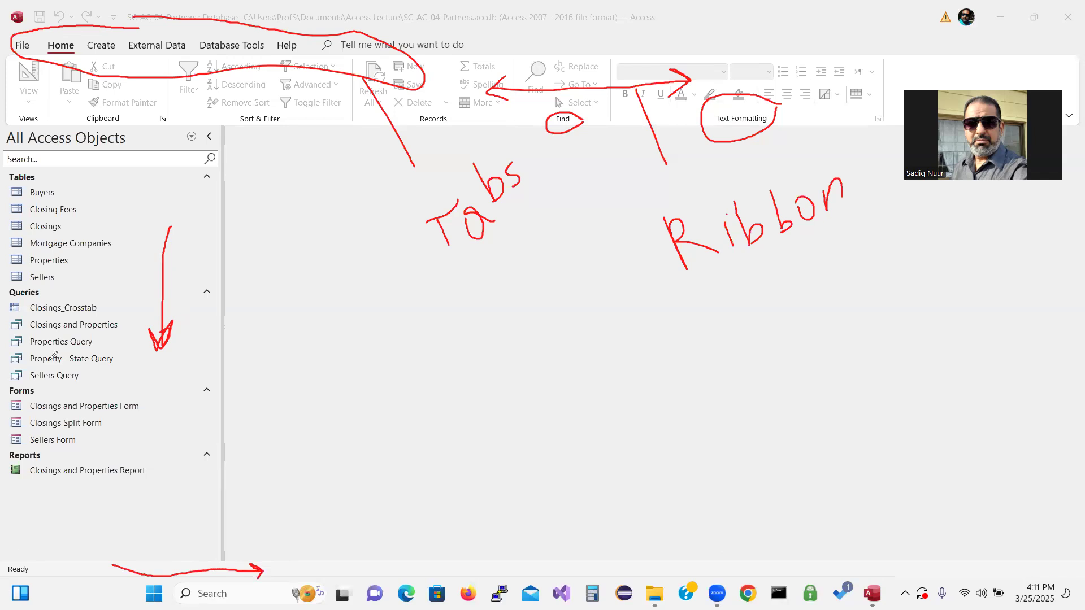
pyautogui.press('e')
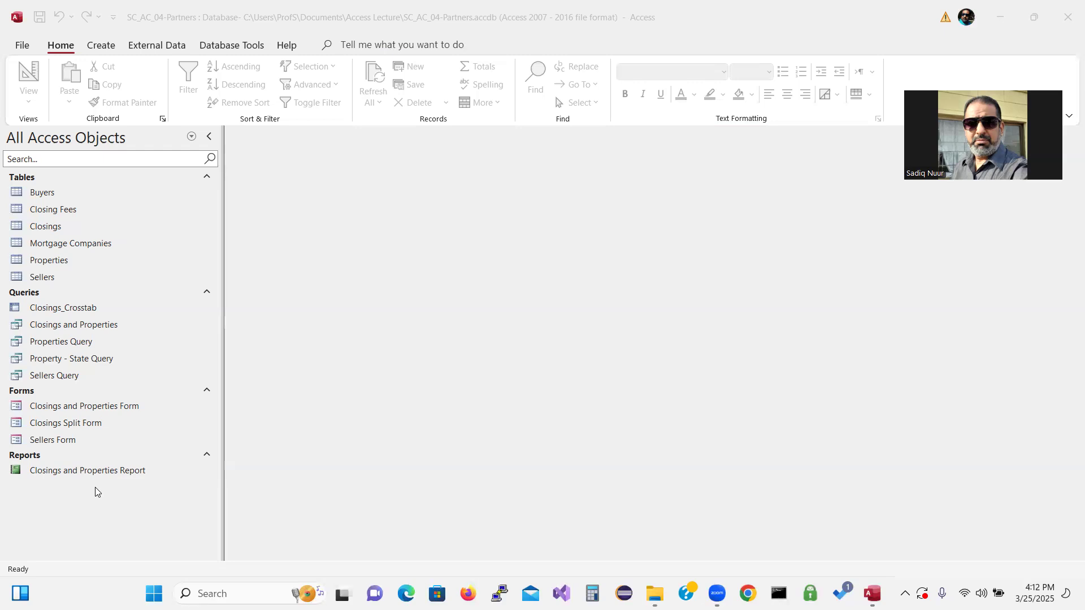
# Open the Closings and Properties Report and examine it in Layout View, Design View, Print Preview and Report View.
pyautogui.doubleClick(104, 472)
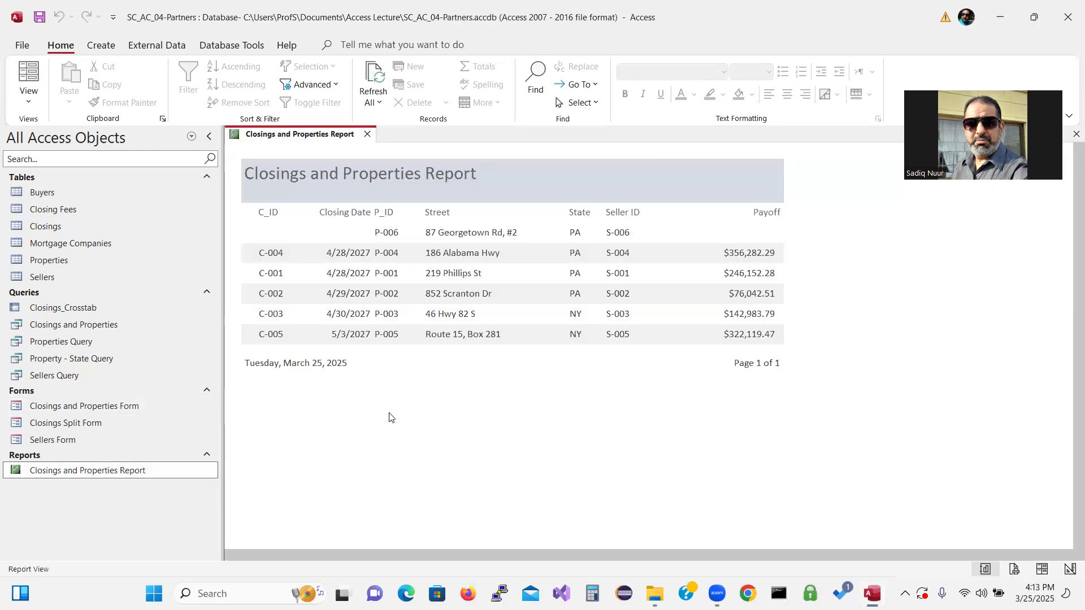
pyautogui.click(31, 108)
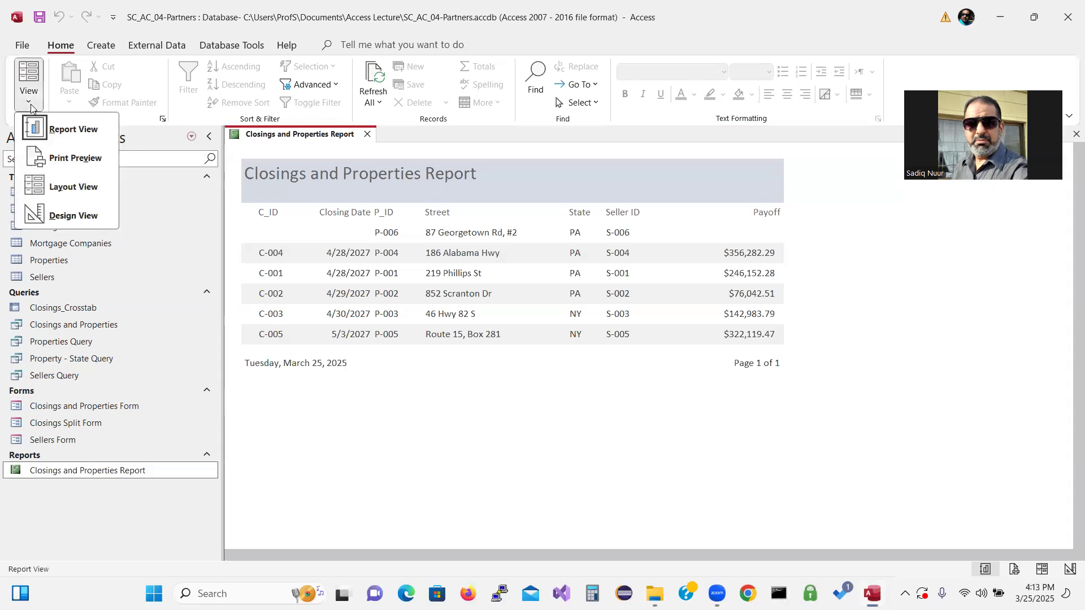
pyautogui.click(82, 187)
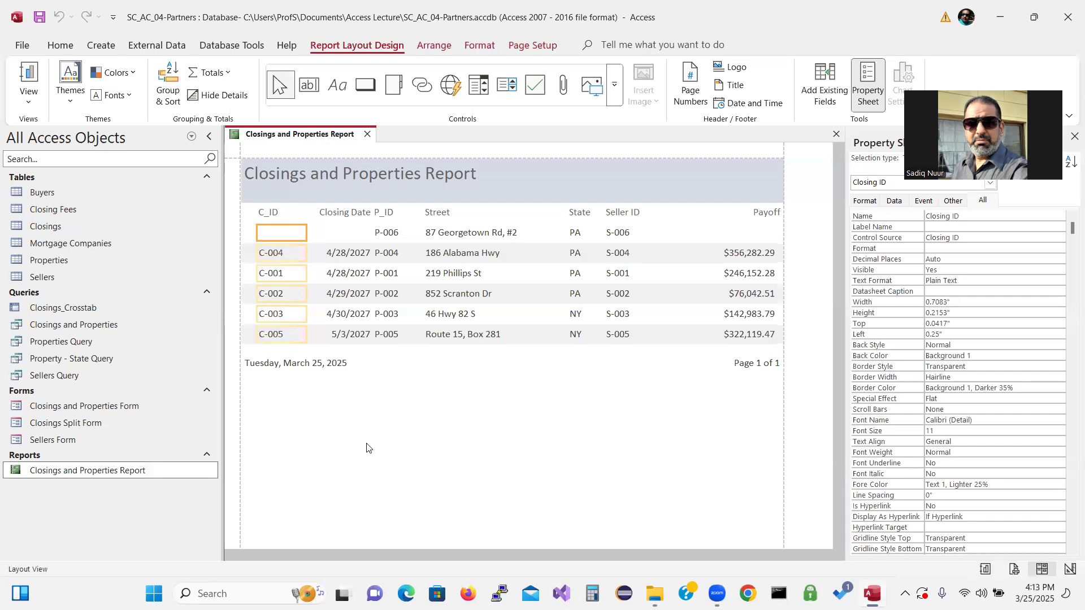
pyautogui.click(33, 105)
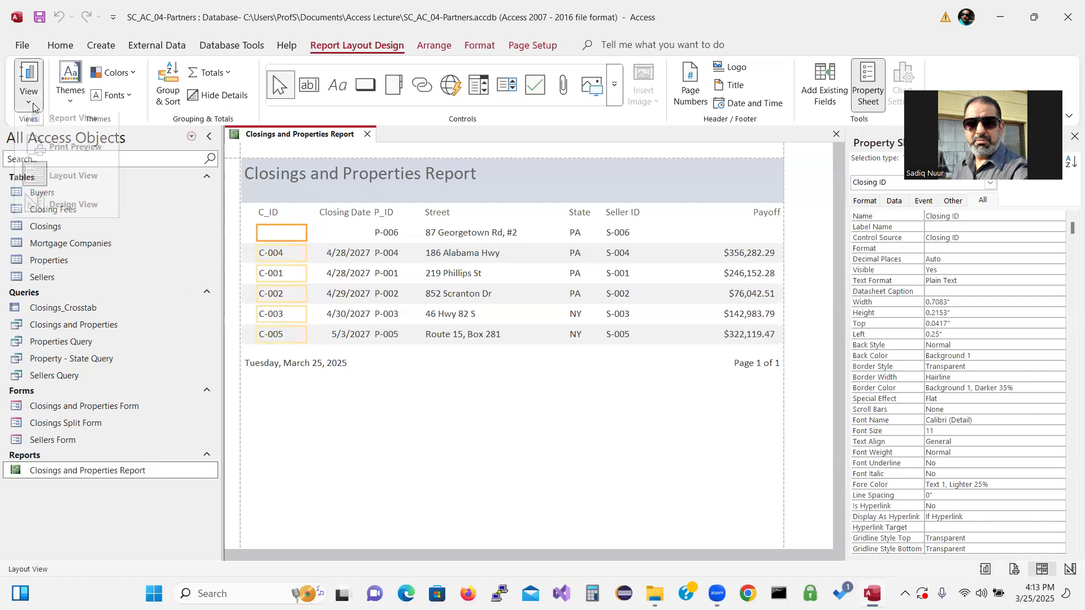
pyautogui.click(69, 220)
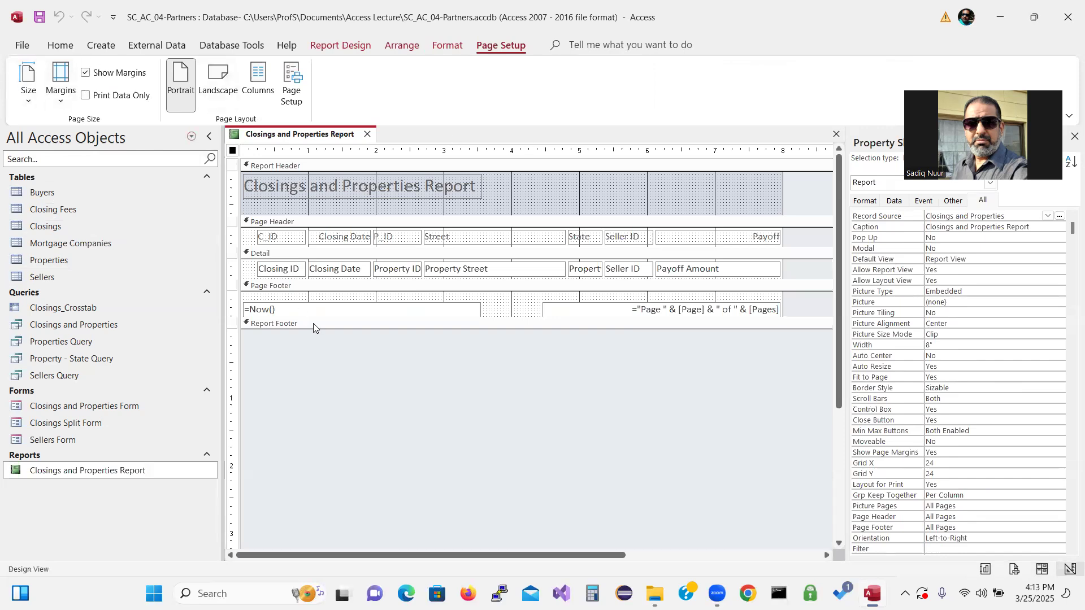
pyautogui.click(984, 569)
pyautogui.click(1013, 571)
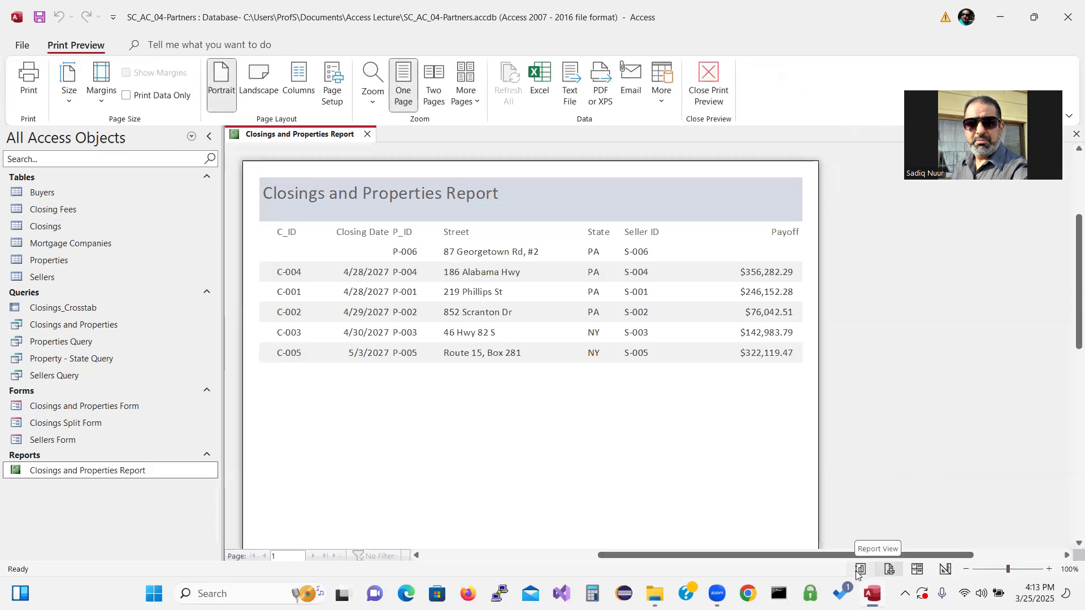
pyautogui.click(860, 570)
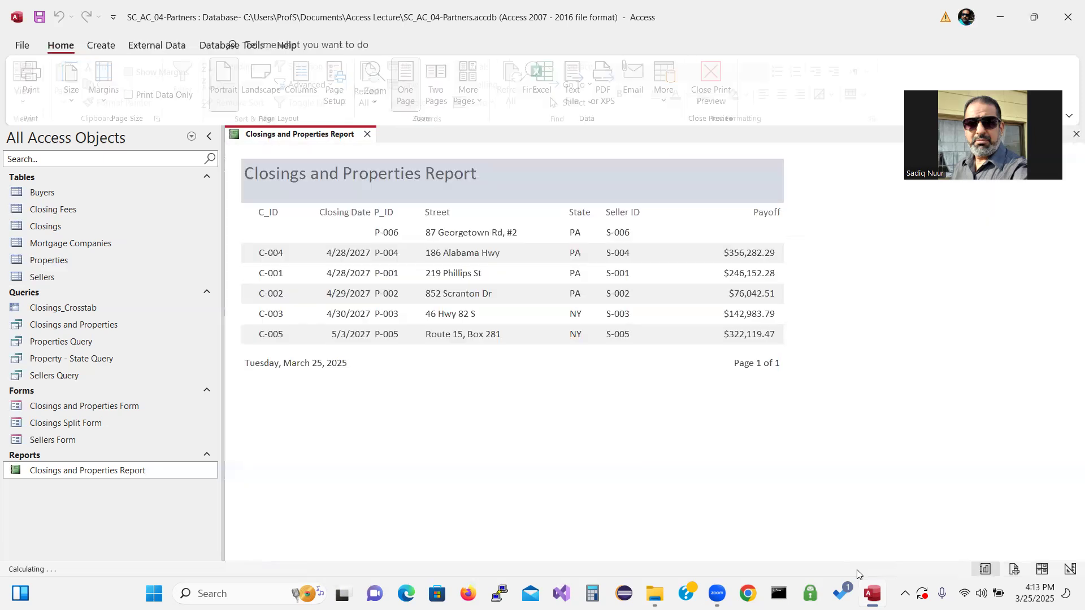
# Show the report in Layout View with the grouping and sorting settings open and the property sheet closed.
pyautogui.click(1043, 570)
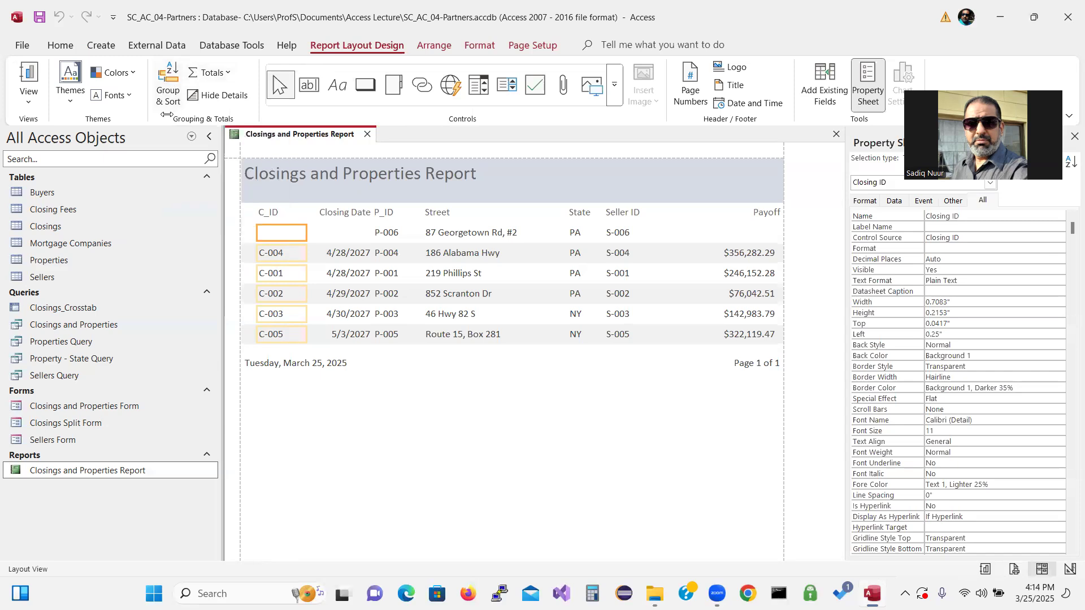
pyautogui.press('ctrl')
pyautogui.press('ctrl')
pyautogui.click(170, 79)
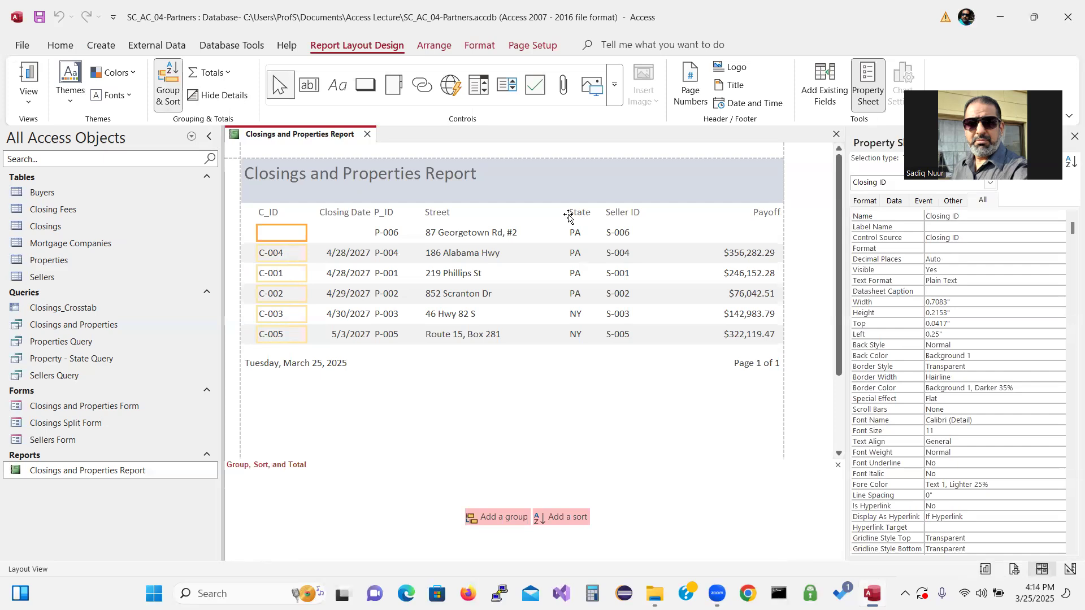
pyautogui.click(1074, 136)
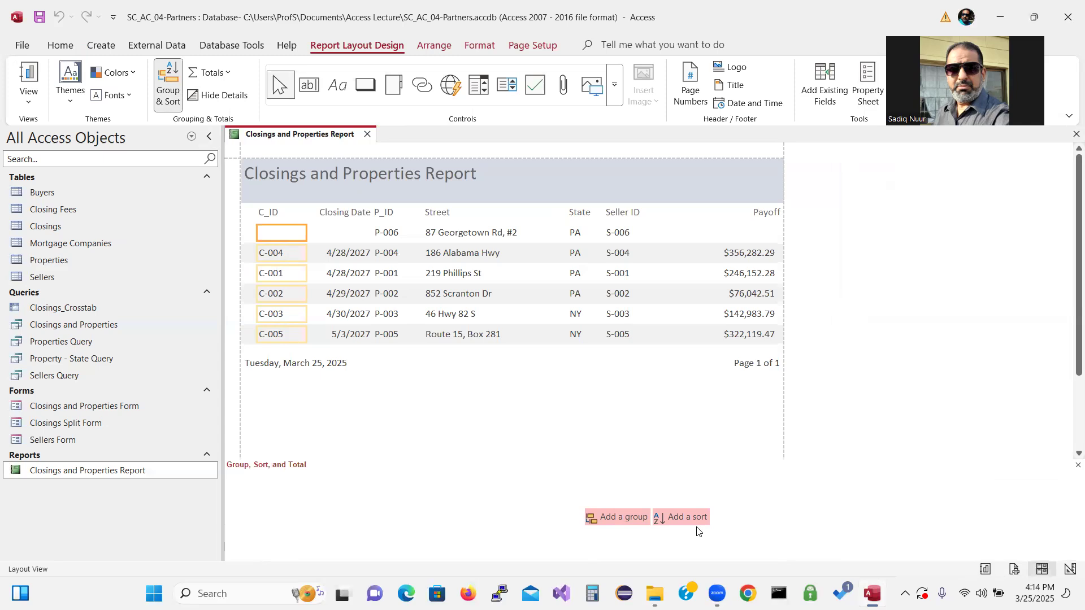
# Group the report on Property State and sort the records within each group by Payoff Amount.
pyautogui.click(627, 519)
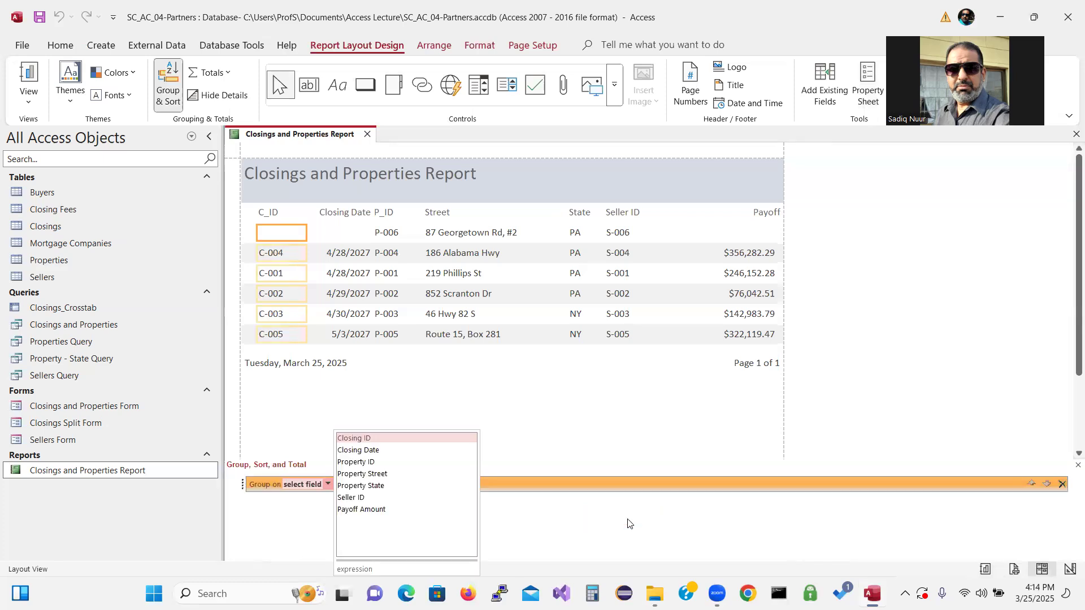
pyautogui.click(361, 485)
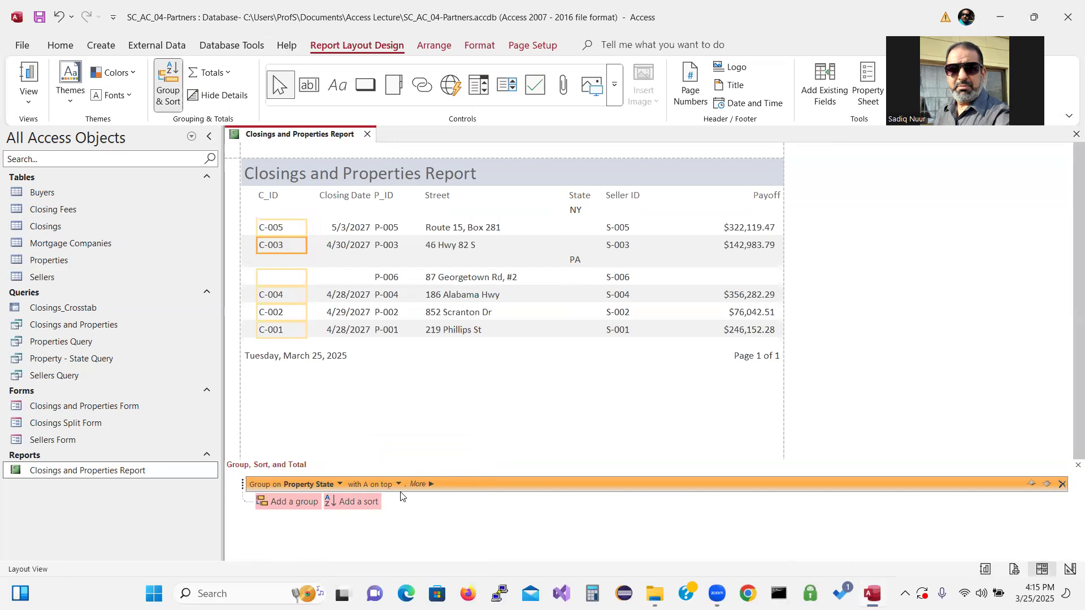
pyautogui.click(351, 501)
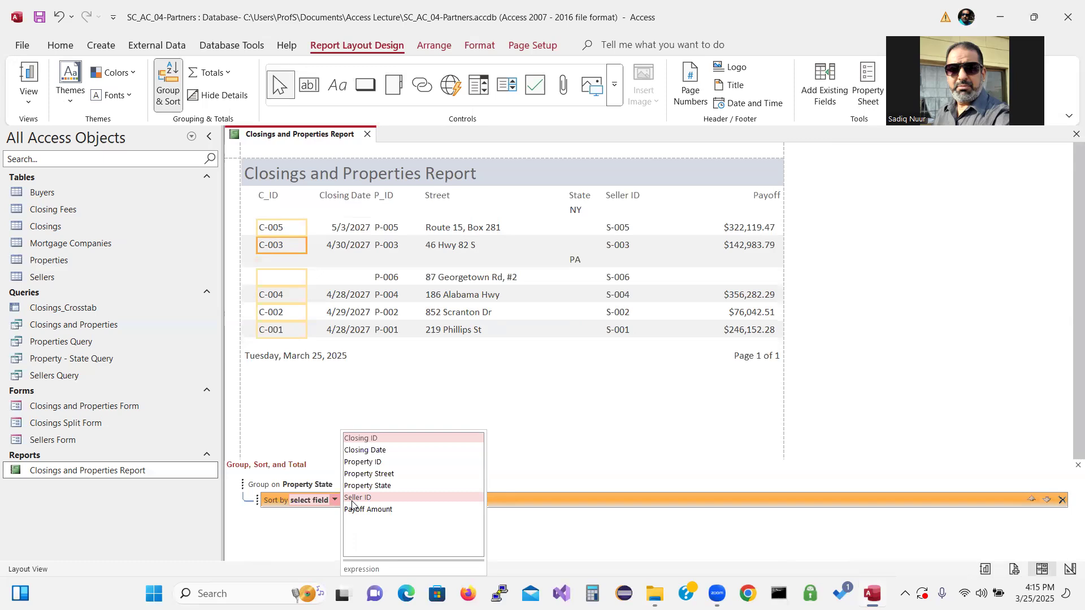
pyautogui.click(381, 510)
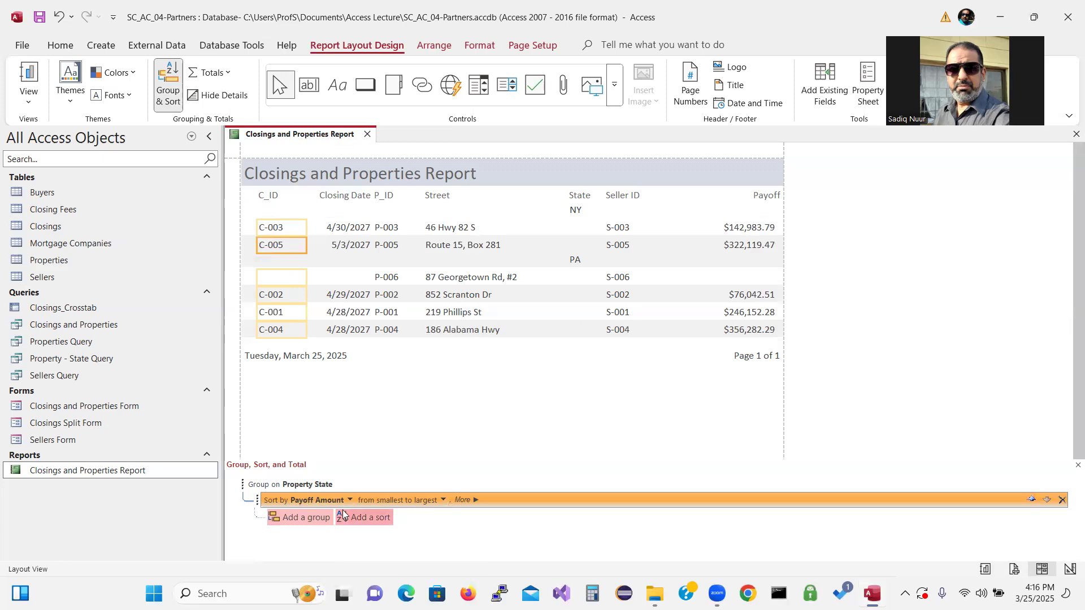
# Check the sort order options for Payoff Amount and remove that sort level from the report.
pyautogui.click(462, 500)
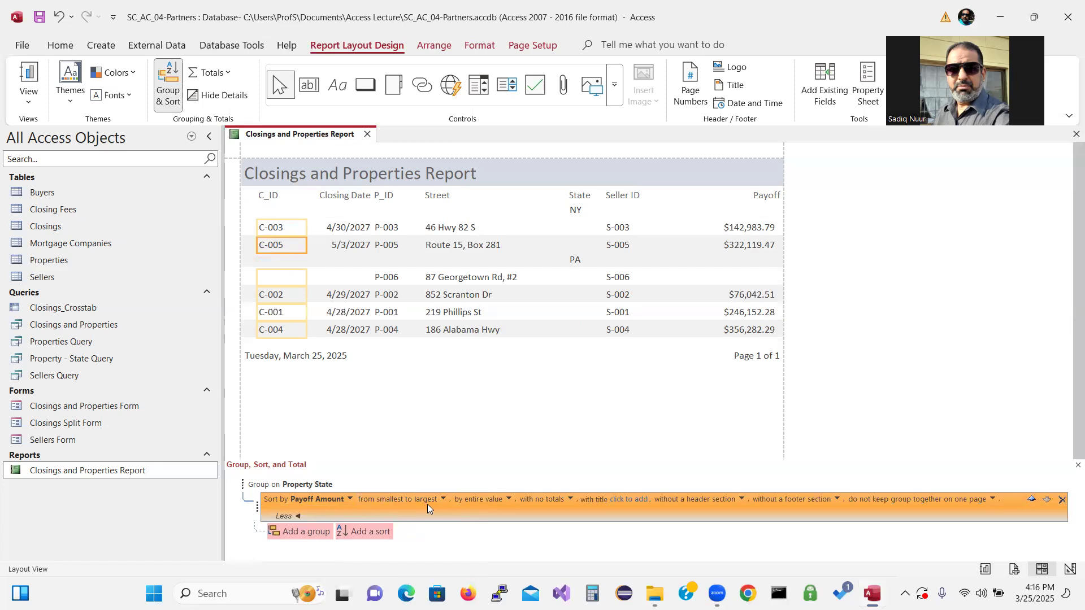
pyautogui.click(443, 499)
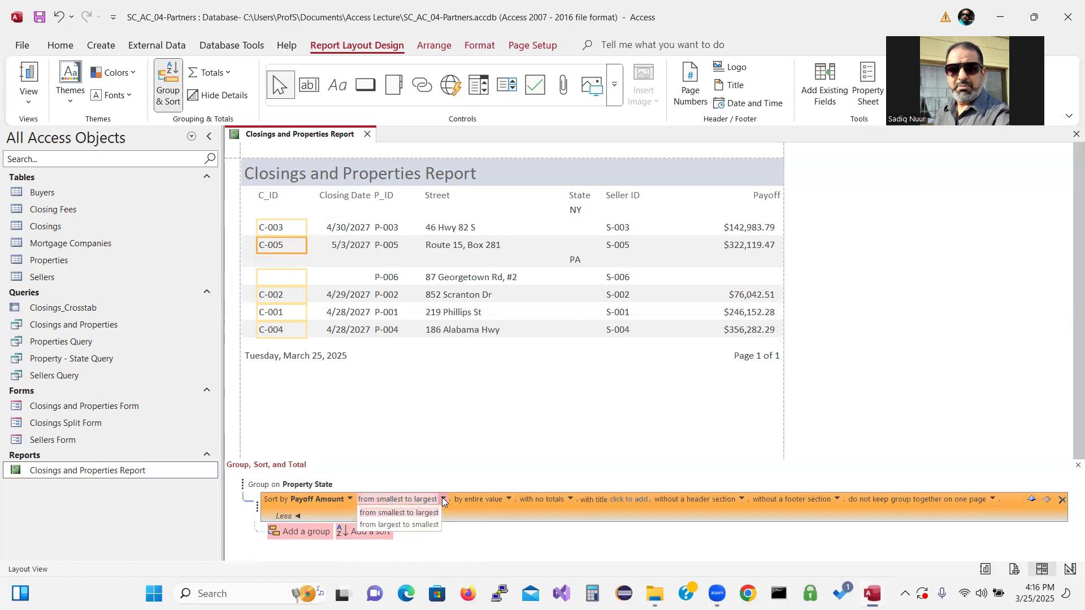
pyautogui.click(471, 470)
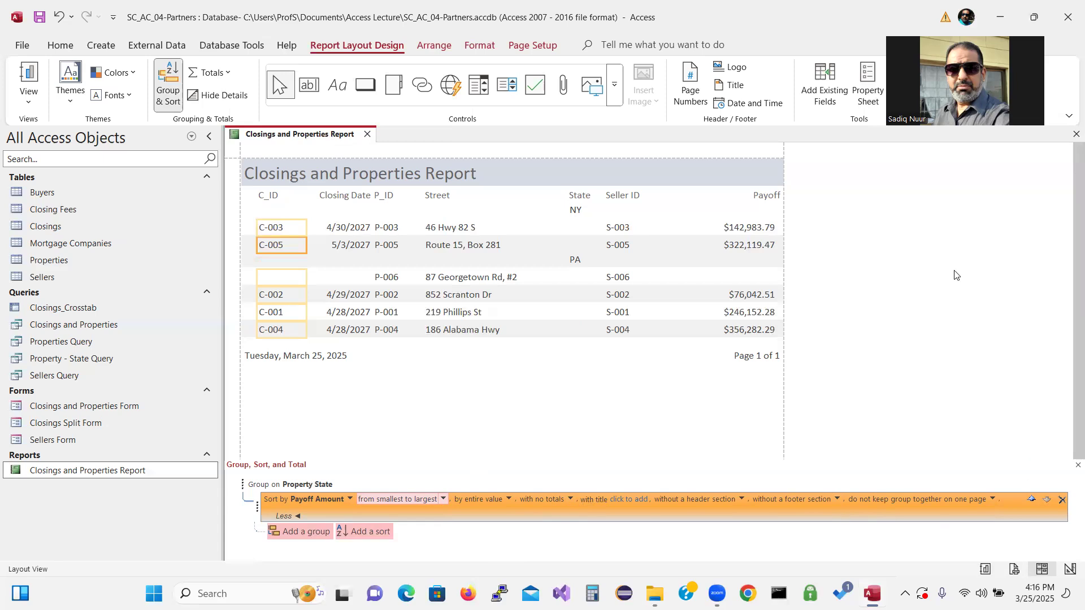
pyautogui.click(1060, 502)
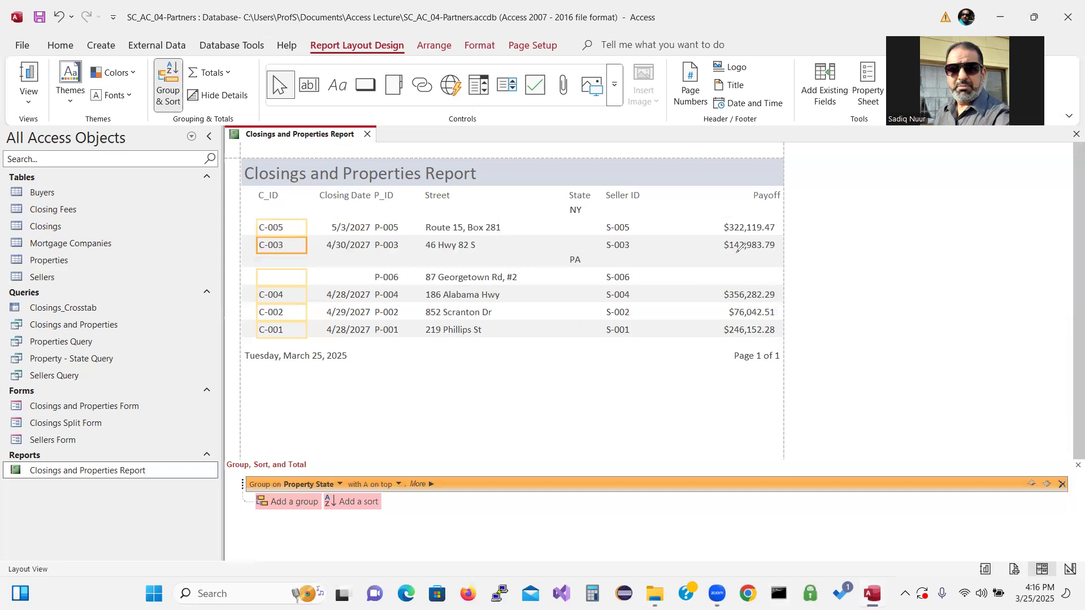
pyautogui.moveTo(516, 249)
pyautogui.mouseDown()
pyautogui.moveTo(564, 275)
pyautogui.moveTo(578, 251)
pyautogui.moveTo(608, 293)
pyautogui.mouseUp()
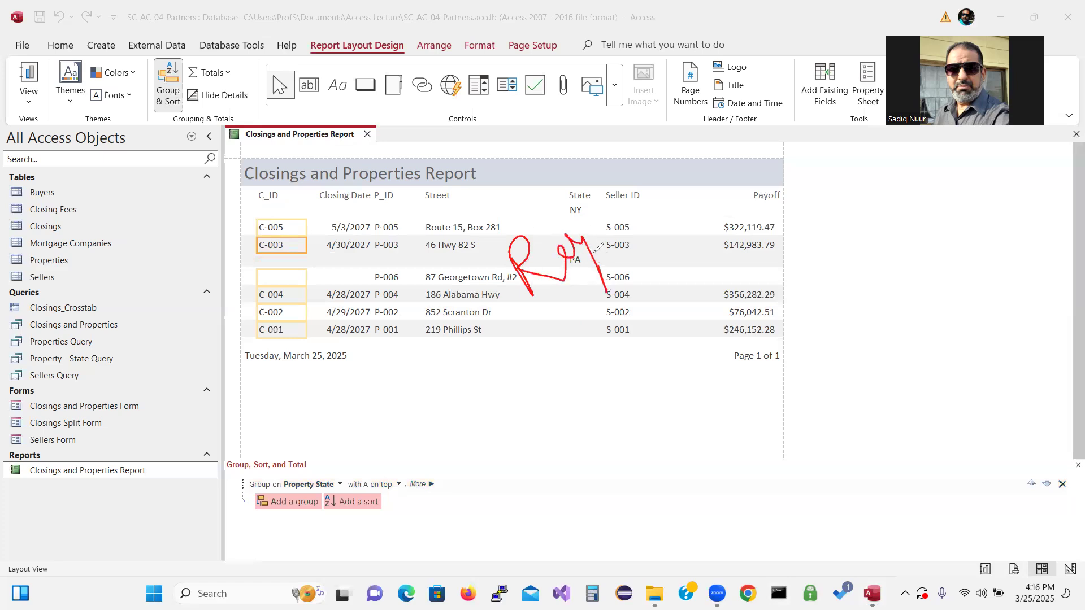
pyautogui.moveTo(597, 248)
pyautogui.mouseDown()
pyautogui.moveTo(610, 260)
pyautogui.moveTo(644, 242)
pyautogui.moveTo(619, 265)
pyautogui.moveTo(664, 249)
pyautogui.moveTo(665, 196)
pyautogui.moveTo(685, 215)
pyautogui.moveTo(689, 206)
pyautogui.moveTo(676, 193)
pyautogui.mouseUp()
pyautogui.moveTo(612, 342)
pyautogui.mouseDown()
pyautogui.moveTo(658, 355)
pyautogui.moveTo(681, 337)
pyautogui.mouseUp()
pyautogui.moveTo(663, 286)
pyautogui.mouseDown()
pyautogui.moveTo(694, 332)
pyautogui.moveTo(702, 326)
pyautogui.moveTo(691, 317)
pyautogui.moveTo(718, 317)
pyautogui.moveTo(720, 288)
pyautogui.moveTo(774, 294)
pyautogui.moveTo(747, 269)
pyautogui.moveTo(788, 288)
pyautogui.mouseUp()
pyautogui.moveTo(817, 236)
pyautogui.mouseDown()
pyautogui.moveTo(826, 254)
pyautogui.moveTo(811, 275)
pyautogui.mouseUp()
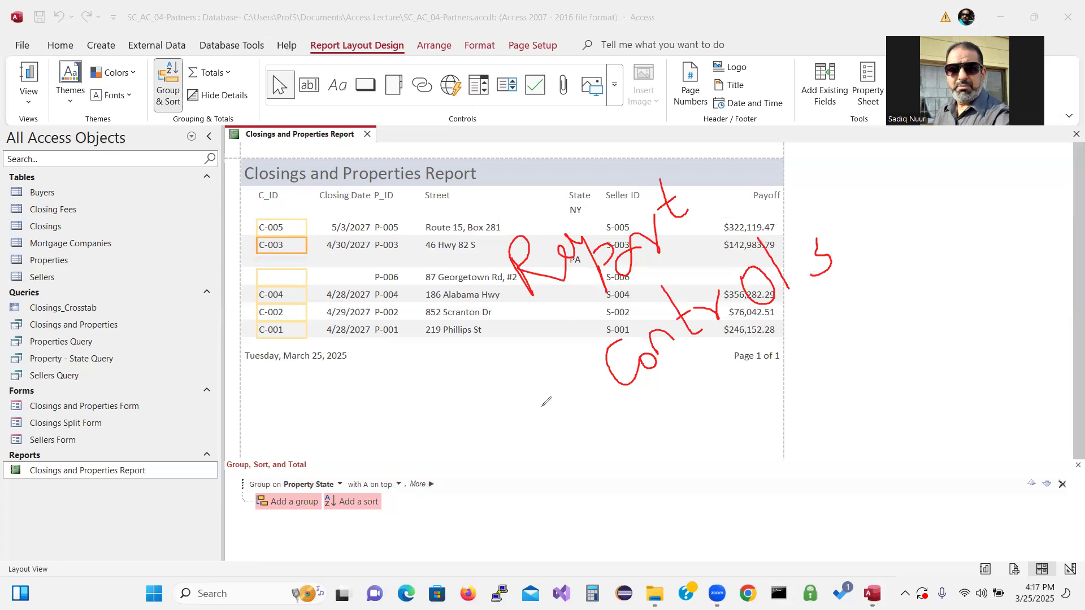
pyautogui.moveTo(468, 437)
pyautogui.mouseDown()
pyautogui.moveTo(490, 483)
pyautogui.moveTo(485, 455)
pyautogui.moveTo(508, 485)
pyautogui.moveTo(492, 484)
pyautogui.mouseUp()
pyautogui.moveTo(535, 440)
pyautogui.mouseDown()
pyautogui.moveTo(533, 460)
pyautogui.moveTo(537, 442)
pyautogui.moveTo(557, 446)
pyautogui.moveTo(568, 425)
pyautogui.moveTo(579, 442)
pyautogui.moveTo(598, 434)
pyautogui.mouseUp()
pyautogui.moveTo(609, 398); pyautogui.dragTo(611, 428)
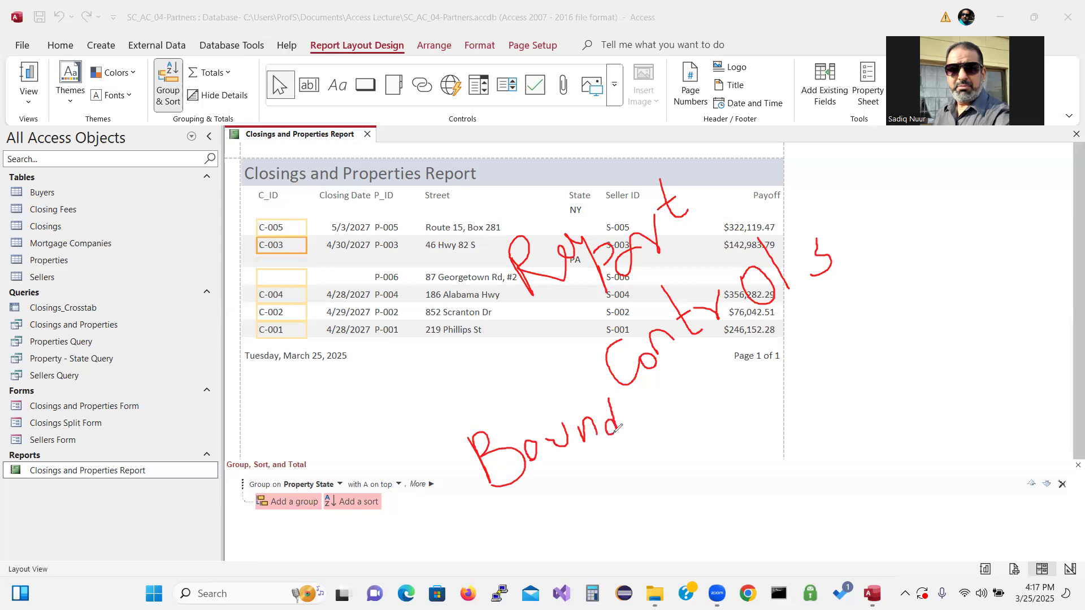
pyautogui.moveTo(524, 507)
pyautogui.mouseDown()
pyautogui.moveTo(541, 544)
pyautogui.moveTo(551, 508)
pyautogui.moveTo(566, 532)
pyautogui.moveTo(578, 511)
pyautogui.moveTo(589, 525)
pyautogui.mouseUp()
pyautogui.moveTo(581, 480)
pyautogui.mouseDown()
pyautogui.moveTo(604, 526)
pyautogui.moveTo(631, 505)
pyautogui.moveTo(621, 483)
pyautogui.moveTo(617, 513)
pyautogui.moveTo(640, 485)
pyautogui.moveTo(690, 490)
pyautogui.mouseUp()
pyautogui.moveTo(697, 431); pyautogui.dragTo(707, 467)
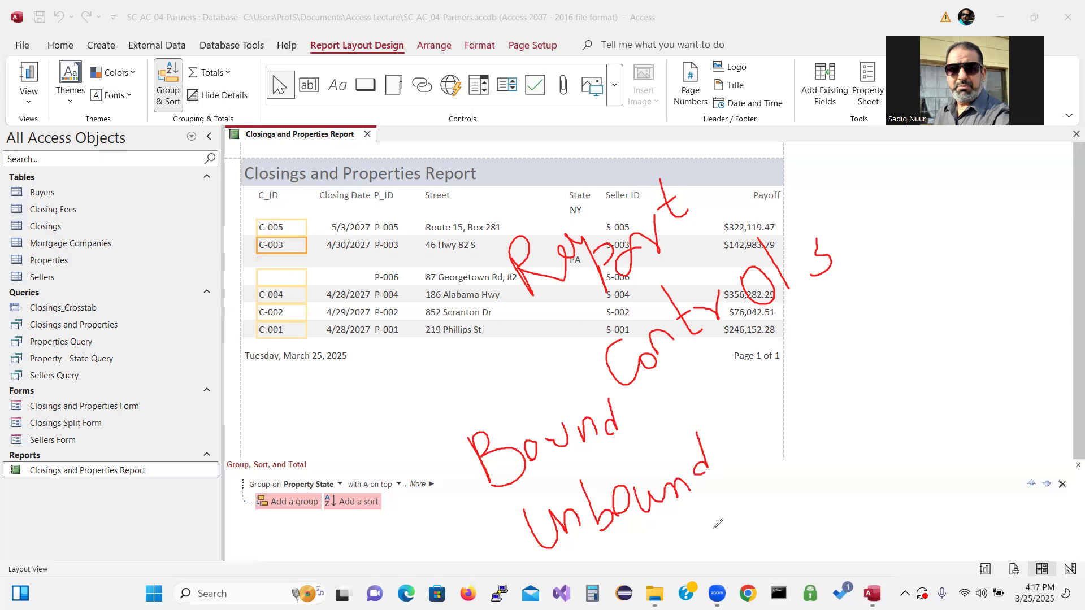
pyautogui.moveTo(702, 517)
pyautogui.mouseDown()
pyautogui.moveTo(708, 549)
pyautogui.moveTo(734, 487)
pyautogui.moveTo(762, 510)
pyautogui.moveTo(797, 487)
pyautogui.moveTo(802, 465)
pyautogui.mouseUp()
pyautogui.moveTo(797, 419)
pyautogui.mouseDown()
pyautogui.moveTo(814, 457)
pyautogui.moveTo(868, 436)
pyautogui.moveTo(875, 415)
pyautogui.mouseUp()
pyautogui.moveTo(910, 324)
pyautogui.mouseDown()
pyautogui.moveTo(919, 386)
pyautogui.moveTo(902, 403)
pyautogui.moveTo(916, 390)
pyautogui.mouseUp()
pyautogui.moveTo(838, 407); pyautogui.dragTo(859, 398)
pyautogui.moveTo(865, 489)
pyautogui.mouseDown()
pyautogui.moveTo(848, 517)
pyautogui.moveTo(875, 514)
pyautogui.moveTo(868, 498)
pyautogui.moveTo(896, 500)
pyautogui.moveTo(903, 471)
pyautogui.moveTo(928, 461)
pyautogui.moveTo(935, 438)
pyautogui.moveTo(980, 431)
pyautogui.moveTo(964, 439)
pyautogui.moveTo(981, 411)
pyautogui.moveTo(993, 438)
pyautogui.mouseUp()
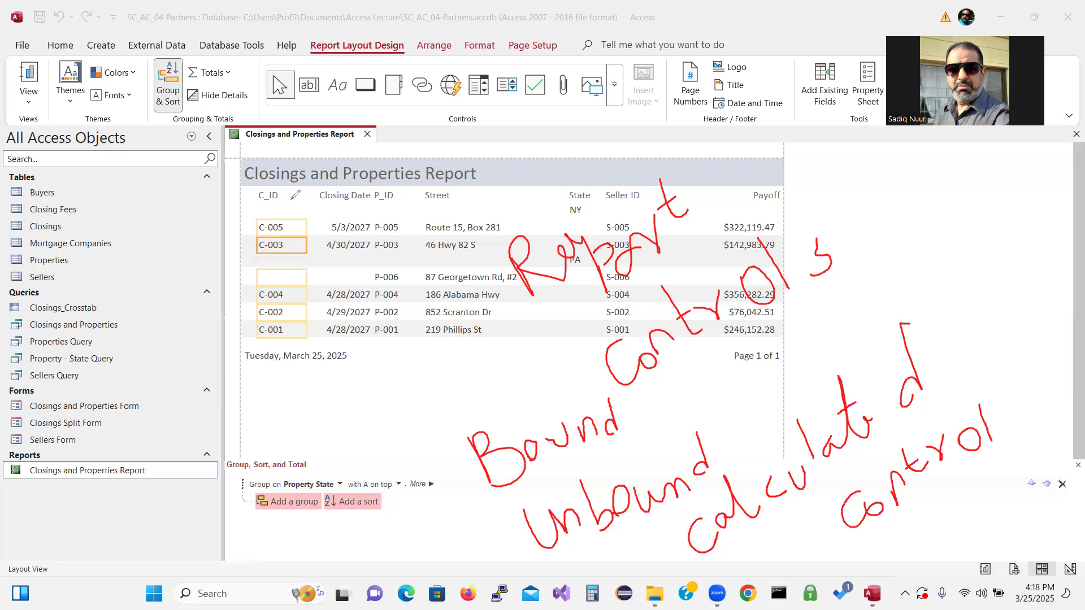
pyautogui.moveTo(292, 198)
pyautogui.mouseDown()
pyautogui.moveTo(263, 208)
pyautogui.moveTo(248, 185)
pyautogui.moveTo(286, 172)
pyautogui.moveTo(292, 193)
pyautogui.moveTo(326, 178)
pyautogui.moveTo(321, 207)
pyautogui.moveTo(375, 203)
pyautogui.moveTo(322, 264)
pyautogui.moveTo(325, 337)
pyautogui.moveTo(379, 346)
pyautogui.moveTo(410, 335)
pyautogui.moveTo(409, 218)
pyautogui.moveTo(373, 200)
pyautogui.moveTo(326, 213)
pyautogui.mouseUp()
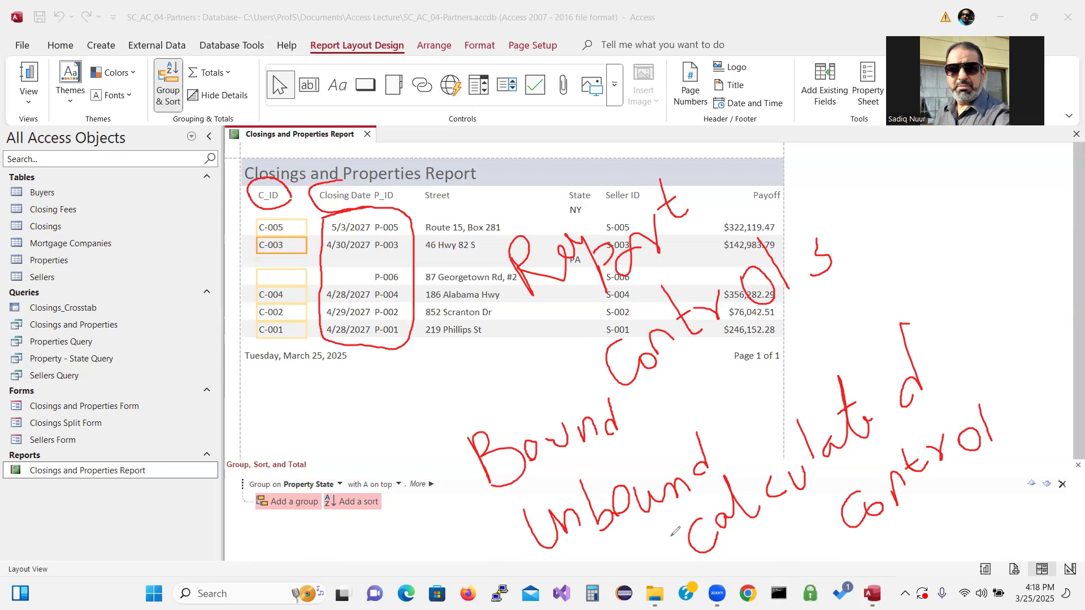
pyautogui.moveTo(499, 168)
pyautogui.mouseDown()
pyautogui.moveTo(430, 147)
pyautogui.moveTo(248, 165)
pyautogui.moveTo(255, 182)
pyautogui.moveTo(485, 193)
pyautogui.moveTo(497, 170)
pyautogui.mouseUp()
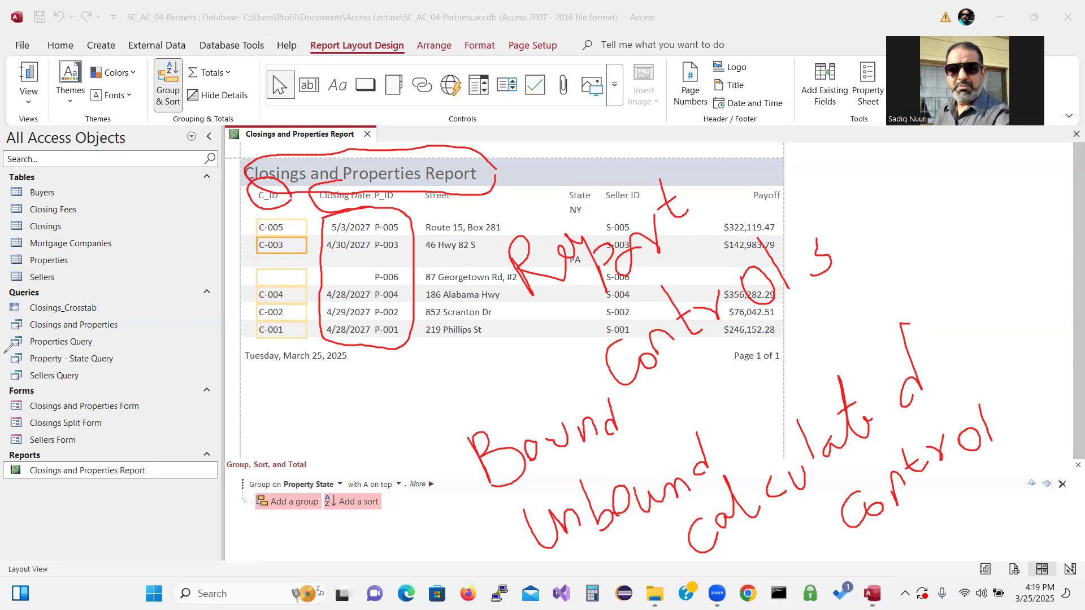
pyautogui.press('e')
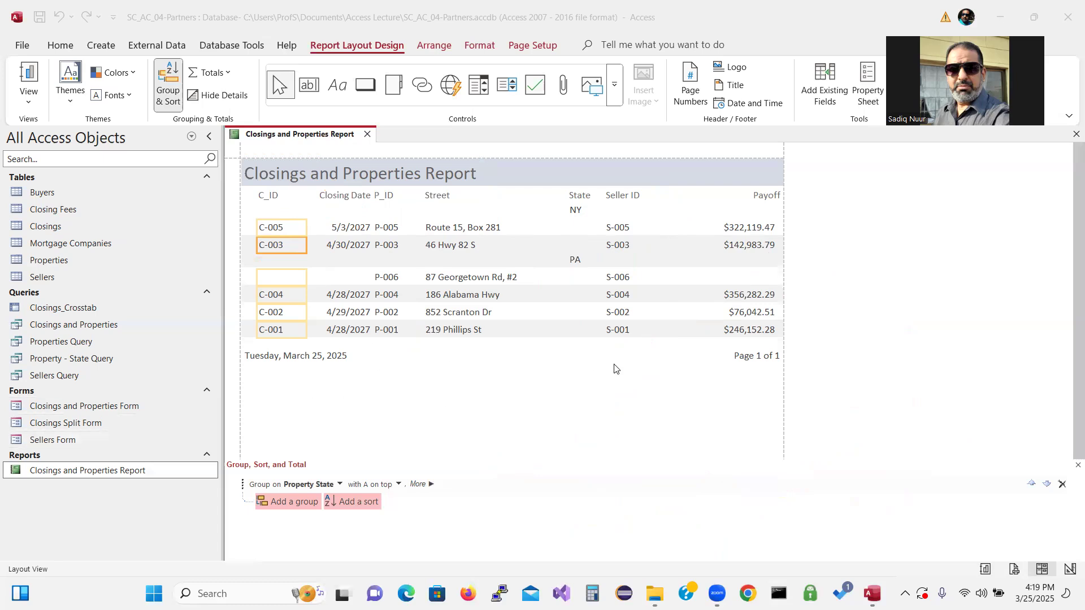
# Add a sort on Payoff Amount, from smallest to largest, within the Property State group.
pyautogui.click(742, 229)
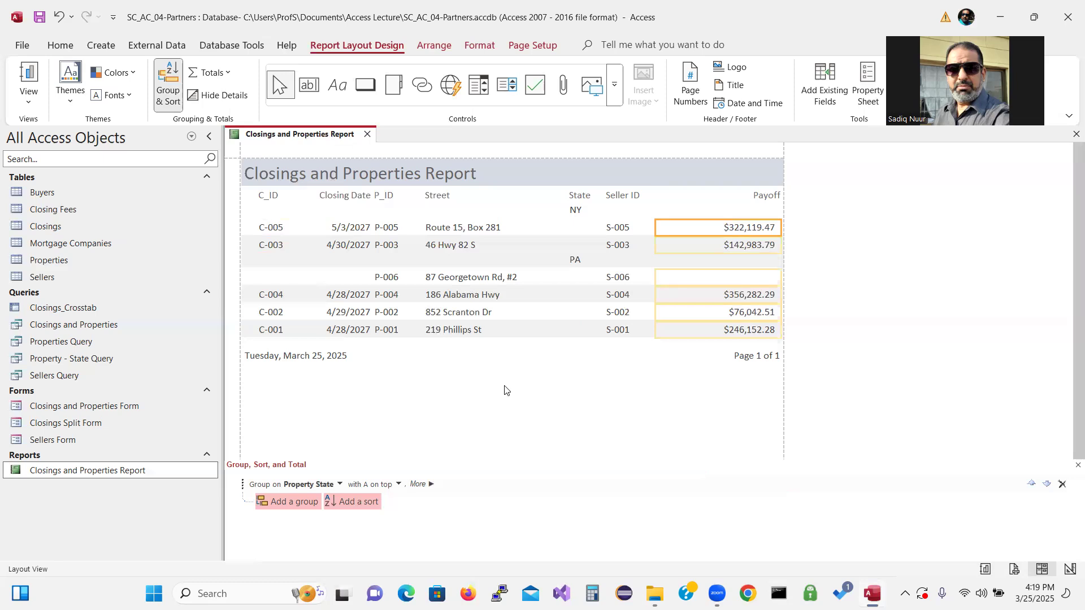
pyautogui.click(347, 497)
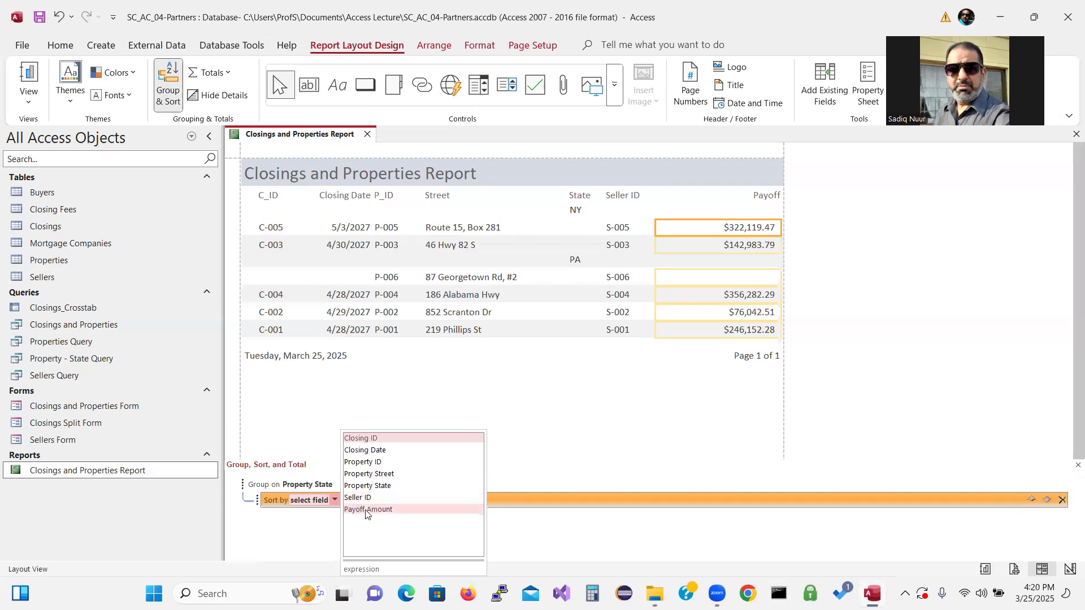
pyautogui.click(365, 510)
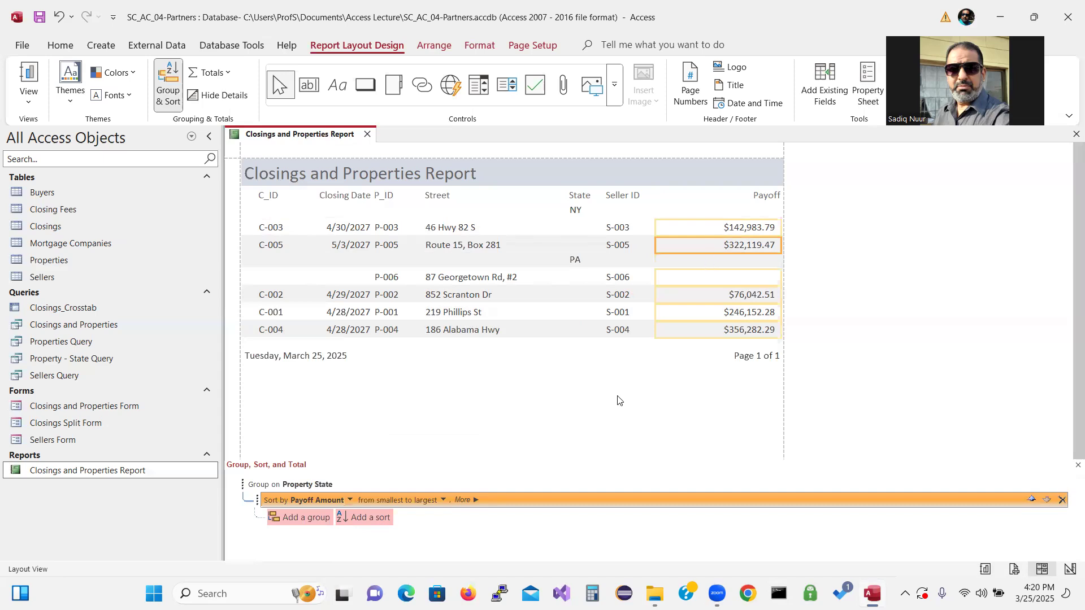
# Add Sum totals for the Payoff column of the report.
pyautogui.click(714, 231)
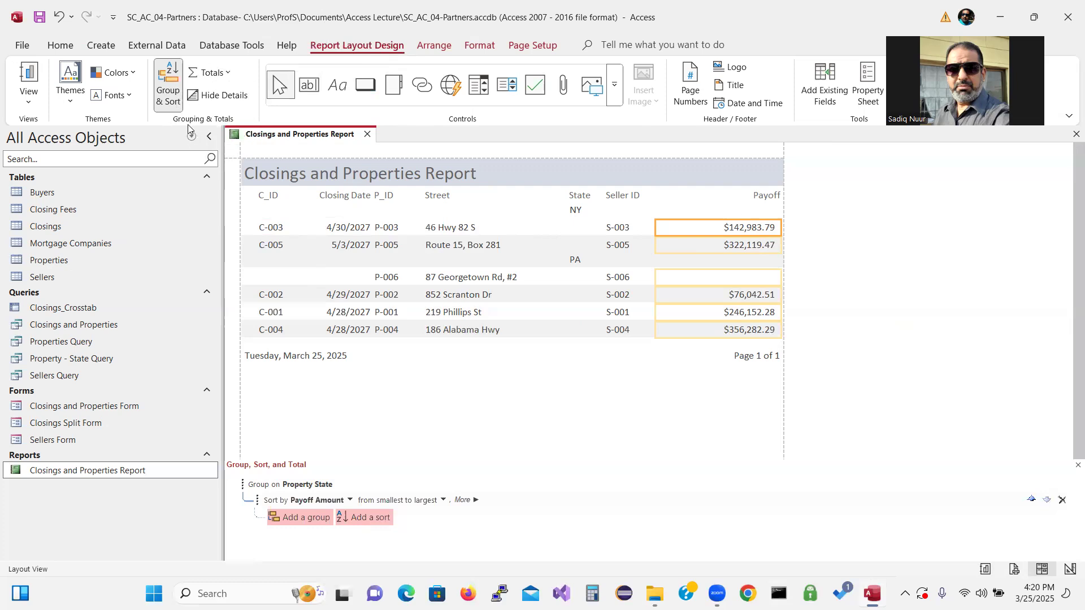
pyautogui.press('ctrl')
pyautogui.press('ctrl')
pyautogui.click(228, 75)
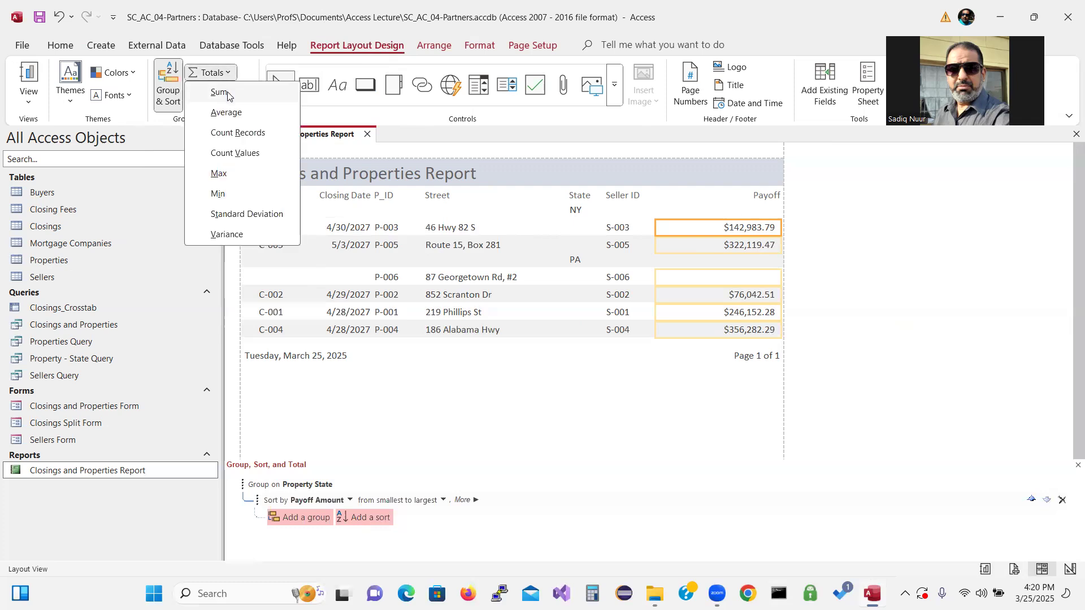
pyautogui.press('ctrl')
pyautogui.press('ctrl')
pyautogui.press('ctrl')
pyautogui.click(228, 94)
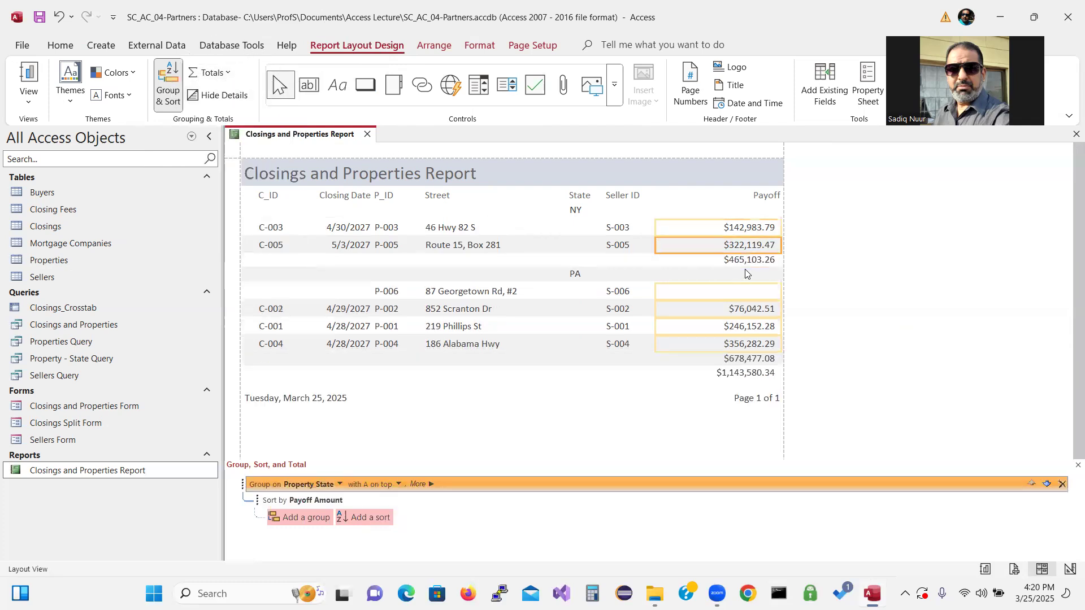
pyautogui.click(918, 159)
pyautogui.moveTo(884, 283)
pyautogui.mouseDown()
pyautogui.moveTo(791, 244)
pyautogui.moveTo(785, 255)
pyautogui.moveTo(799, 261)
pyautogui.mouseUp()
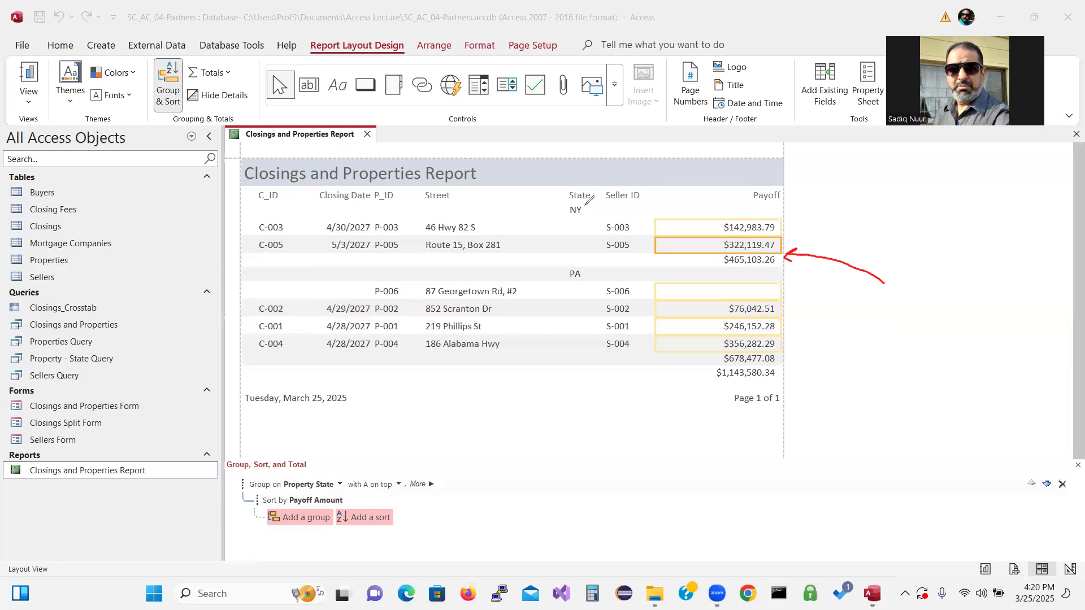
pyautogui.moveTo(581, 201)
pyautogui.mouseDown()
pyautogui.moveTo(561, 213)
pyautogui.moveTo(585, 220)
pyautogui.moveTo(588, 207)
pyautogui.mouseUp()
pyautogui.moveTo(870, 372)
pyautogui.mouseDown()
pyautogui.moveTo(824, 351)
pyautogui.moveTo(783, 360)
pyautogui.mouseUp()
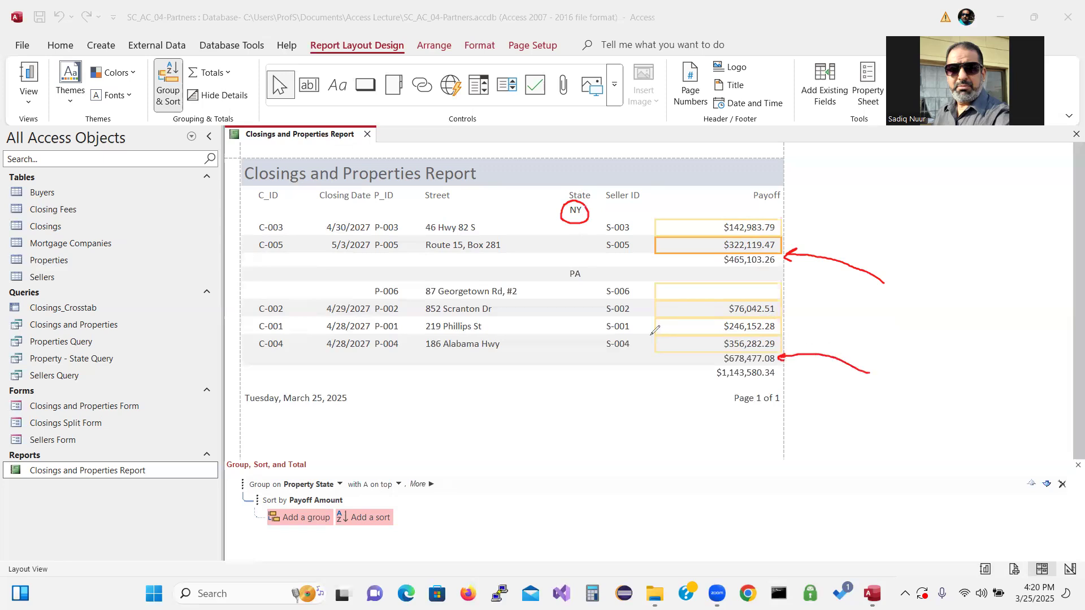
pyautogui.moveTo(583, 263)
pyautogui.mouseDown()
pyautogui.moveTo(564, 270)
pyautogui.moveTo(580, 285)
pyautogui.moveTo(588, 271)
pyautogui.mouseUp()
pyautogui.moveTo(710, 366)
pyautogui.mouseDown()
pyautogui.moveTo(710, 380)
pyautogui.moveTo(745, 382)
pyautogui.moveTo(782, 380)
pyautogui.moveTo(786, 366)
pyautogui.moveTo(712, 365)
pyautogui.moveTo(677, 457)
pyautogui.moveTo(692, 448)
pyautogui.moveTo(726, 499)
pyautogui.moveTo(730, 481)
pyautogui.moveTo(734, 490)
pyautogui.moveTo(781, 479)
pyautogui.mouseUp()
pyautogui.moveTo(781, 439)
pyautogui.mouseDown()
pyautogui.moveTo(796, 463)
pyautogui.moveTo(787, 469)
pyautogui.moveTo(797, 466)
pyautogui.mouseUp()
pyautogui.click(777, 512)
pyautogui.moveTo(778, 509)
pyautogui.mouseDown()
pyautogui.moveTo(785, 526)
pyautogui.moveTo(785, 505)
pyautogui.moveTo(781, 514)
pyautogui.moveTo(797, 506)
pyautogui.moveTo(835, 515)
pyautogui.moveTo(838, 449)
pyautogui.moveTo(877, 483)
pyautogui.mouseUp()
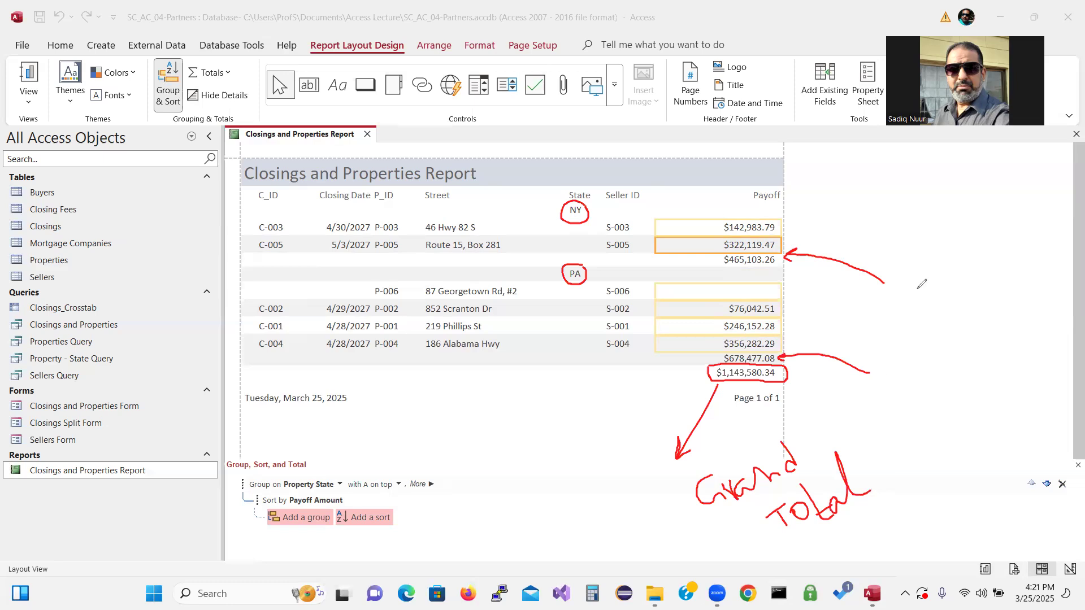
pyautogui.click(79, 404)
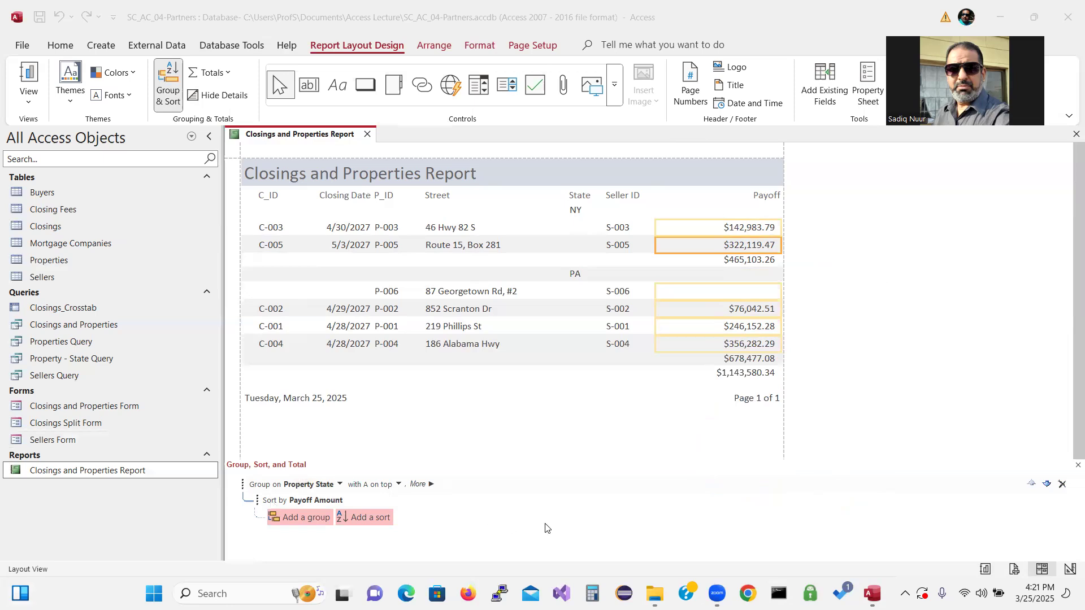
pyautogui.press('ctrl')
pyautogui.press('ctrl')
pyautogui.press('ctrl')
pyautogui.press('ctrl')
pyautogui.press('ctrl')
pyautogui.press('ctrl')
pyautogui.press('ctrl')
pyautogui.press('ctrl')
# Hide the report's grouping, sorting and total settings.
pyautogui.click(166, 89)
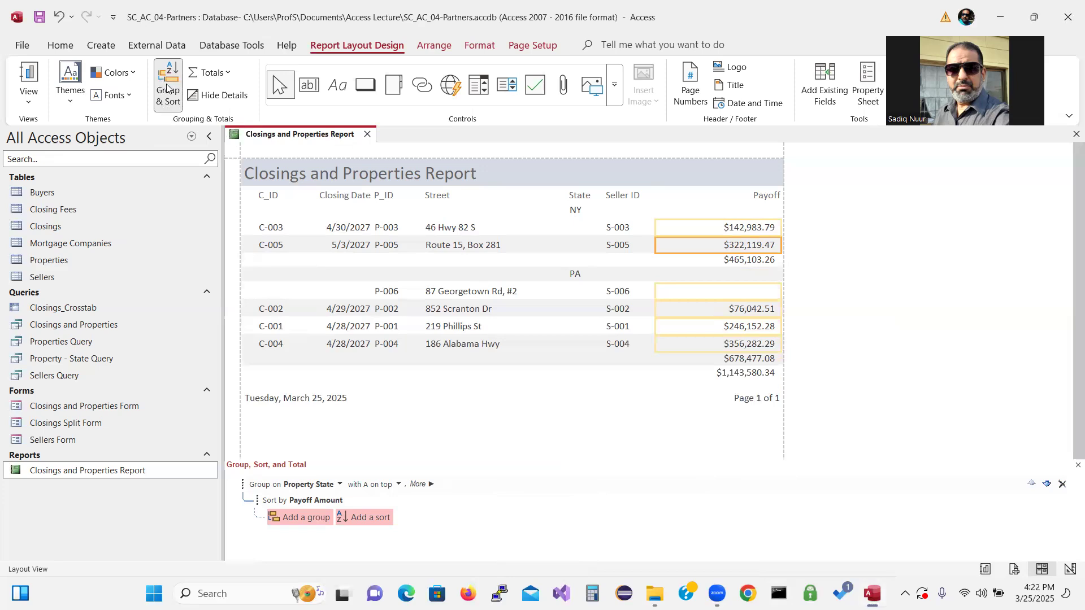
pyautogui.click(166, 84)
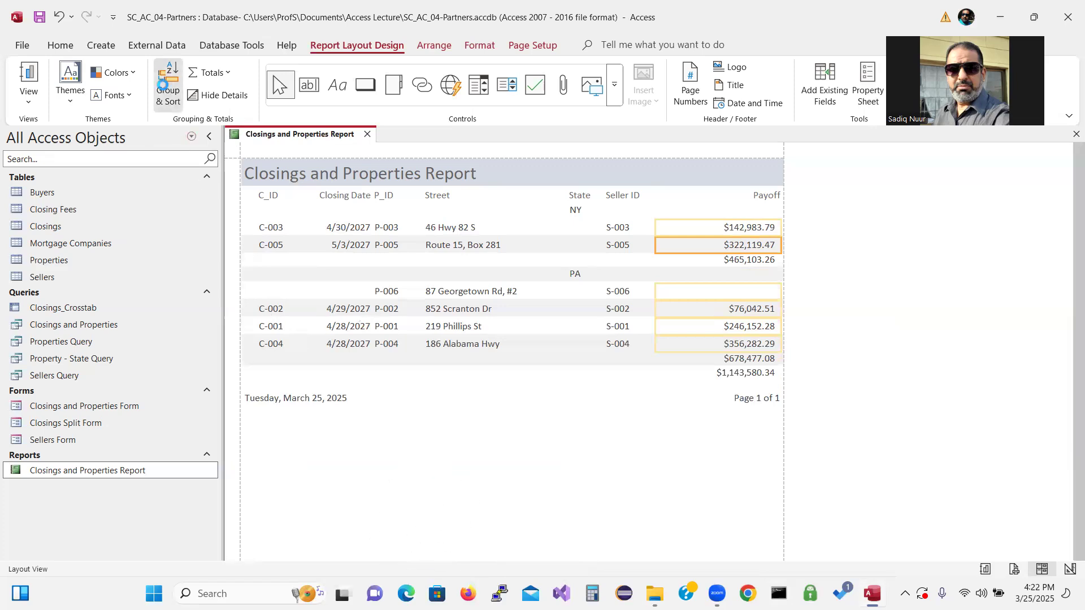
pyautogui.click(163, 86)
pyautogui.click(171, 70)
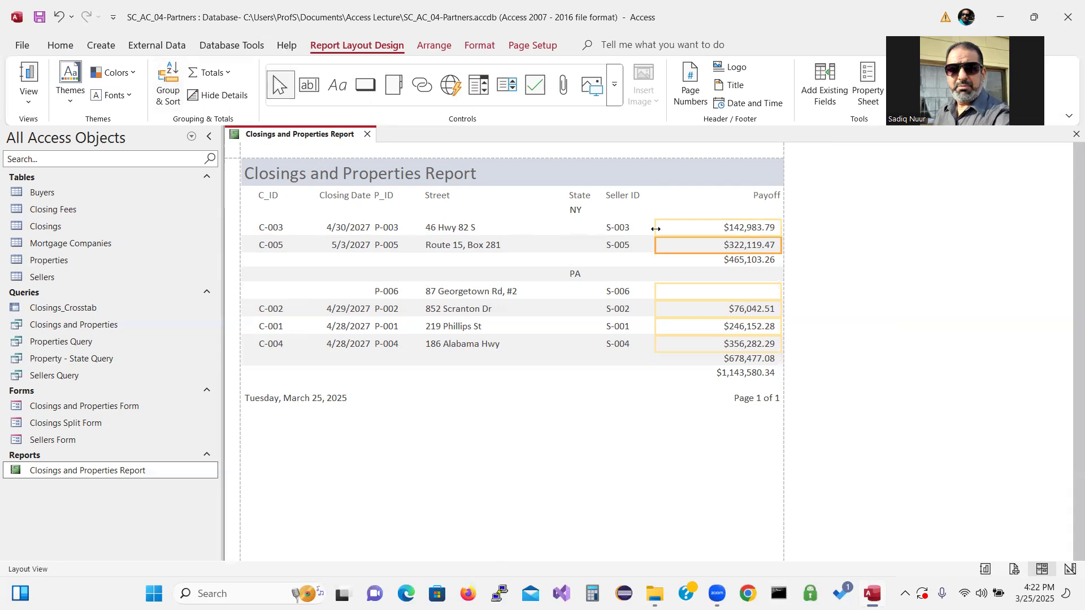
# Set the font weight of the state payoff subtotals to Bold and close the property sheet.
pyautogui.click(729, 263)
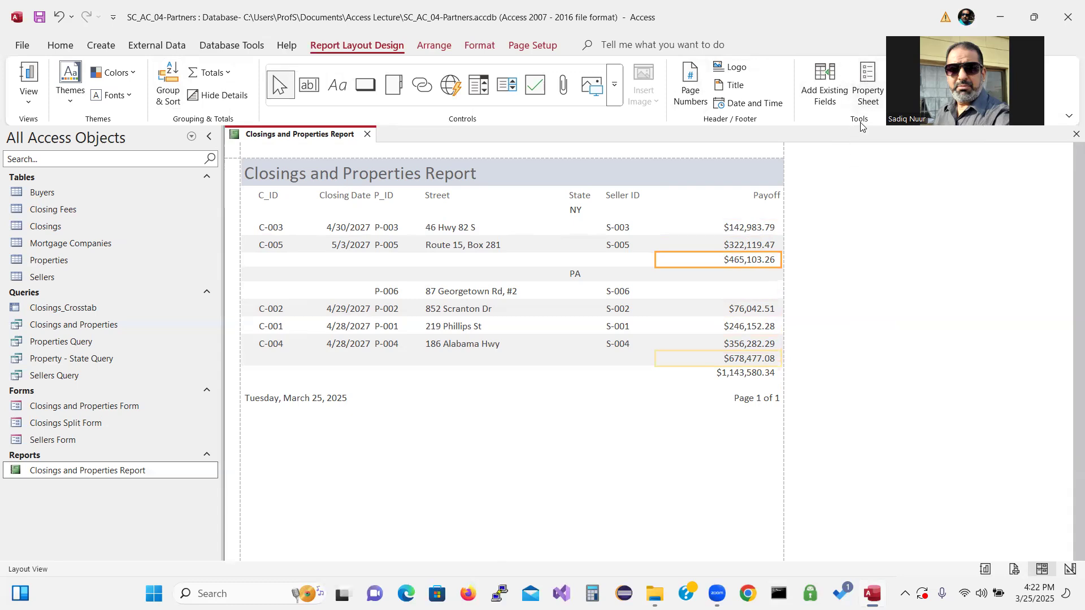
pyautogui.click(873, 80)
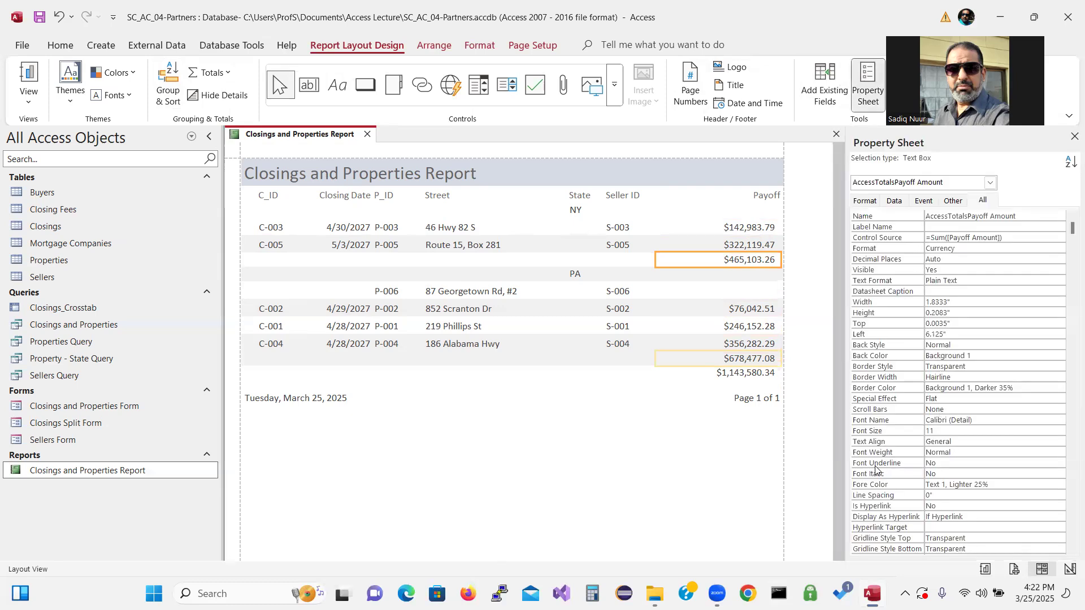
pyautogui.click(958, 454)
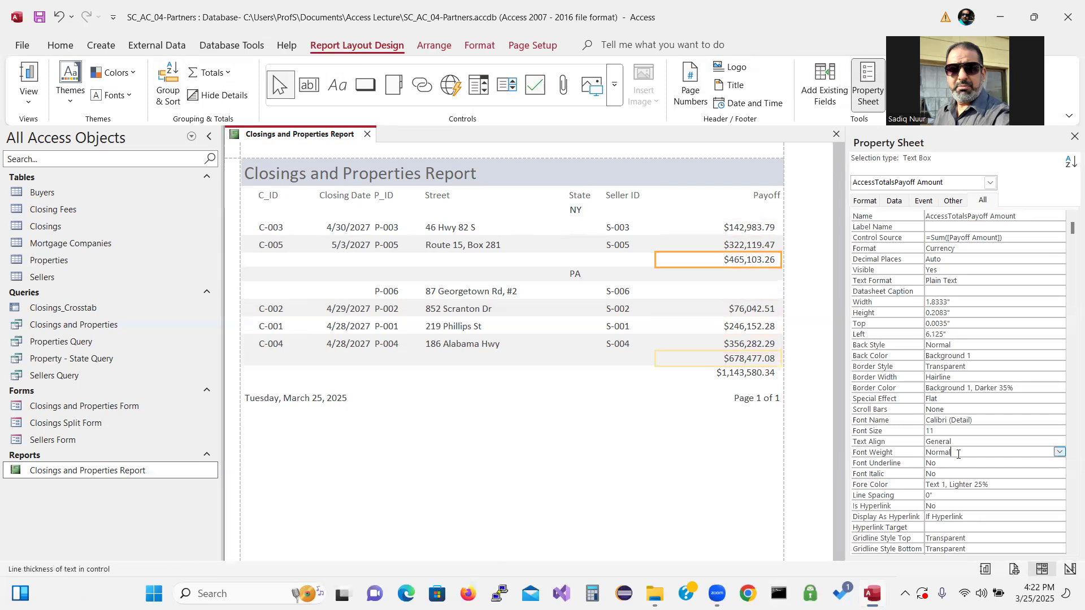
pyautogui.click(1059, 452)
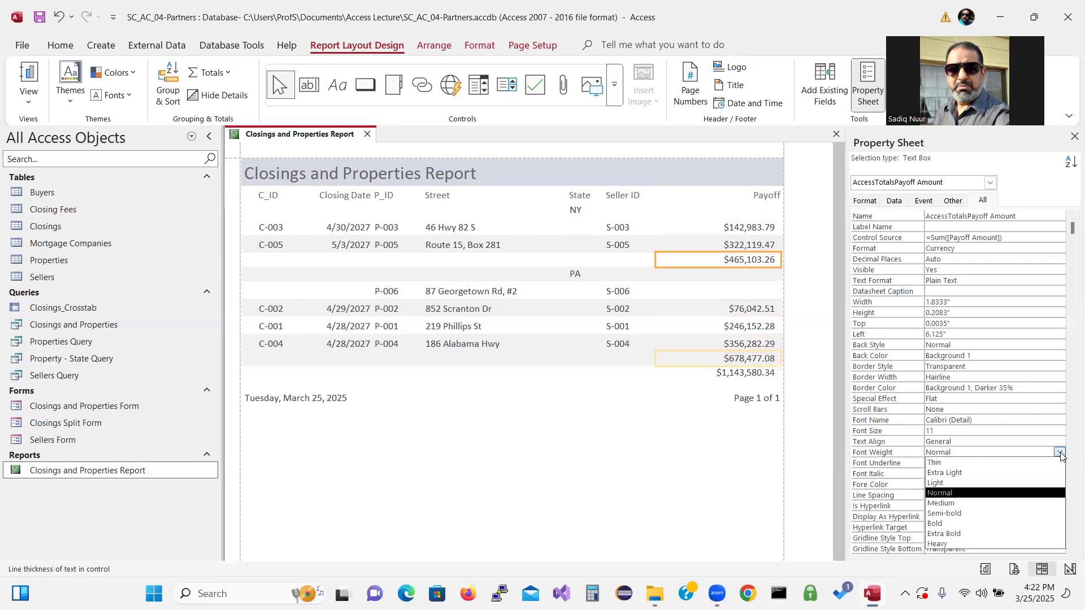
pyautogui.click(1018, 524)
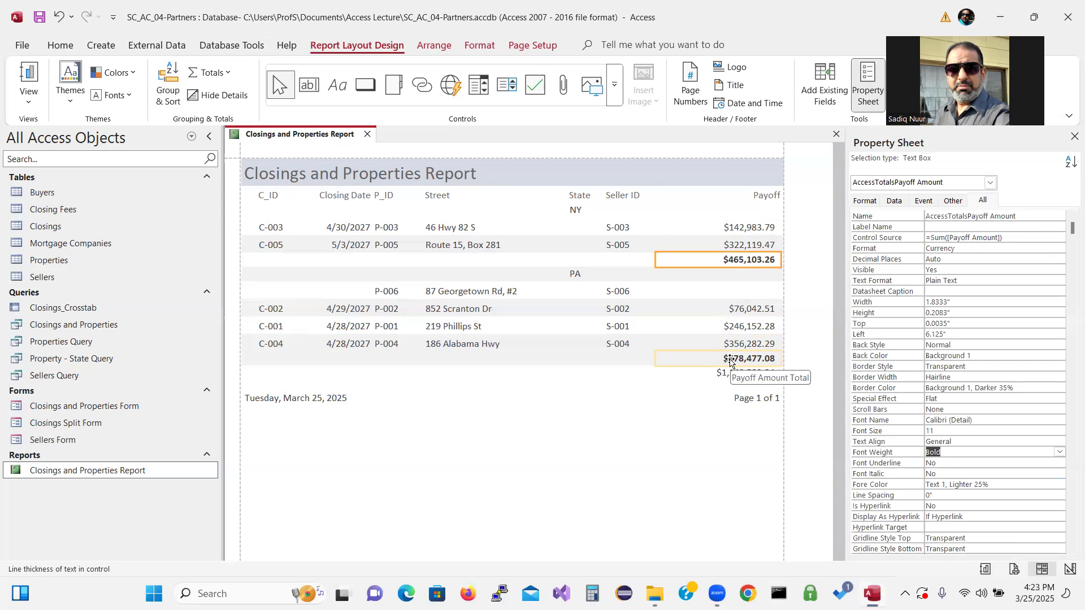
pyautogui.click(1072, 137)
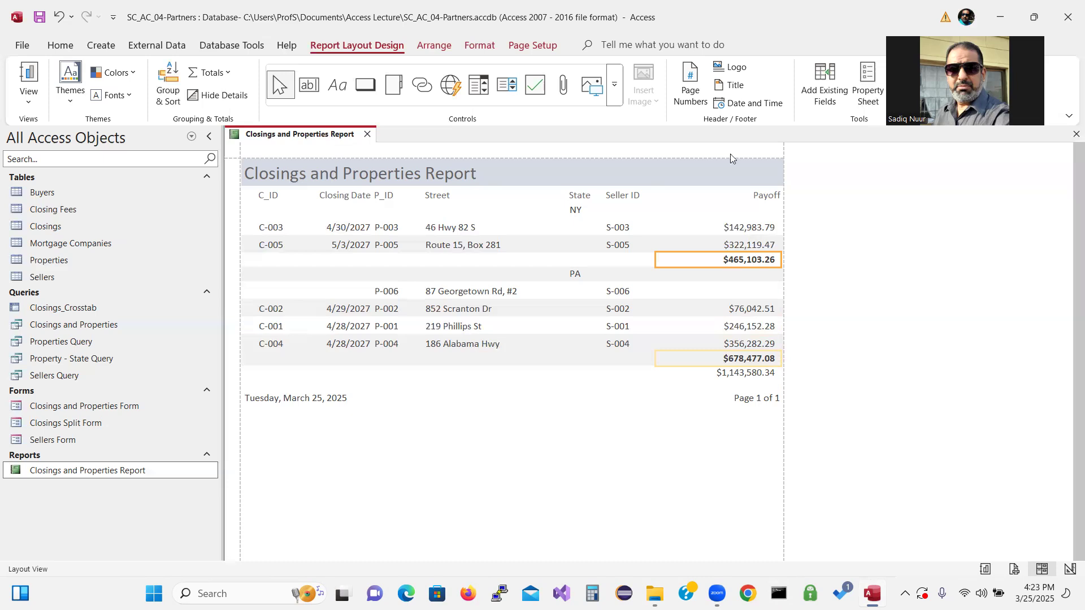
# Open the conditional formatting rules for the Payoff Amount values in the report's detail rows.
pyautogui.click(733, 227)
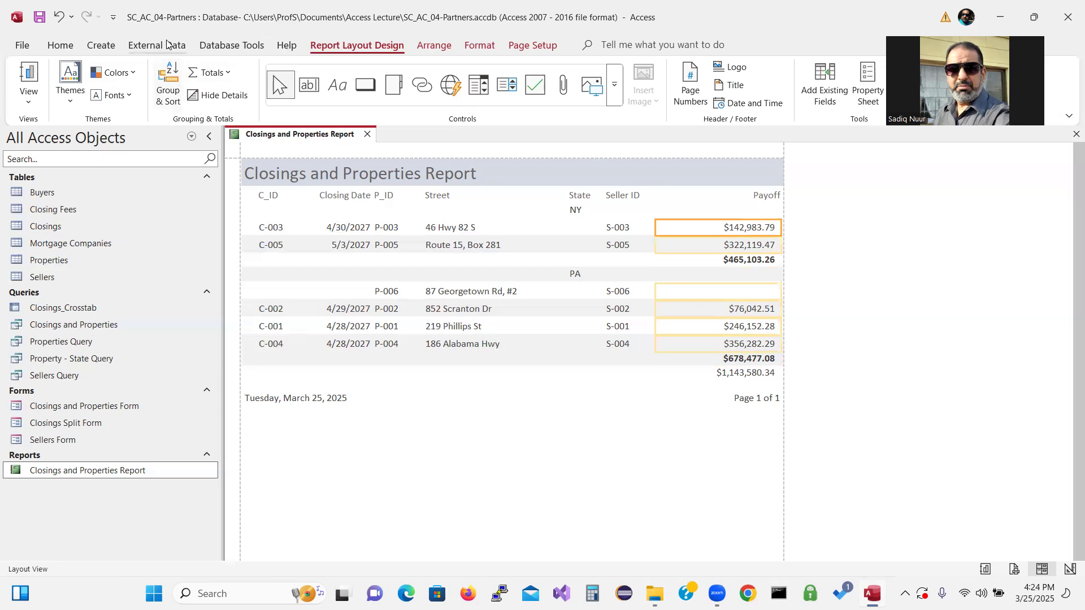
pyautogui.click(59, 47)
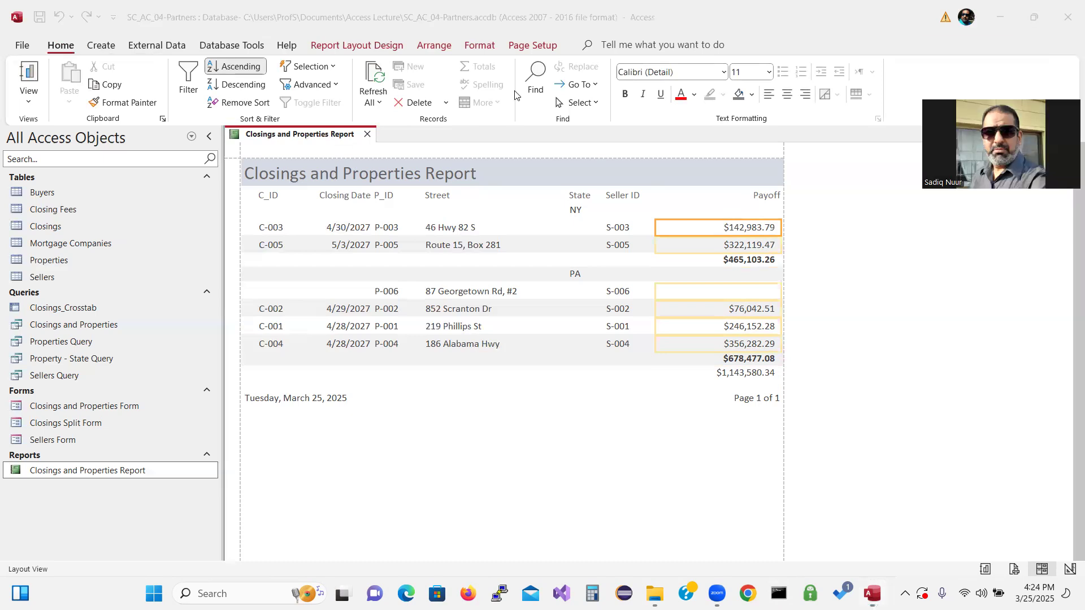
pyautogui.click(476, 48)
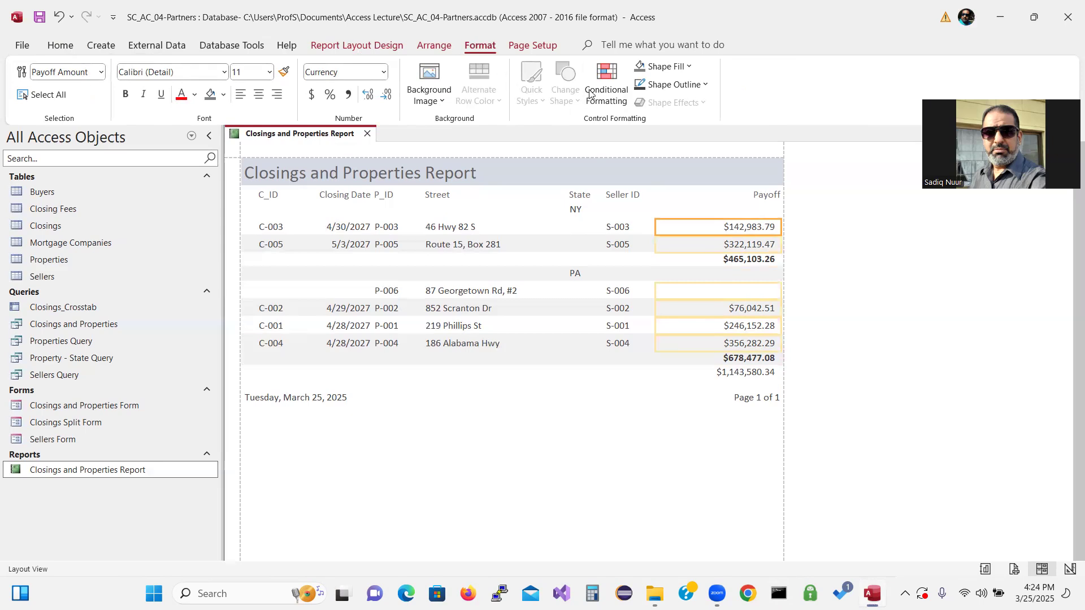
pyautogui.click(610, 85)
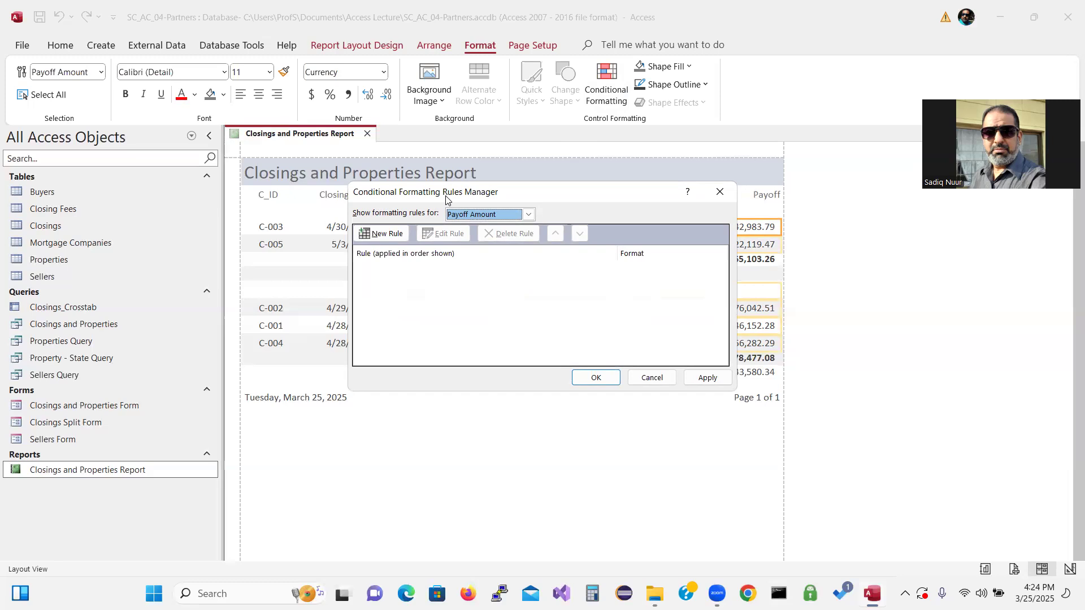
pyautogui.press('ctrl')
pyautogui.press('ctrl')
pyautogui.press('ctrl')
pyautogui.press('ctrl')
pyautogui.press('ctrl')
pyautogui.press('ctrl')
pyautogui.press('ctrl')
# Start a new formatting rule for field values greater than or equal to 2000000.
pyautogui.click(379, 233)
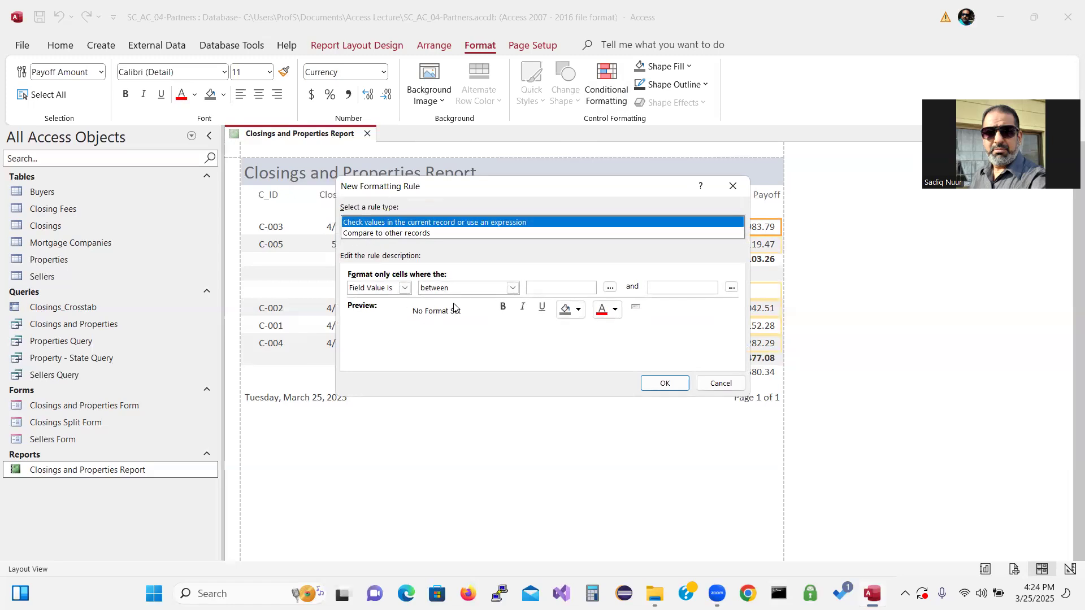
pyautogui.click(512, 289)
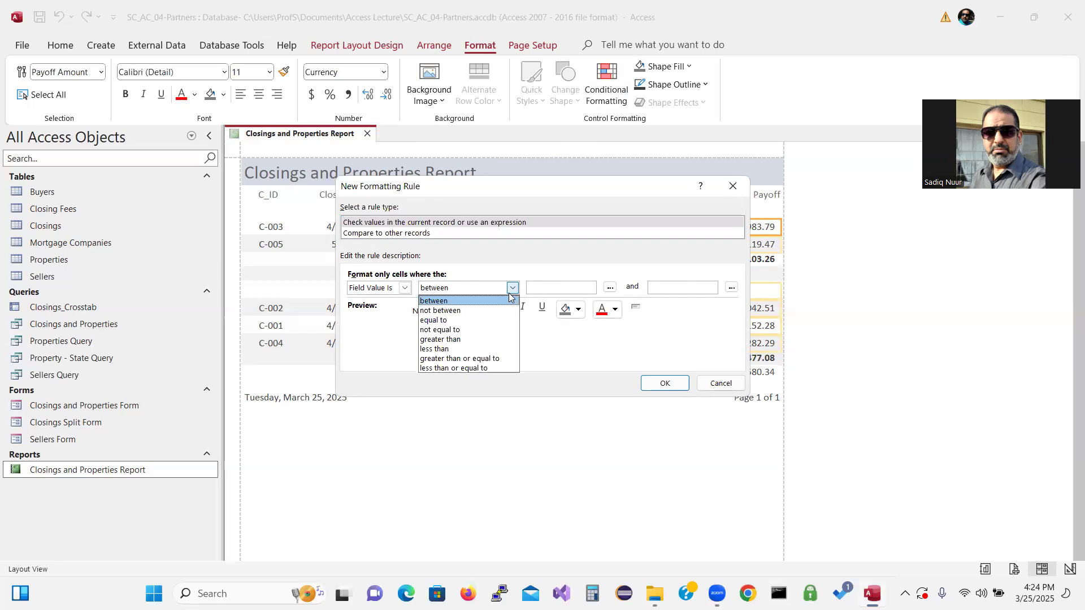
pyautogui.click(488, 360)
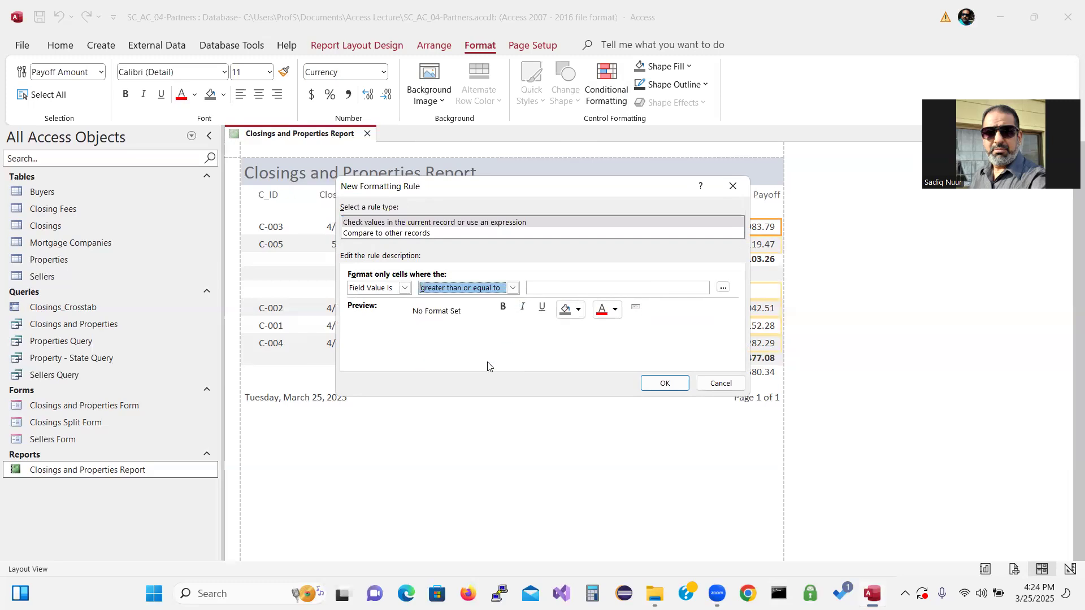
pyautogui.click(560, 286)
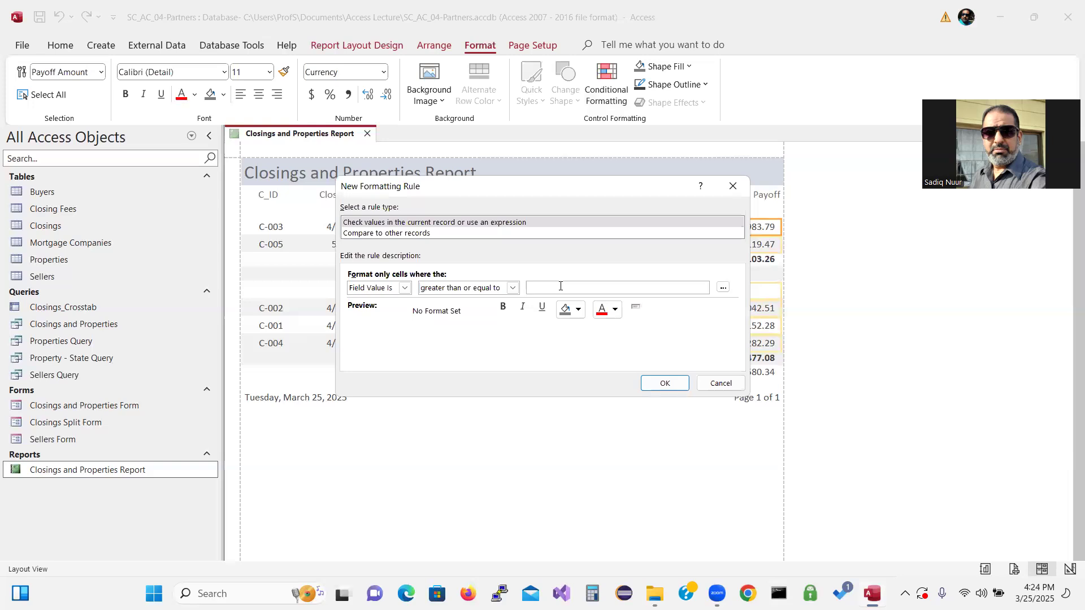
pyautogui.rightClick(561, 287)
pyautogui.click(553, 285)
pyautogui.write('2000000')
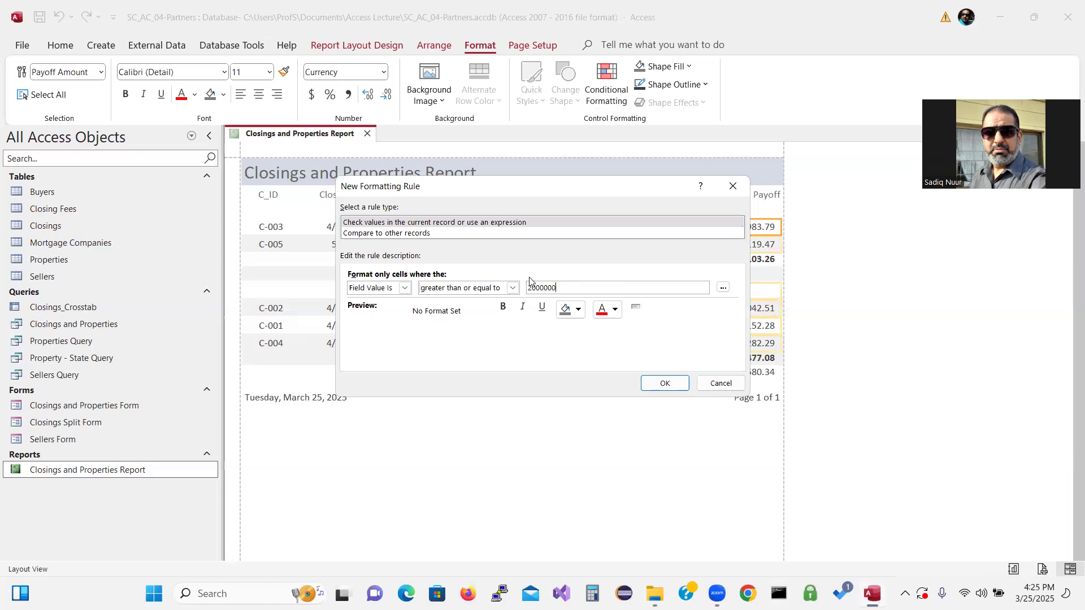
# Give the new payoff rule a bold, standard blue font and apply it to the report.
pyautogui.click(502, 308)
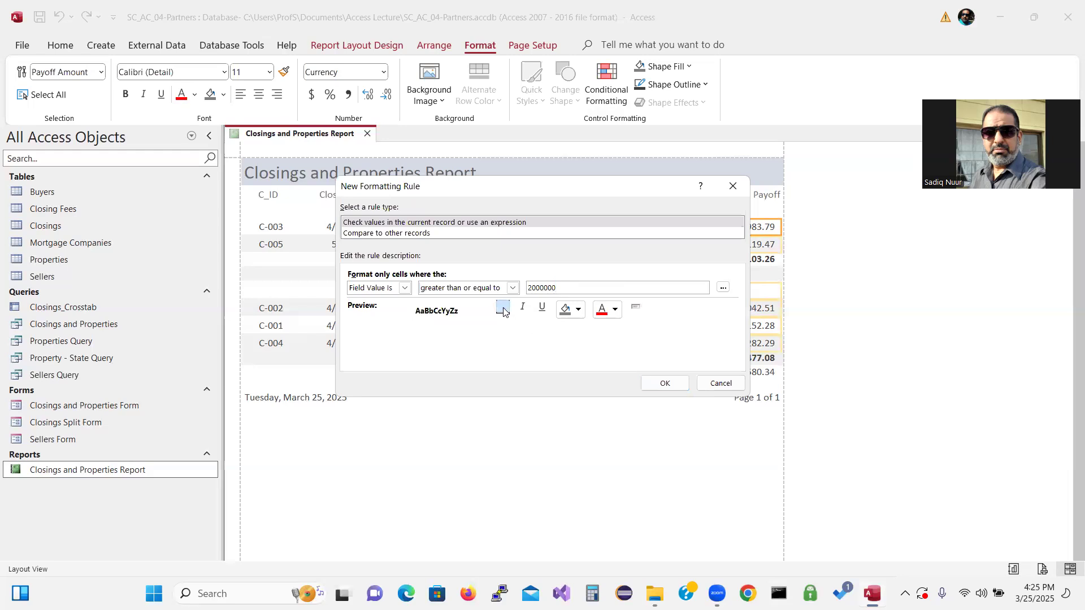
pyautogui.click(615, 309)
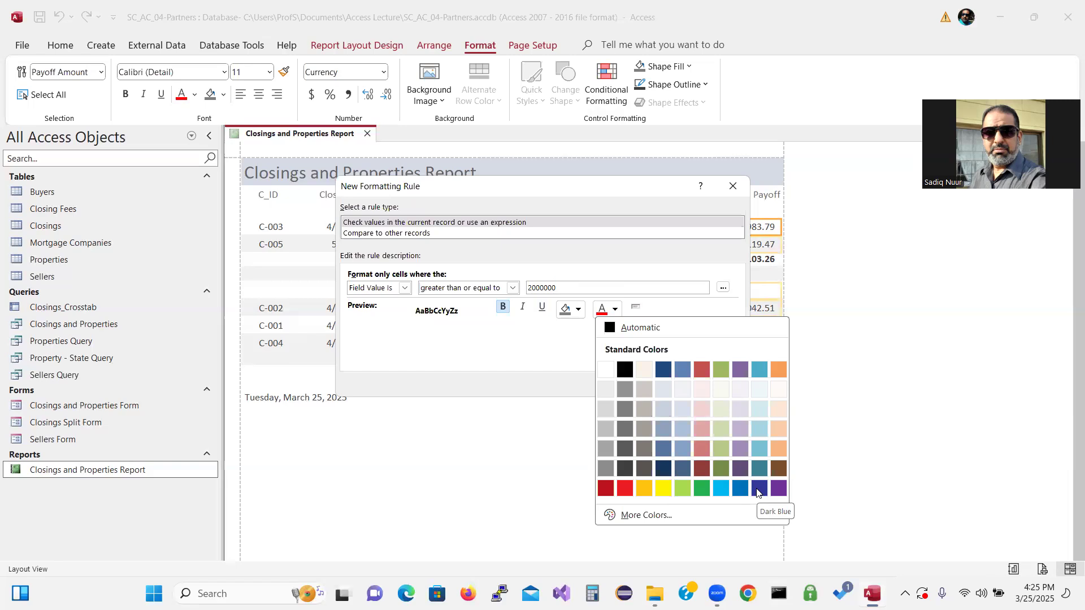
pyautogui.click(739, 489)
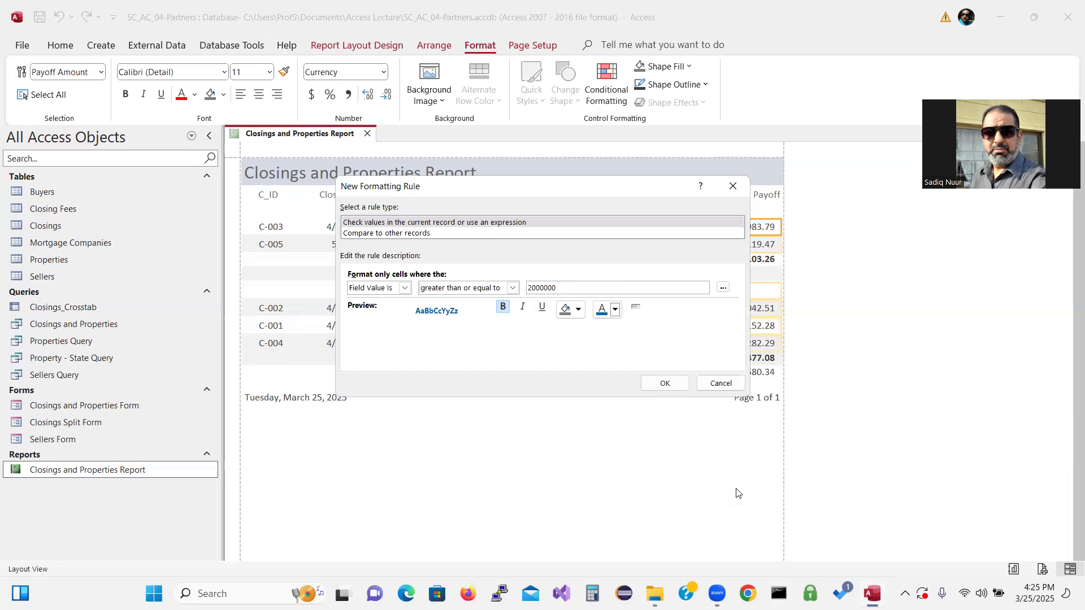
pyautogui.click(667, 384)
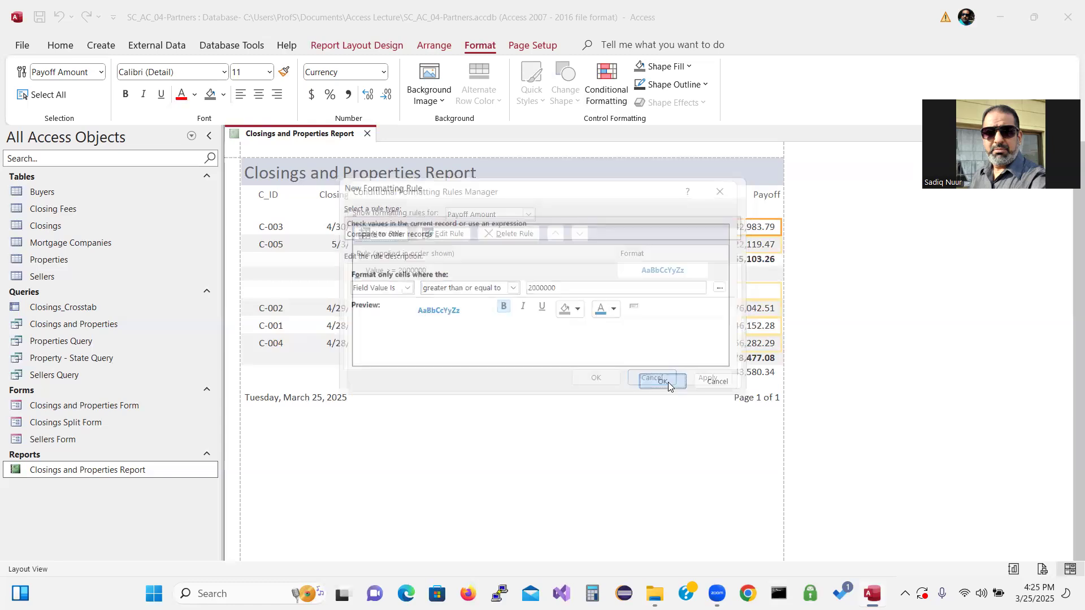
pyautogui.click(700, 382)
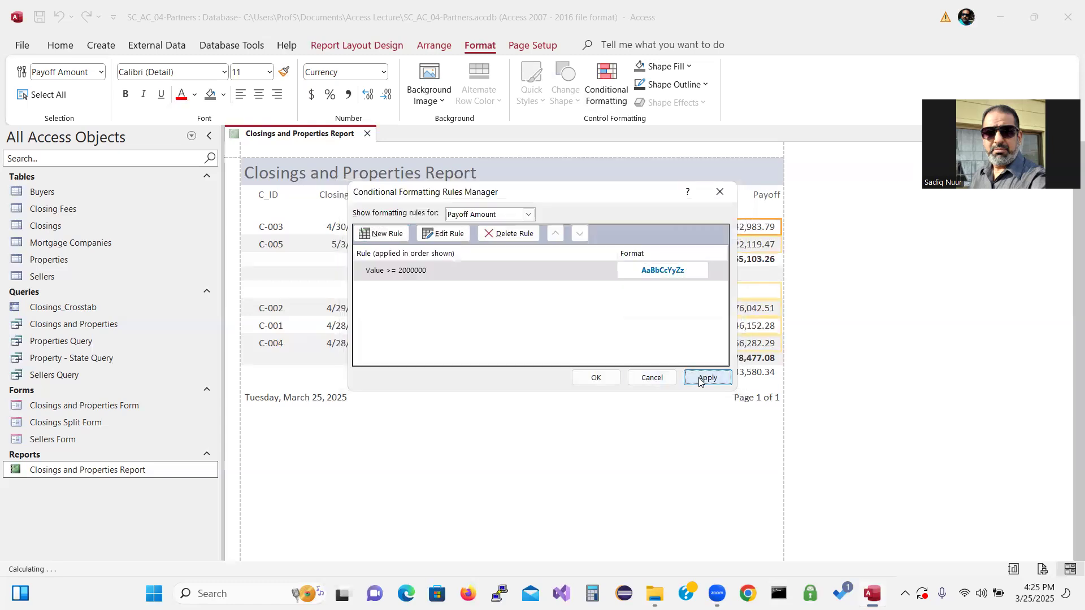
pyautogui.click(594, 378)
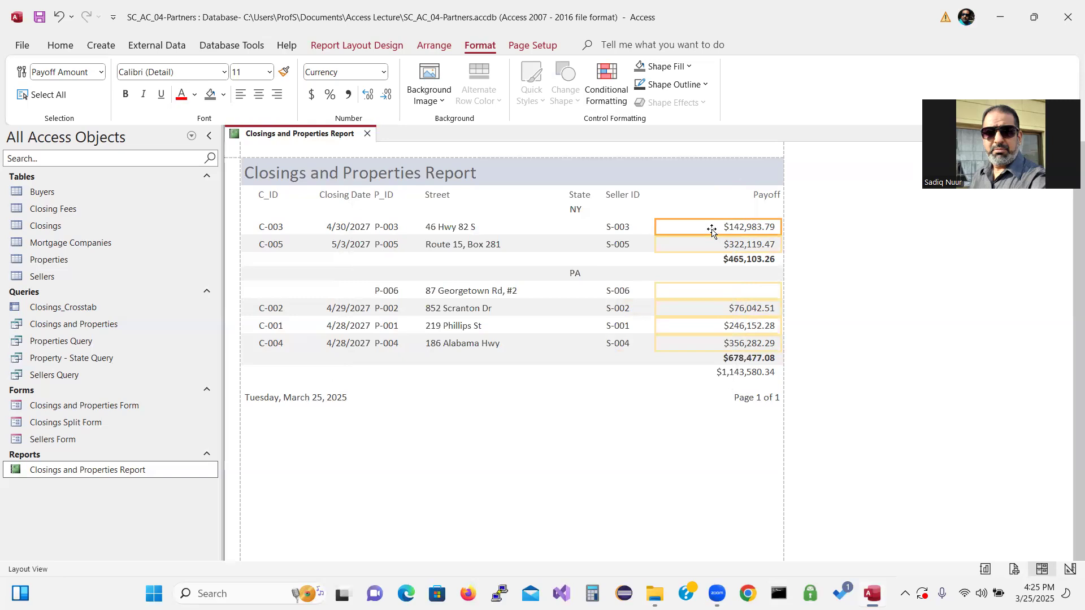
# Edit the Payoff Amount rule, re-entering 2000000 as its threshold and standard blue as its font color, and reapply it.
pyautogui.click(608, 86)
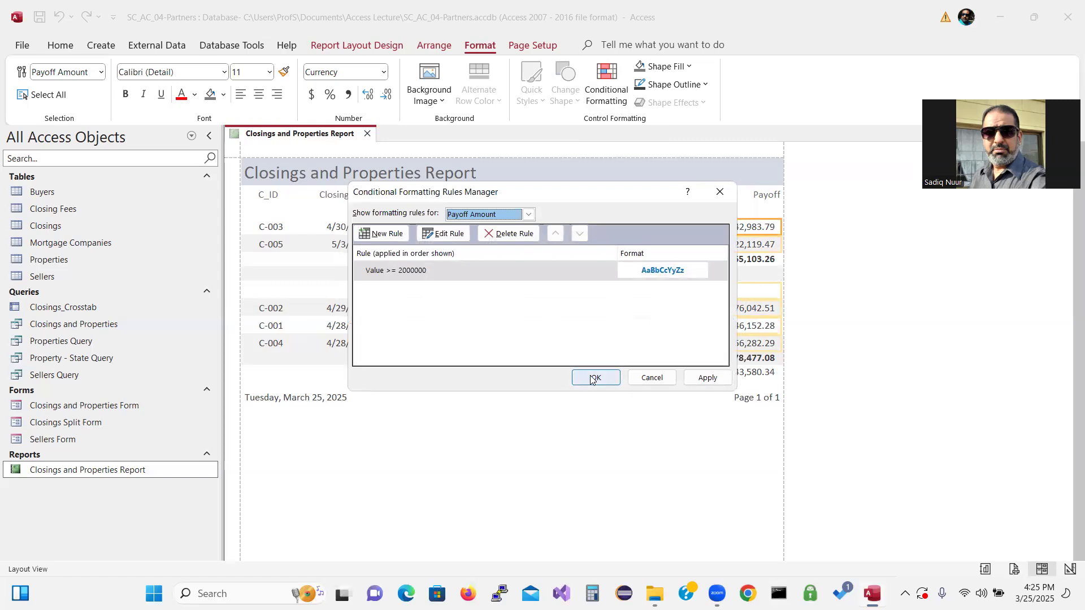
pyautogui.click(447, 275)
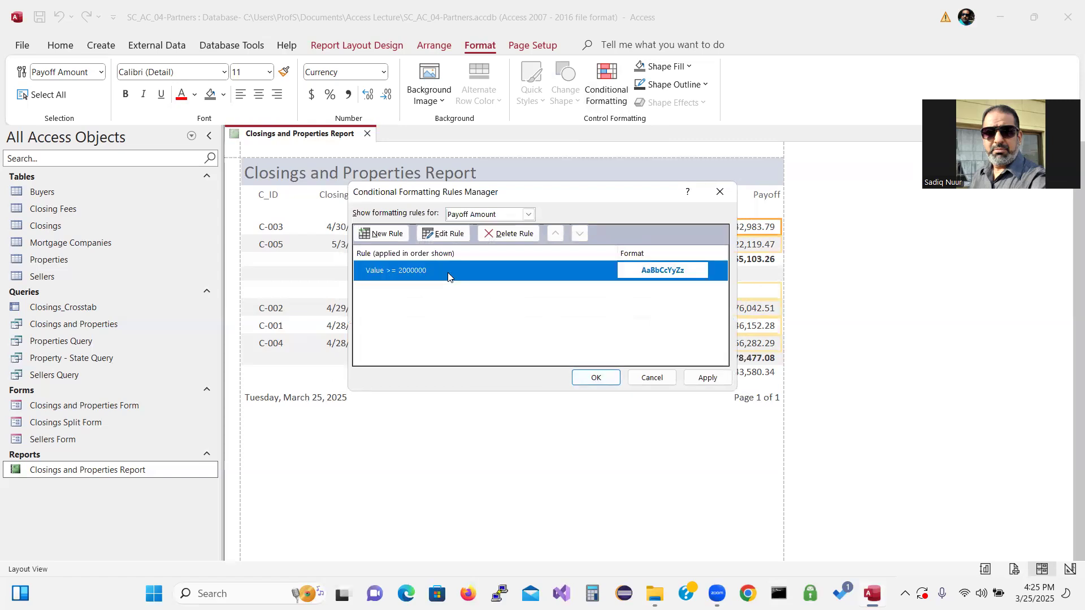
pyautogui.doubleClick(448, 276)
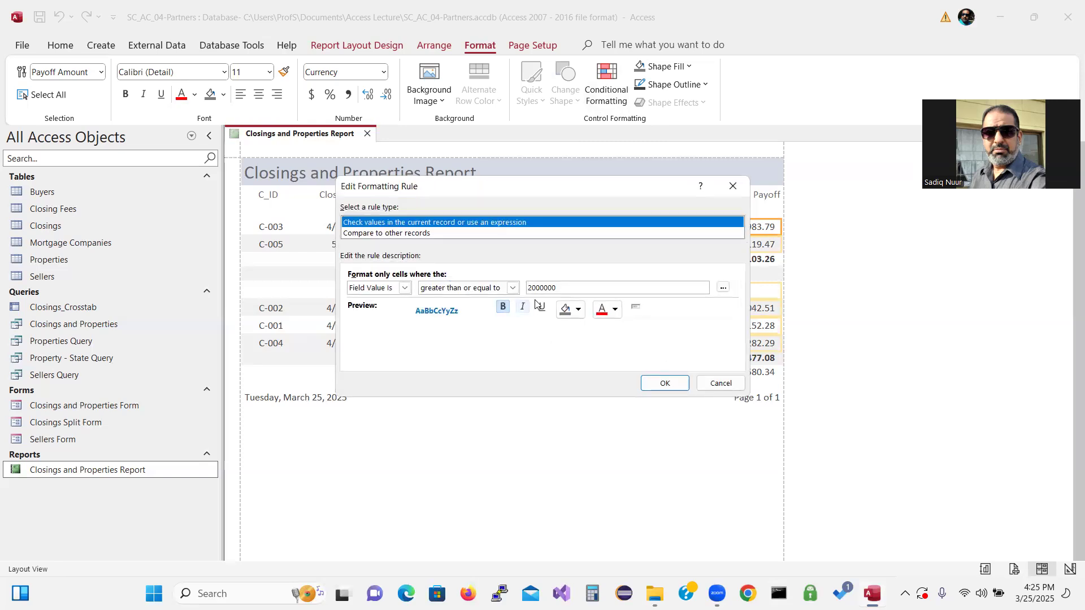
pyautogui.moveTo(563, 291); pyautogui.dragTo(476, 289)
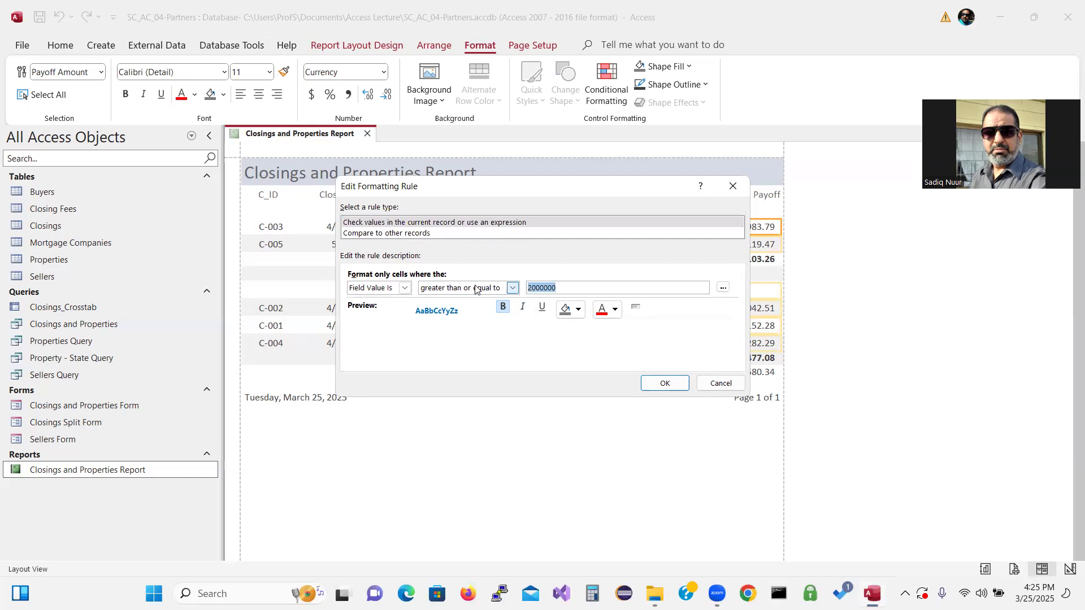
pyautogui.write('2000000')
pyautogui.click(615, 312)
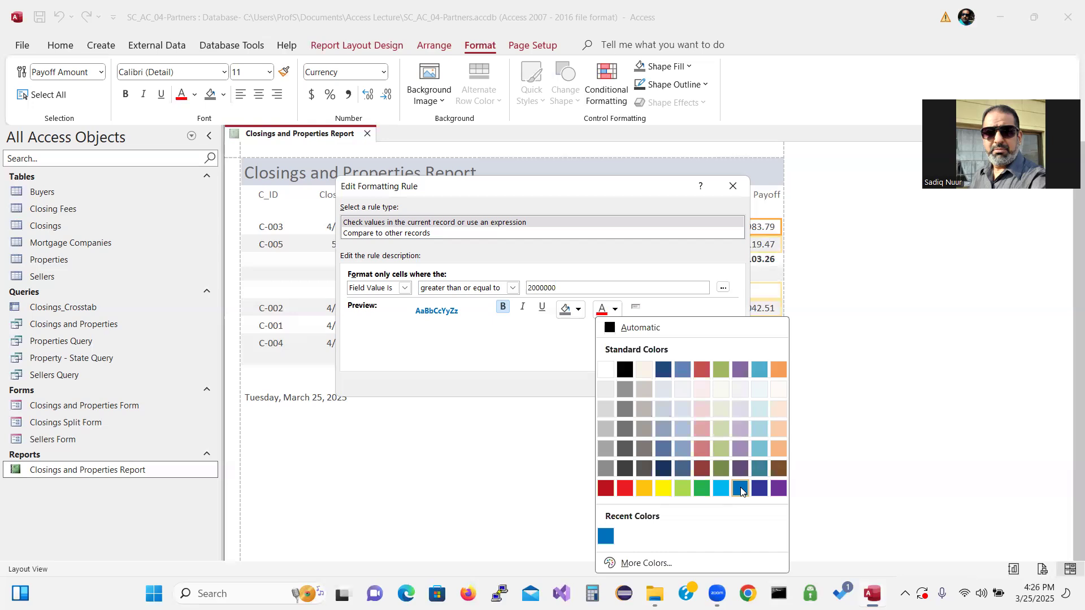
pyautogui.click(741, 488)
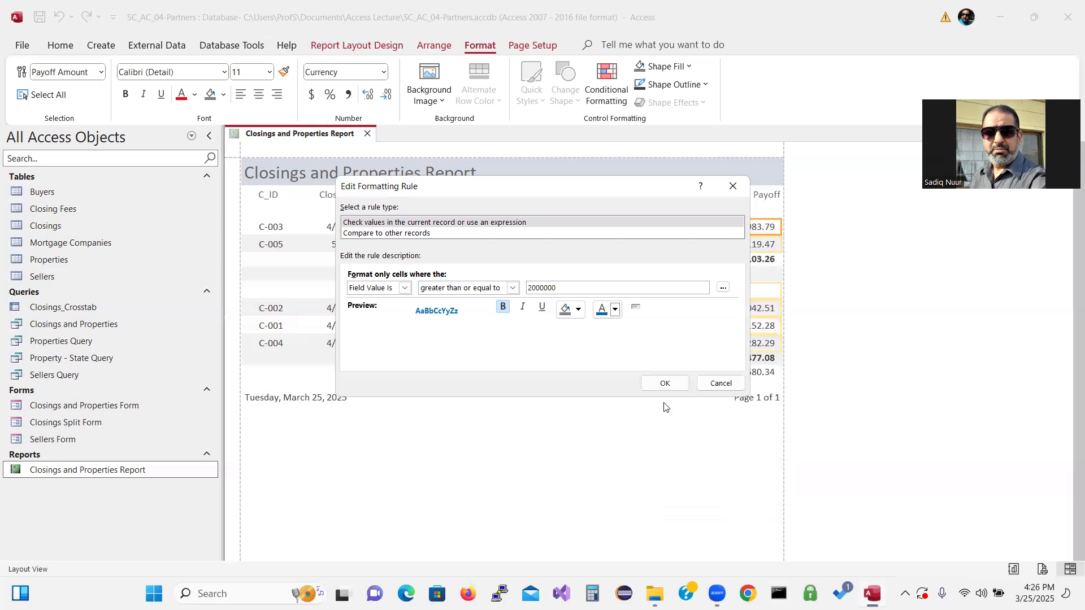
pyautogui.click(677, 386)
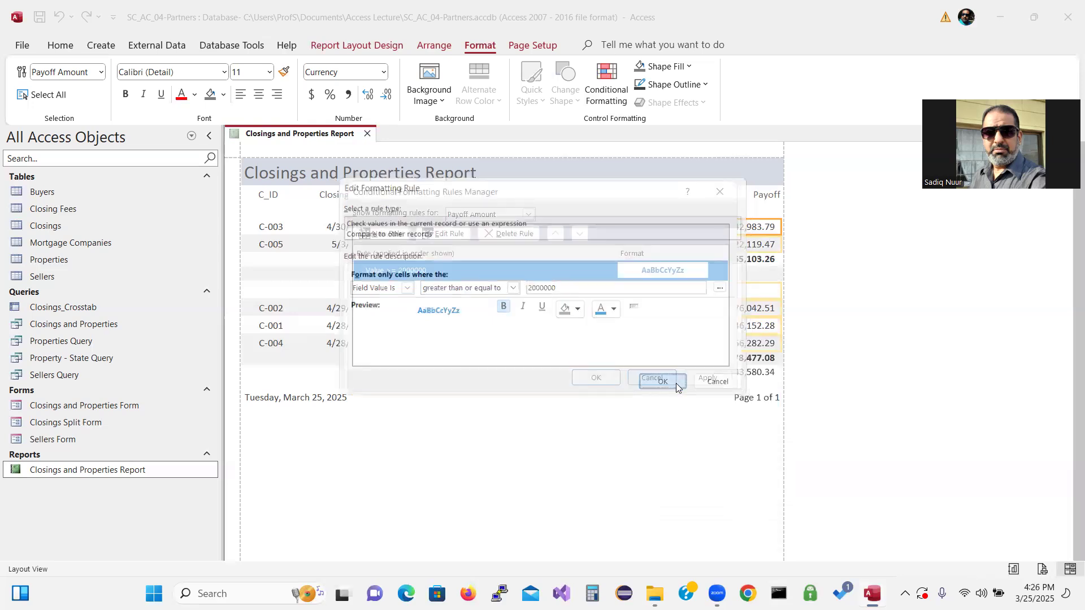
pyautogui.click(704, 378)
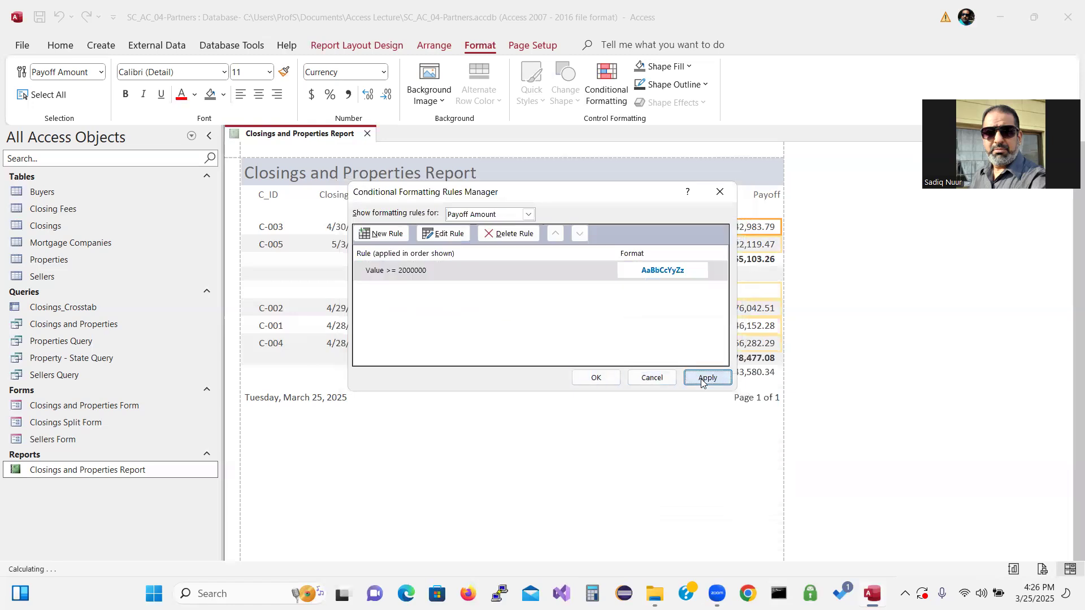
pyautogui.click(595, 384)
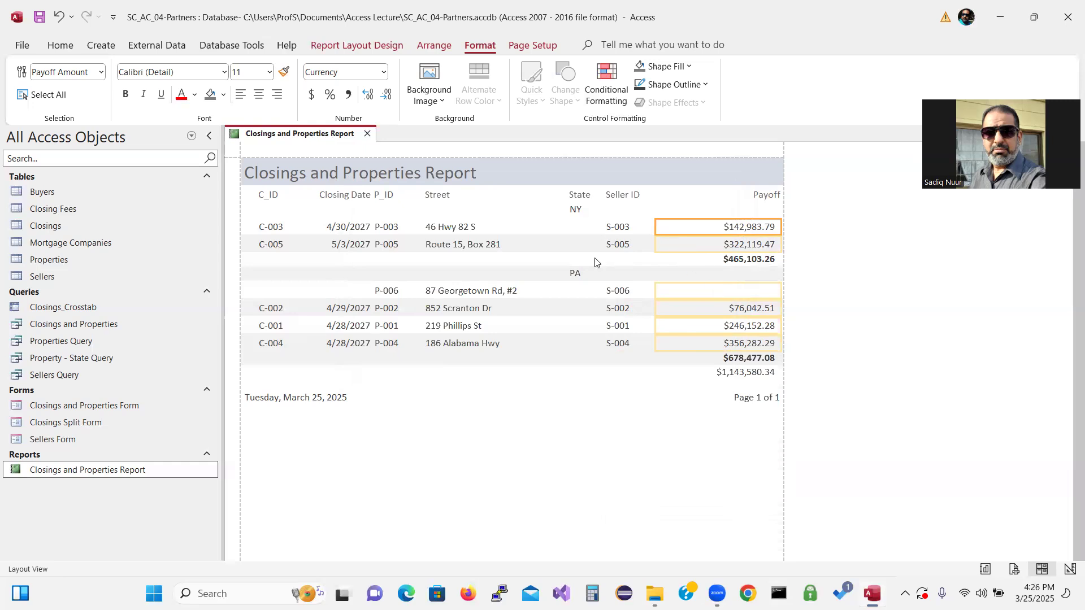
# Reselect the Payoff Amount values and delete their existing conditional formatting rule.
pyautogui.click(703, 259)
pyautogui.click(709, 228)
pyautogui.click(604, 79)
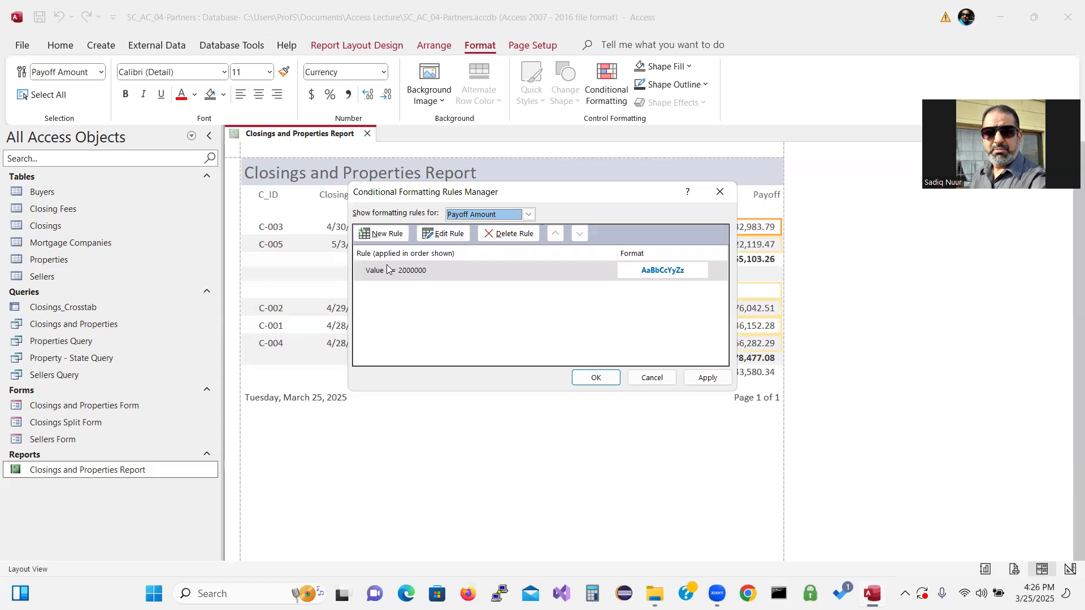
pyautogui.click(505, 232)
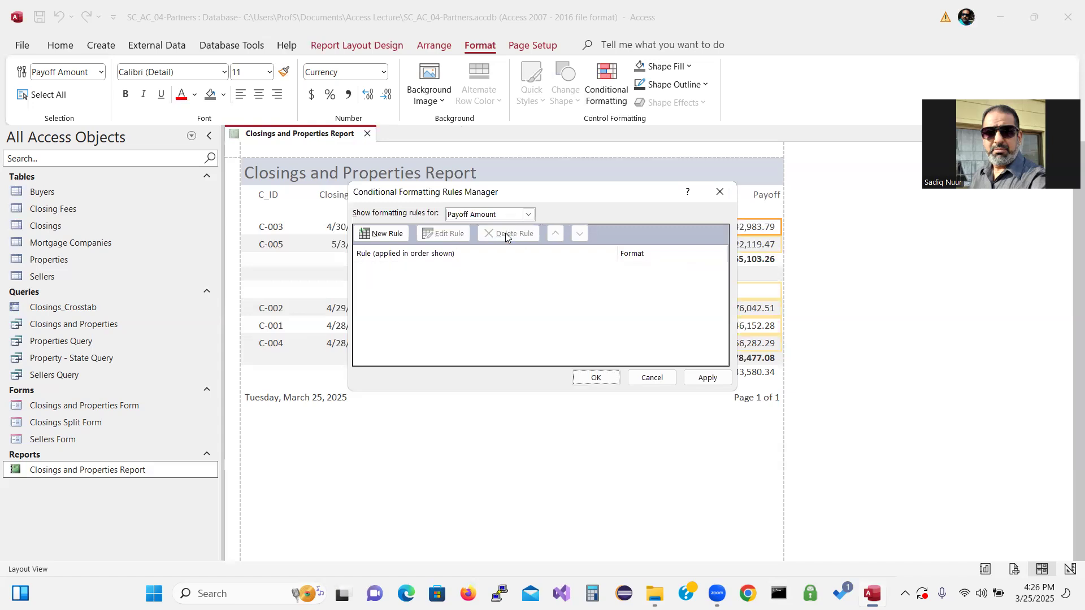
# Start a new Payoff Amount formatting rule for field values greater than or equal to 200000.
pyautogui.click(381, 233)
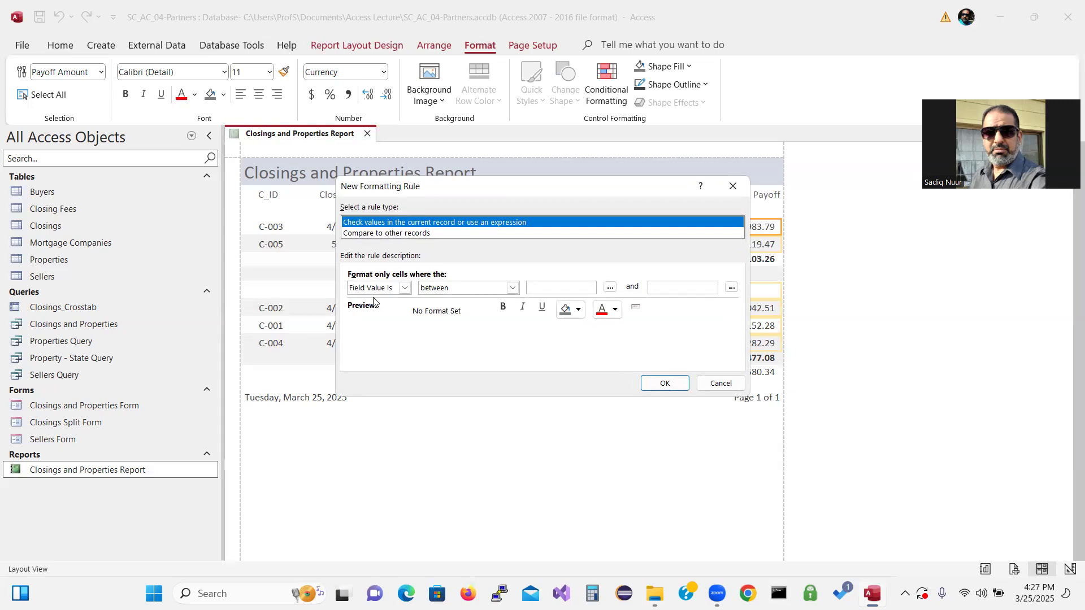
pyautogui.click(513, 288)
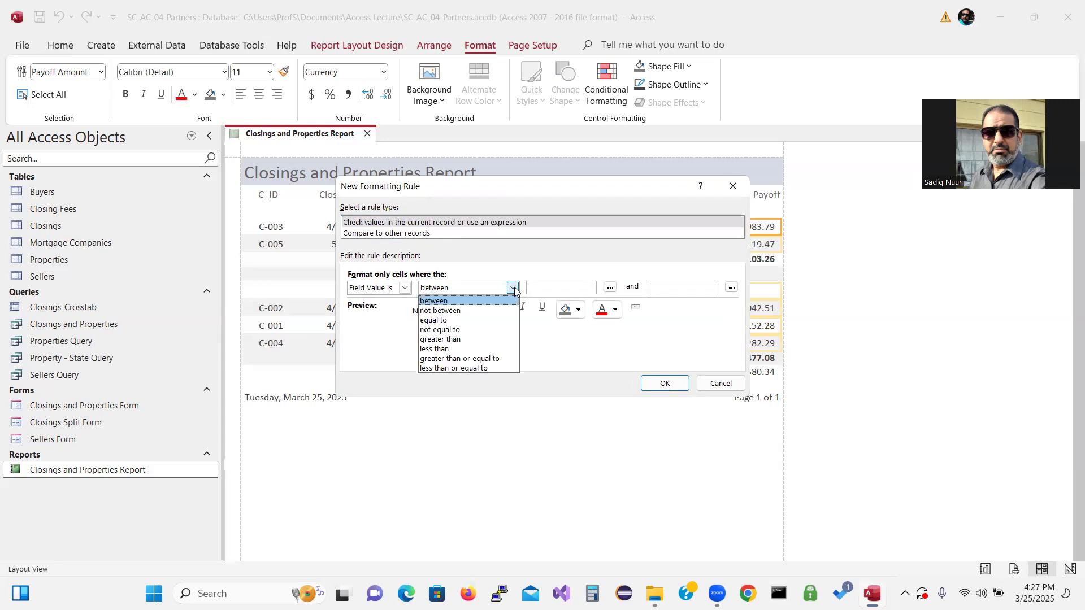
pyautogui.click(480, 359)
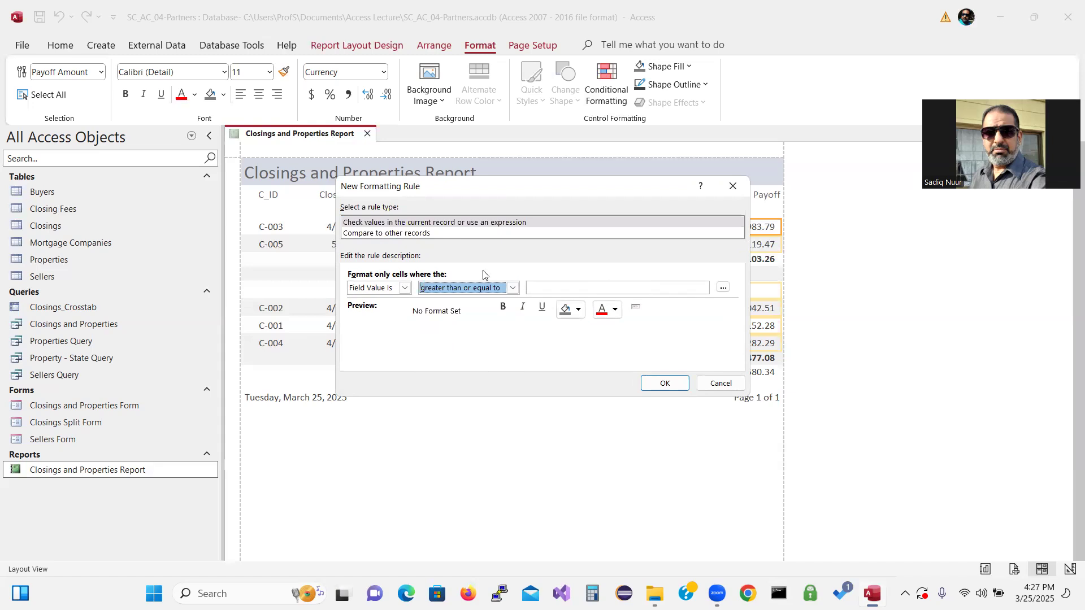
pyautogui.click(538, 289)
pyautogui.write('2')
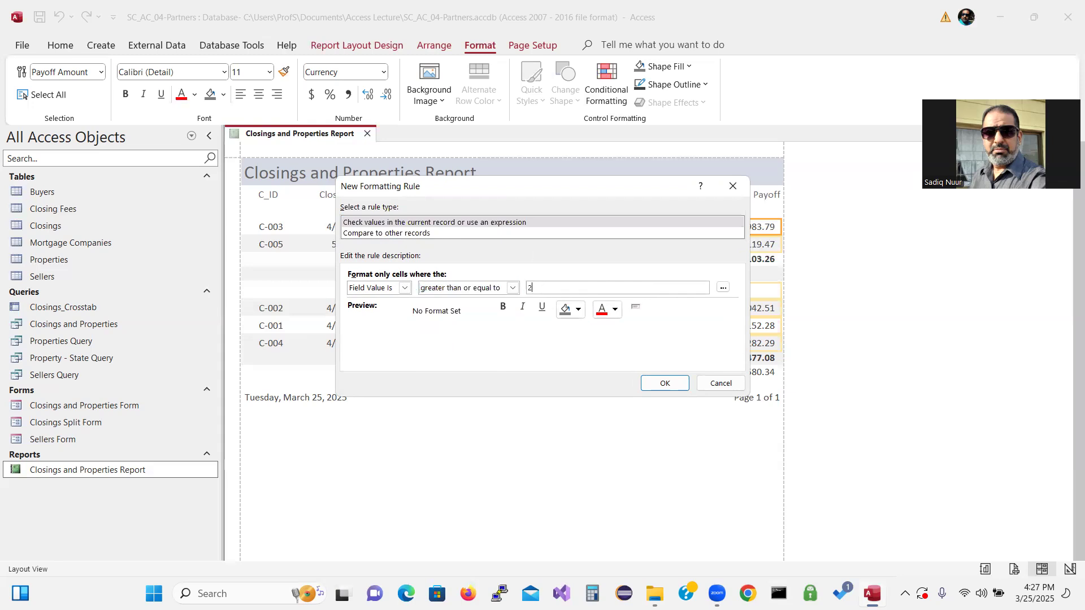
pyautogui.write('00000')
# Set the rule's format to a standard blue, bold font and apply it to the Payoff Amount values.
pyautogui.click(614, 309)
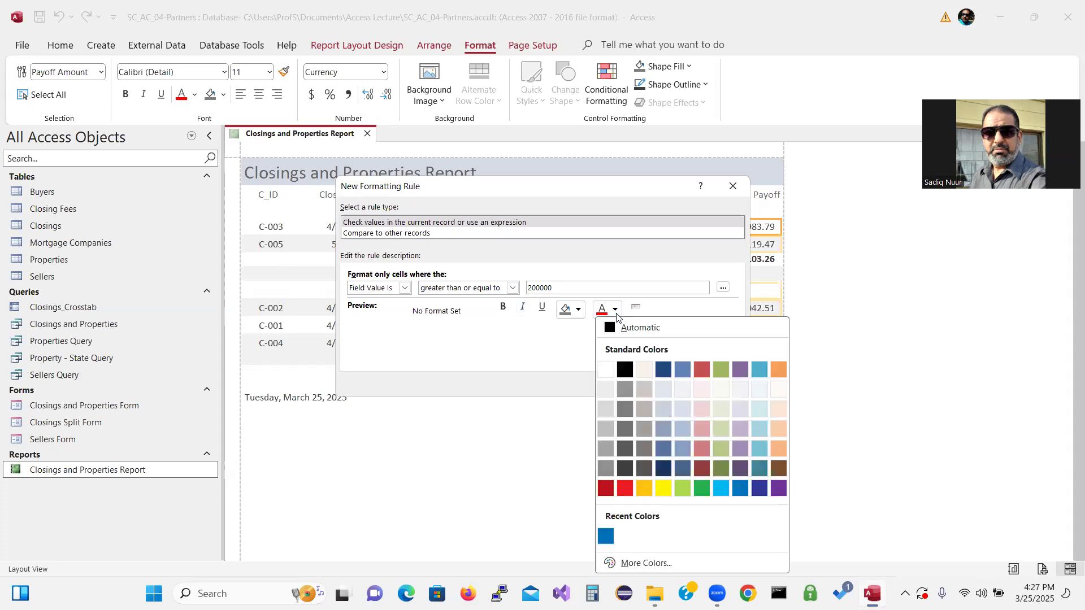
pyautogui.click(737, 488)
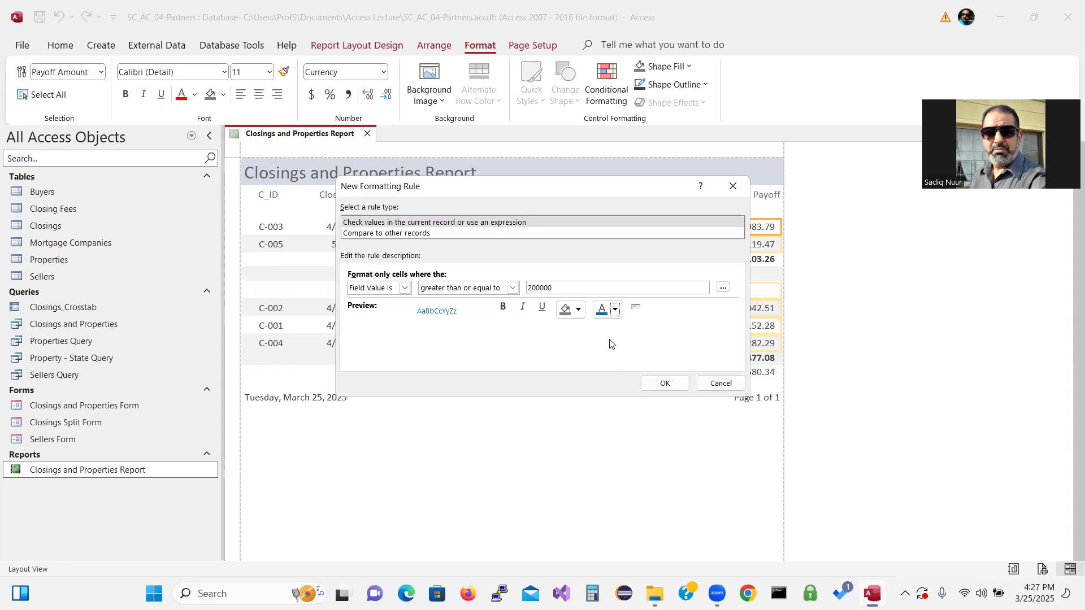
pyautogui.click(503, 308)
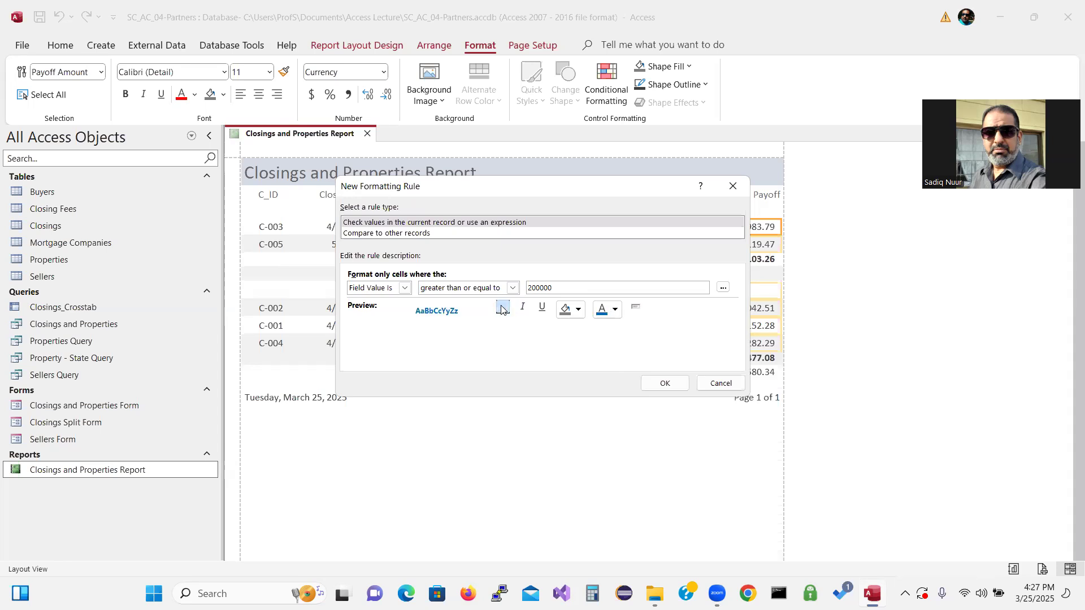
pyautogui.click(667, 383)
pyautogui.click(706, 377)
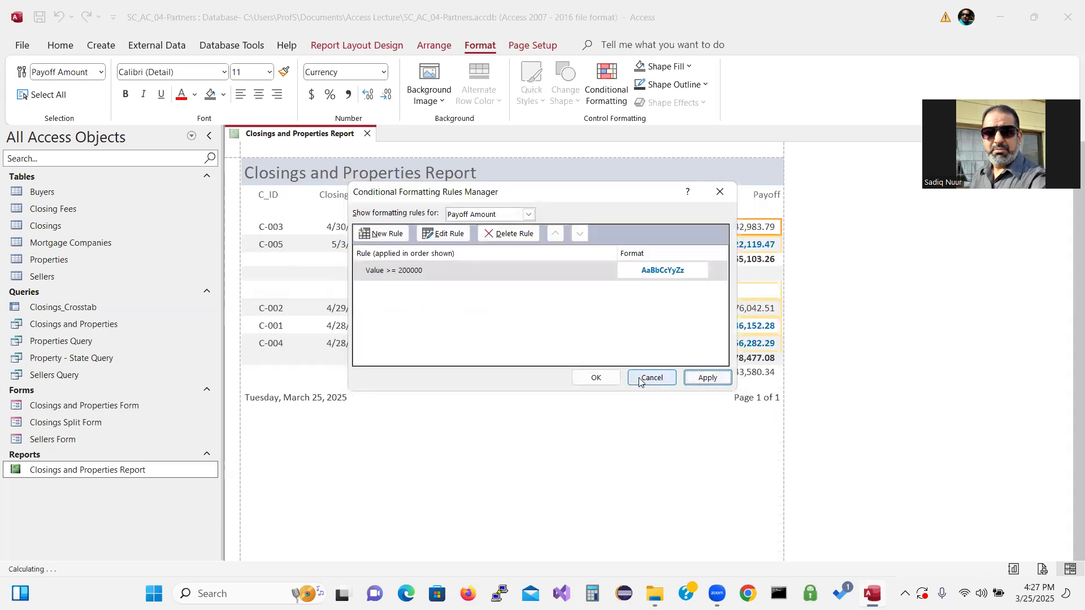
pyautogui.click(596, 377)
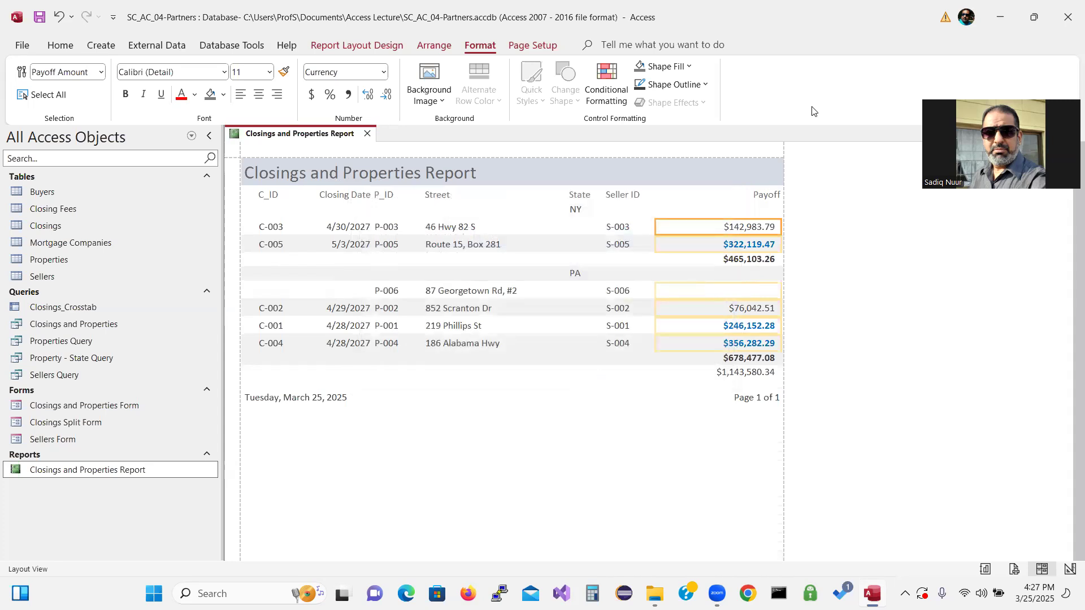
pyautogui.moveTo(870, 283)
pyautogui.mouseDown()
pyautogui.moveTo(857, 261)
pyautogui.moveTo(811, 240)
pyautogui.moveTo(785, 244)
pyautogui.moveTo(798, 253)
pyautogui.mouseUp()
pyautogui.moveTo(812, 341)
pyautogui.mouseDown()
pyautogui.moveTo(838, 328)
pyautogui.moveTo(818, 365)
pyautogui.moveTo(872, 350)
pyautogui.moveTo(873, 329)
pyautogui.moveTo(888, 329)
pyautogui.moveTo(895, 345)
pyautogui.moveTo(895, 318)
pyautogui.moveTo(908, 362)
pyautogui.mouseUp()
pyautogui.moveTo(926, 323)
pyautogui.mouseDown()
pyautogui.moveTo(981, 305)
pyautogui.moveTo(974, 299)
pyautogui.moveTo(1014, 261)
pyautogui.moveTo(986, 288)
pyautogui.mouseUp()
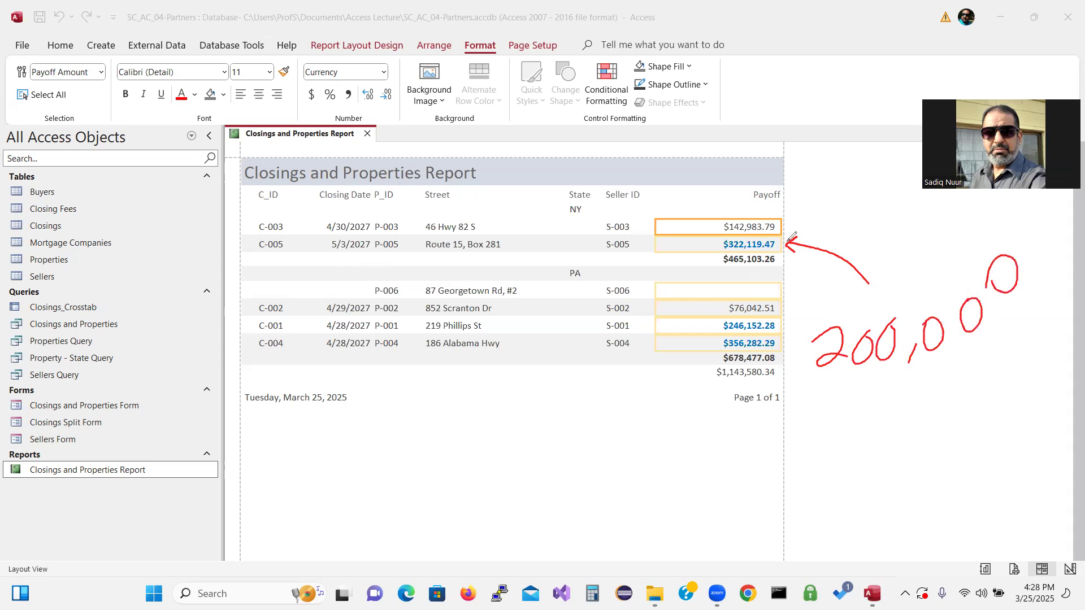
pyautogui.moveTo(822, 318)
pyautogui.mouseDown()
pyautogui.moveTo(789, 312)
pyautogui.moveTo(791, 340)
pyautogui.mouseUp()
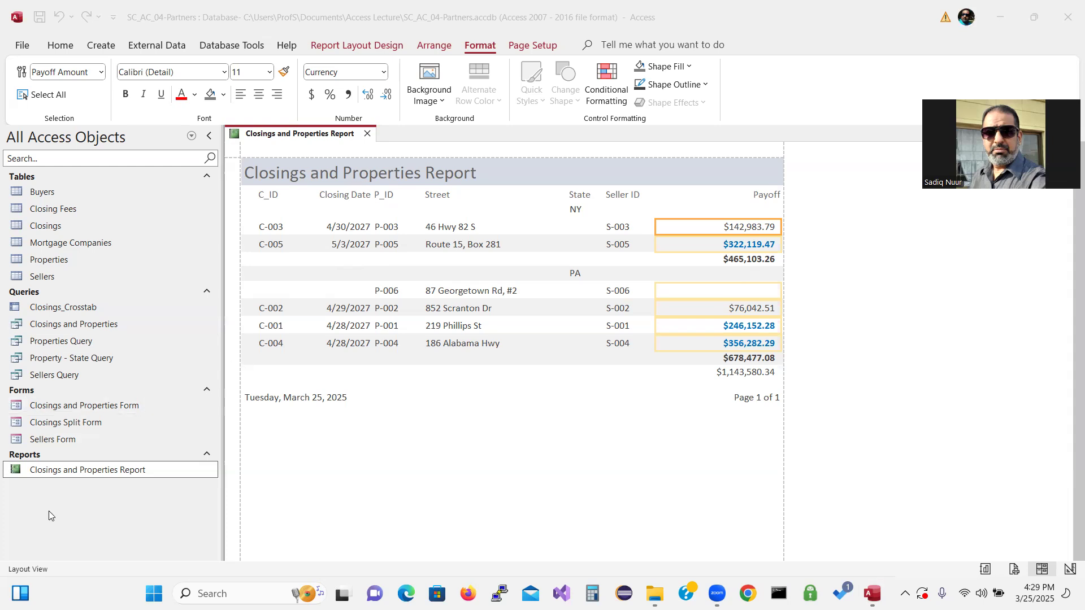
# Filter the report to exclude Seller ID S-002, and clear the Seller ID filter again.
pyautogui.click(612, 227)
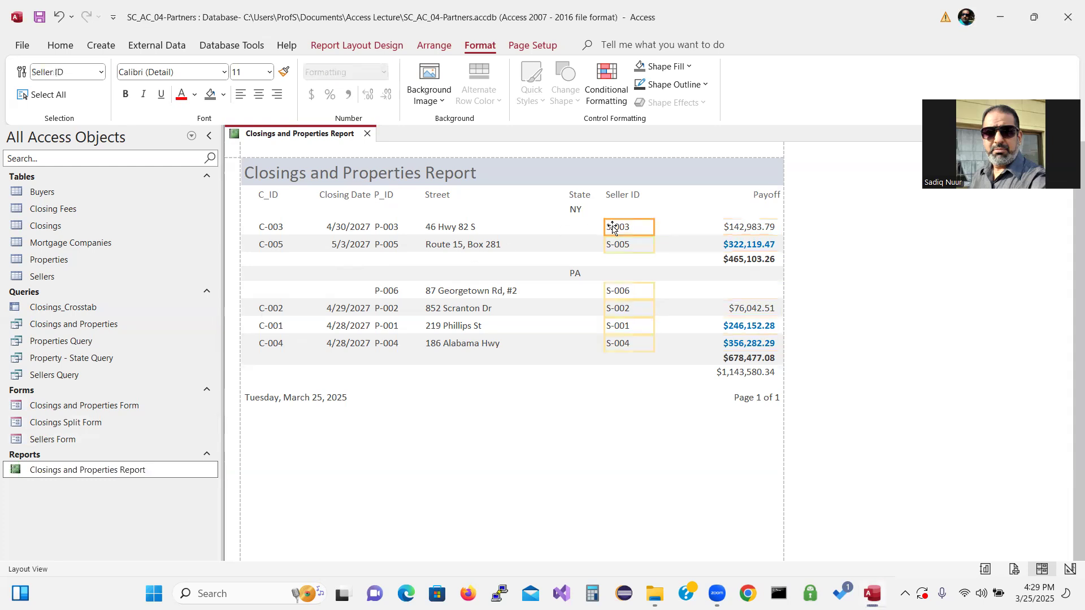
pyautogui.rightClick(612, 227)
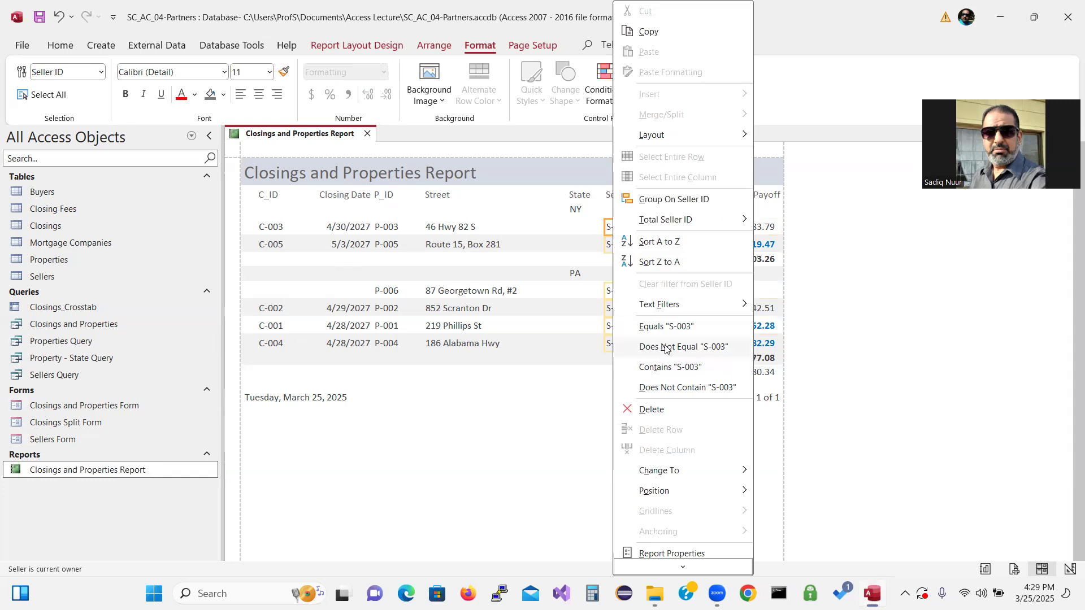
pyautogui.click(583, 407)
pyautogui.click(625, 315)
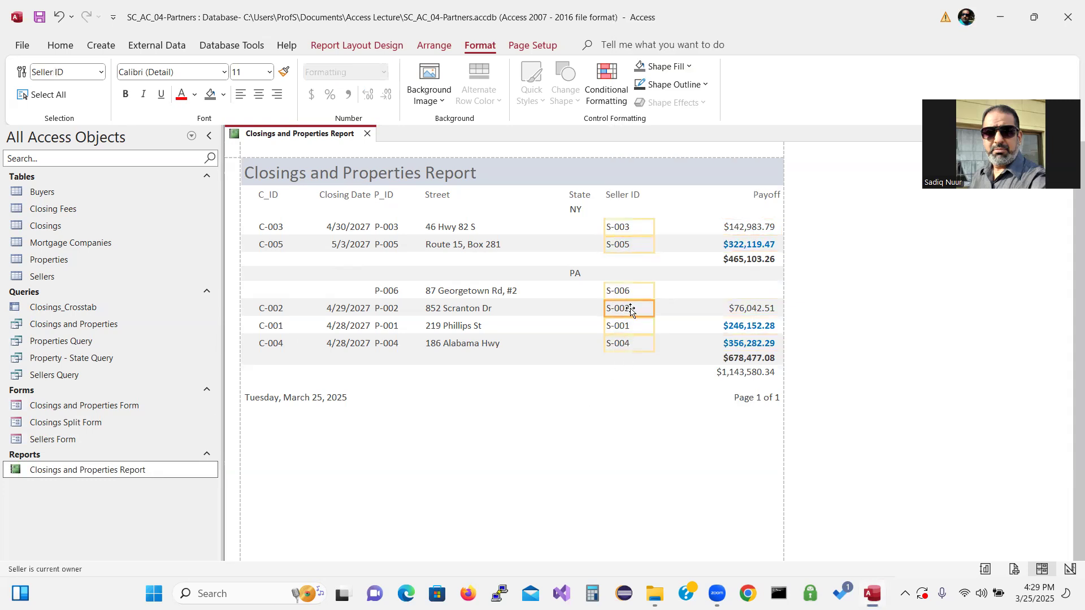
pyautogui.rightClick(631, 309)
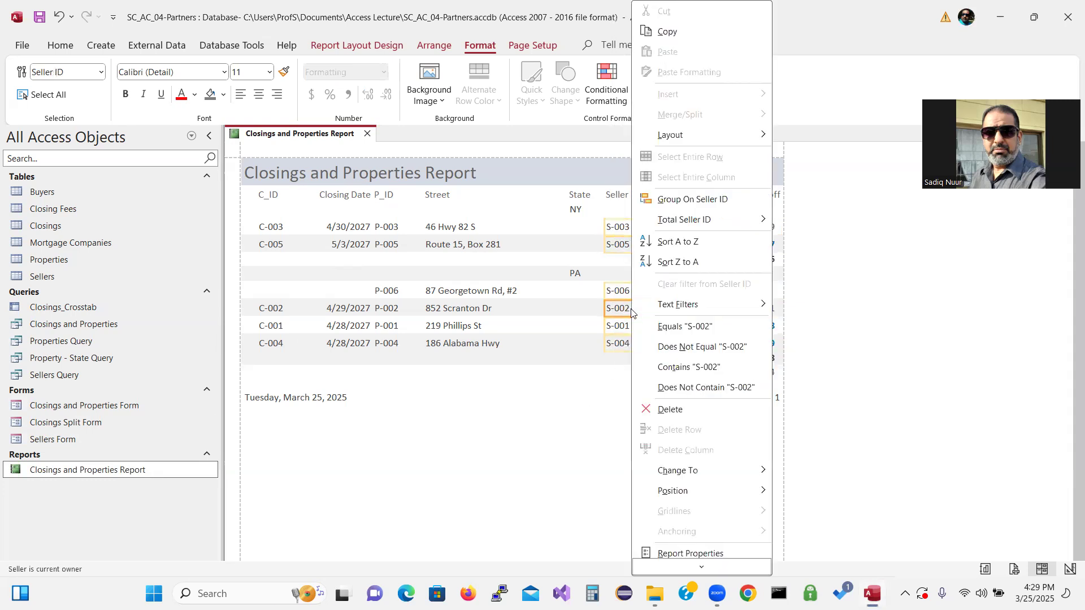
pyautogui.click(725, 347)
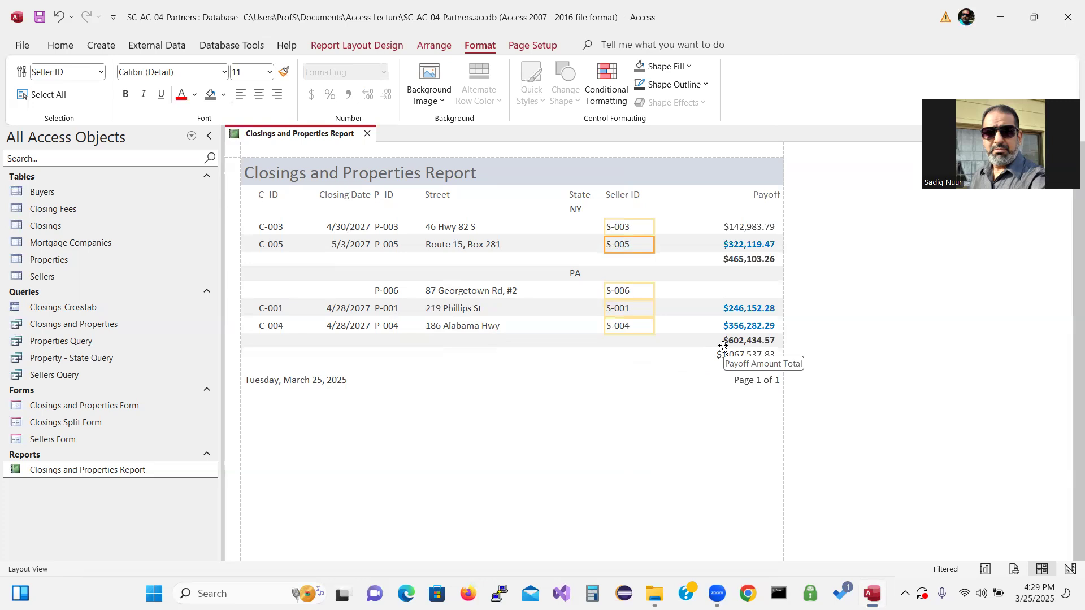
pyautogui.rightClick(625, 246)
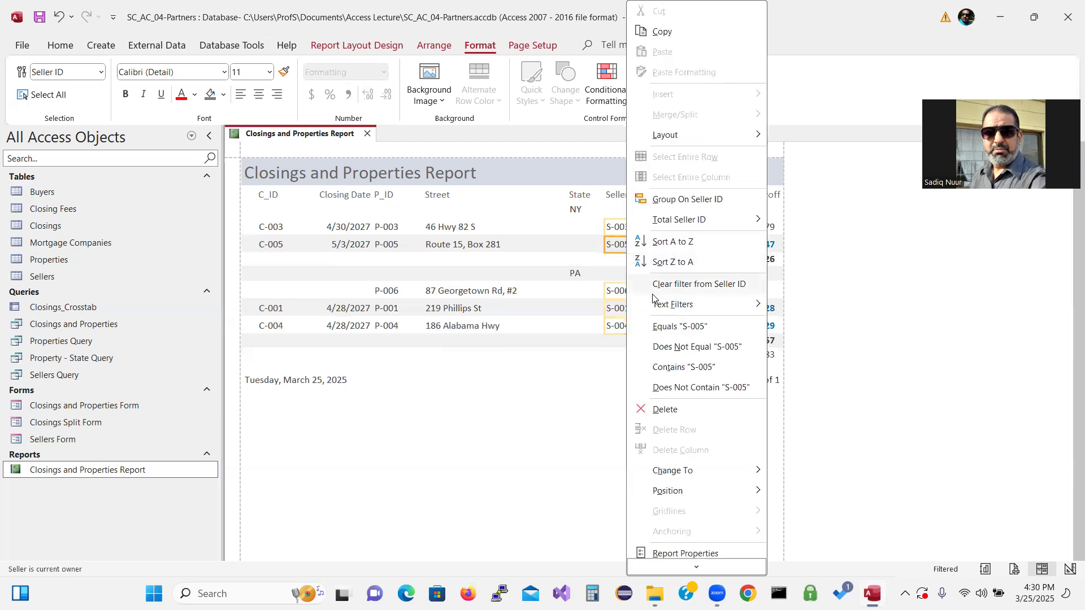
pyautogui.click(732, 285)
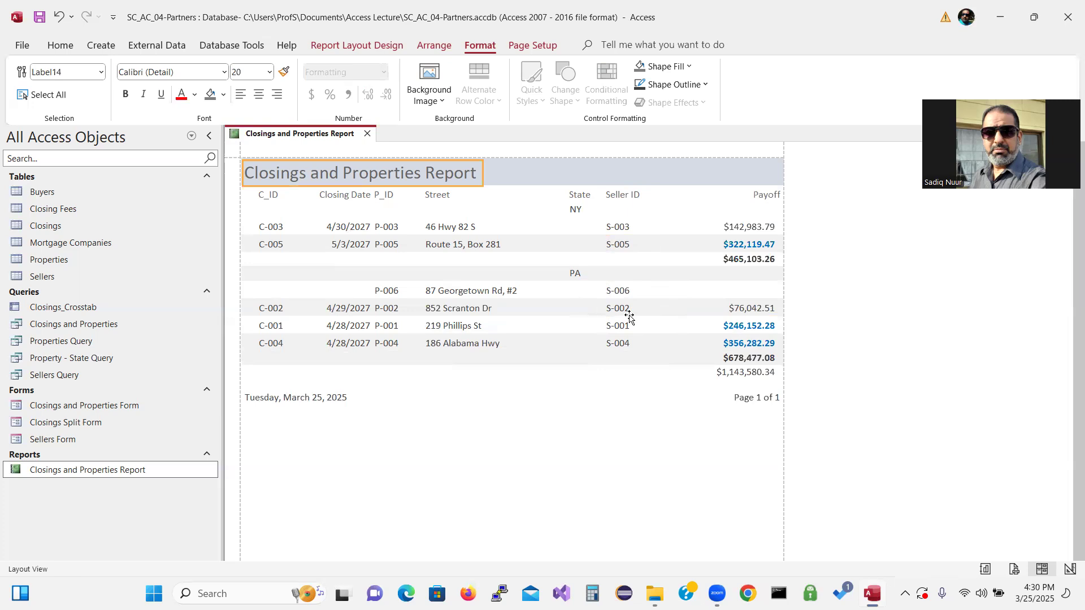
pyautogui.click(437, 49)
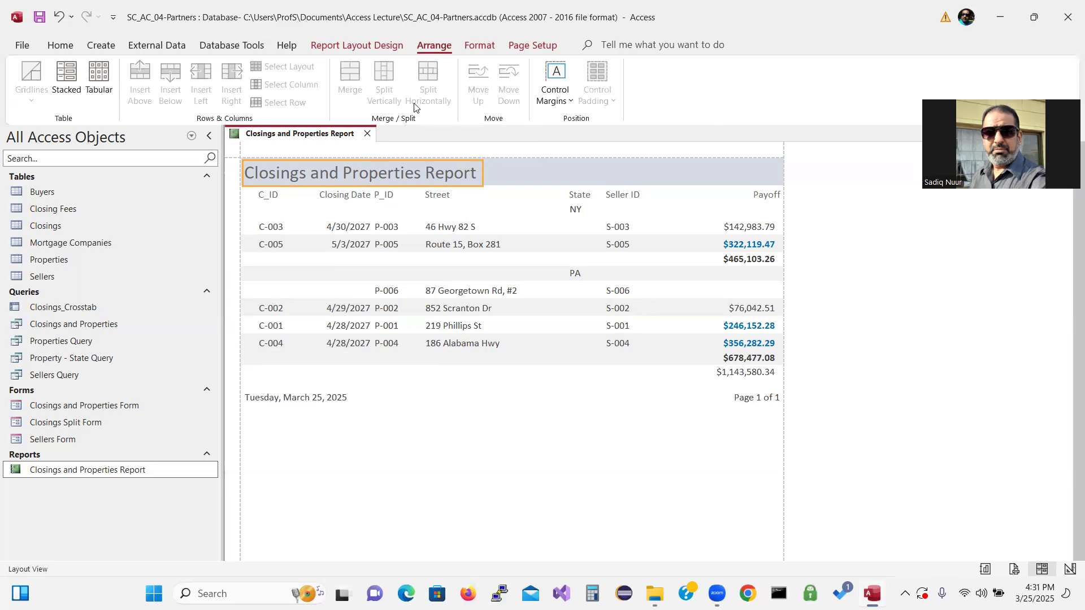
pyautogui.click(511, 50)
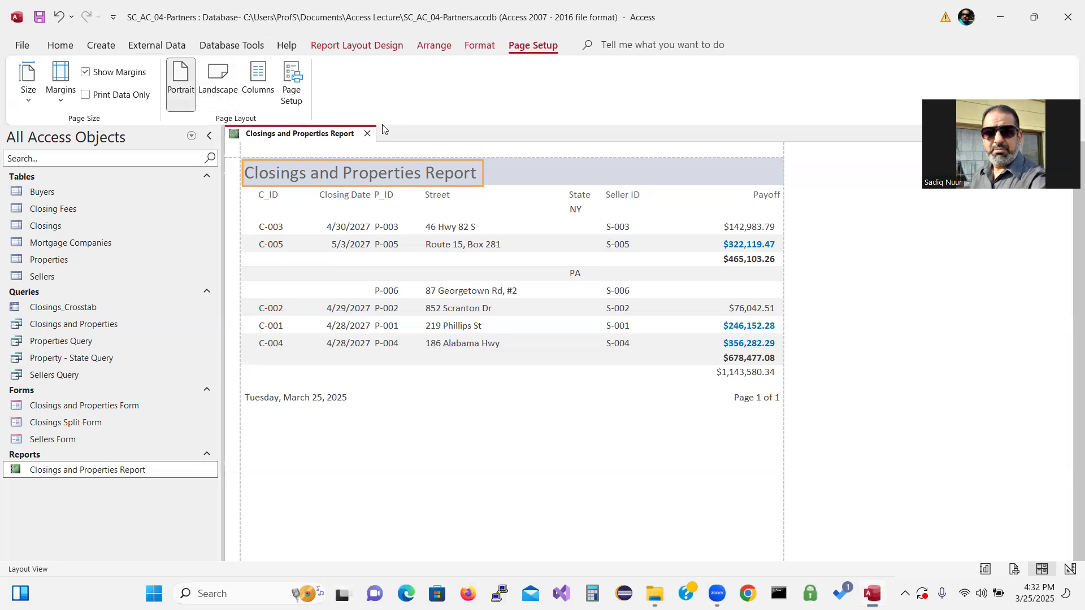
# Close the Closings and Properties Report, saving its design changes.
pyautogui.click(366, 134)
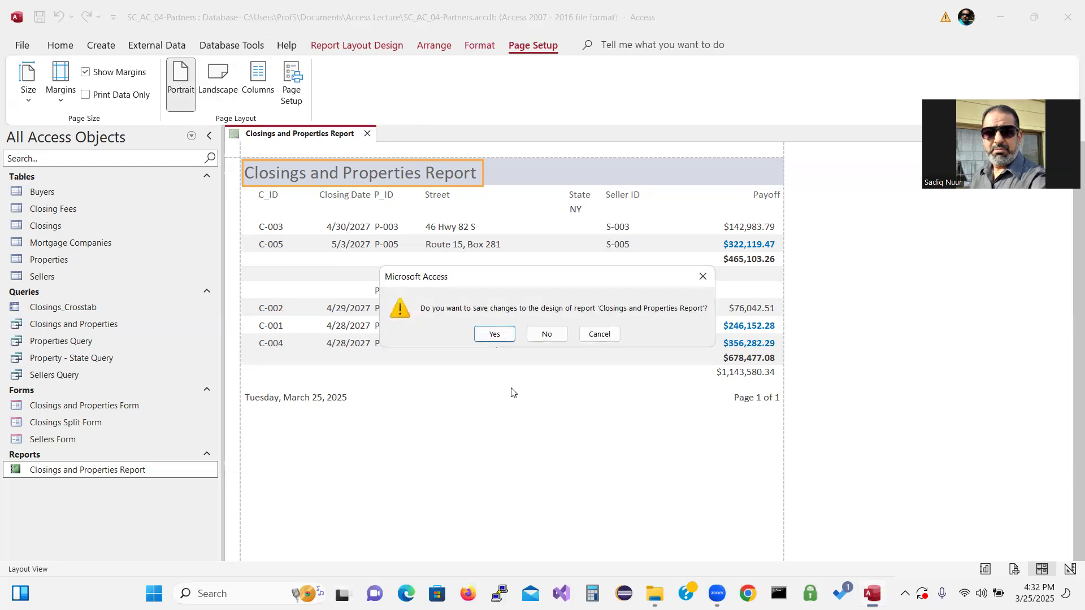
pyautogui.click(493, 335)
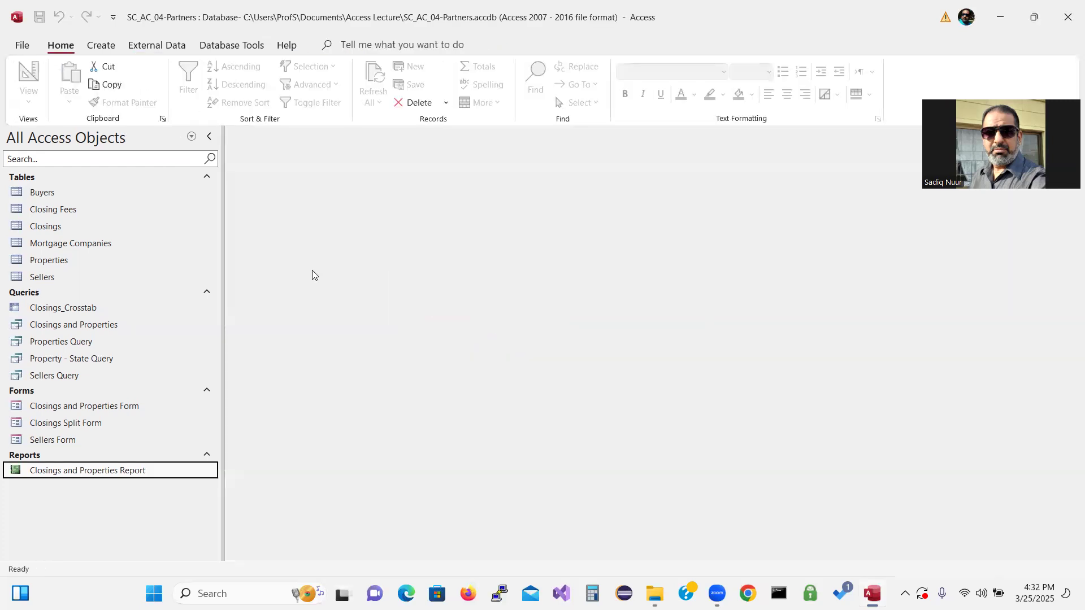
# Open the database relationships diagram and add the Sellers table to it.
pyautogui.click(244, 46)
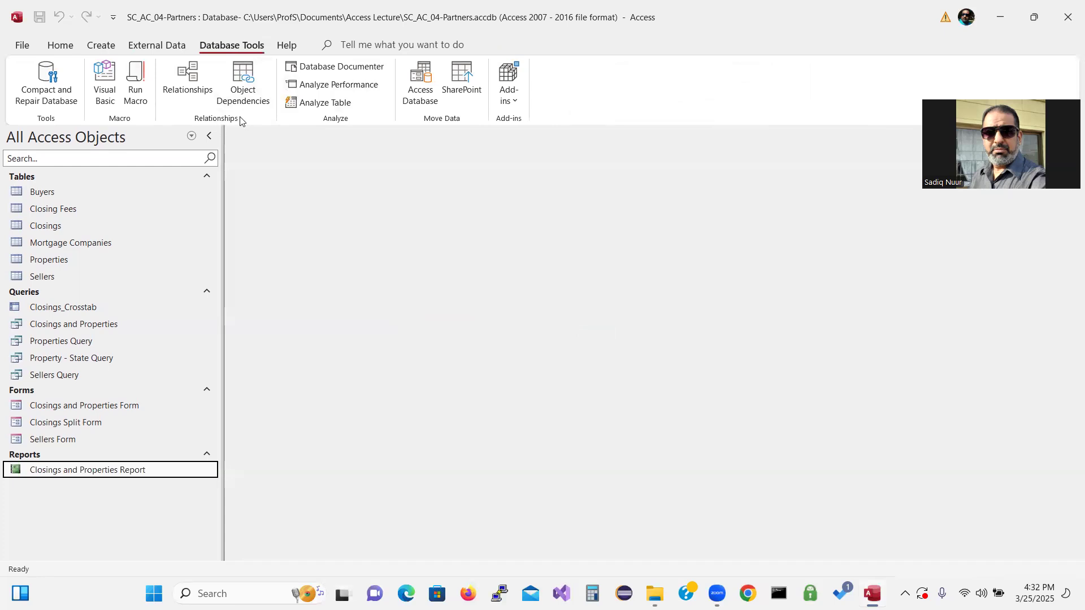
pyautogui.click(189, 76)
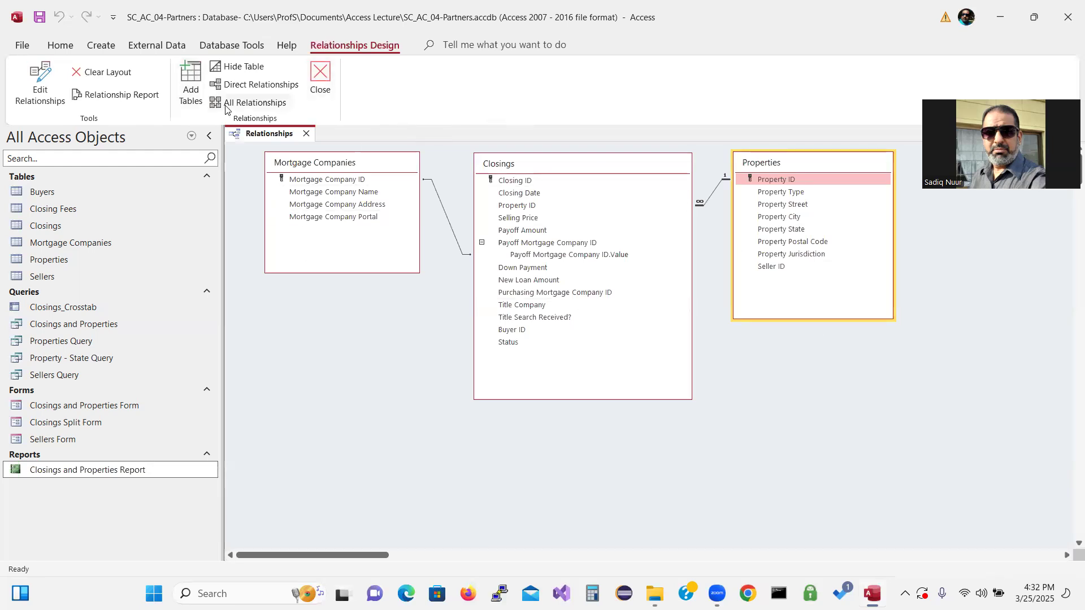
pyautogui.click(189, 83)
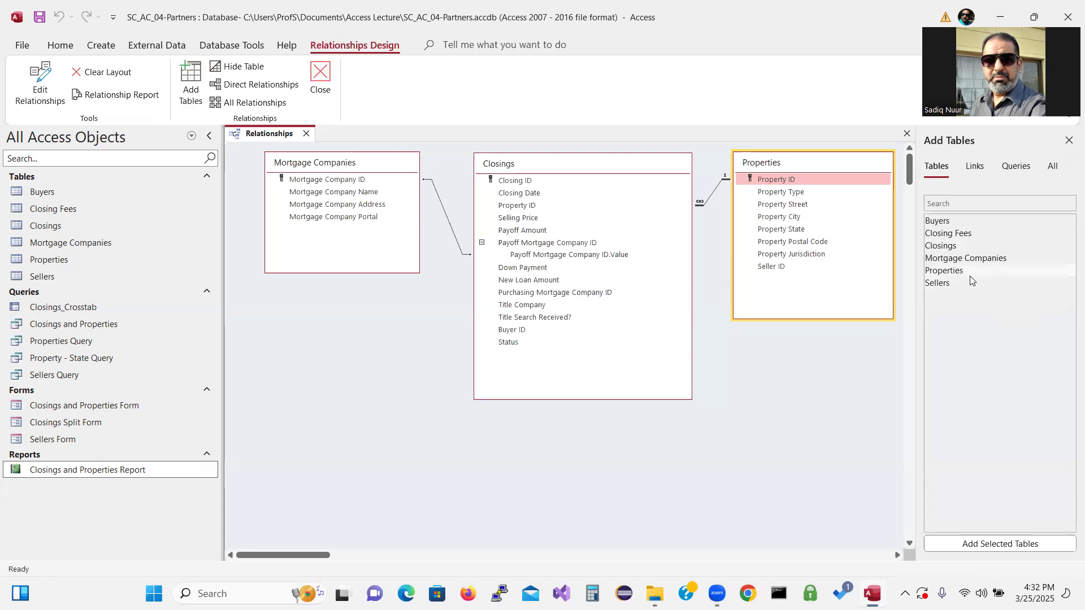
pyautogui.doubleClick(956, 285)
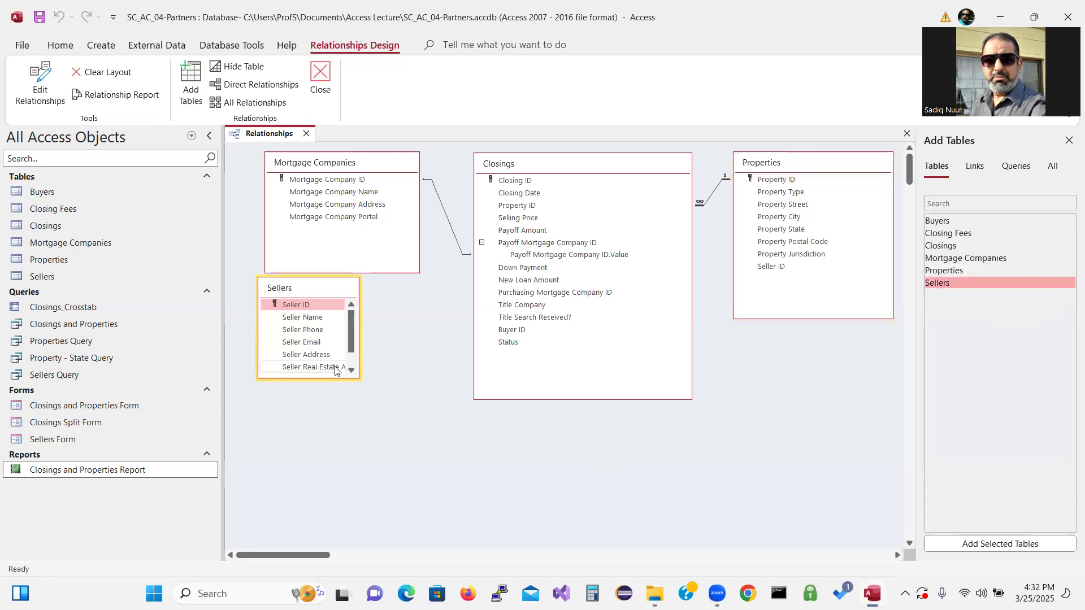
# Rearrange the relationship diagram with Properties beside Closings, Sellers to the right of Properties and Mortgage Companies below Properties.
pyautogui.moveTo(313, 287); pyautogui.dragTo(427, 458)
pyautogui.moveTo(530, 170); pyautogui.dragTo(674, 450)
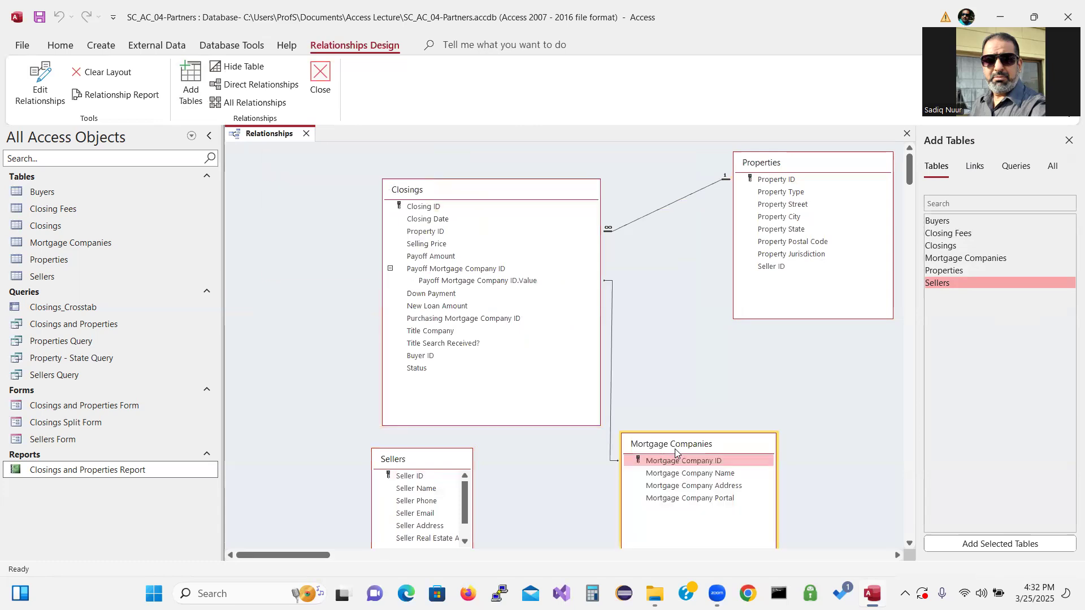
pyautogui.click(814, 164)
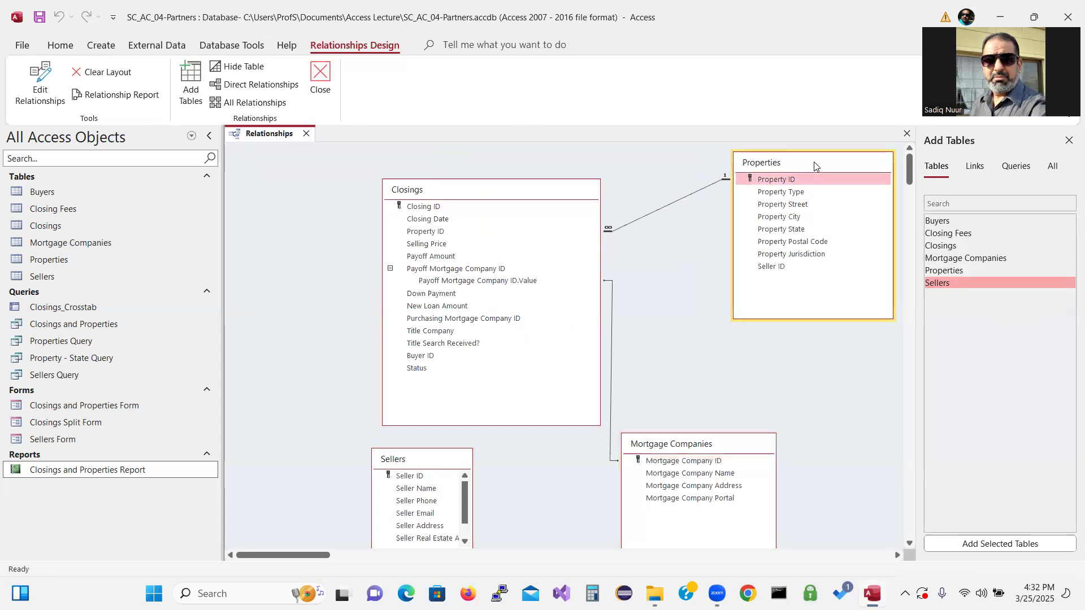
pyautogui.moveTo(813, 162); pyautogui.dragTo(719, 176)
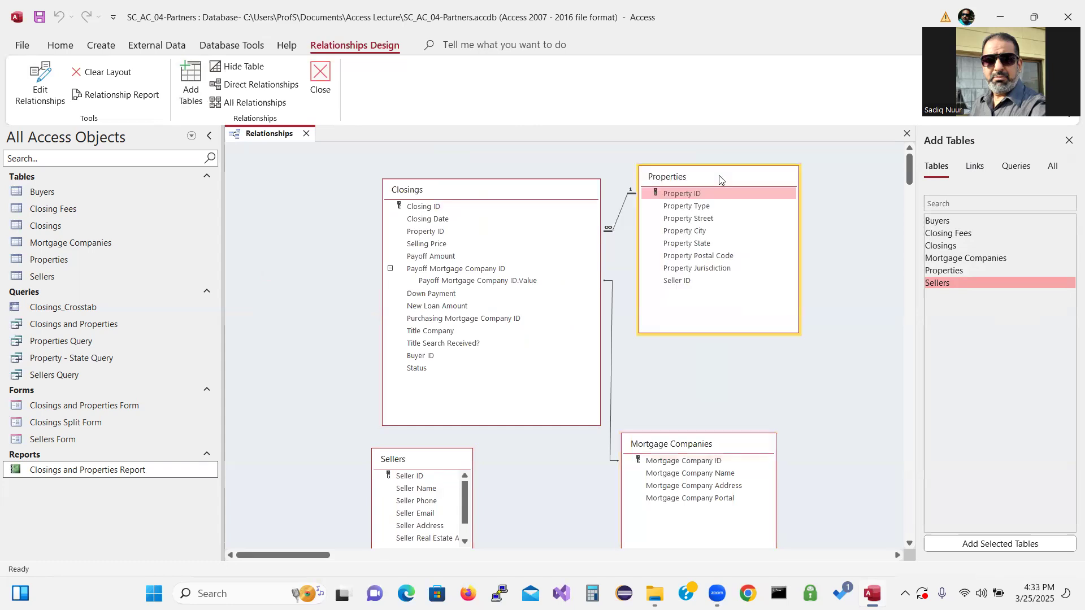
pyautogui.click(483, 191)
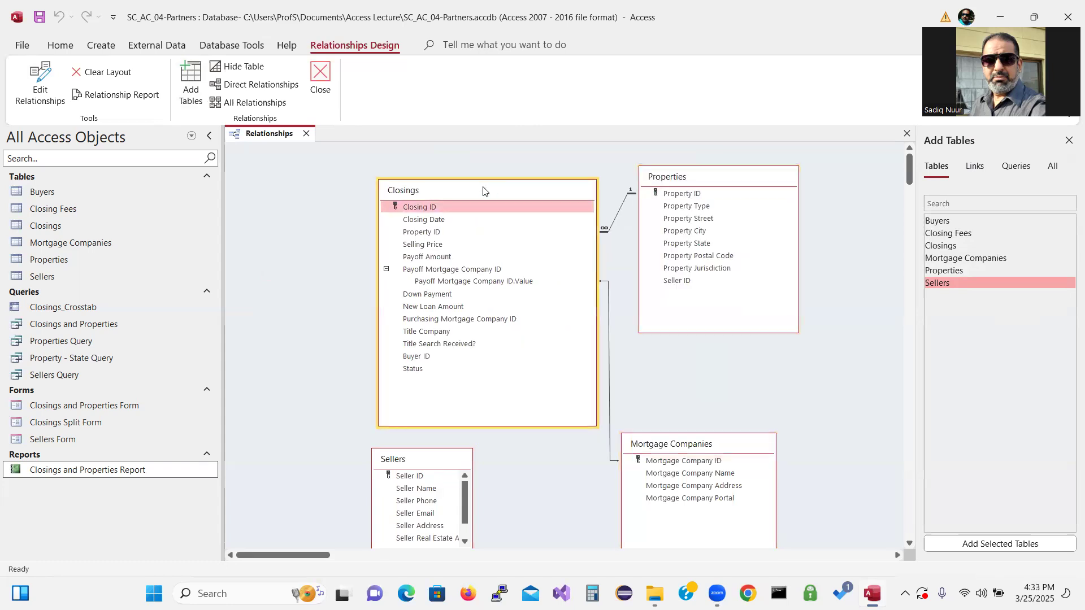
pyautogui.moveTo(483, 191); pyautogui.dragTo(454, 170)
pyautogui.moveTo(445, 458); pyautogui.dragTo(461, 455)
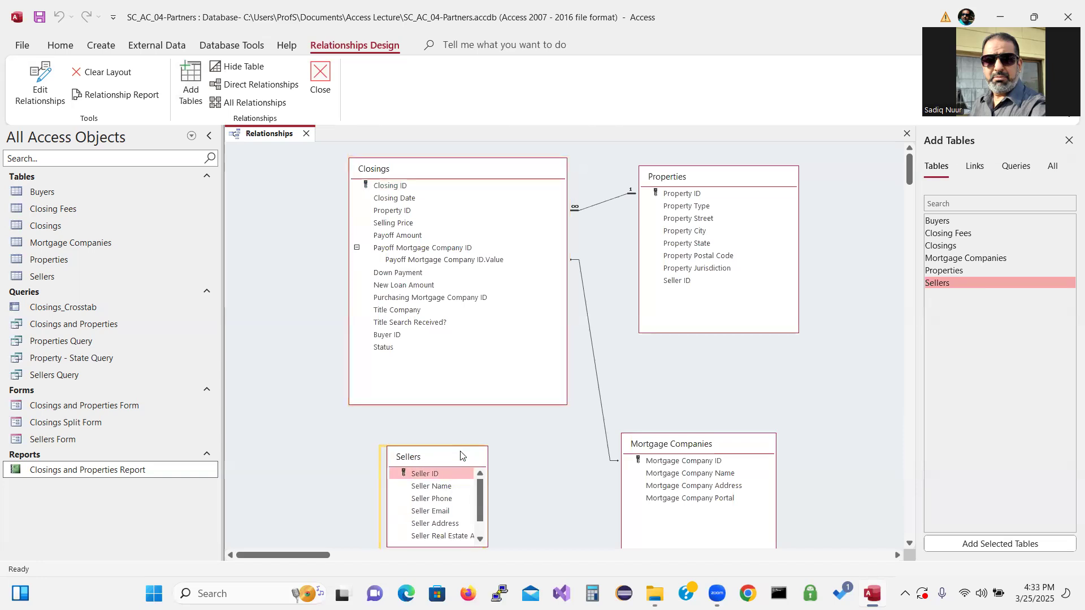
pyautogui.moveTo(460, 456); pyautogui.dragTo(869, 250)
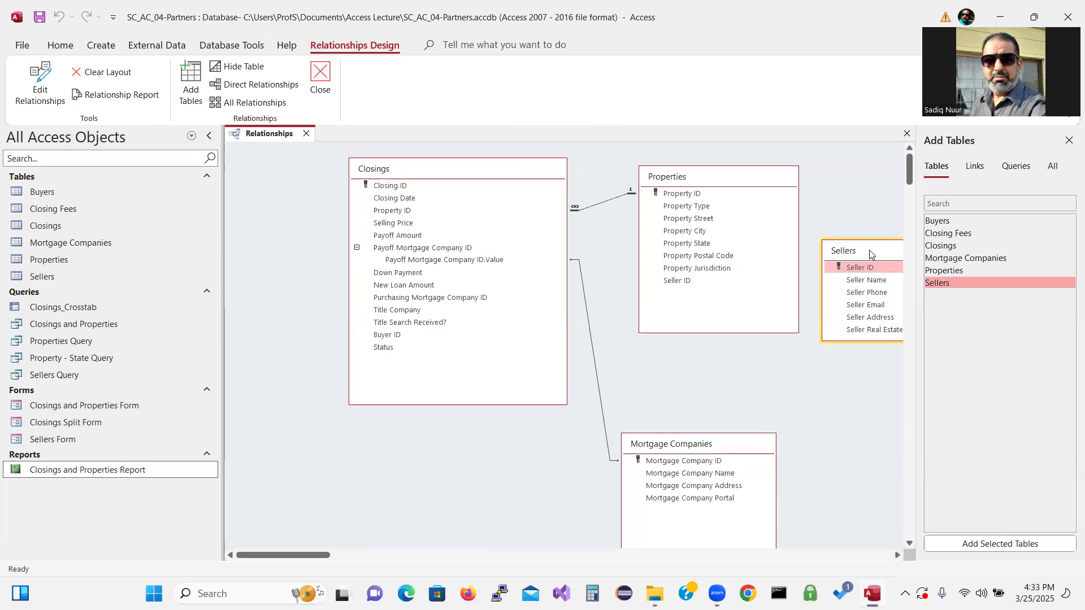
pyautogui.click(733, 180)
pyautogui.moveTo(733, 179); pyautogui.dragTo(717, 179)
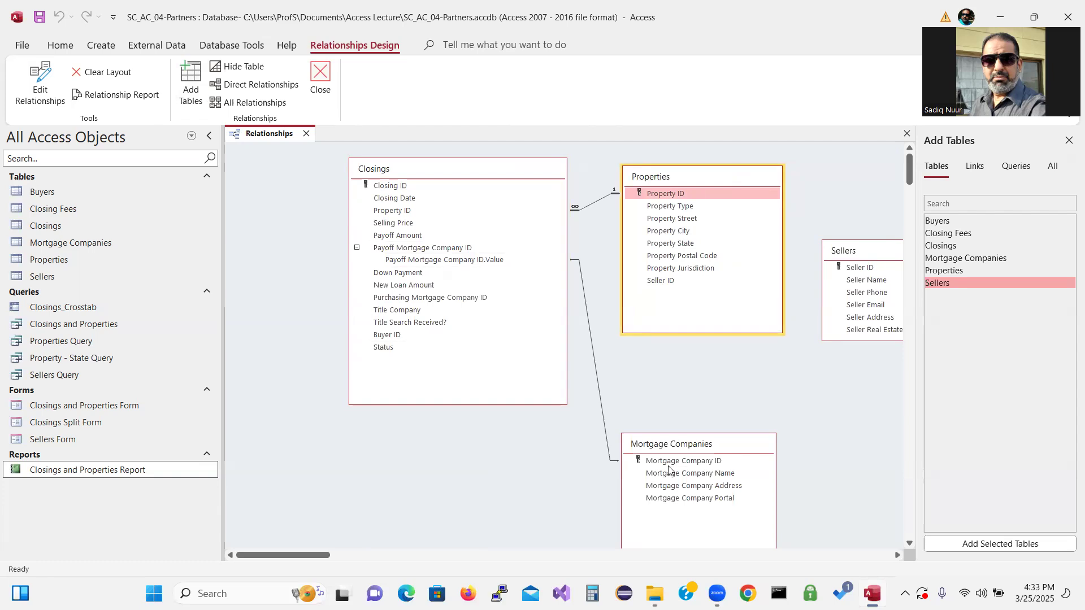
# Add the Closing Fees table to the diagram, place it left of Closings and lengthen it to show more fields.
pyautogui.doubleClick(968, 234)
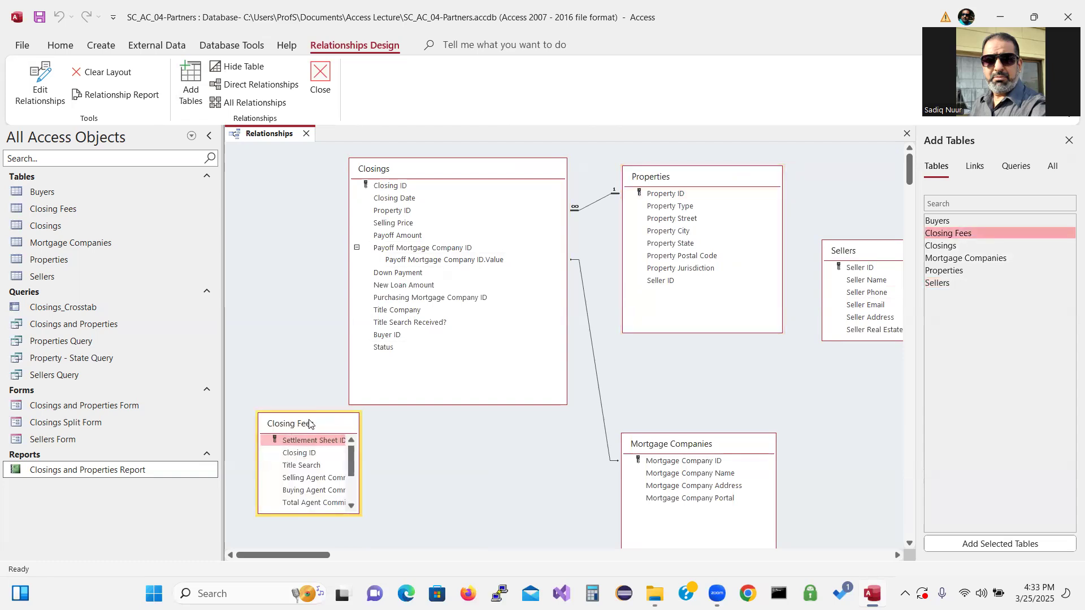
pyautogui.moveTo(310, 425); pyautogui.dragTo(282, 262)
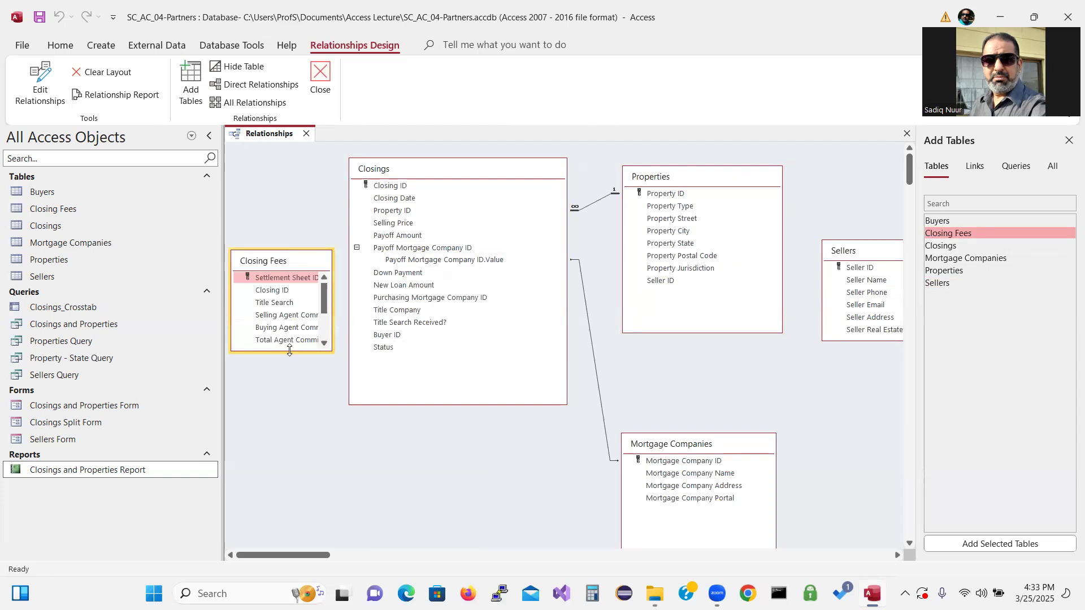
pyautogui.moveTo(290, 351); pyautogui.dragTo(290, 422)
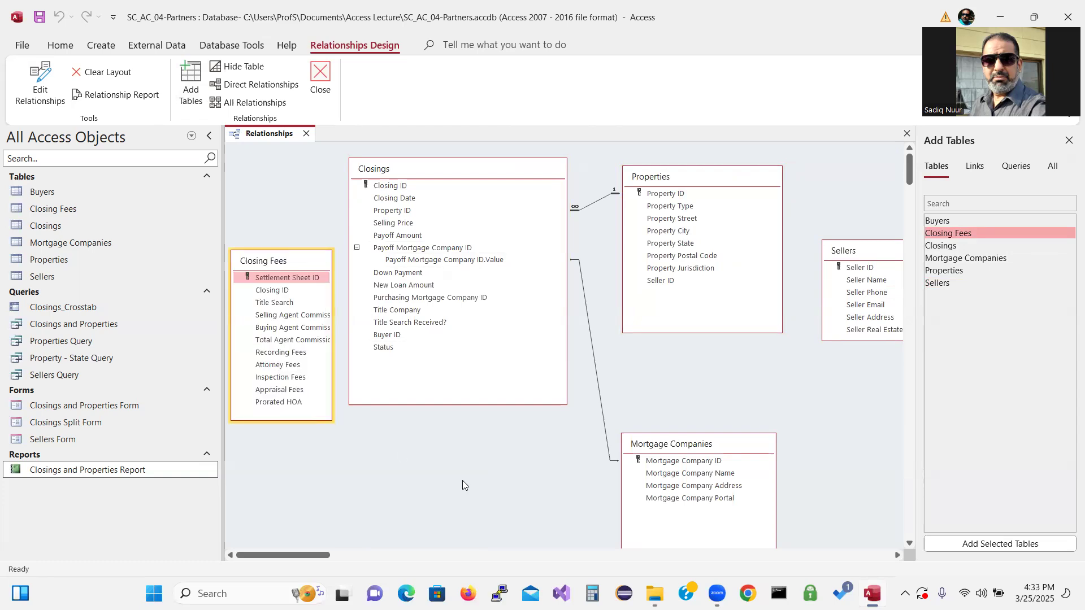
# Create a one-to-many relationship from Sellers to Properties on Seller ID without referential integrity, and place Sellers lower, clear of Properties.
pyautogui.click(868, 251)
pyautogui.moveTo(869, 253); pyautogui.dragTo(850, 247)
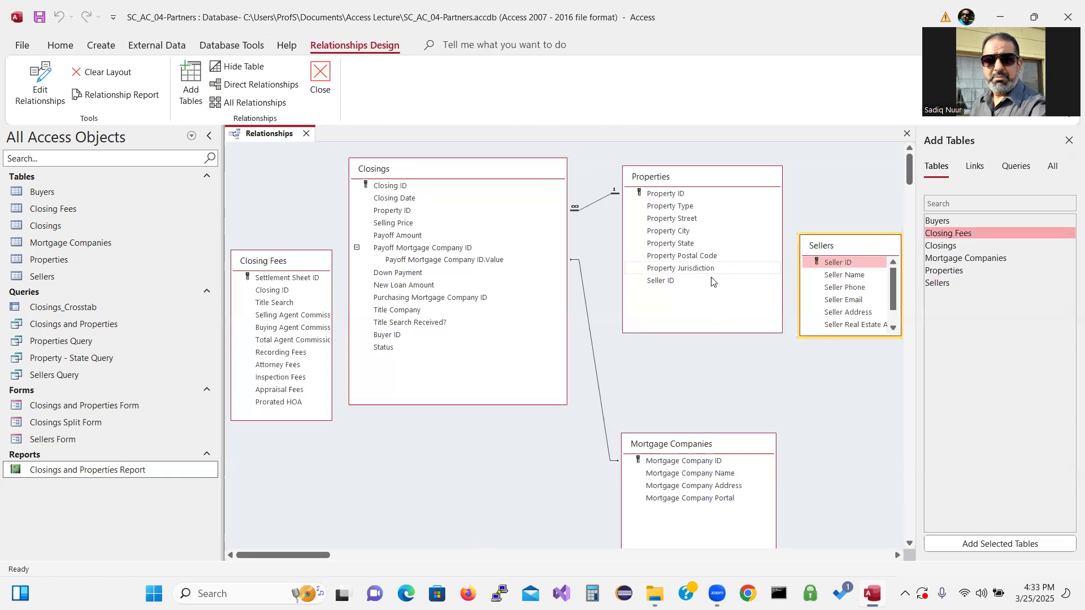
pyautogui.click(837, 264)
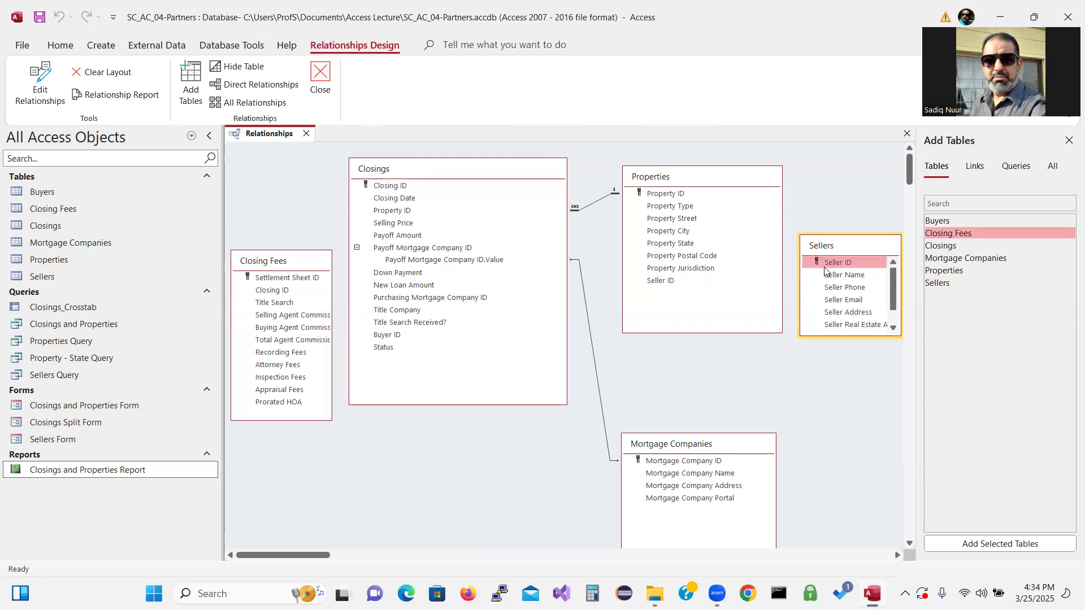
pyautogui.moveTo(828, 262); pyautogui.dragTo(655, 284)
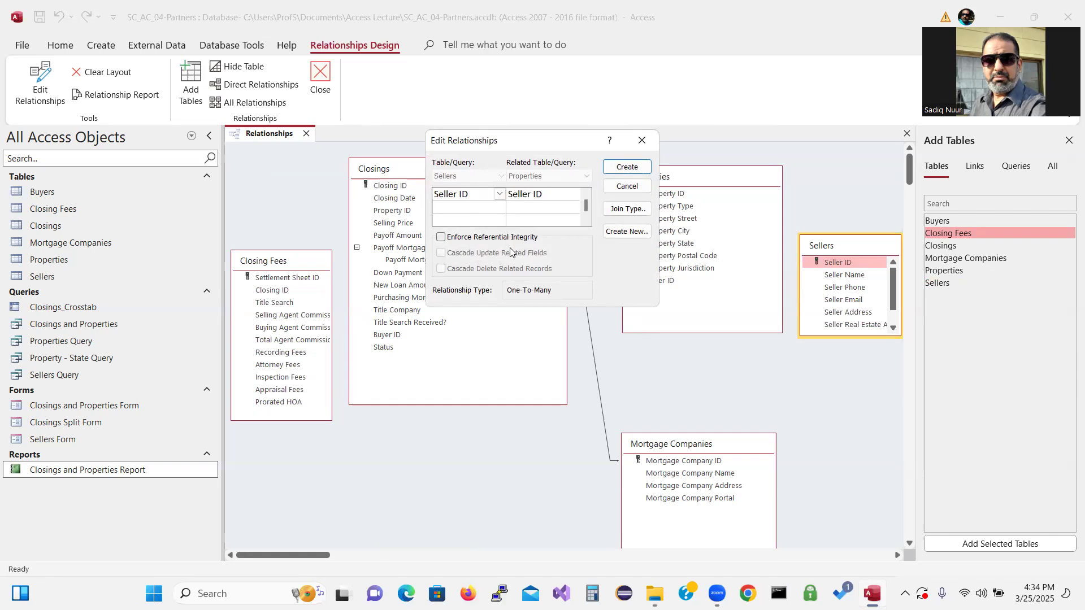
pyautogui.click(627, 167)
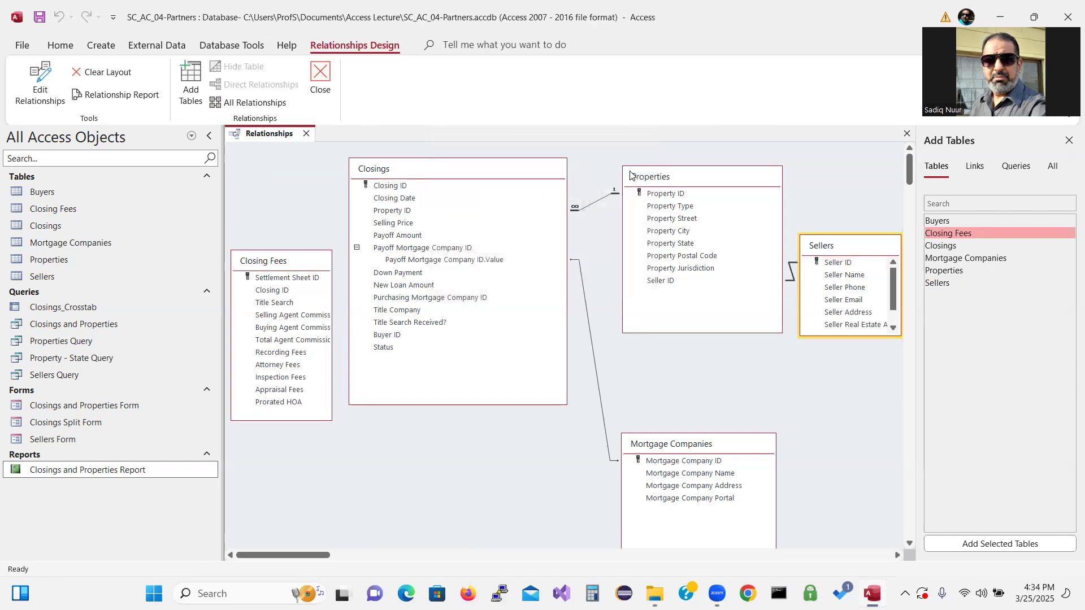
pyautogui.click(855, 246)
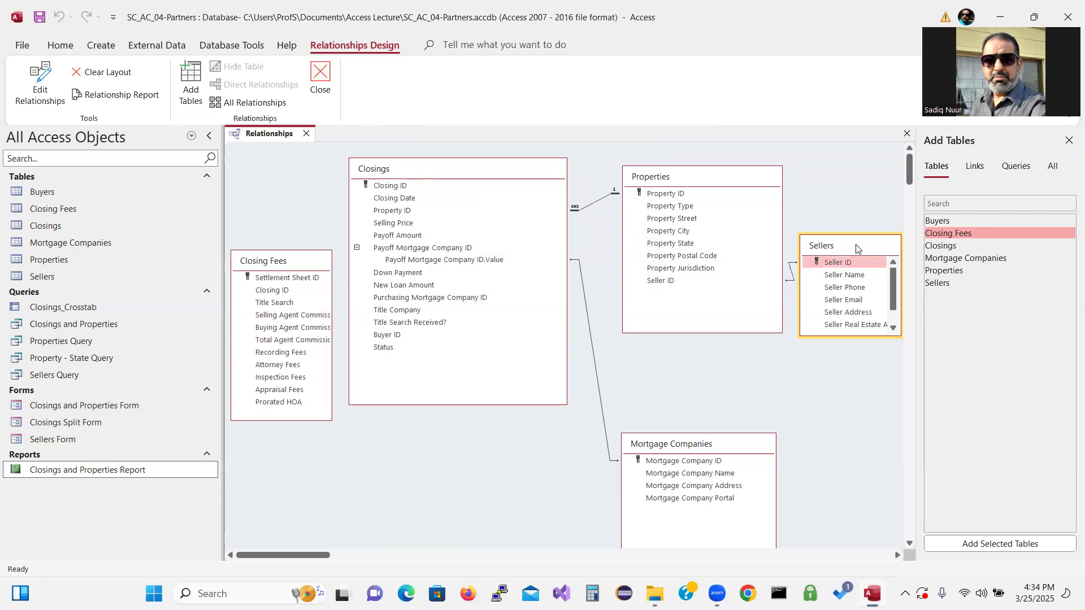
pyautogui.moveTo(857, 248); pyautogui.dragTo(850, 355)
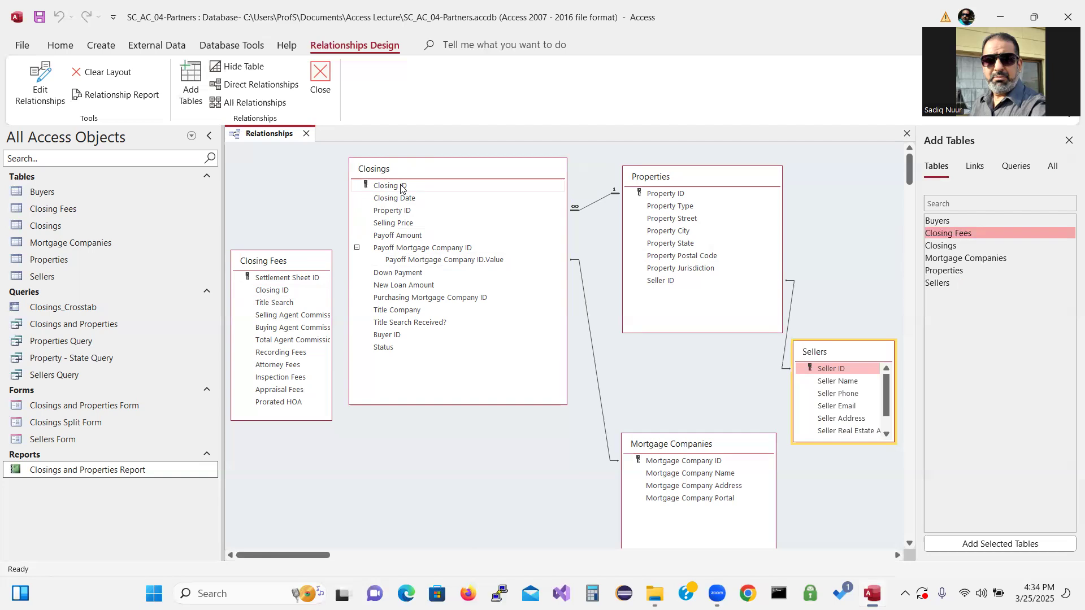
# Create a one-to-many relationship from Closings to Closing Fees on Closing ID without enforcing referential integrity.
pyautogui.moveTo(388, 189); pyautogui.dragTo(275, 292)
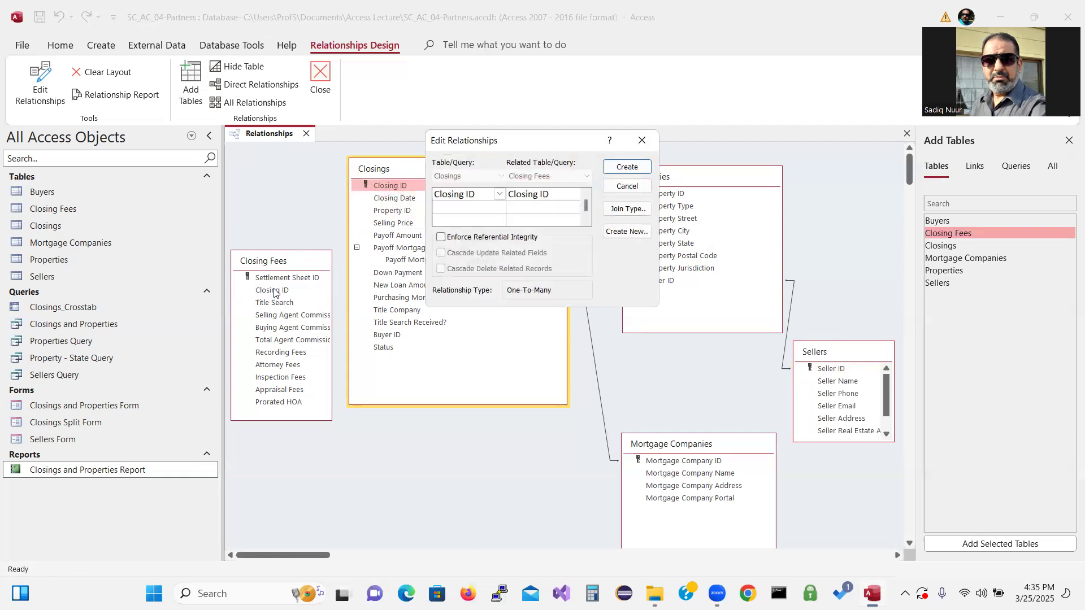
pyautogui.click(632, 167)
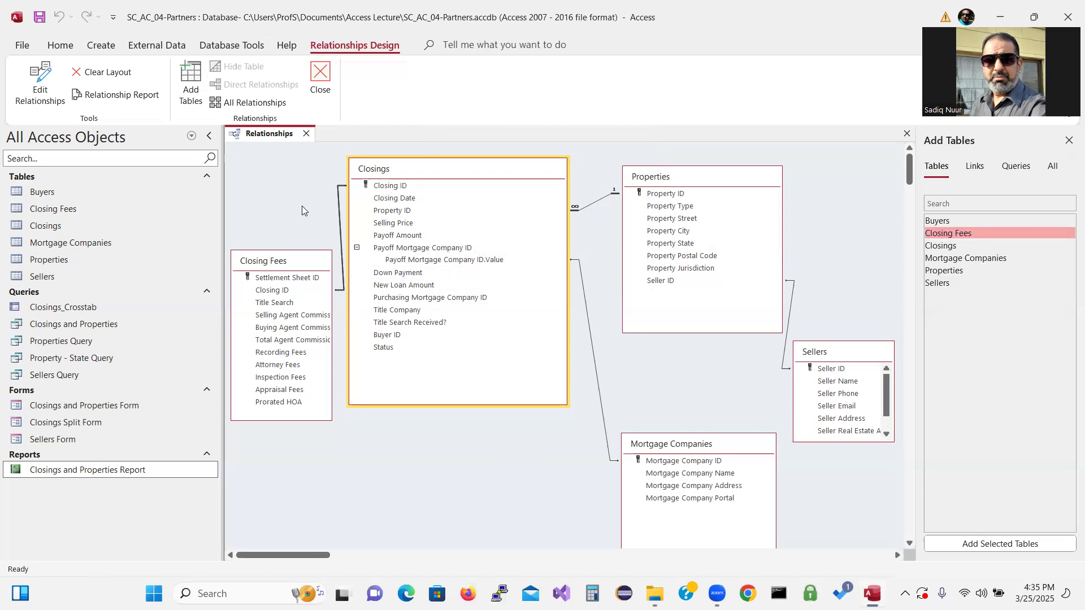
# Save the relationship diagram layout and close it.
pyautogui.click(36, 19)
pyautogui.click(321, 71)
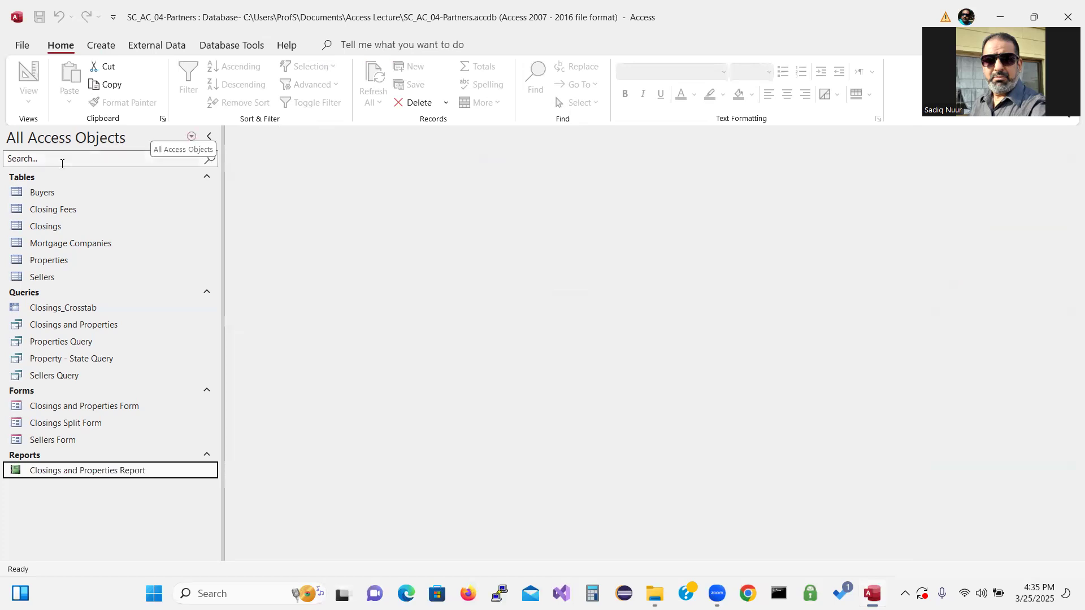
# Start a report with the Report Wizard, adding Property Street from the Properties table and Seller Name from the Sellers table.
pyautogui.click(63, 262)
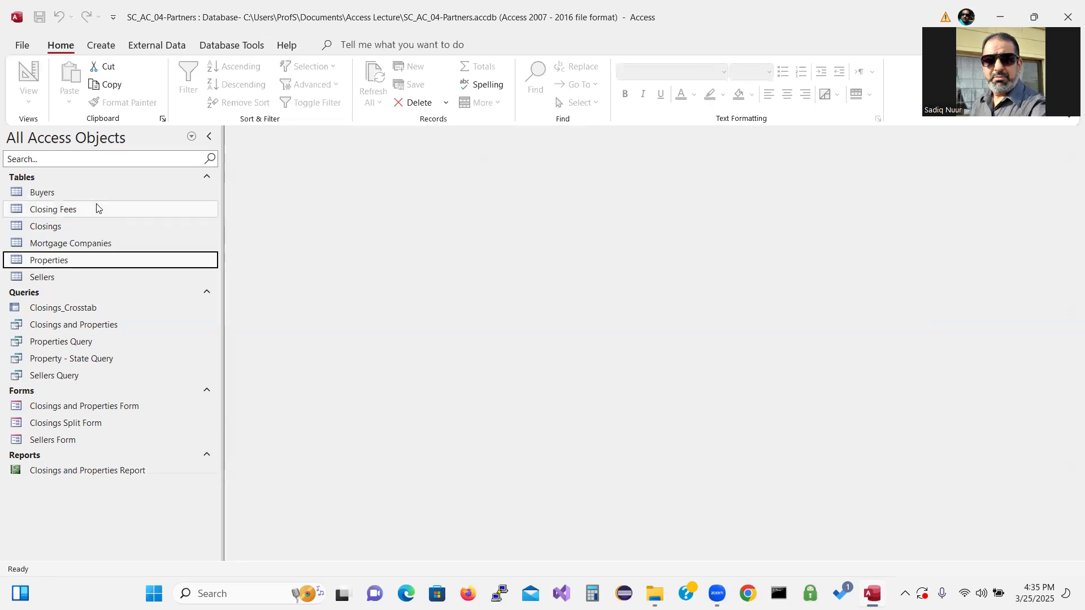
pyautogui.click(109, 47)
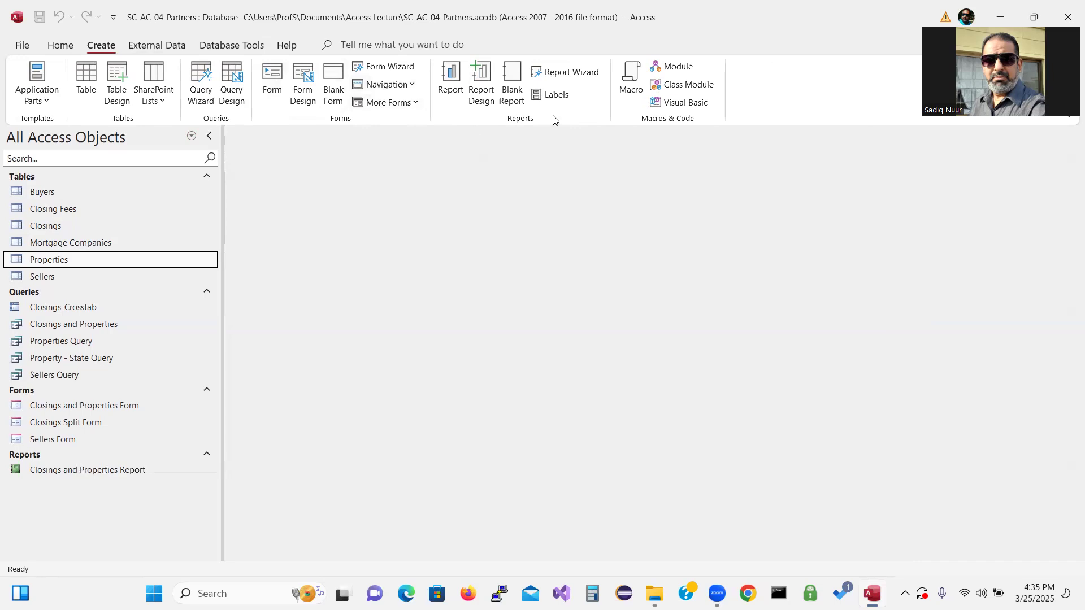
pyautogui.click(564, 77)
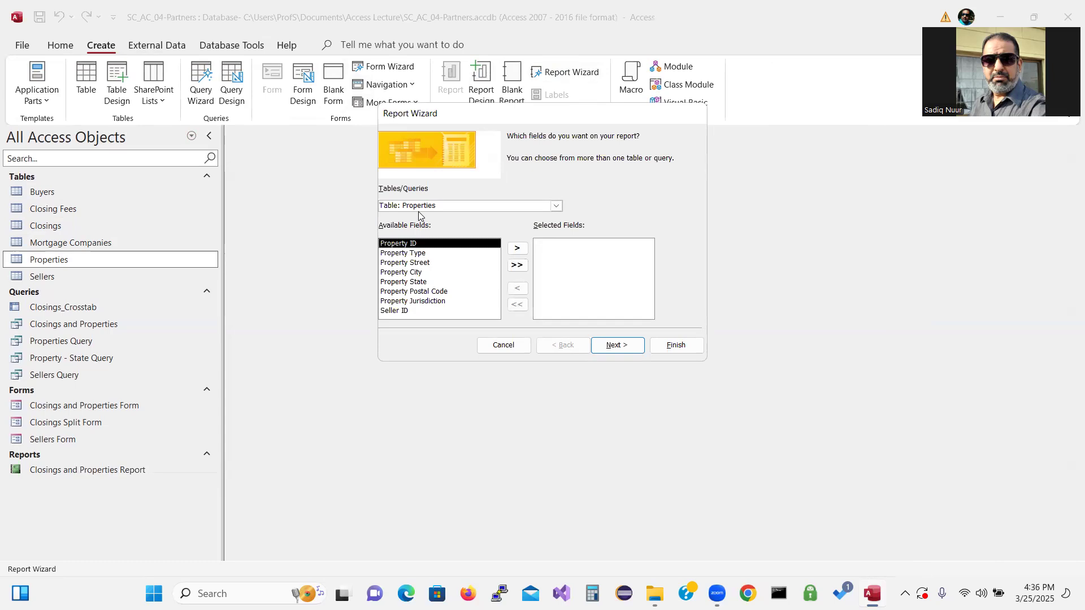
pyautogui.doubleClick(412, 262)
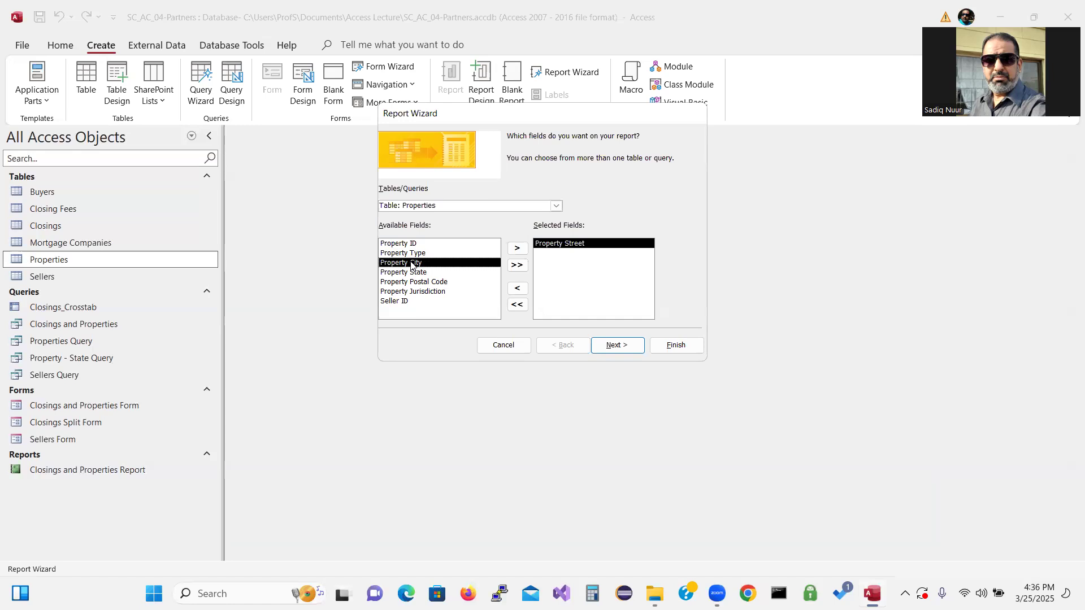
pyautogui.click(556, 207)
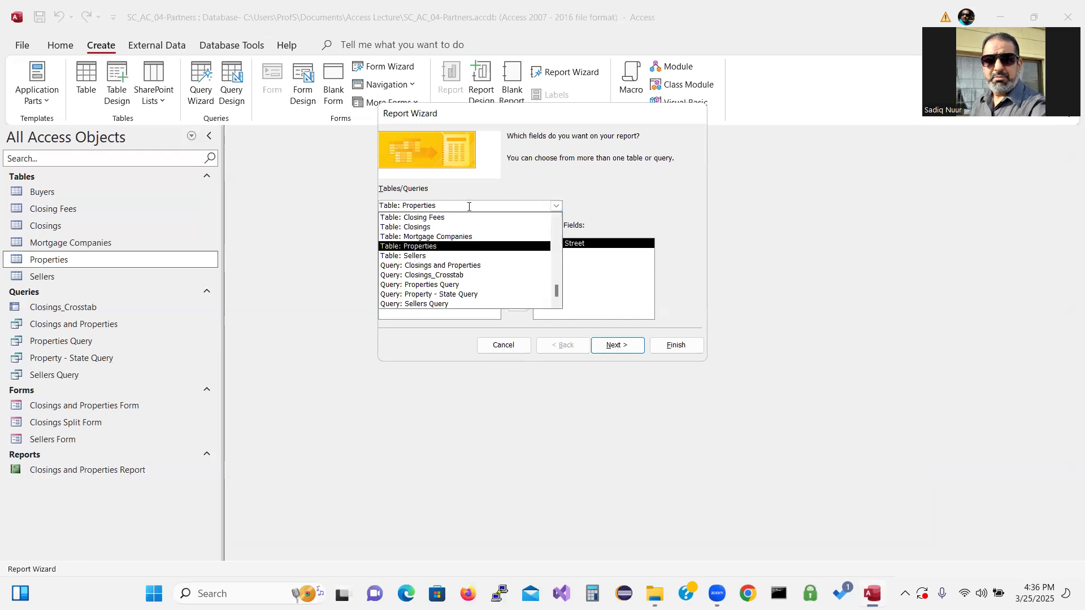
pyautogui.click(444, 257)
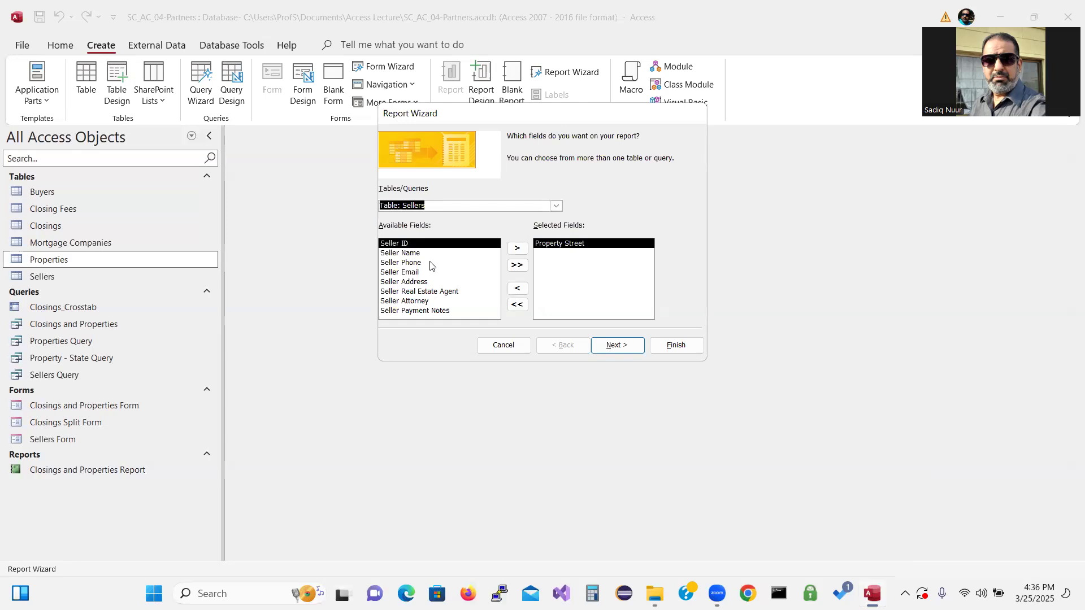
pyautogui.click(427, 254)
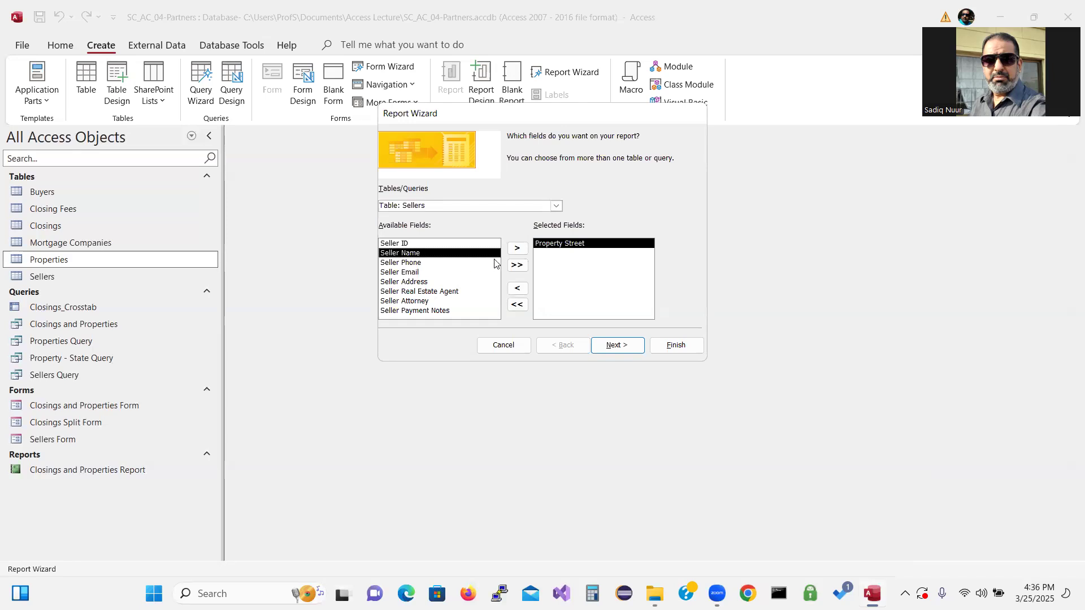
pyautogui.click(517, 249)
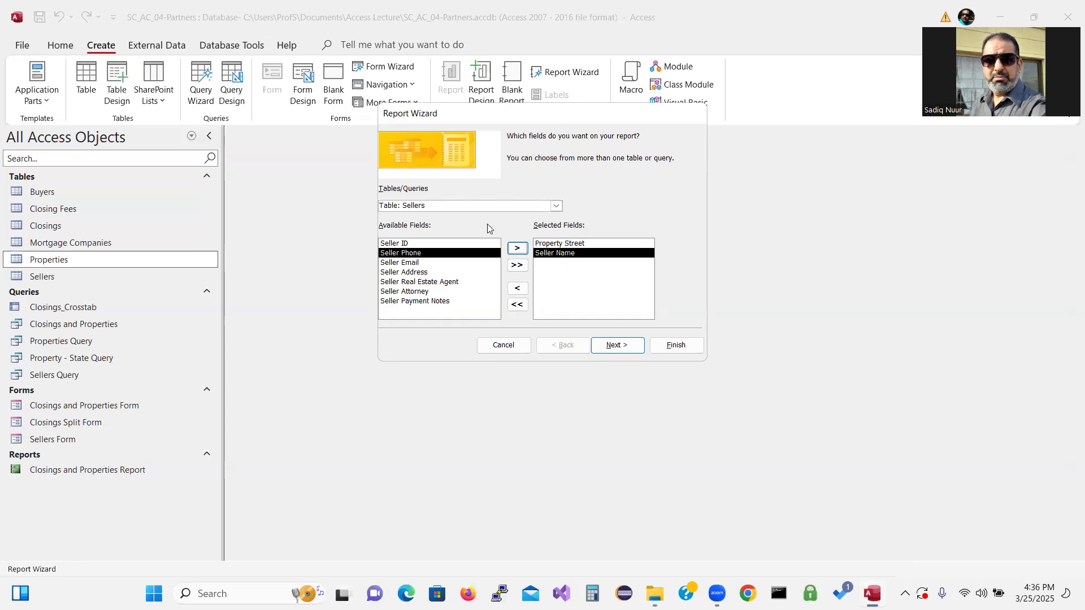
# Add Closing Date from the Closings table and Total Agent Commission from the Closing Fees table to the report's fields.
pyautogui.click(558, 207)
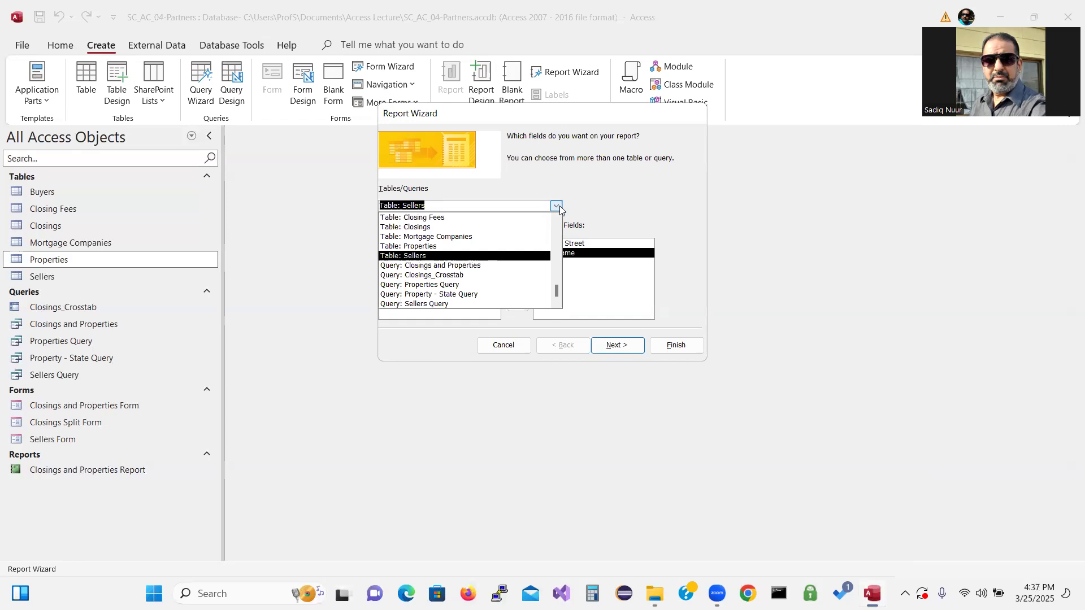
pyautogui.click(516, 228)
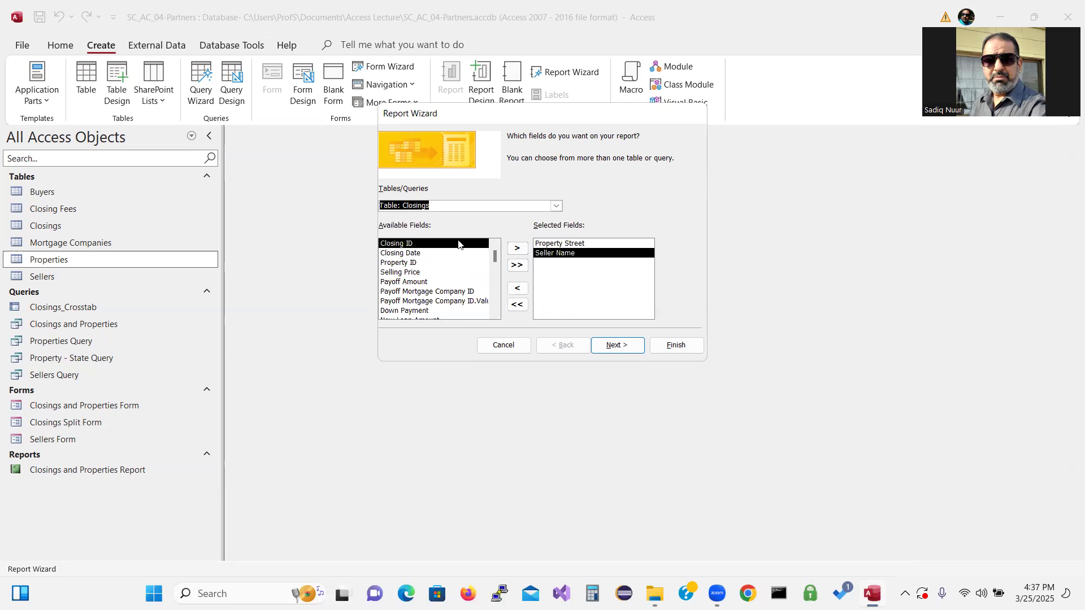
pyautogui.doubleClick(436, 254)
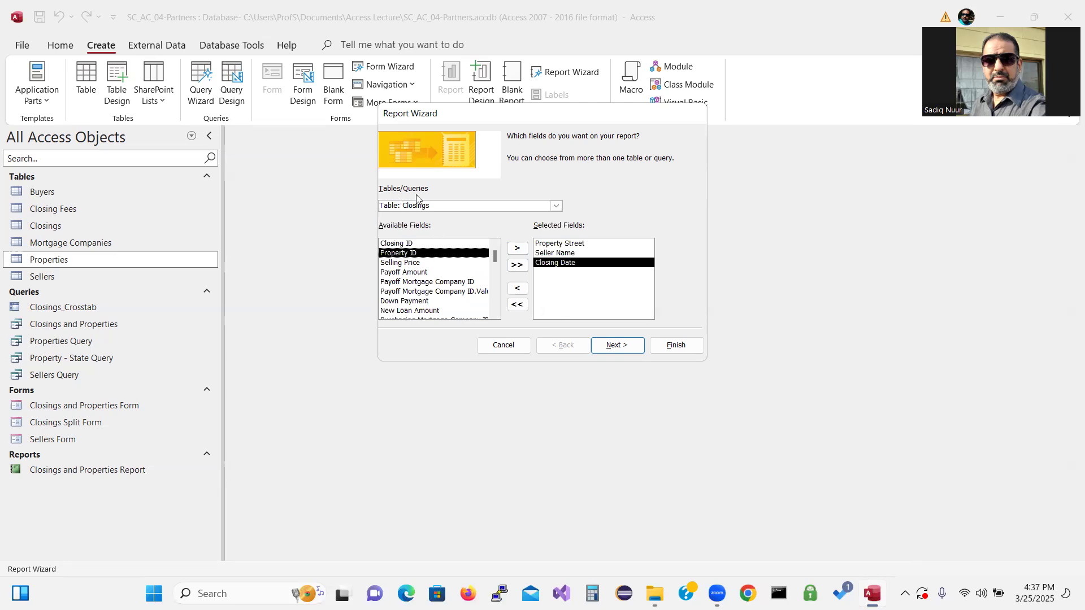
pyautogui.click(557, 205)
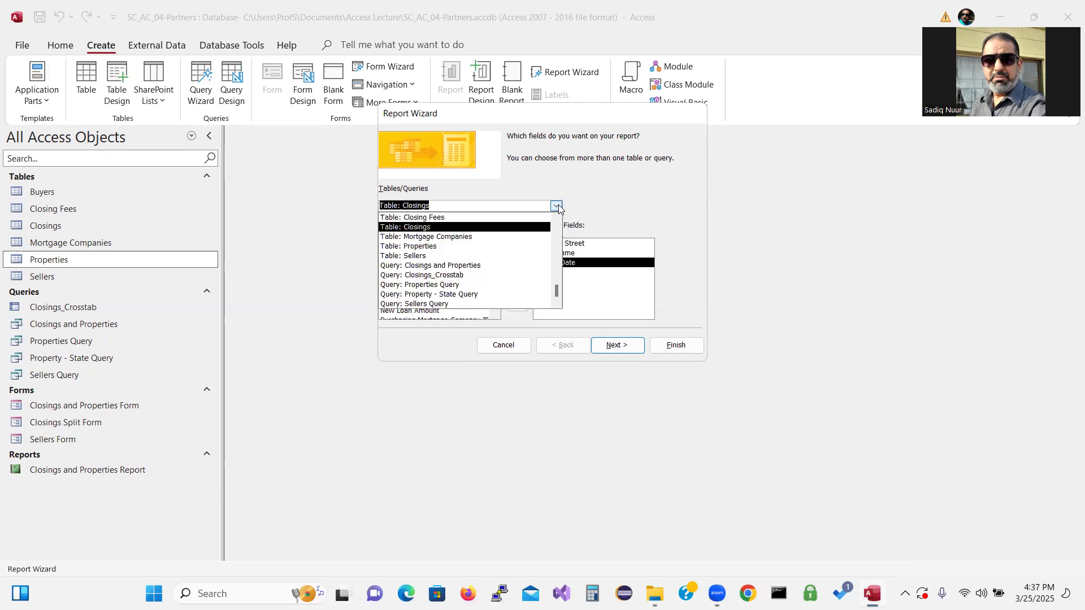
pyautogui.click(501, 218)
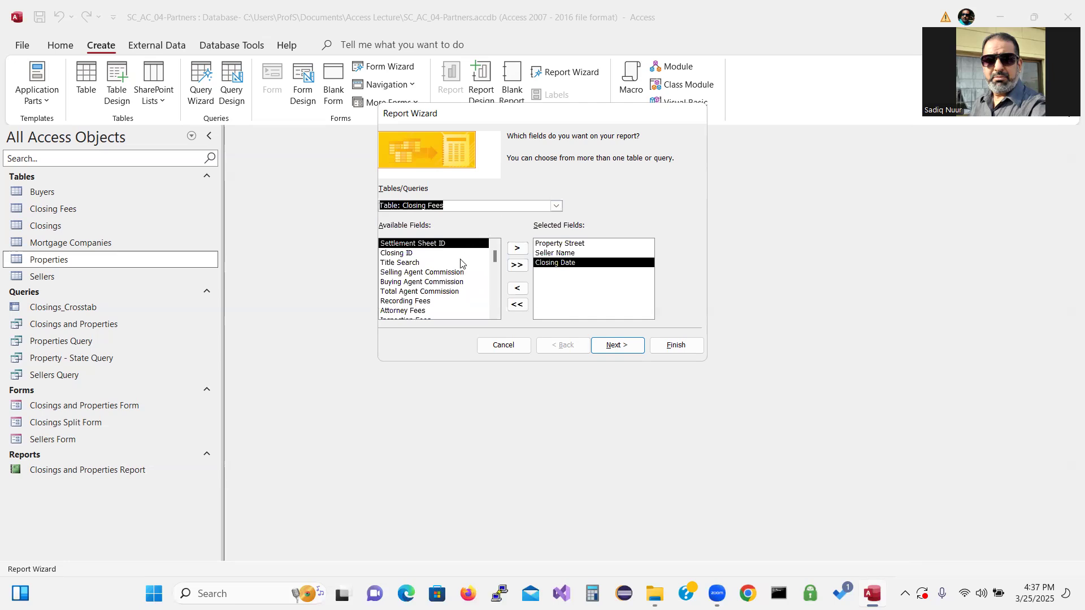
pyautogui.doubleClick(447, 291)
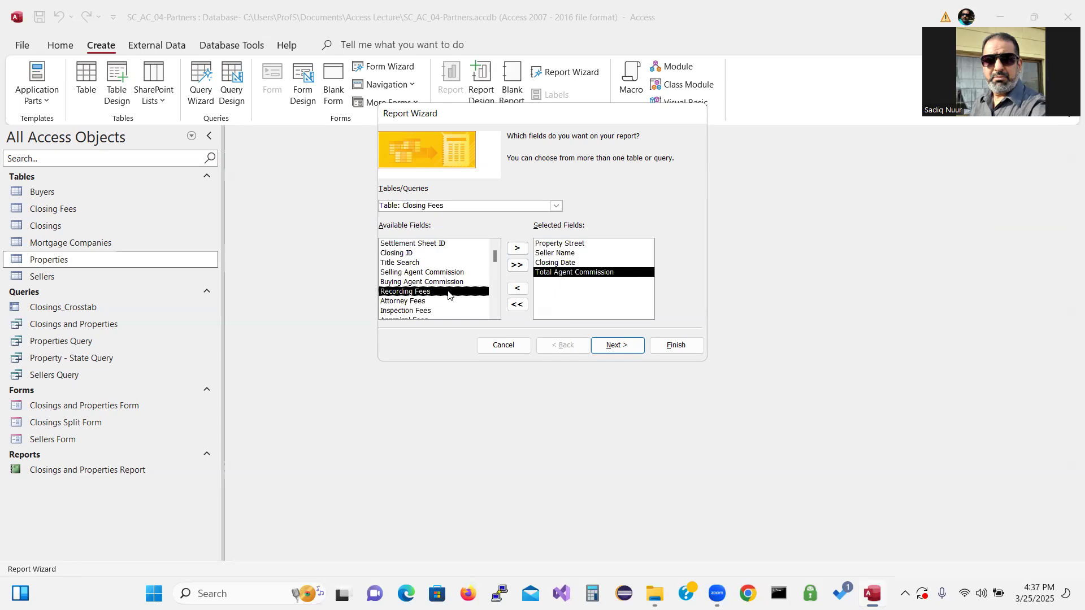
pyautogui.click(621, 345)
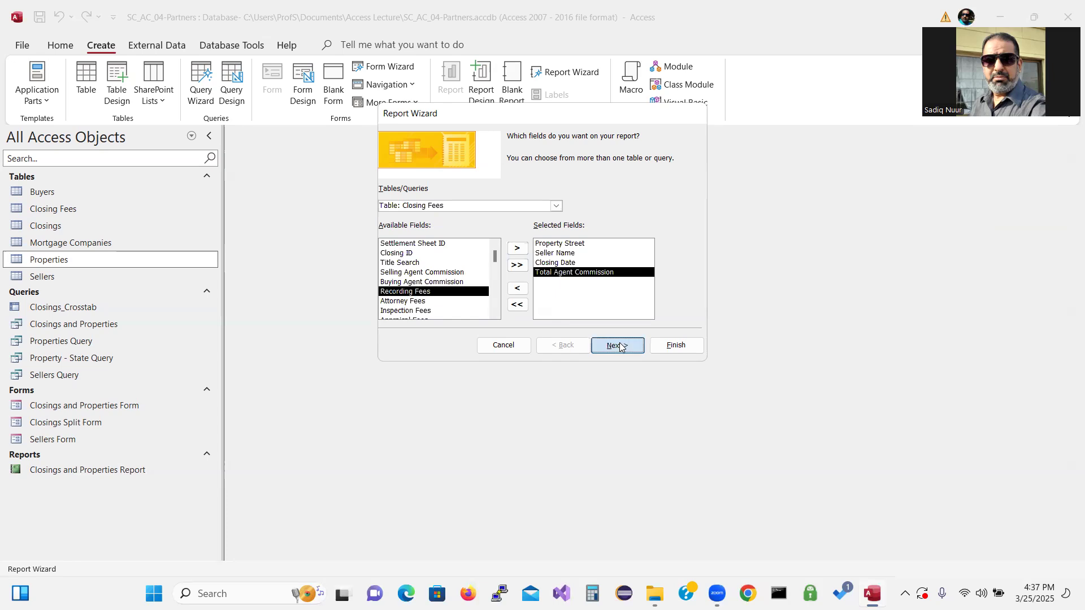
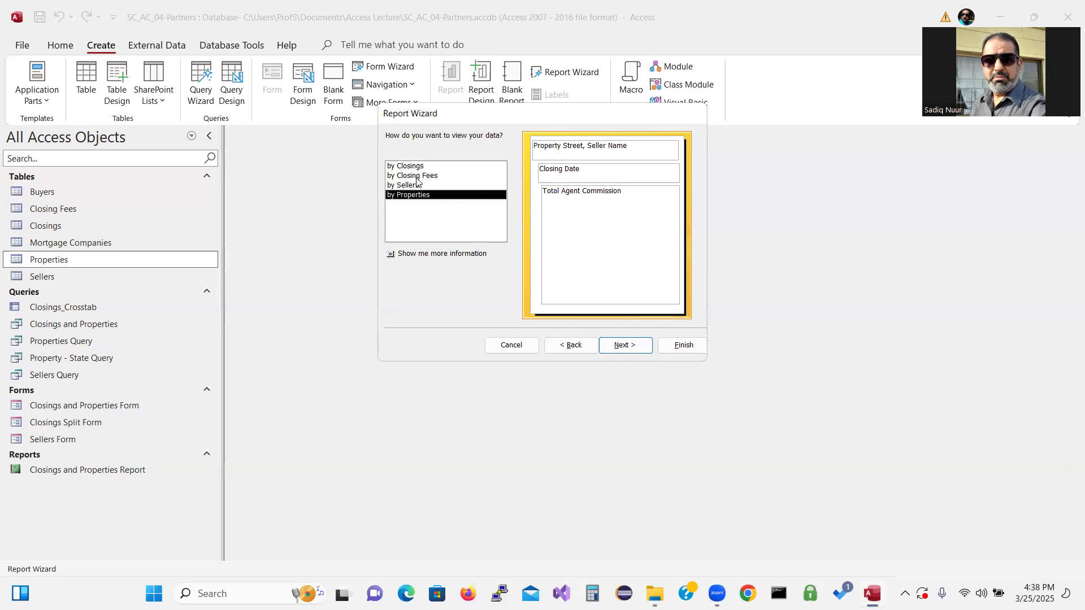
pyautogui.click(617, 347)
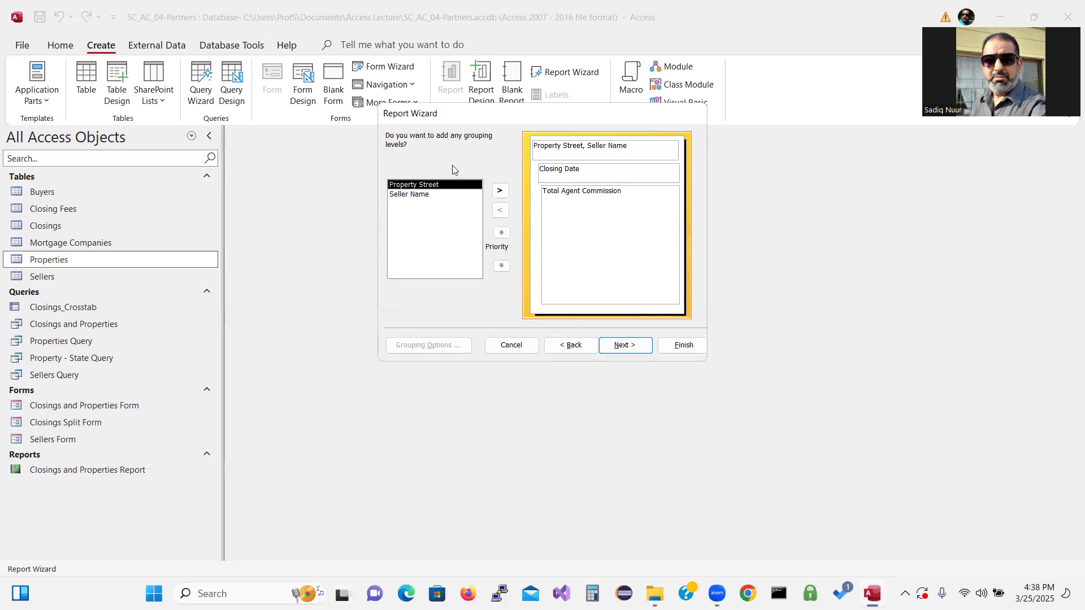
pyautogui.click(622, 345)
pyautogui.click(576, 348)
pyautogui.click(572, 345)
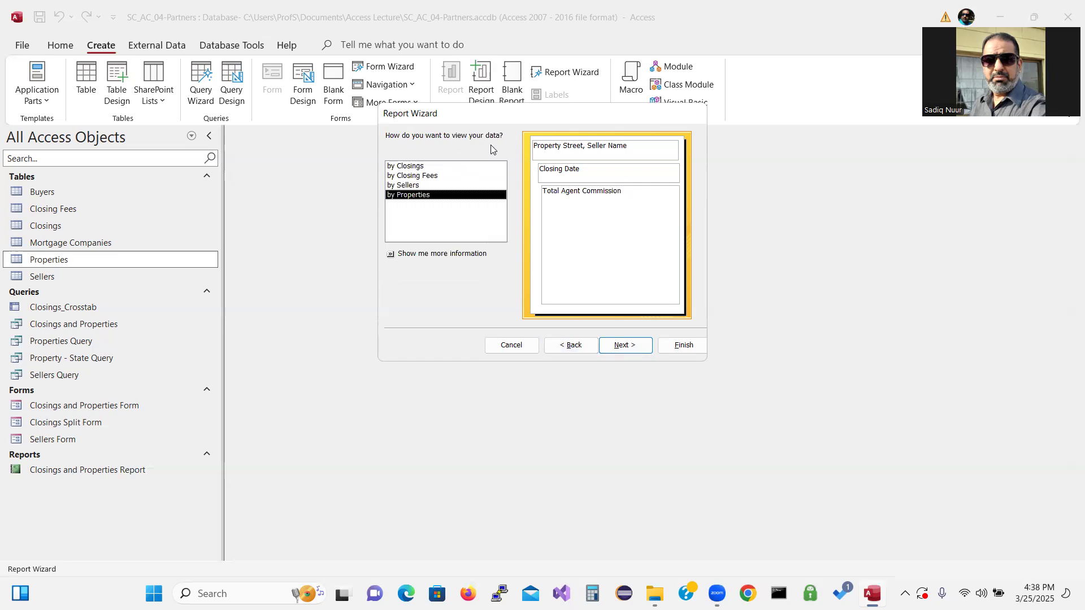
# View the report data by Closing Fees and add Closing Date as the grouping level.
pyautogui.click(430, 177)
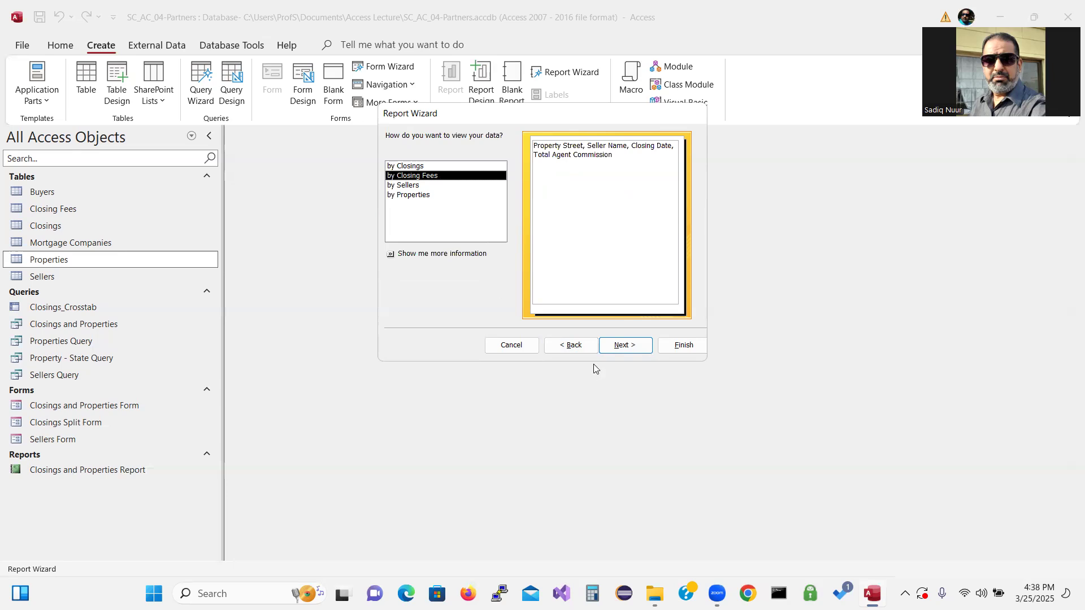
pyautogui.click(621, 345)
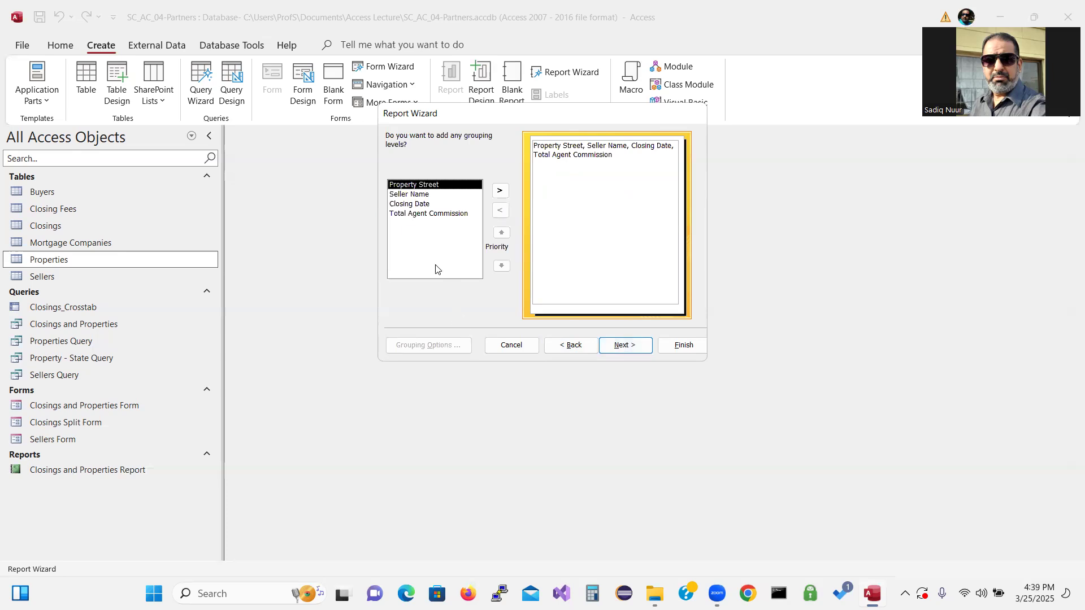
pyautogui.click(421, 205)
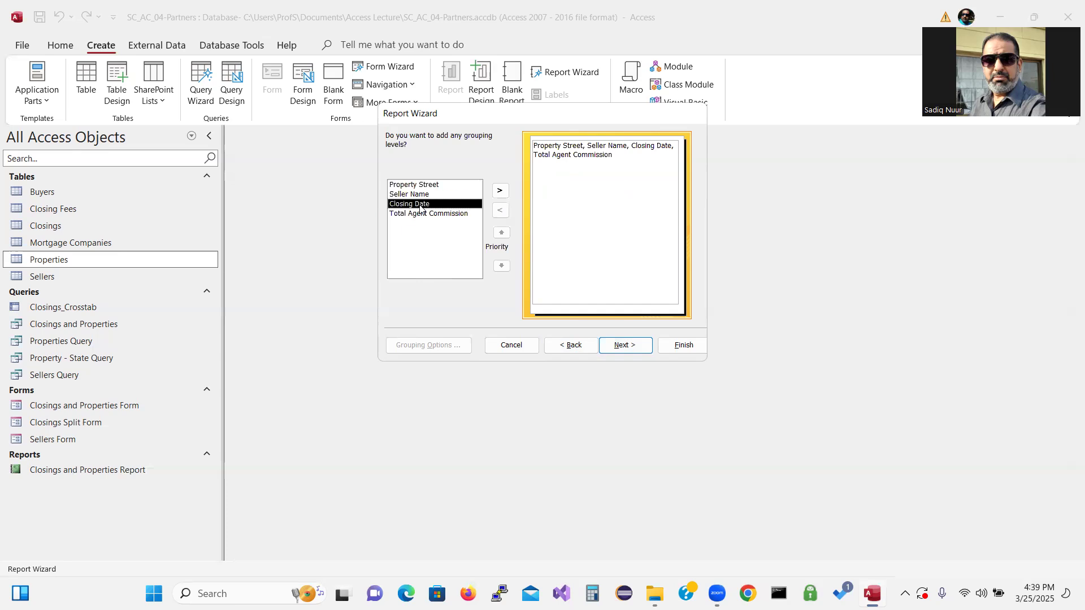
pyautogui.click(500, 191)
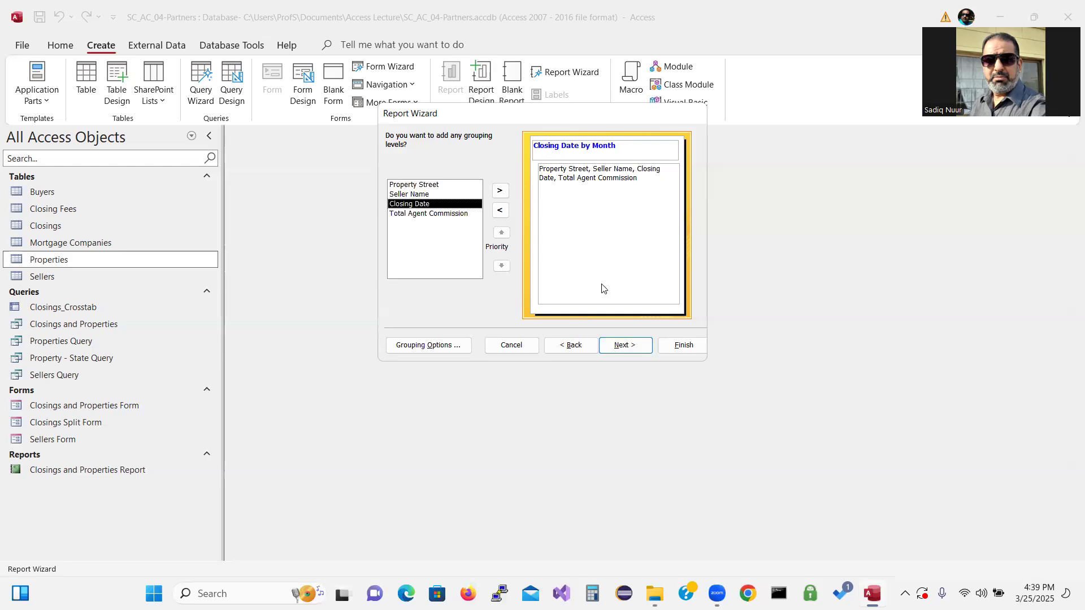
pyautogui.click(619, 351)
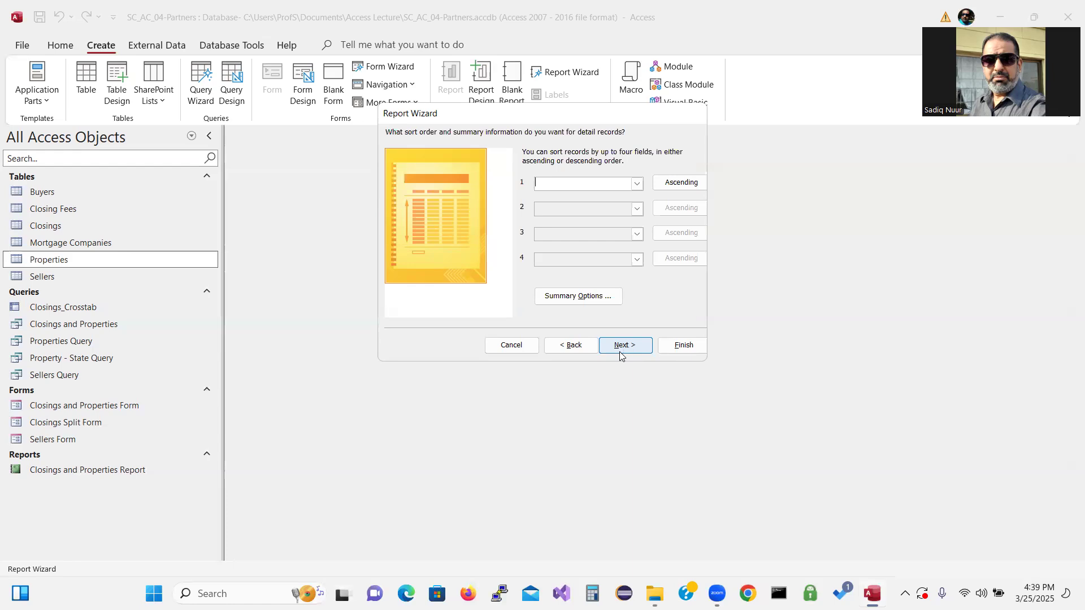
# Calculate the sum of Total Agent Commission in the summary options and set the report layout to landscape orientation.
pyautogui.click(573, 296)
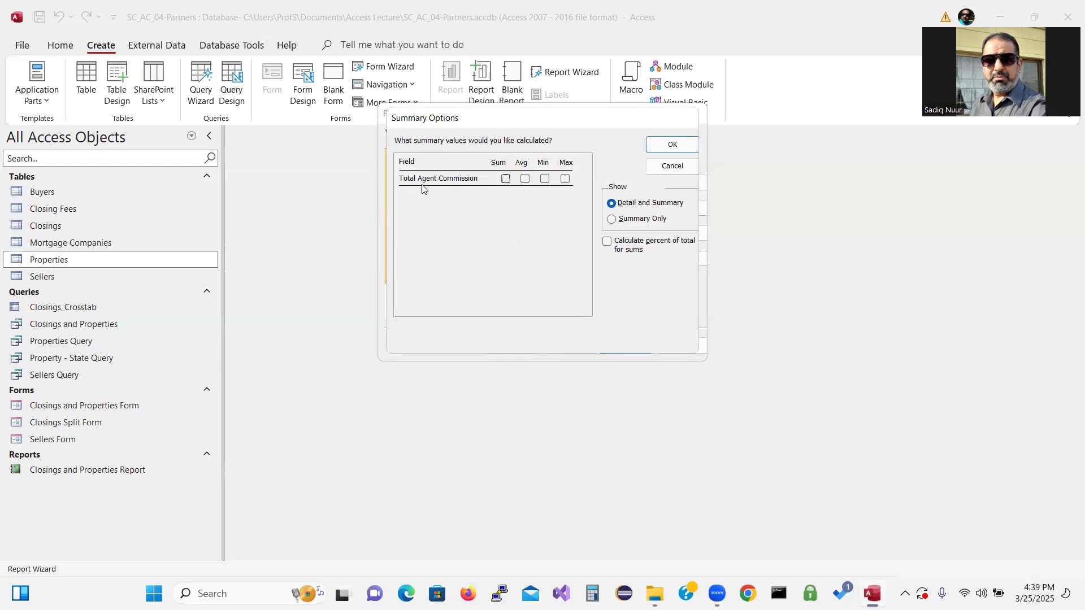
pyautogui.click(505, 178)
pyautogui.click(672, 146)
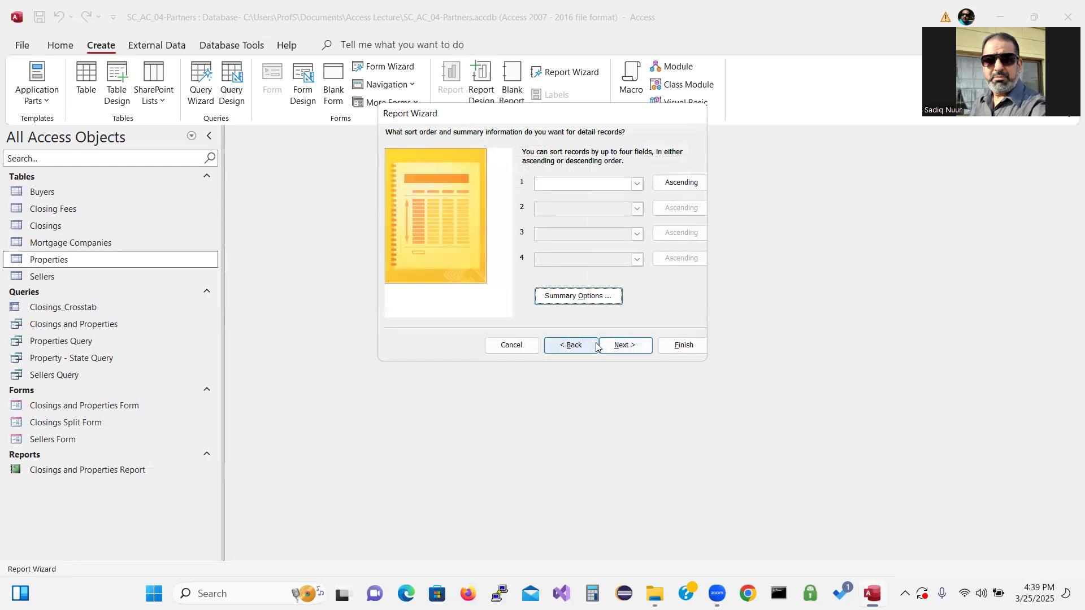
pyautogui.click(621, 347)
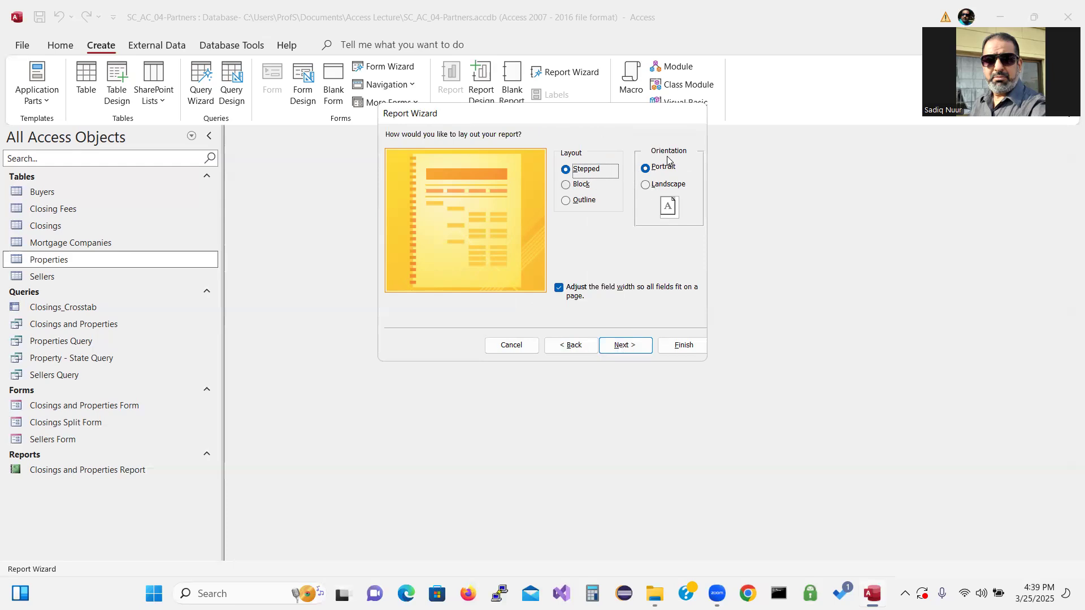
pyautogui.click(648, 186)
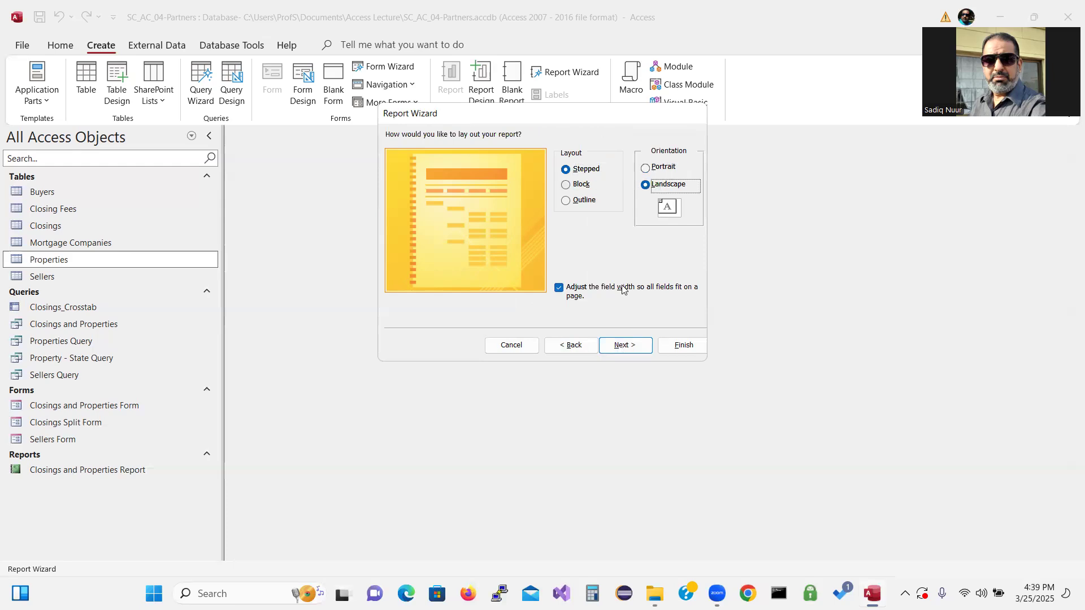
pyautogui.click(620, 345)
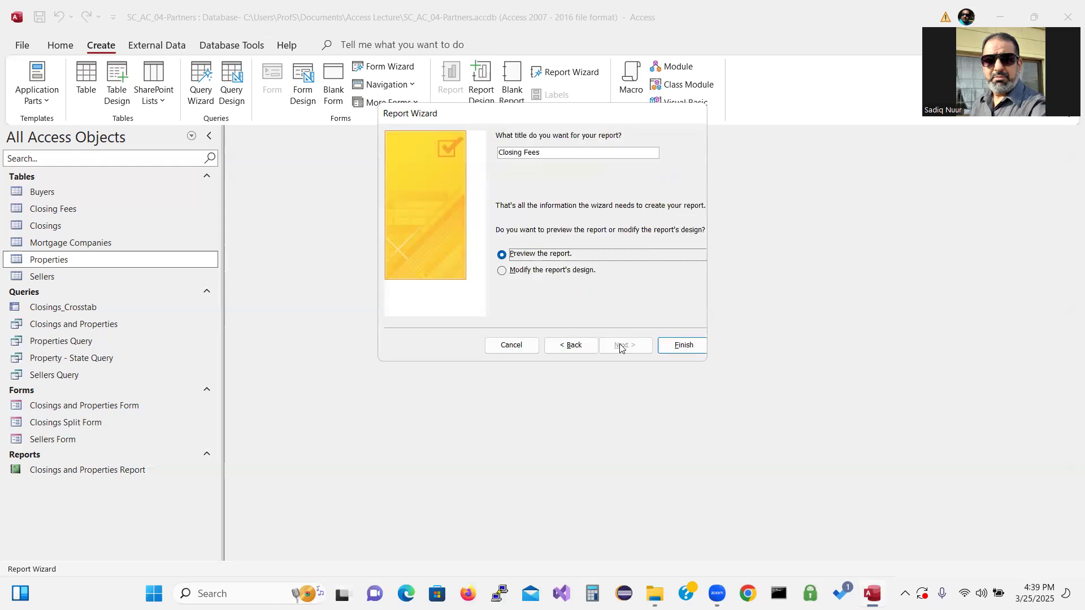
# Title the report "Closings and Total Agent Commissions" and finish the wizard with a preview of the report.
pyautogui.click(561, 150)
pyautogui.press('BackSpace')
pyautogui.press('BackSpace')
pyautogui.press('BackSpace')
pyautogui.press('BackSpace')
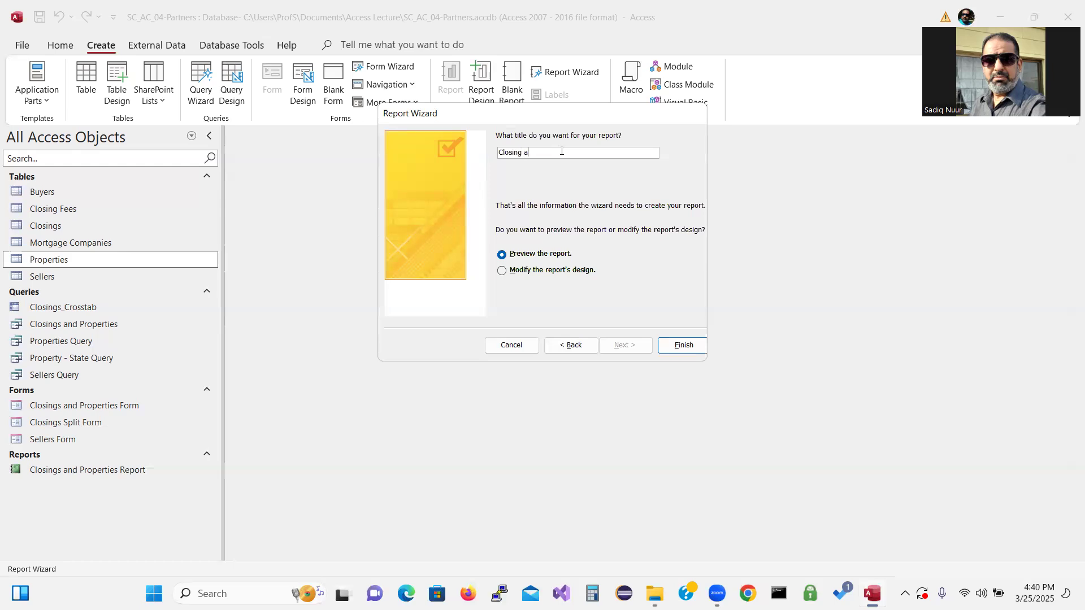
pyautogui.write('s and Total Agent Commissions')
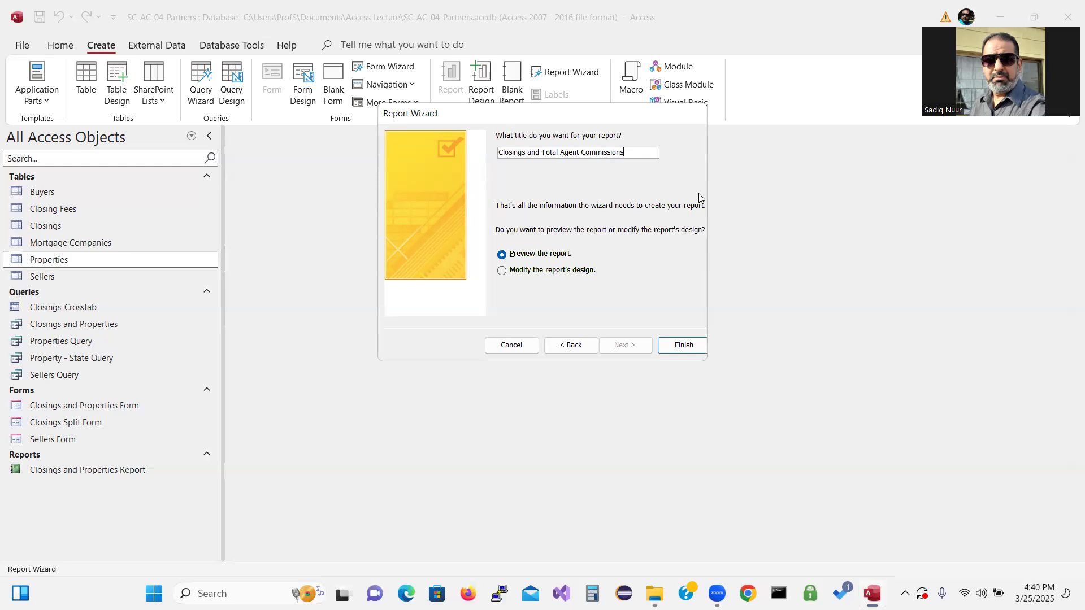
pyautogui.click(686, 345)
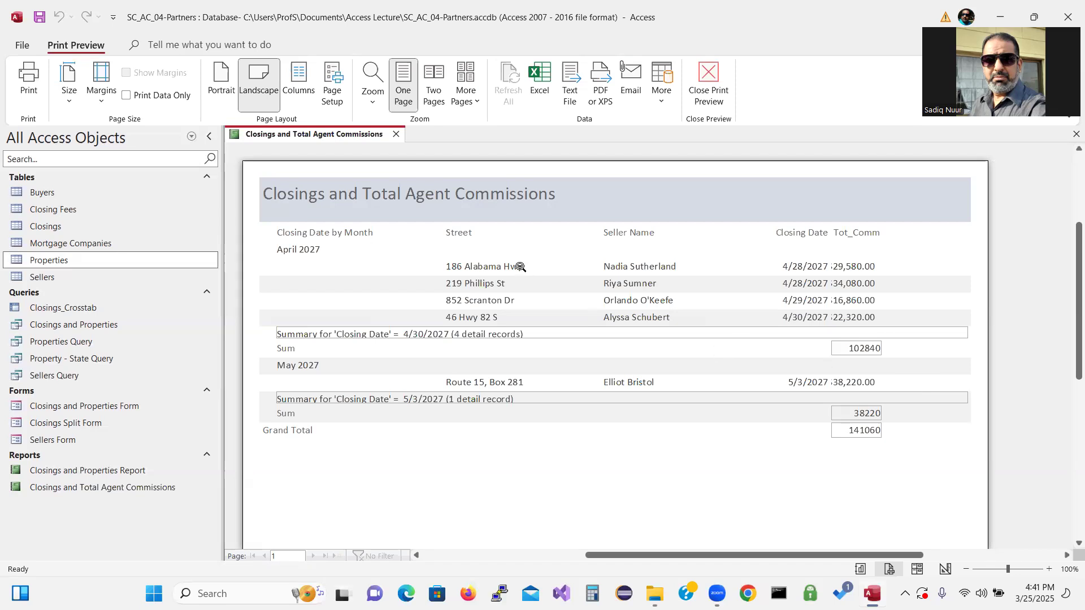
# Check the report preview as a whole page and close up, and close the report.
pyautogui.click(502, 269)
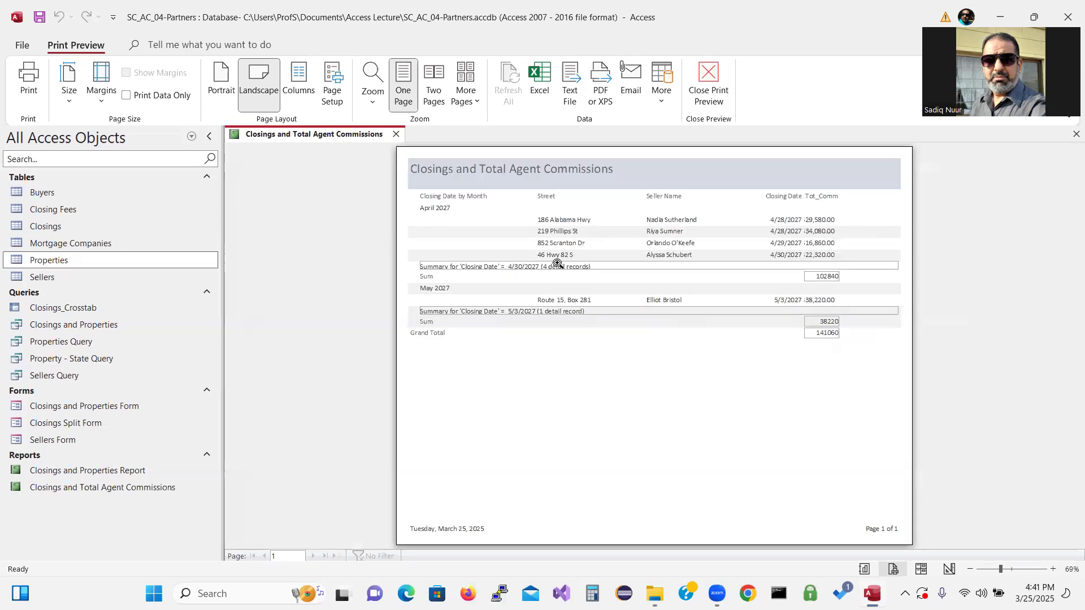
pyautogui.click(544, 253)
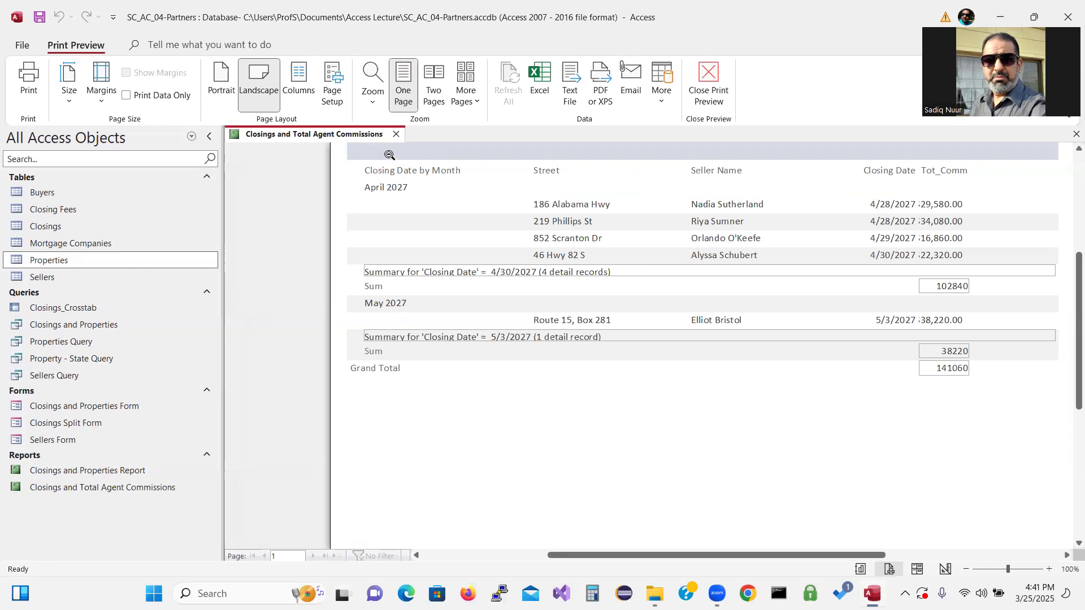
pyautogui.click(395, 135)
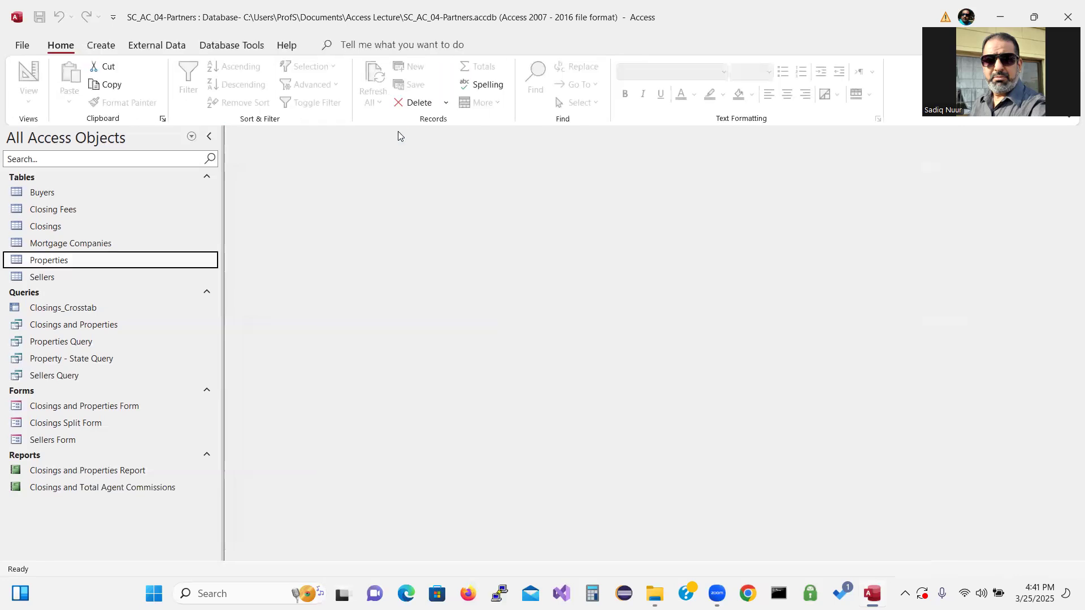
# Open the Closings and Total Agent Commissions report in Layout View and narrow the Street value boxes to fit the addresses.
pyautogui.click(83, 488)
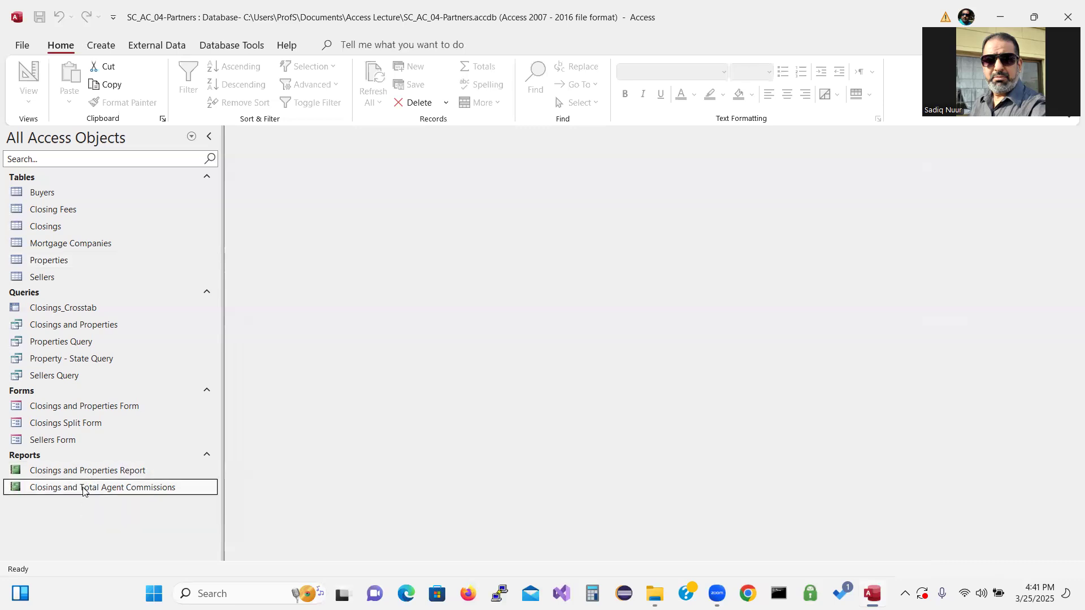
pyautogui.rightClick(83, 489)
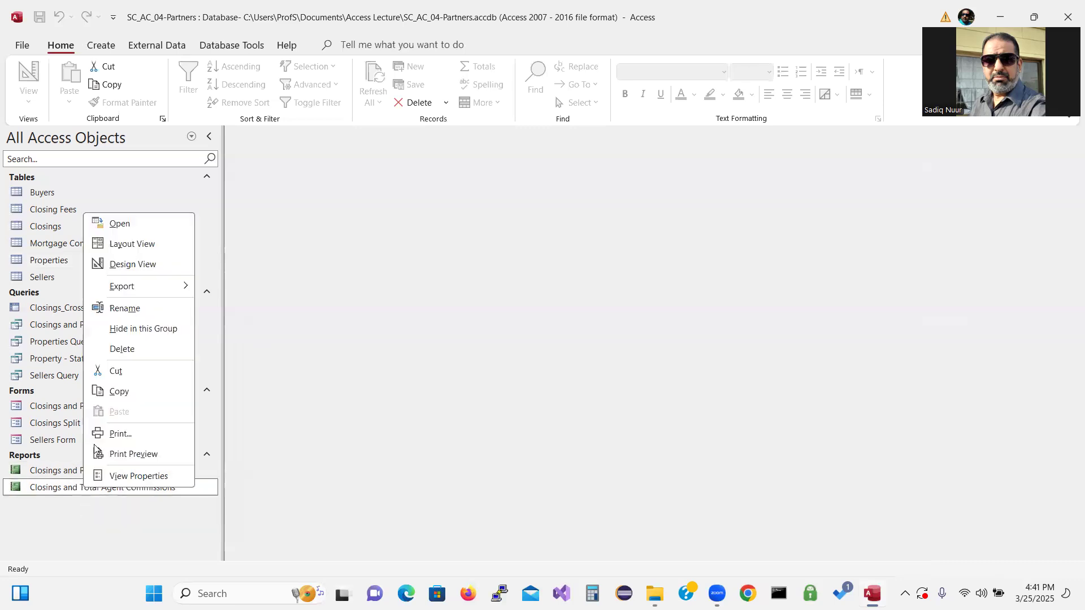
pyautogui.click(131, 244)
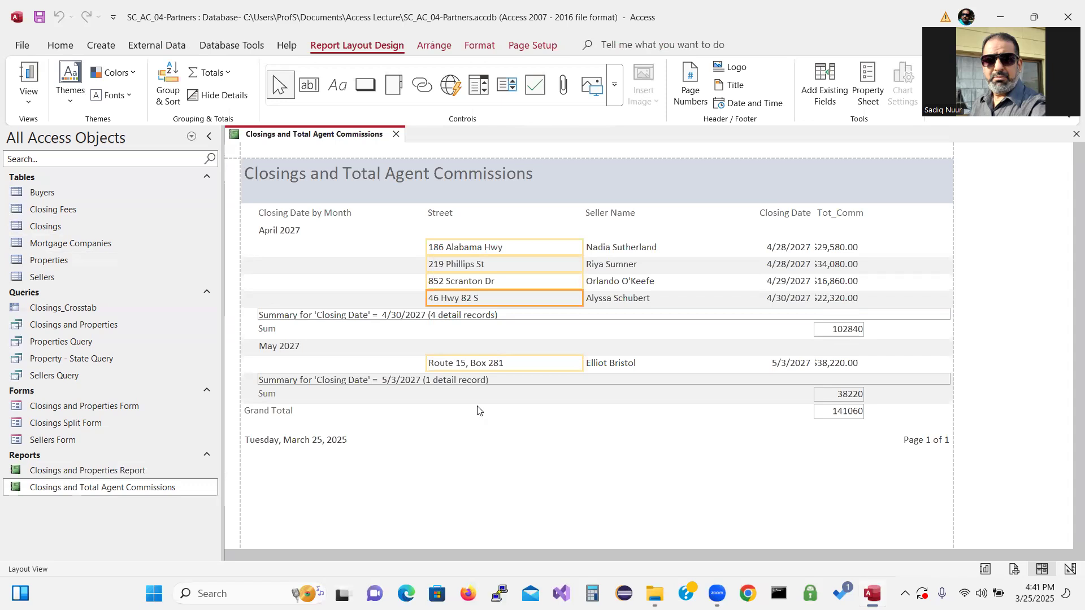
pyautogui.click(509, 248)
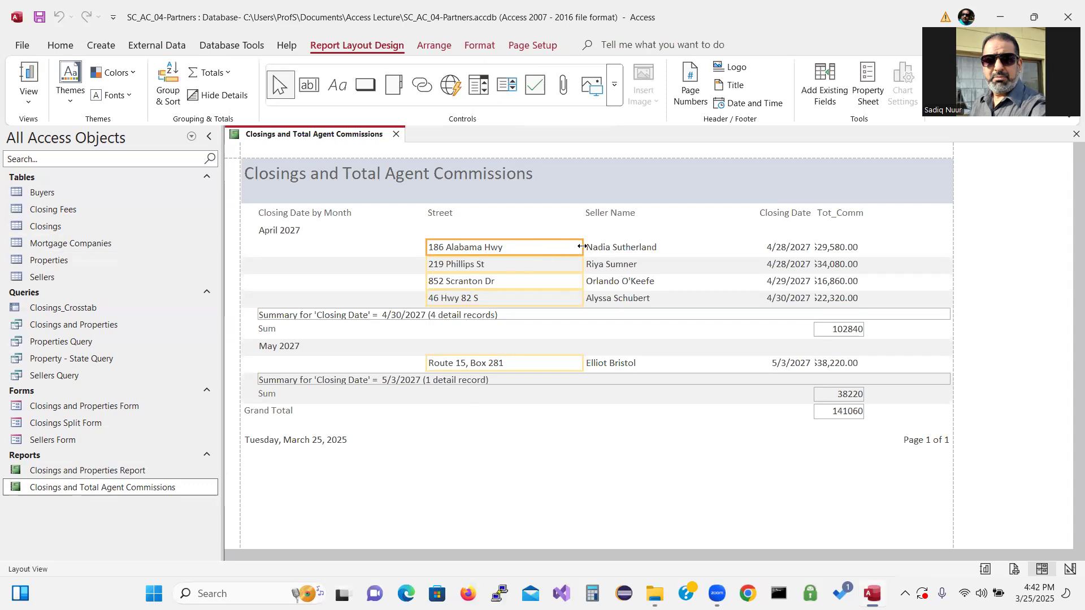
pyautogui.moveTo(582, 247); pyautogui.dragTo(542, 250)
pyautogui.moveTo(537, 251); pyautogui.dragTo(538, 251)
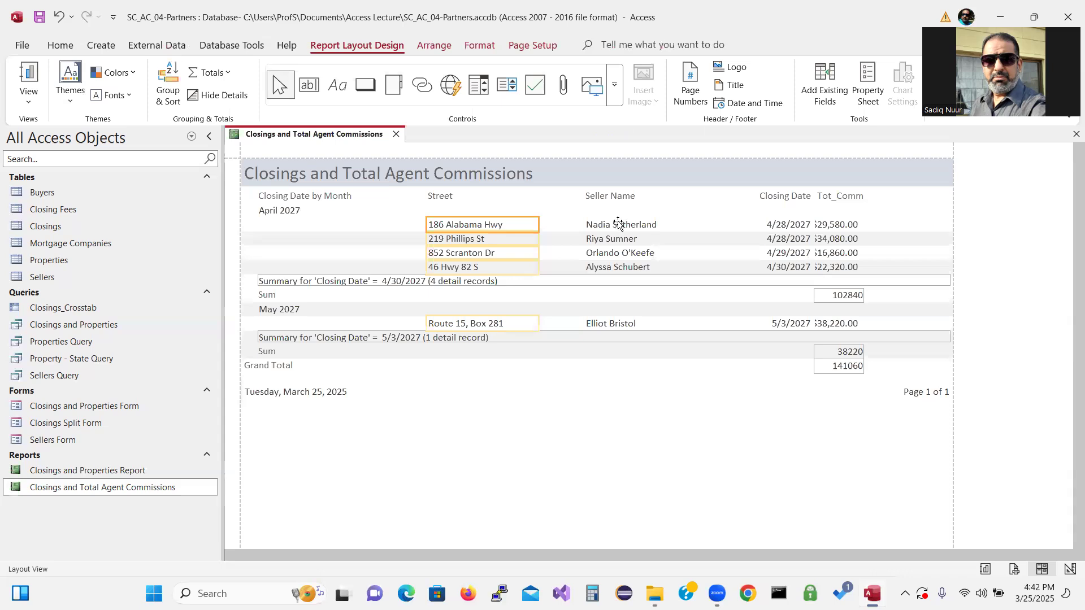
# Narrow the Seller Name value boxes to just fit the names.
pyautogui.click(619, 197)
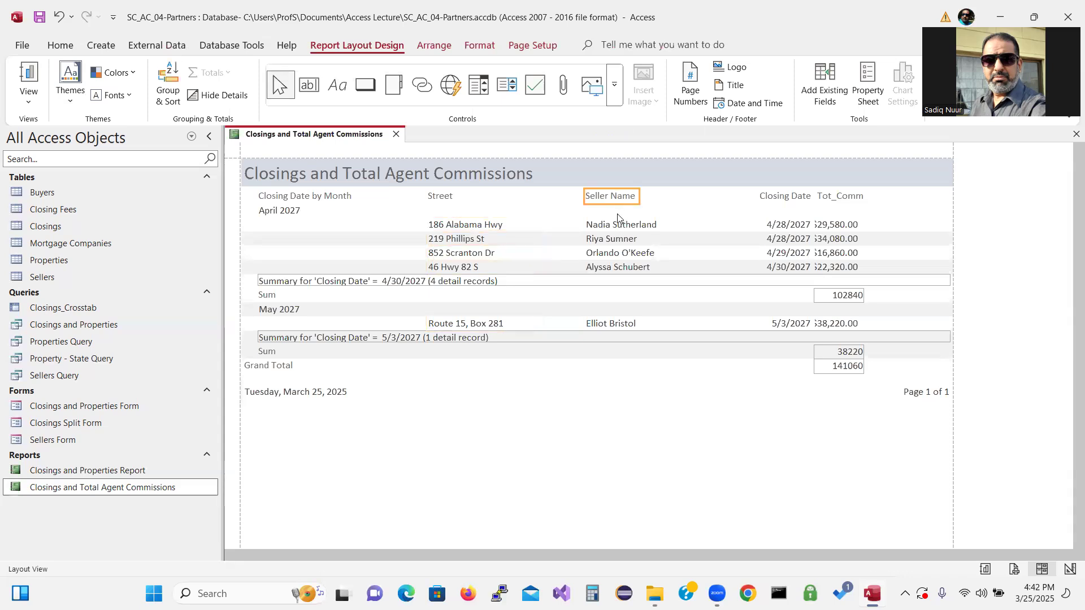
pyautogui.click(617, 225)
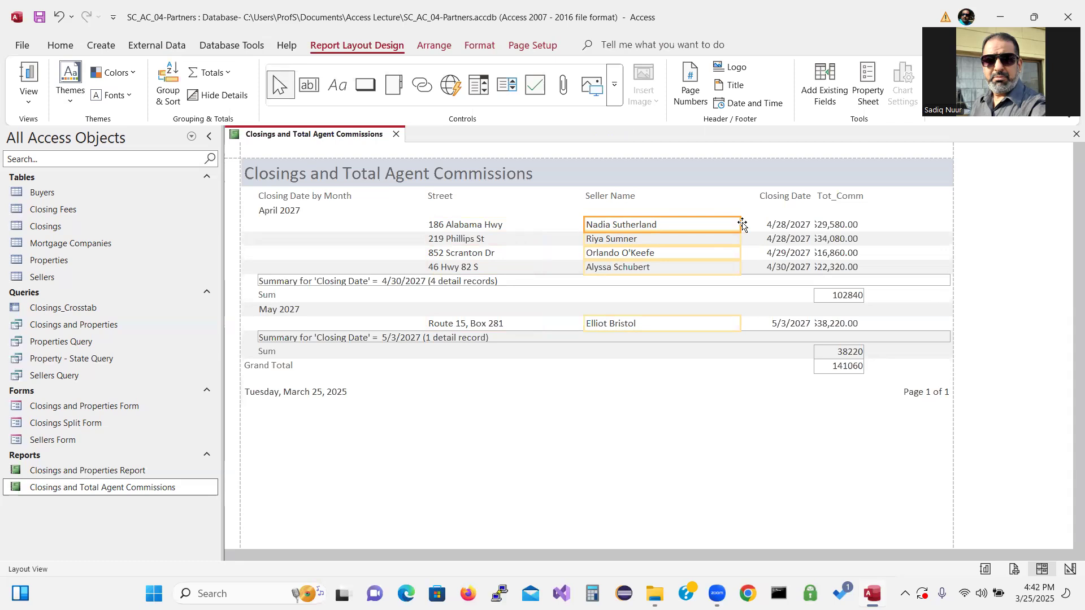
pyautogui.moveTo(739, 224); pyautogui.dragTo(667, 235)
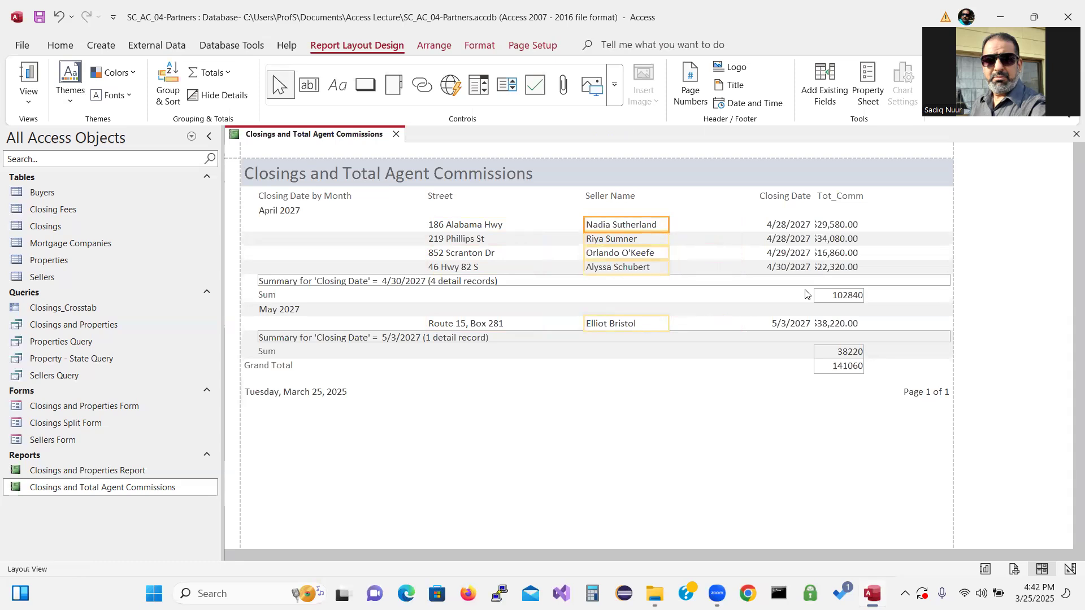
# Move the Closing Date heading and its date values over next to the Seller Name column.
pyautogui.click(786, 195)
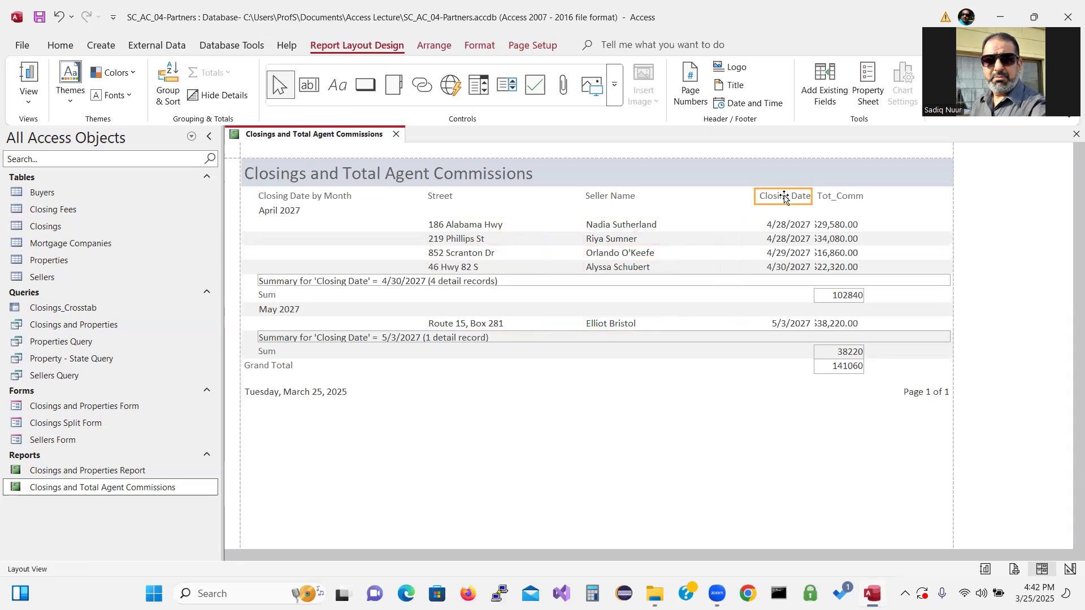
pyautogui.moveTo(784, 196); pyautogui.dragTo(709, 198)
pyautogui.click(784, 239)
pyautogui.click(785, 224)
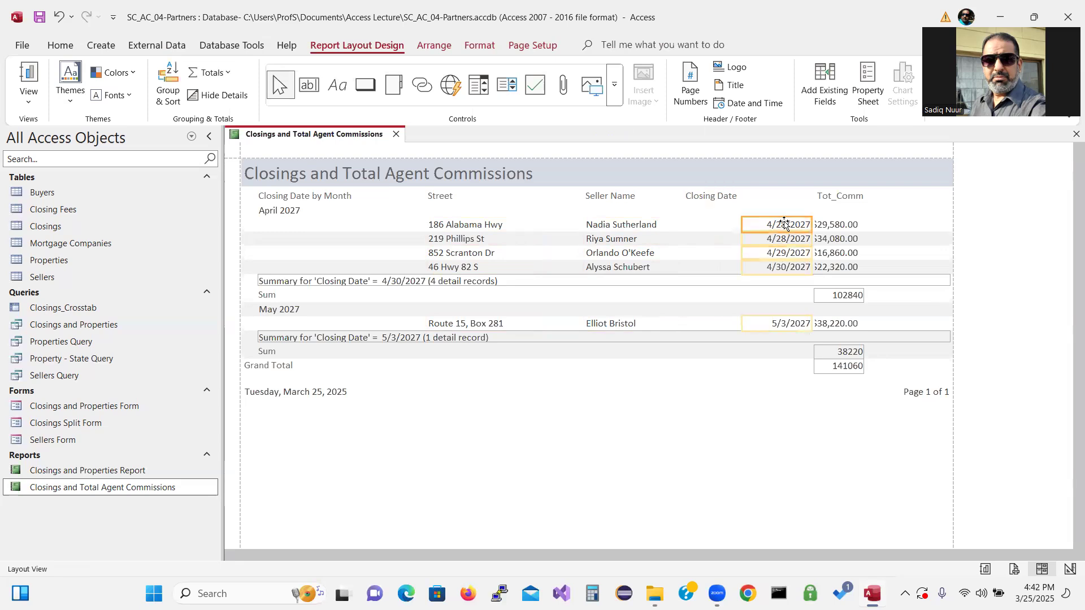
pyautogui.moveTo(710, 225); pyautogui.dragTo(701, 223)
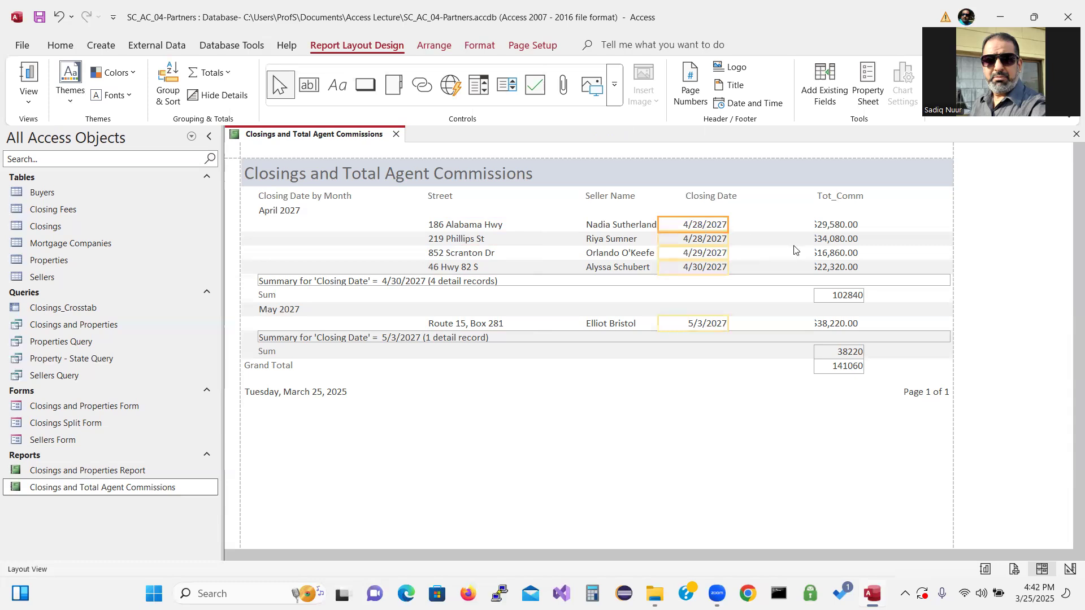
# Move the Tot_Comm heading closer to Closing Date and adjust the commission value boxes to show full amounts beneath it.
pyautogui.click(837, 196)
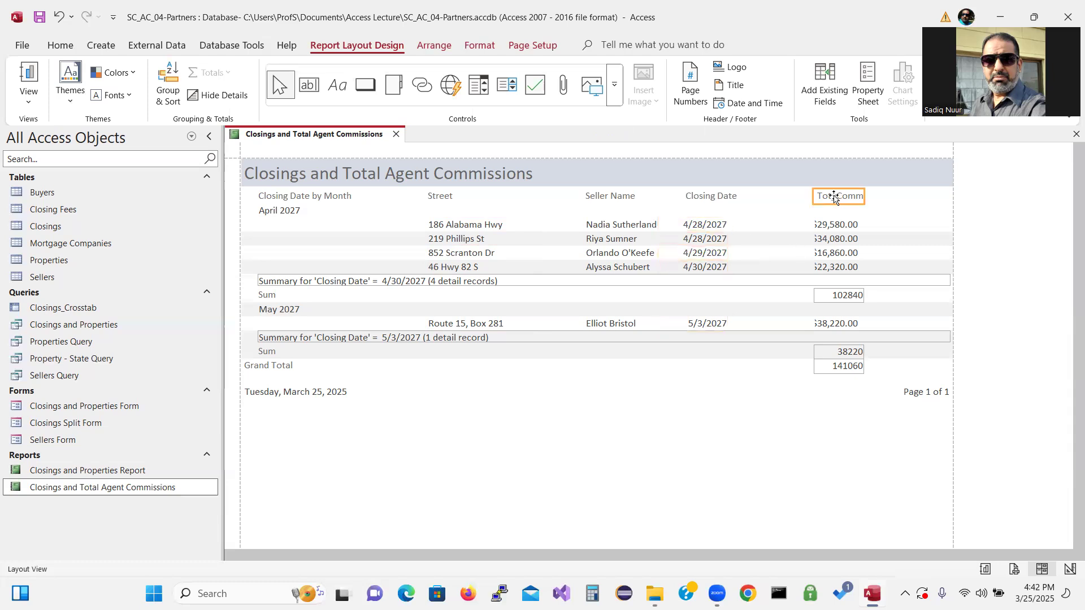
pyautogui.moveTo(802, 196); pyautogui.dragTo(779, 197)
pyautogui.click(829, 227)
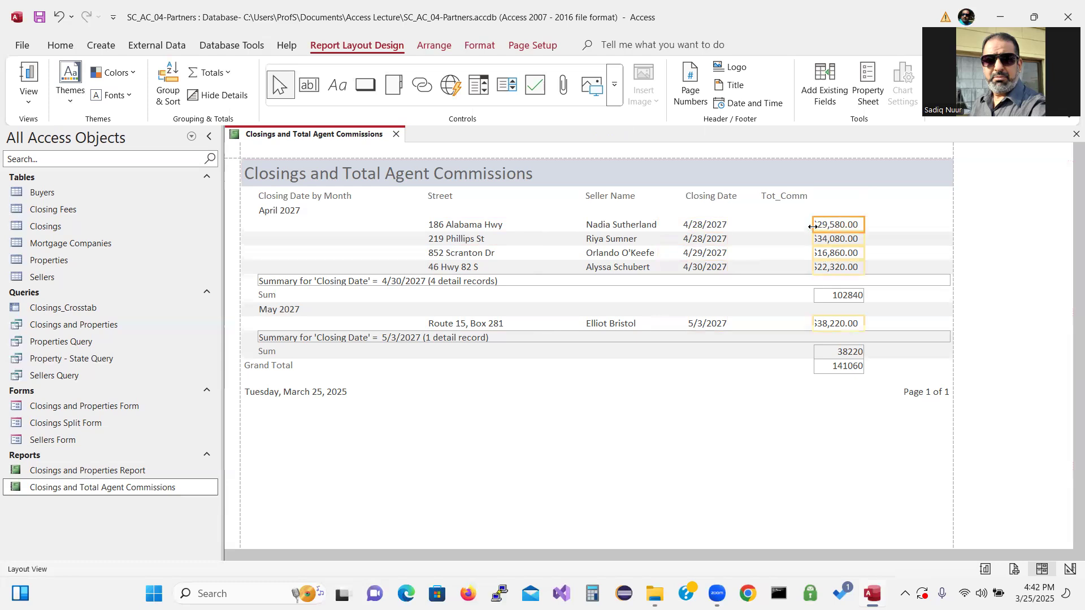
pyautogui.moveTo(810, 226)
pyautogui.mouseDown()
pyautogui.moveTo(793, 226)
pyautogui.moveTo(811, 227)
pyautogui.mouseUp()
pyautogui.moveTo(862, 229); pyautogui.dragTo(795, 224)
pyautogui.click(831, 225)
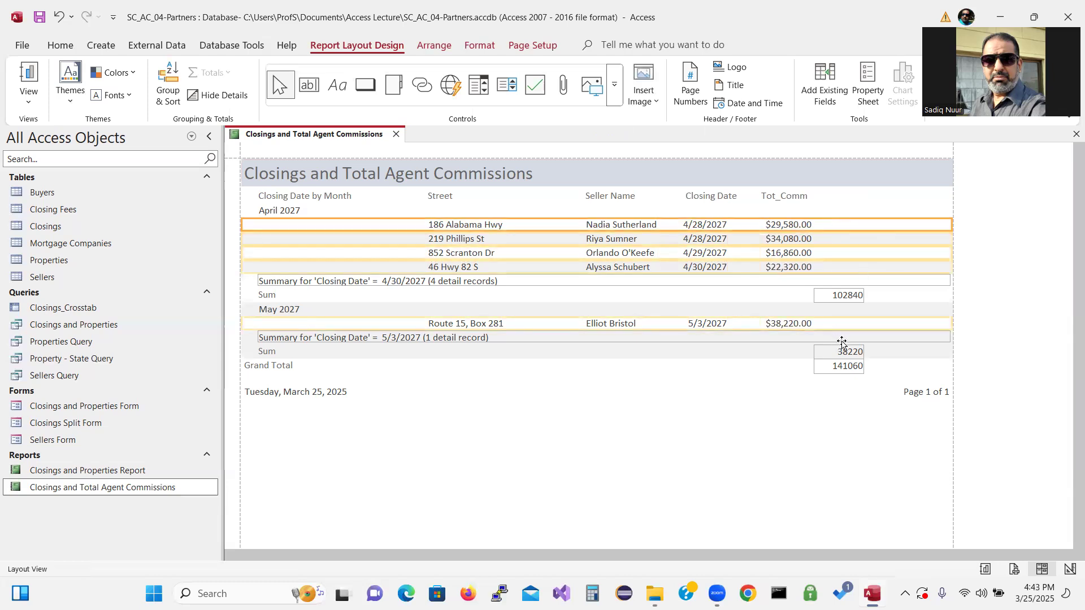
# Align the closing date group sums and the grand total under the Tot_Comm column.
pyautogui.click(843, 295)
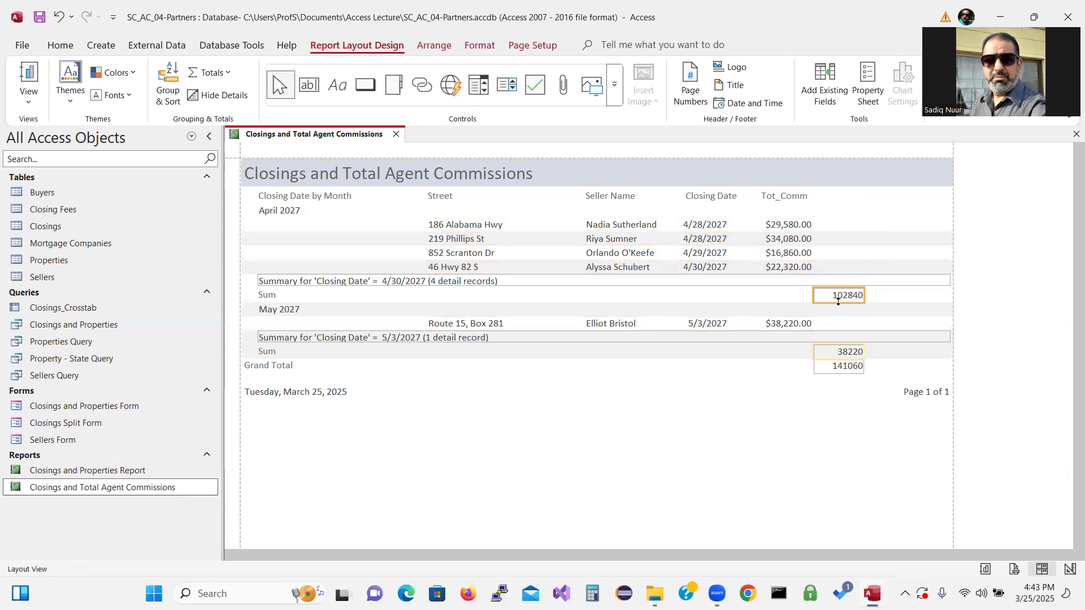
pyautogui.moveTo(840, 296); pyautogui.dragTo(797, 292)
pyautogui.click(828, 301)
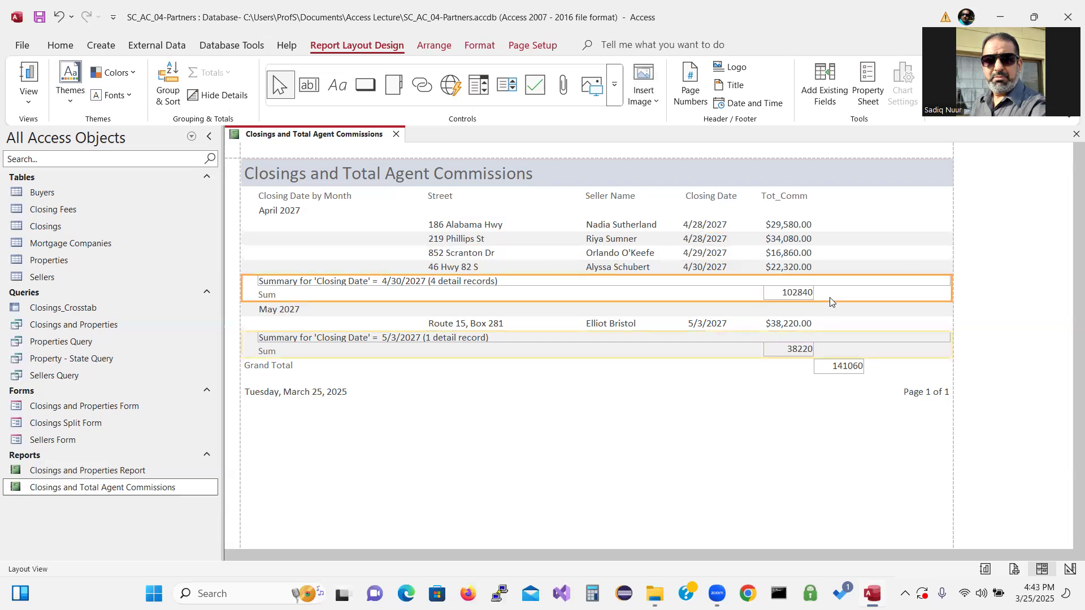
pyautogui.click(781, 418)
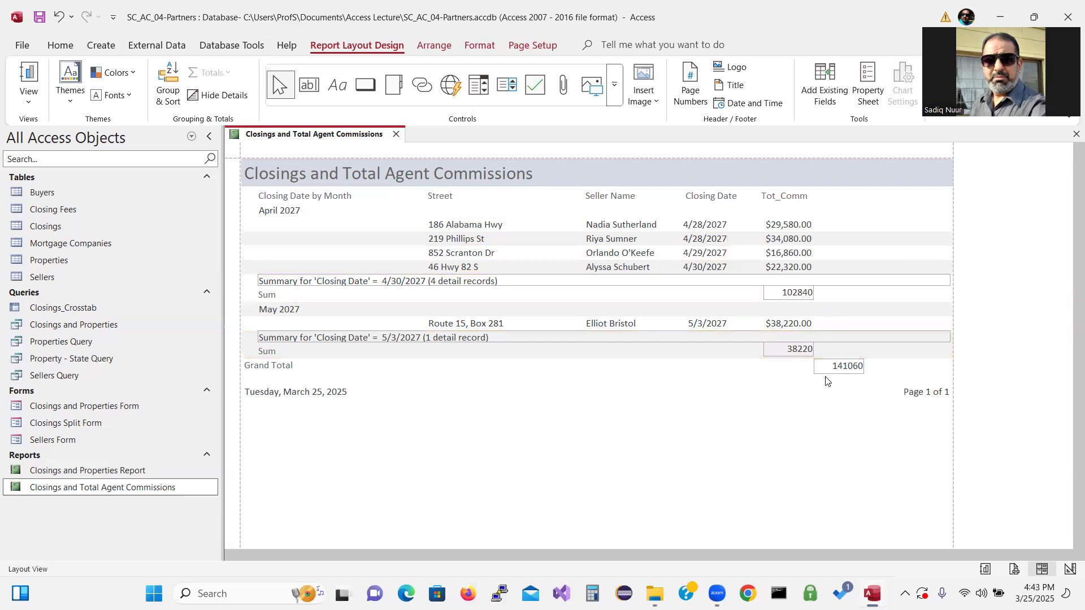
pyautogui.click(835, 366)
pyautogui.moveTo(835, 366); pyautogui.dragTo(780, 366)
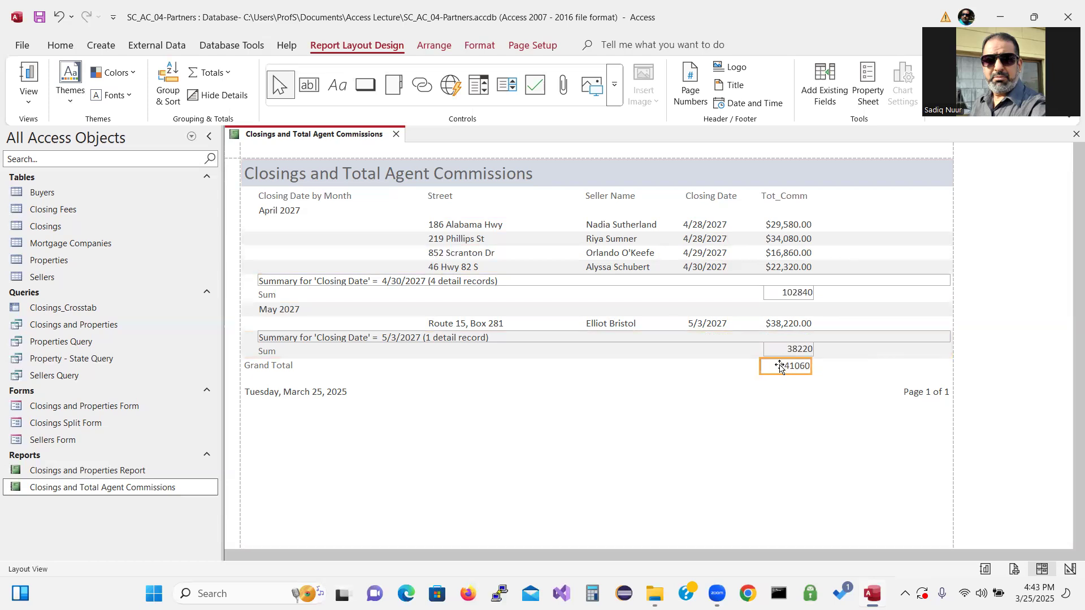
pyautogui.moveTo(804, 366); pyautogui.dragTo(807, 367)
pyautogui.click(807, 393)
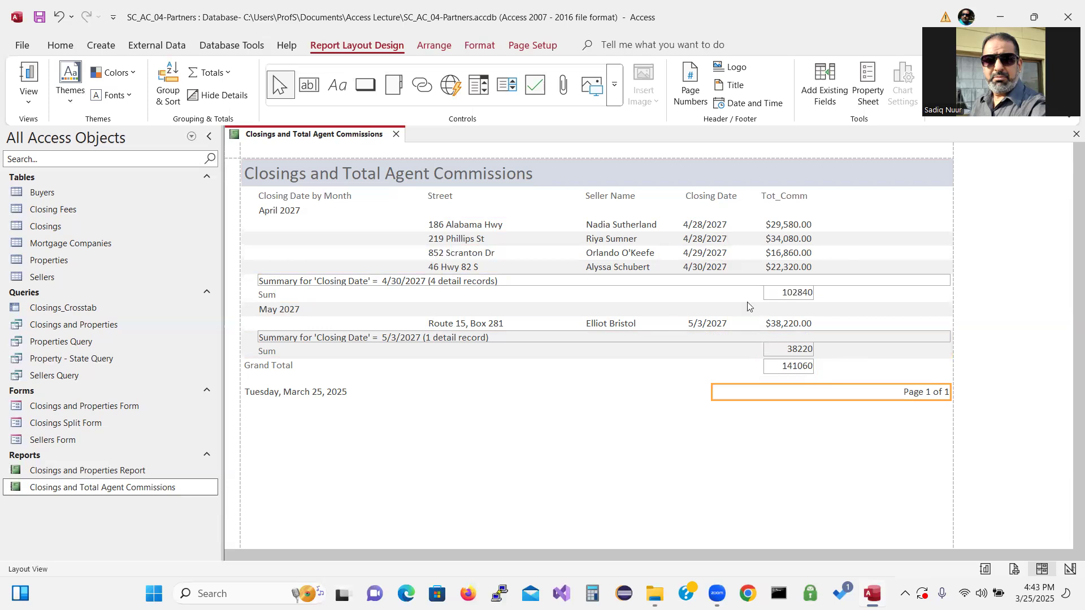
# Shift the Closing Date heading slightly so it sits over its date values.
pyautogui.click(644, 225)
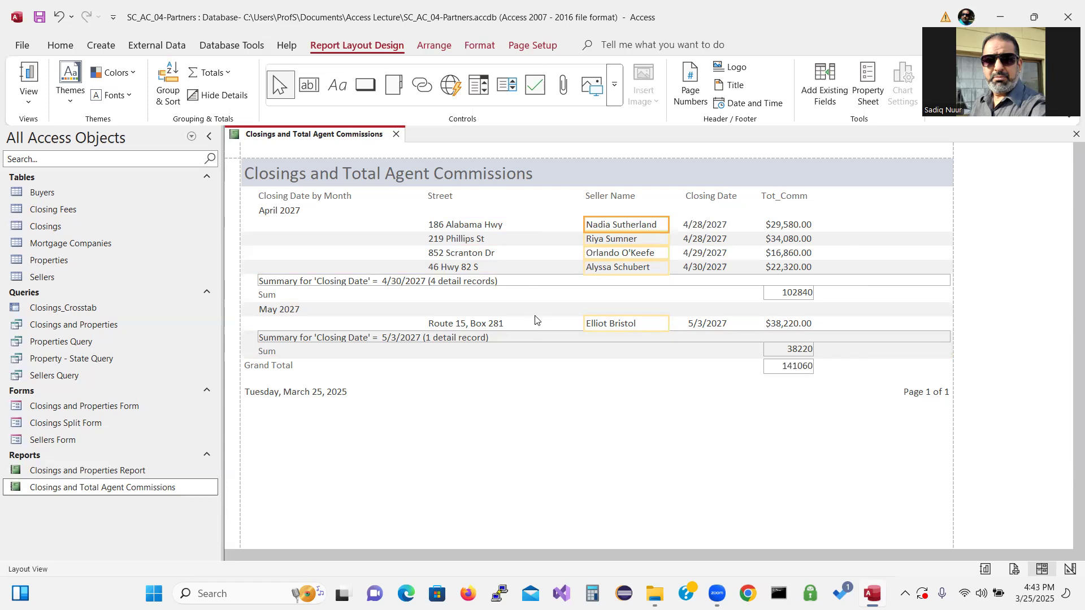
pyautogui.click(498, 230)
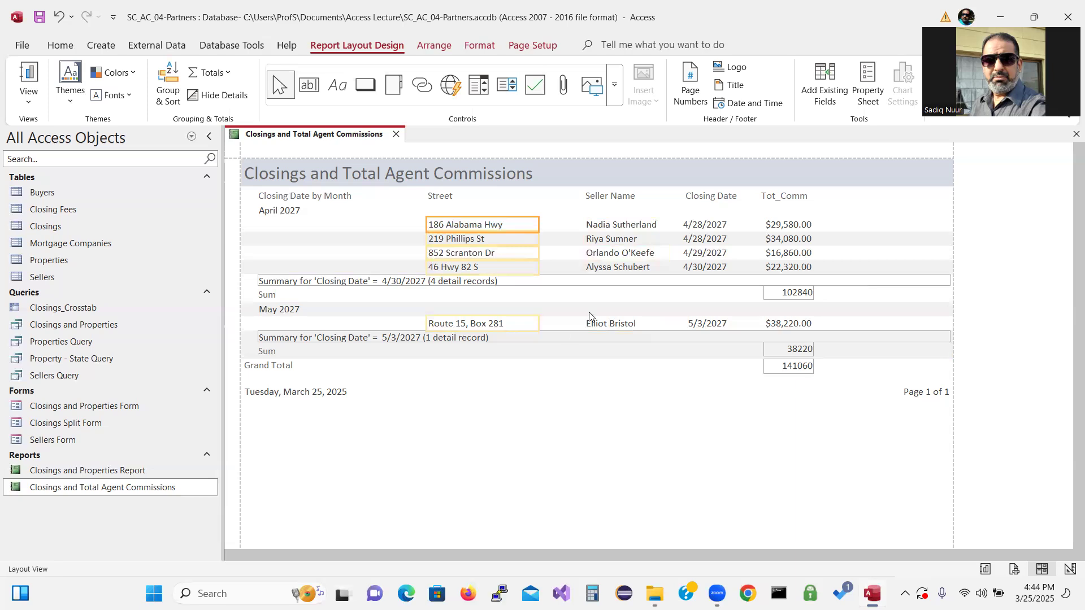
pyautogui.click(782, 197)
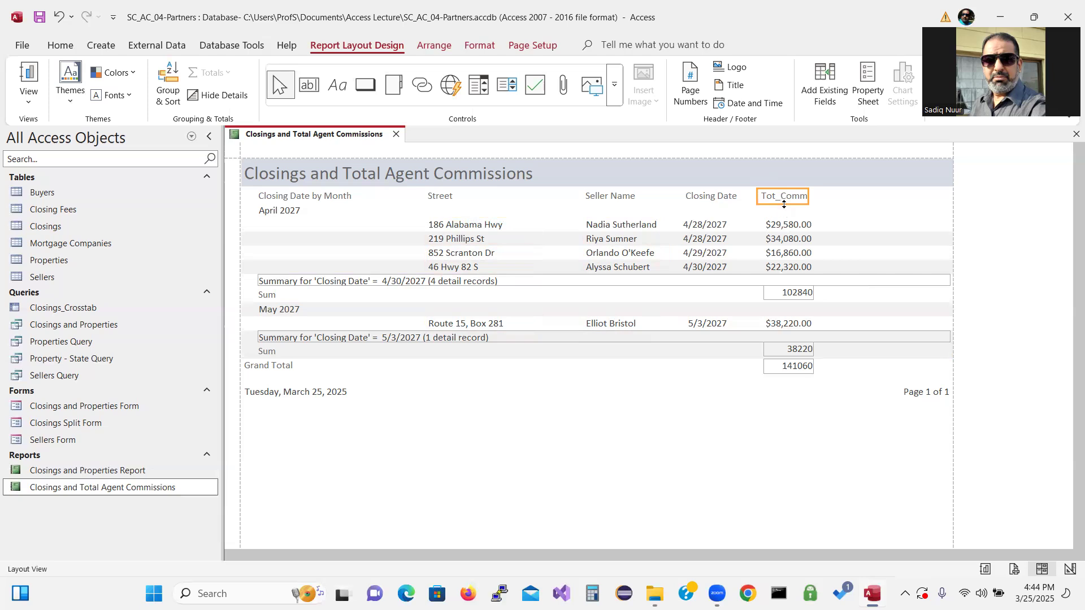
pyautogui.click(706, 199)
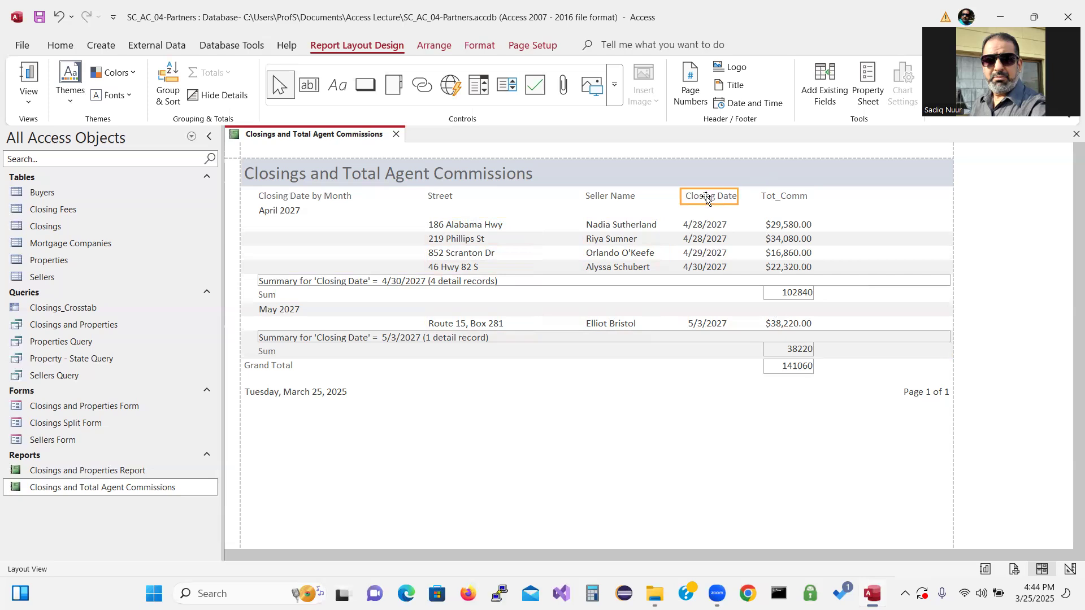
pyautogui.moveTo(700, 198); pyautogui.dragTo(689, 199)
pyautogui.click(709, 391)
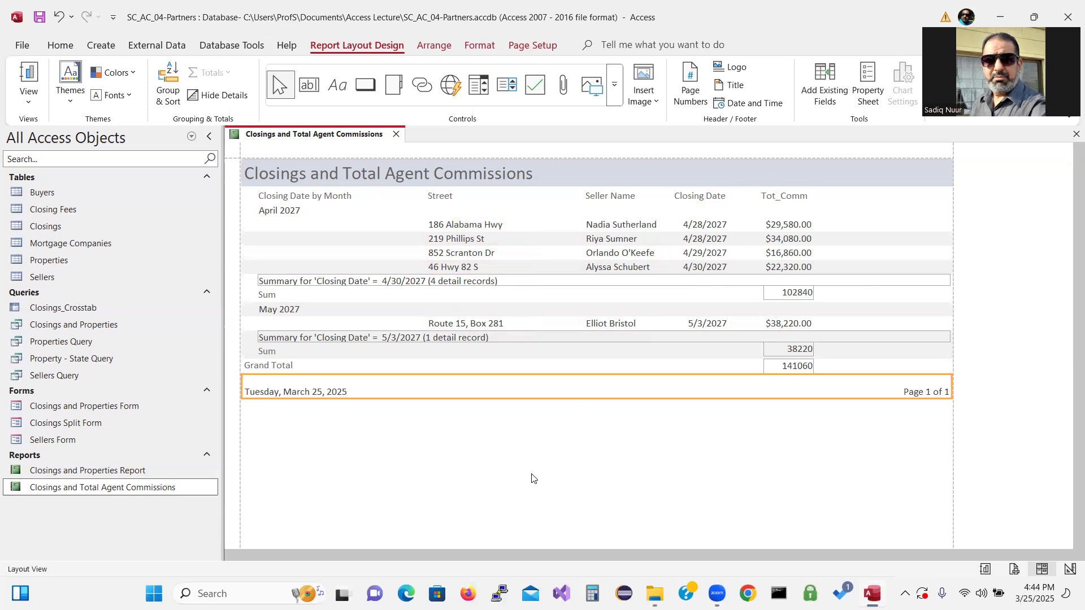
# Display the finished report in Report View, close it and save the design changes.
pyautogui.click(28, 101)
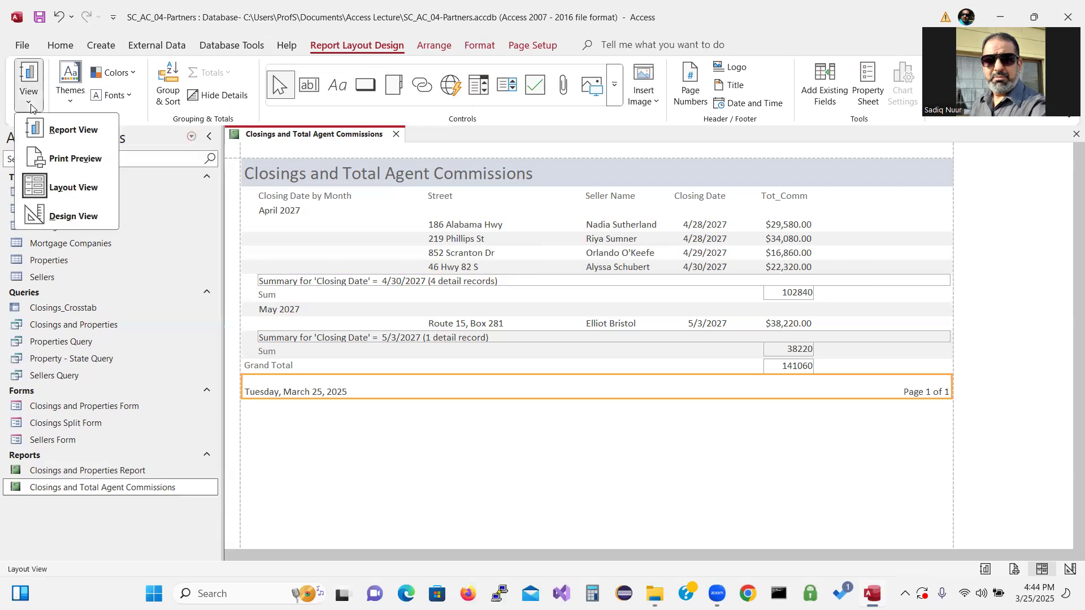
pyautogui.click(75, 135)
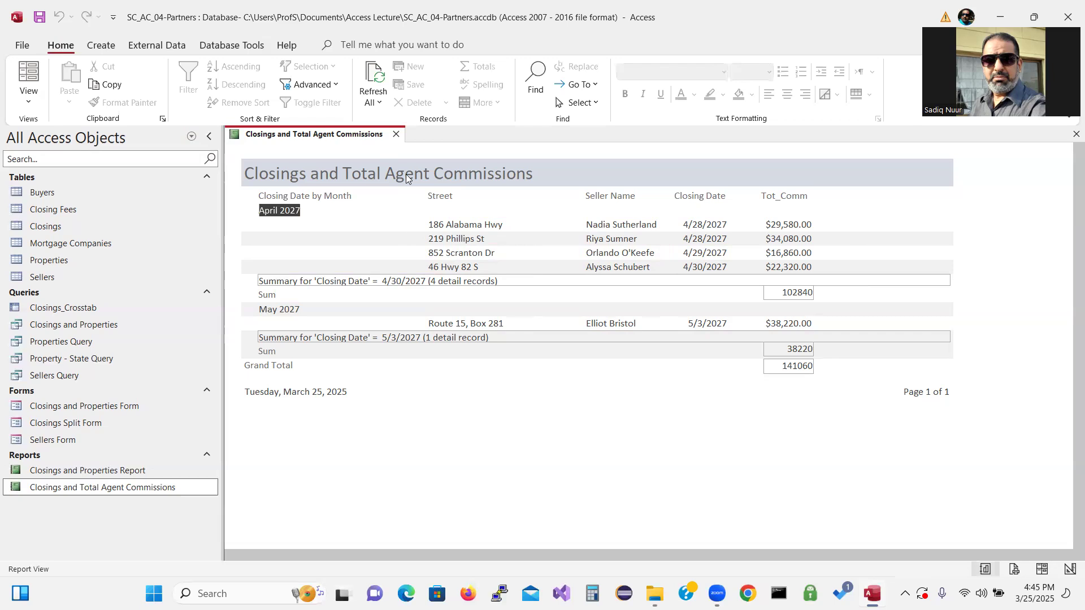
pyautogui.click(396, 135)
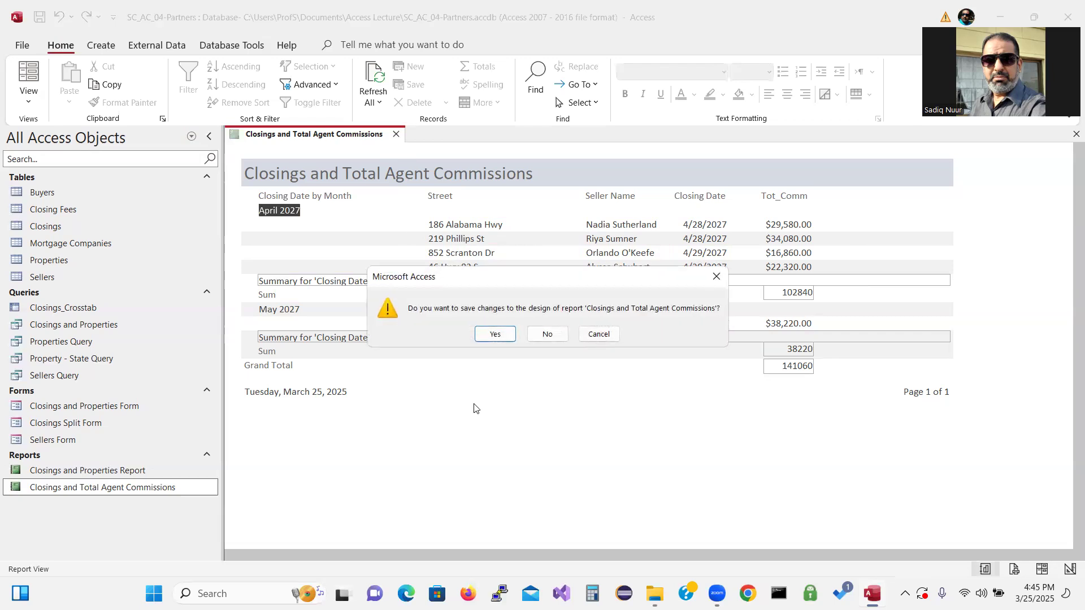
pyautogui.click(495, 334)
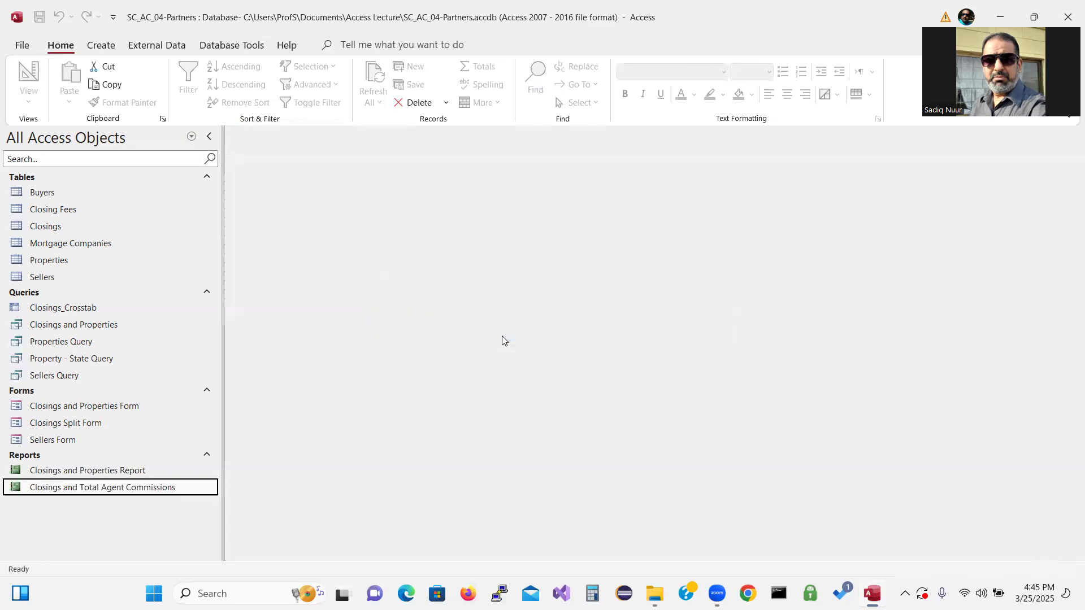
# Create a blank report and show all tables in its field list.
pyautogui.click(101, 45)
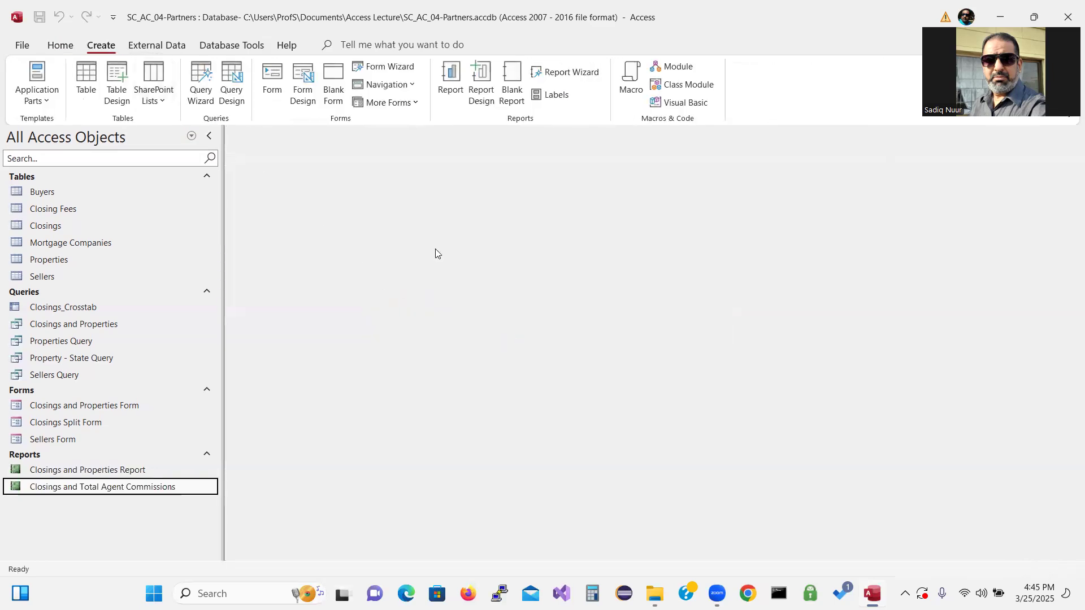
pyautogui.click(510, 77)
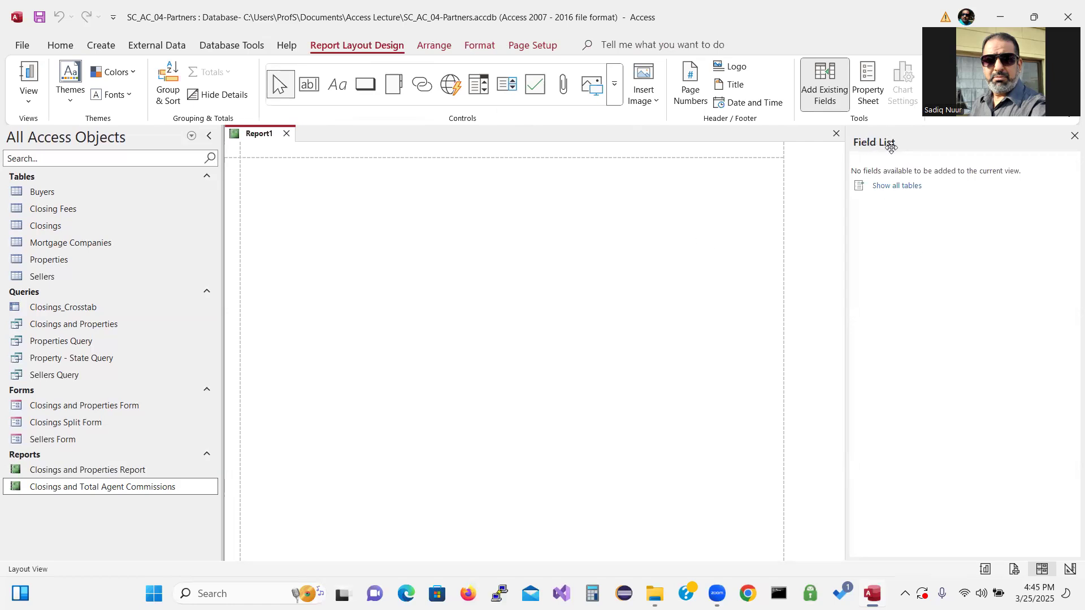
pyautogui.press('ctrl')
pyautogui.press('ctrl')
pyautogui.press('ctrl')
pyautogui.press('ctrl')
pyautogui.press('ctrl')
pyautogui.click(894, 186)
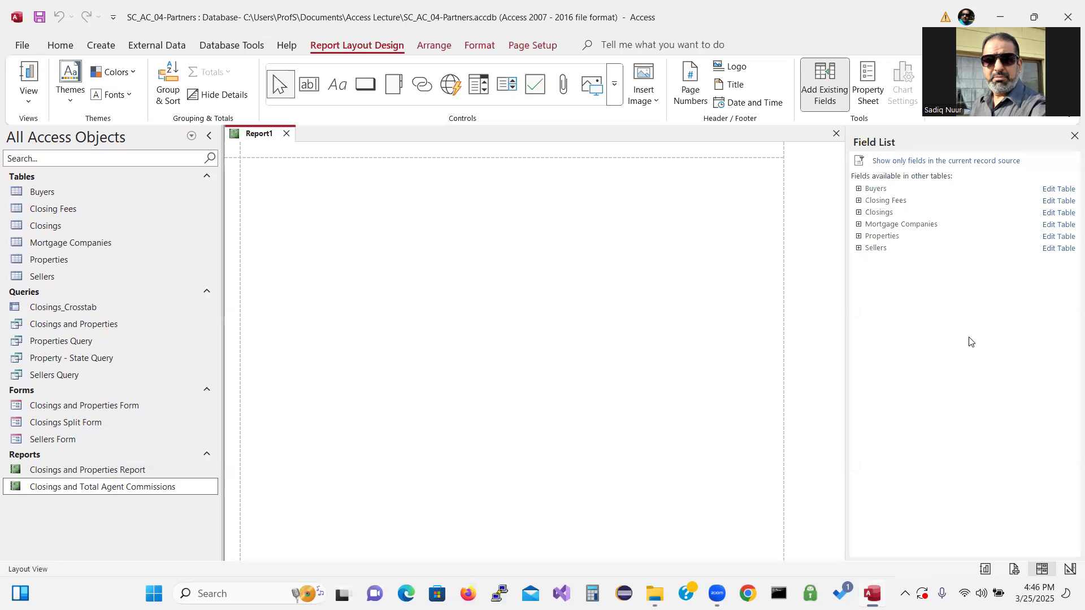
# Add the Closing ID and Title Search fields from the Closing Fees table to the blank report.
pyautogui.click(859, 201)
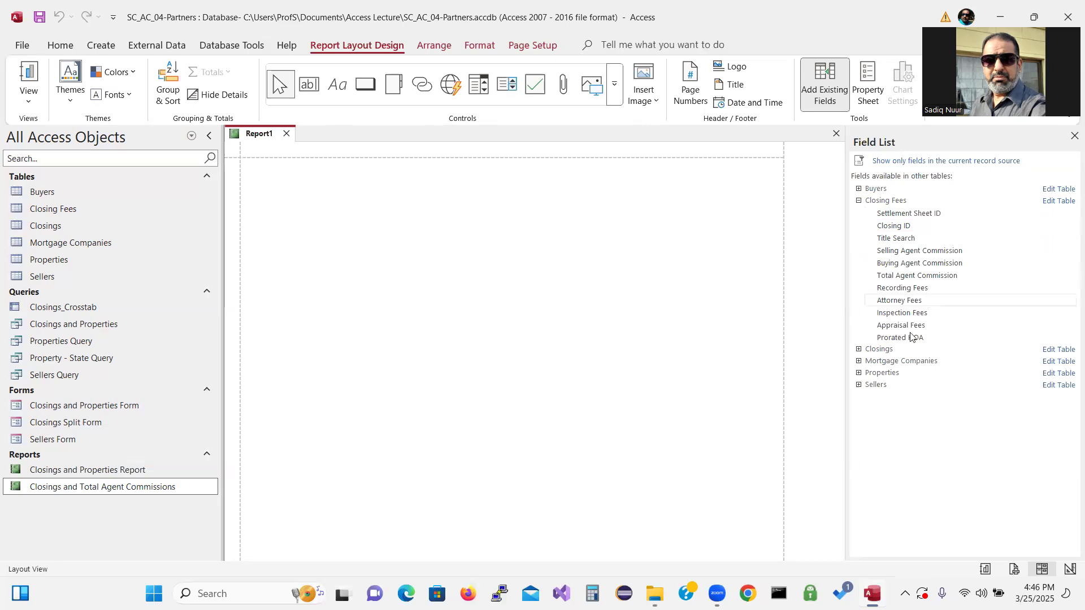
pyautogui.click(858, 349)
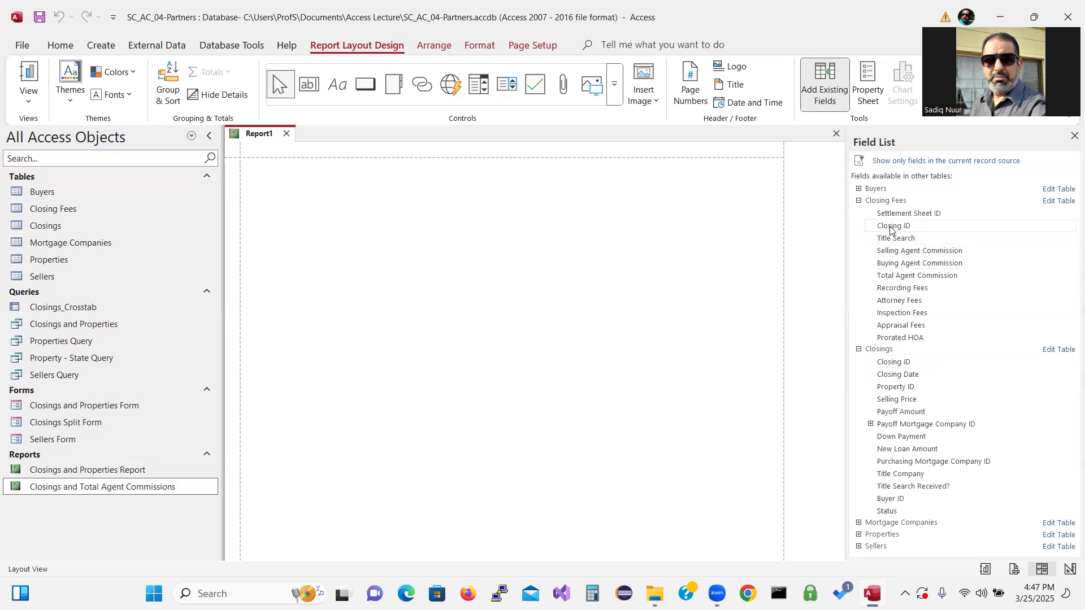
pyautogui.moveTo(890, 228); pyautogui.dragTo(485, 191)
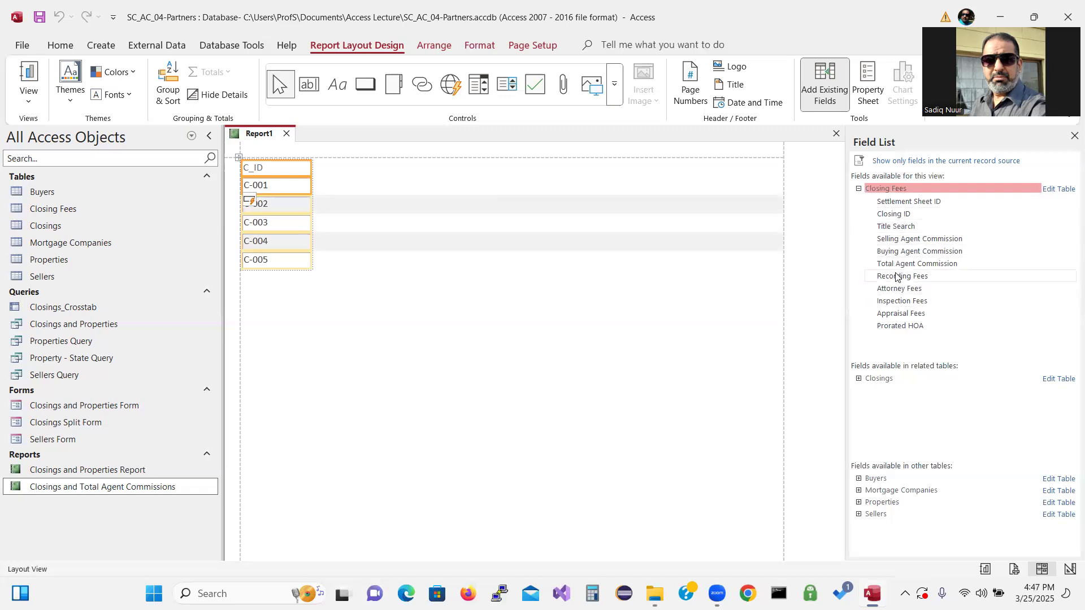
pyautogui.moveTo(895, 227); pyautogui.dragTo(751, 208)
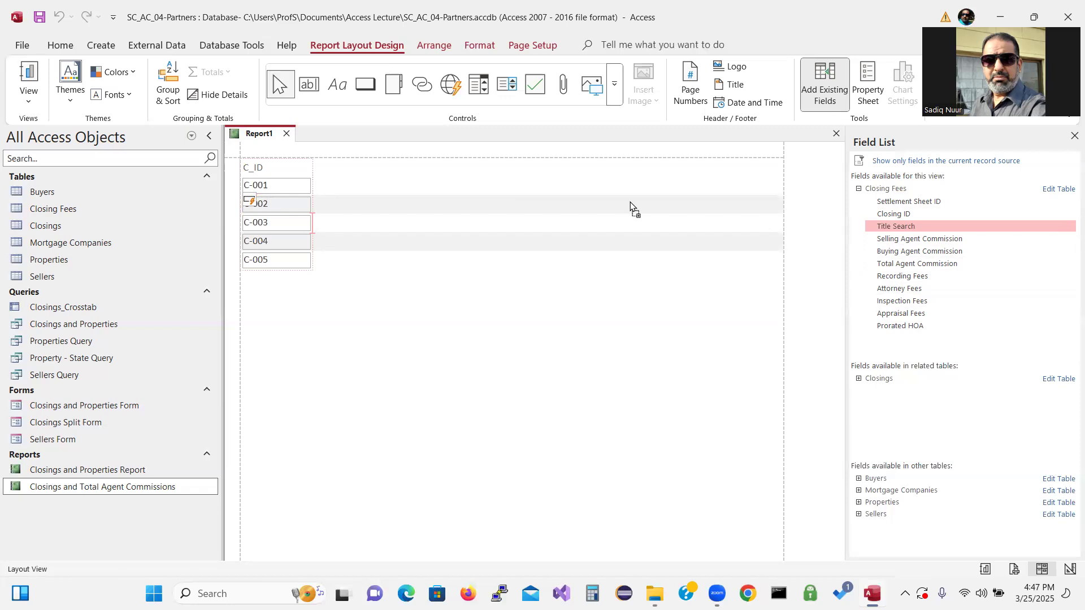
pyautogui.moveTo(629, 201); pyautogui.dragTo(629, 201)
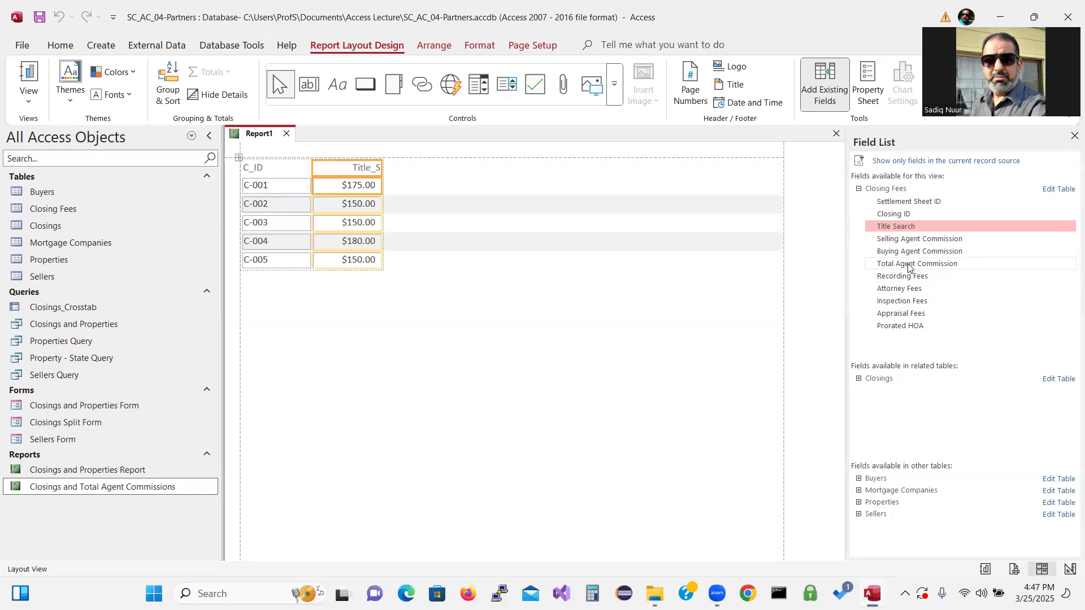
# Add the Total Agent Commission, Recording Fees and Attorney Fees fields as the next columns of the report.
pyautogui.moveTo(908, 267); pyautogui.dragTo(749, 261)
pyautogui.moveTo(646, 228); pyautogui.dragTo(648, 232)
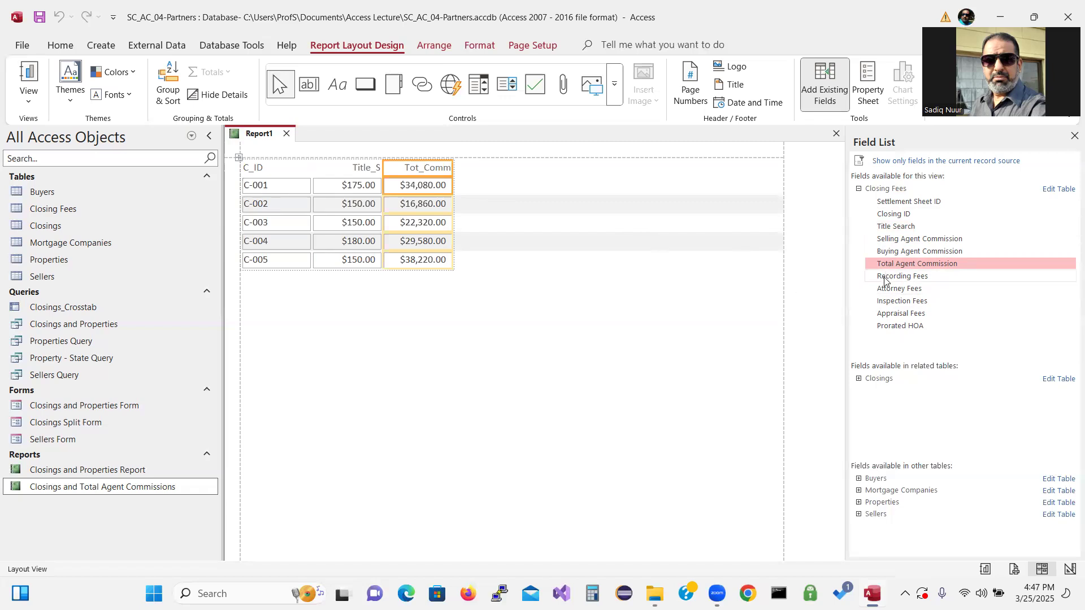
pyautogui.moveTo(884, 281); pyautogui.dragTo(593, 221)
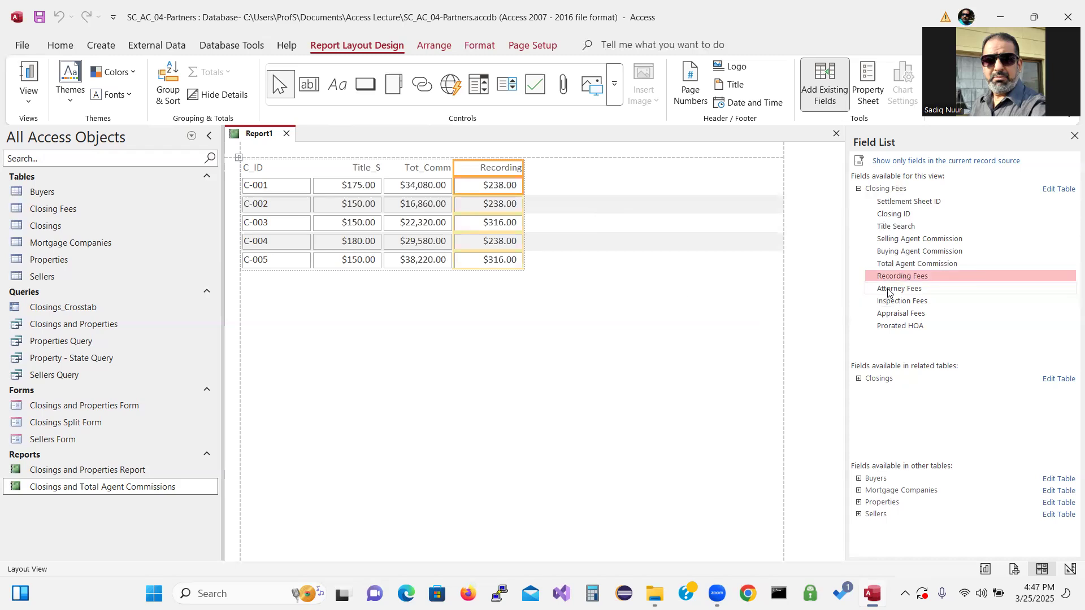
pyautogui.moveTo(889, 291); pyautogui.dragTo(766, 276)
pyautogui.moveTo(585, 199); pyautogui.dragTo(586, 198)
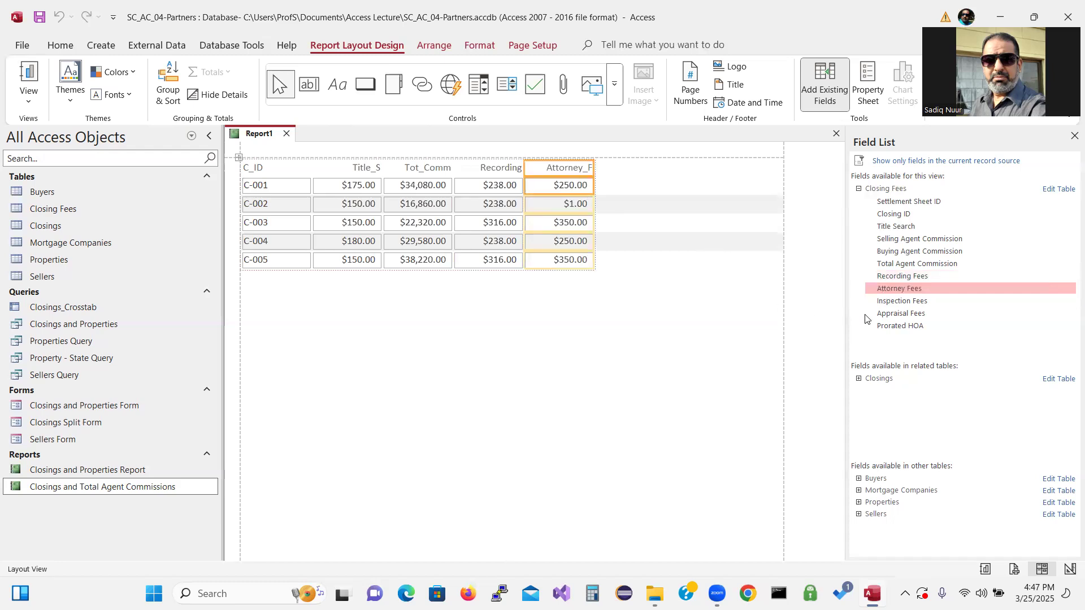
# Add the Inspection Fees, Appraisal Fees and Prorated HOA fields as the last columns and close the field list.
pyautogui.moveTo(889, 305); pyautogui.dragTo(626, 165)
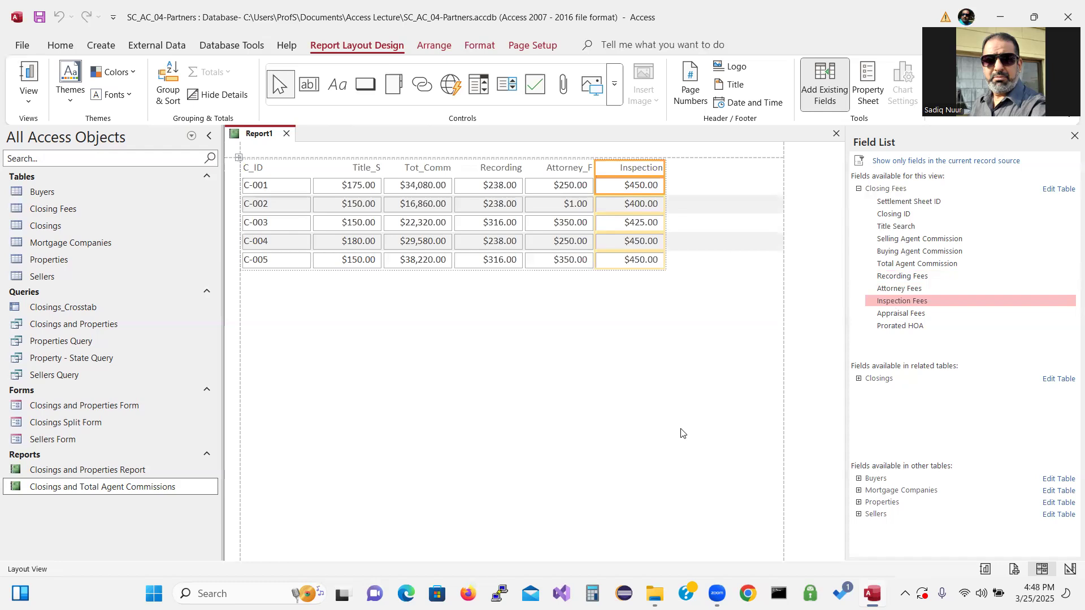
pyautogui.moveTo(914, 318); pyautogui.dragTo(713, 211)
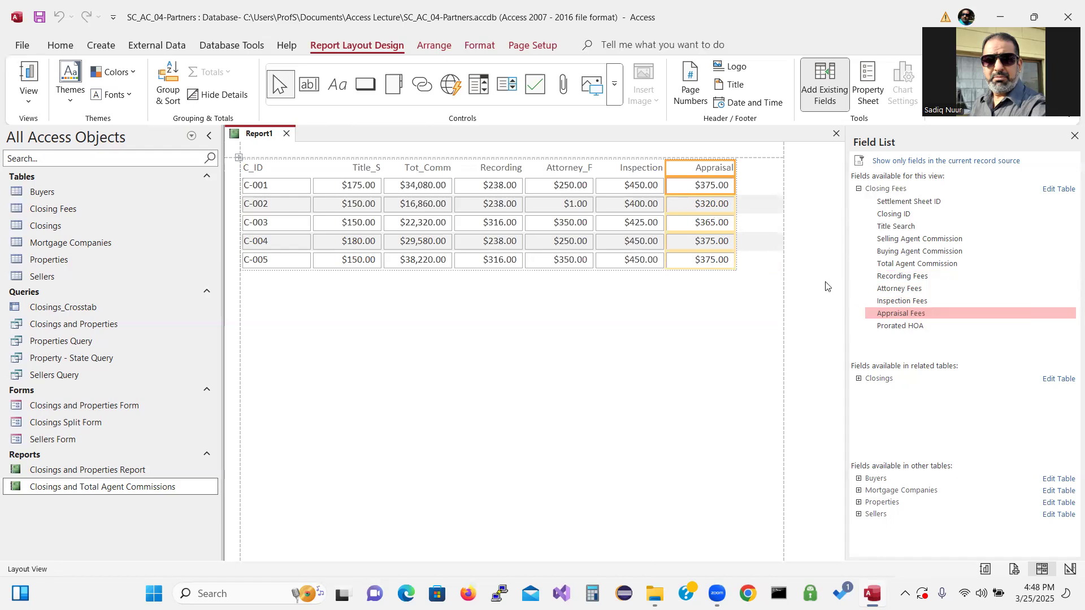
pyautogui.moveTo(915, 326); pyautogui.dragTo(757, 167)
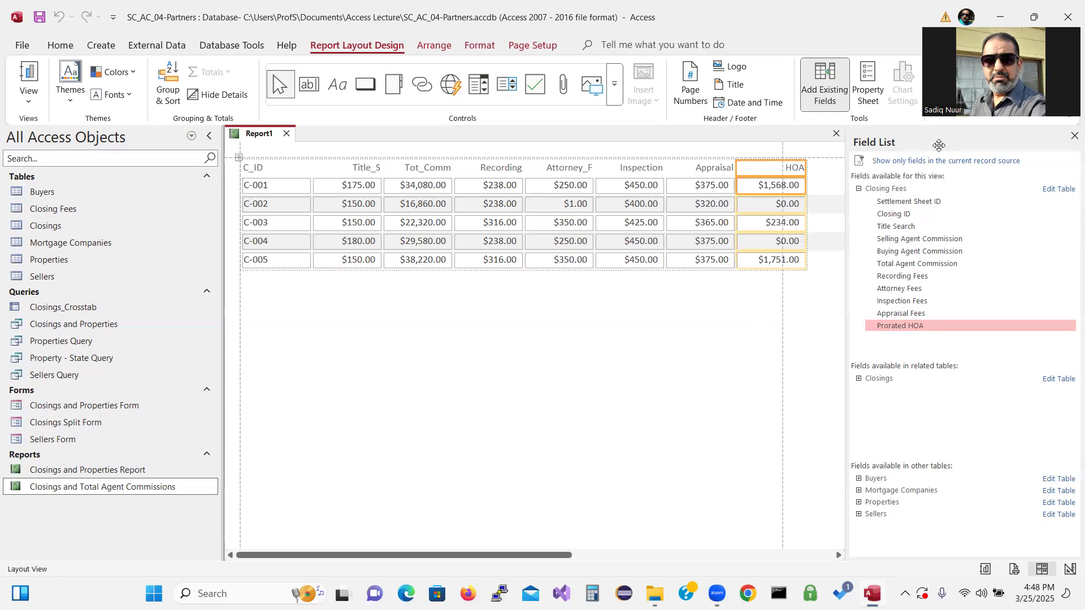
pyautogui.click(1068, 137)
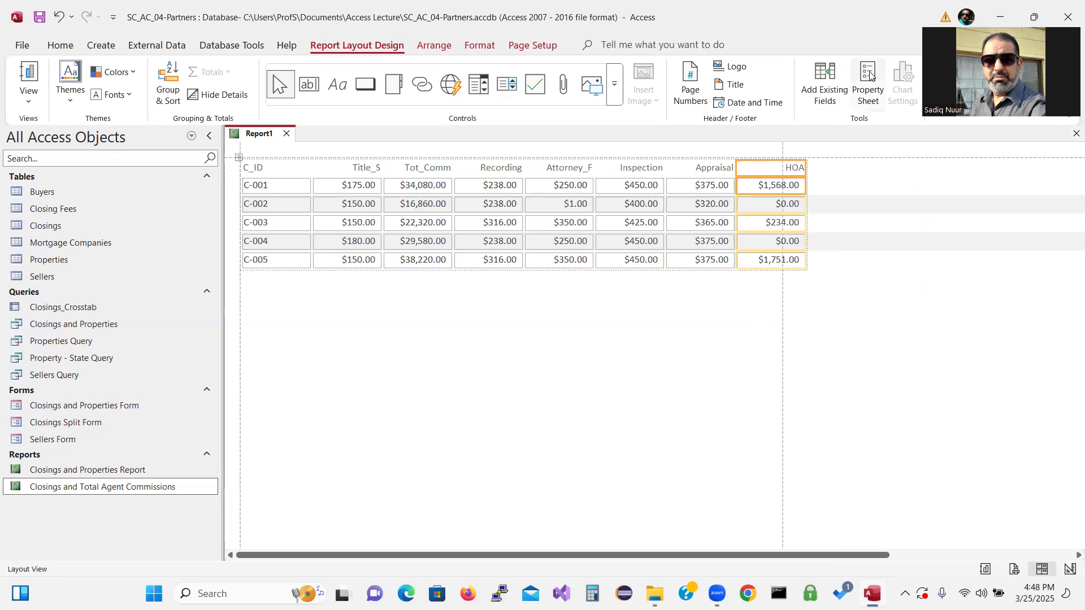
# Set the report's page orientation to landscape, comparing it with portrait.
pyautogui.scroll(-3, 871, 77)
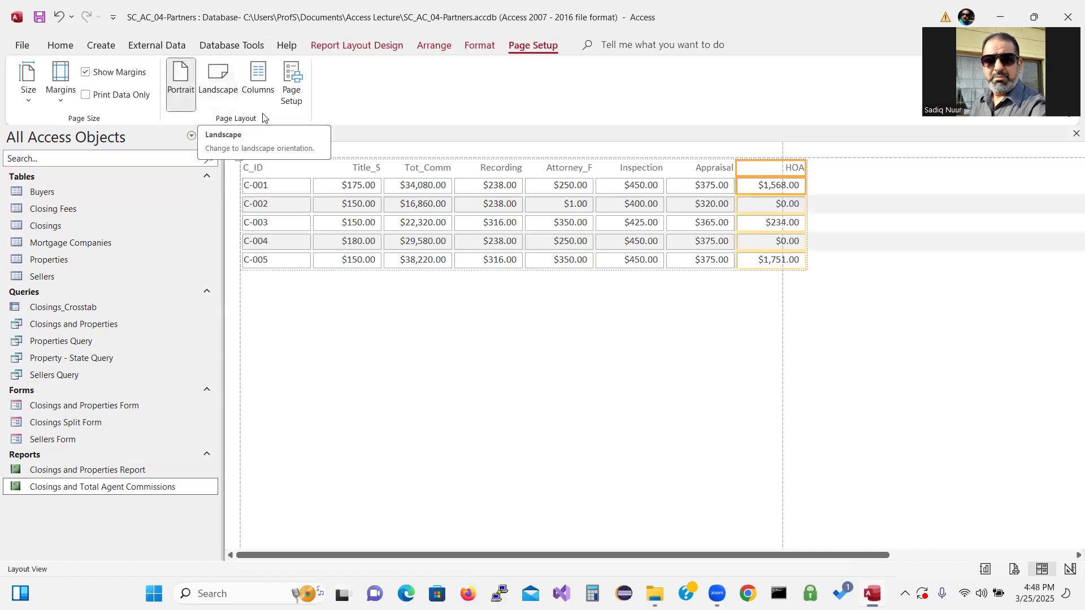
pyautogui.click(217, 79)
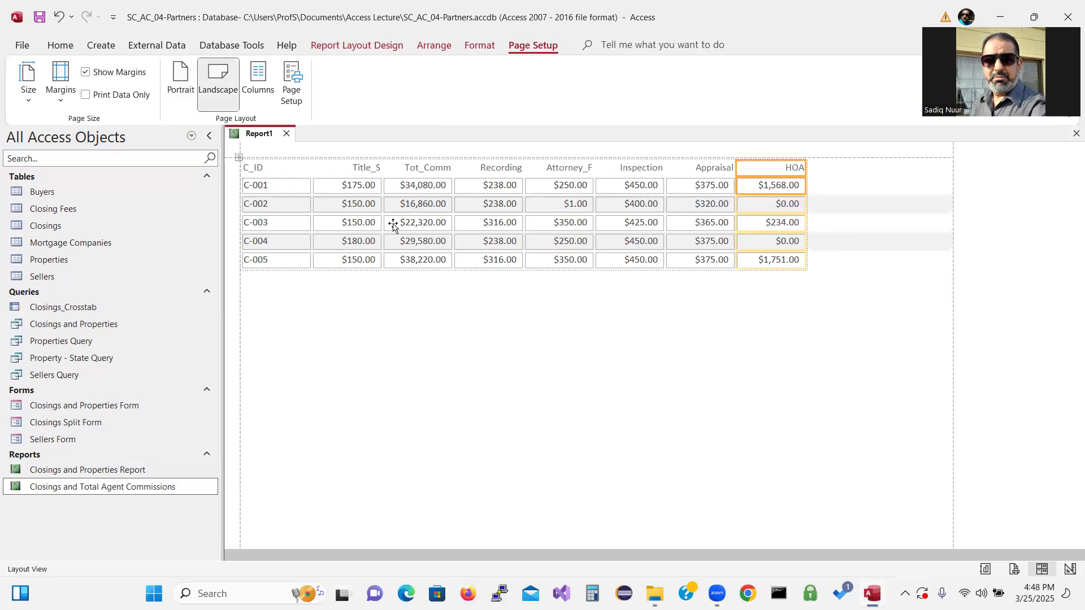
pyautogui.click(181, 82)
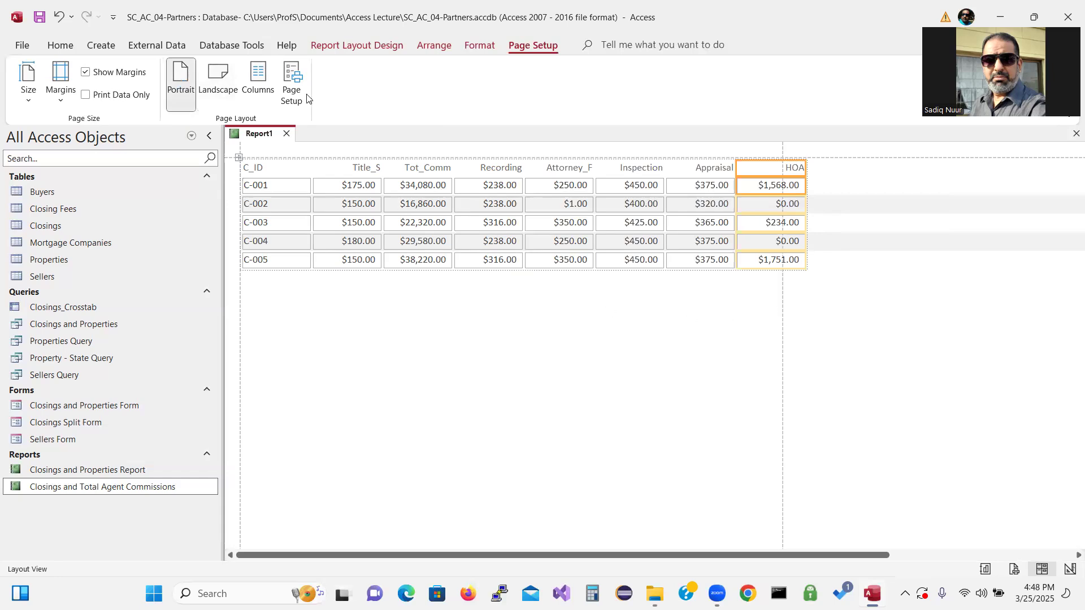
pyautogui.click(214, 80)
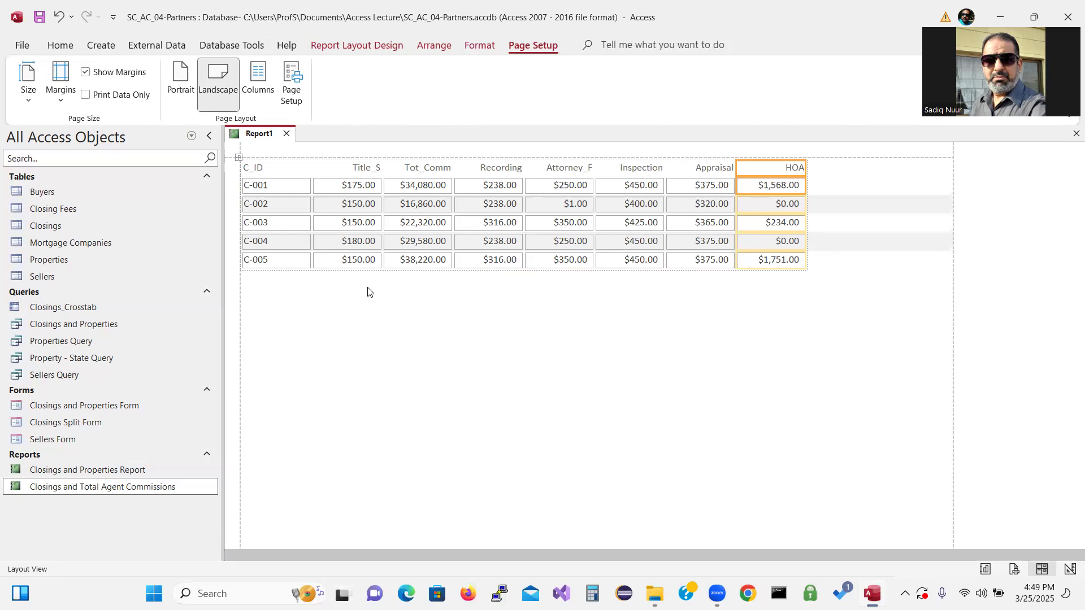
# Add a title to the report header reading "Closing Fees Report".
pyautogui.click(358, 45)
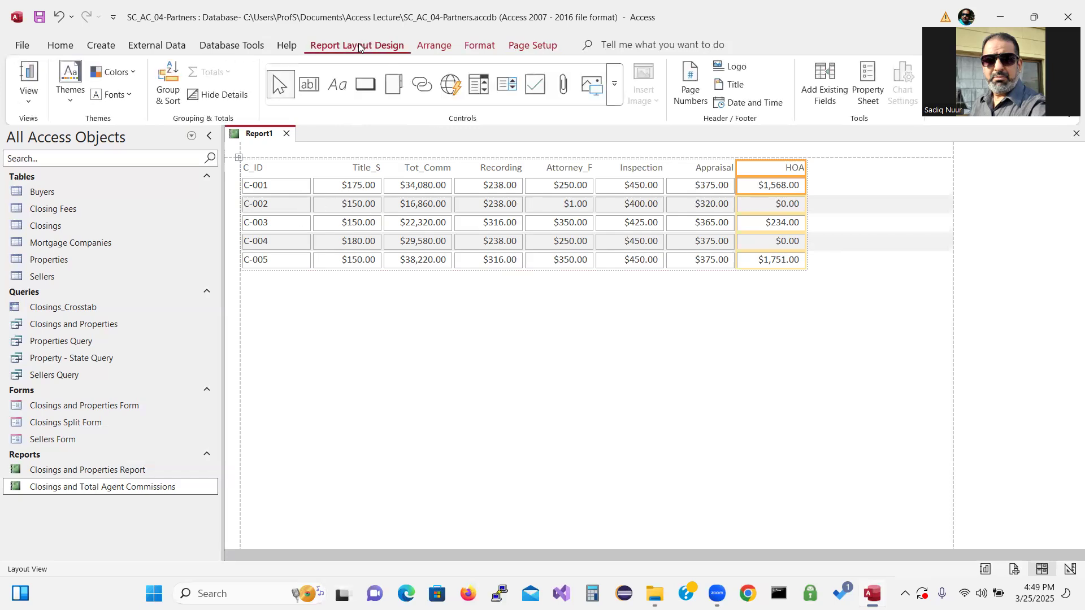
pyautogui.click(739, 87)
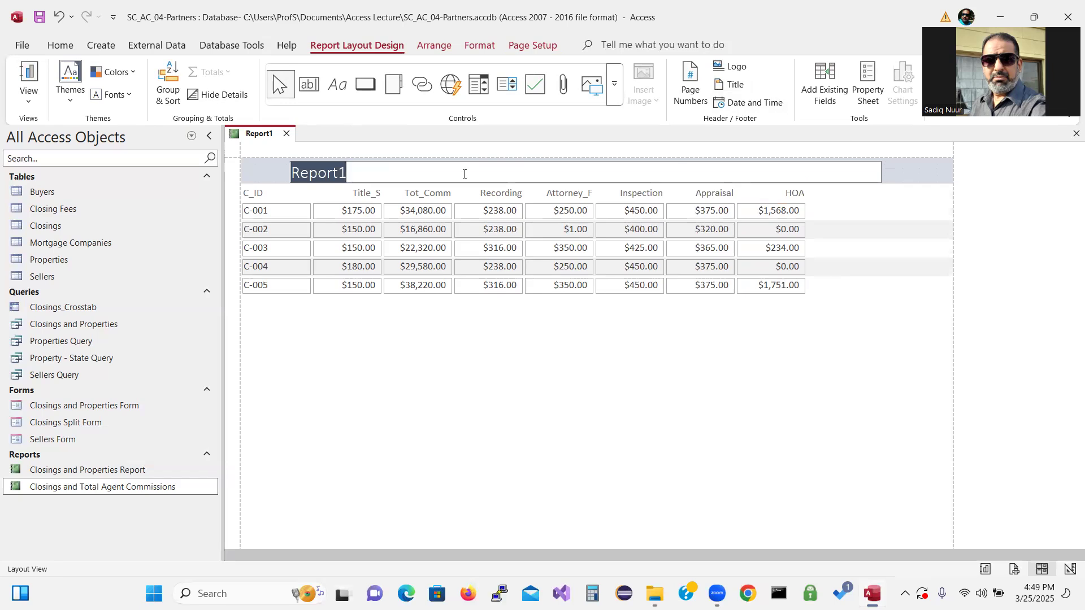
pyautogui.write('C;p')
pyautogui.press('BackSpace')
pyautogui.press('BackSpace')
pyautogui.write('losing ')
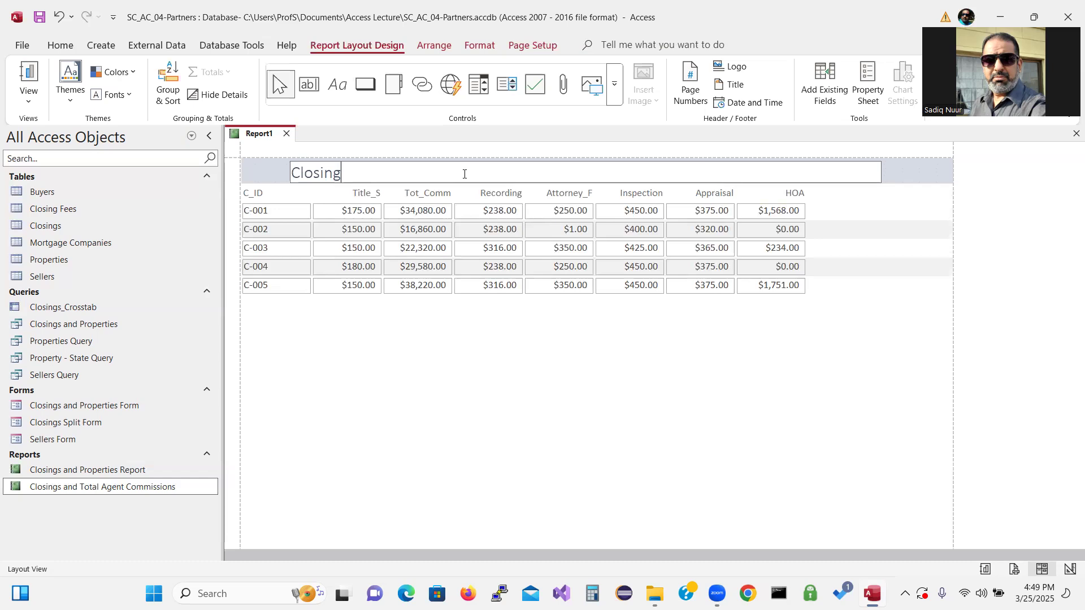
pyautogui.write('Fees Report')
# Save the report under the name Closing Fees Report.
pyautogui.click(40, 21)
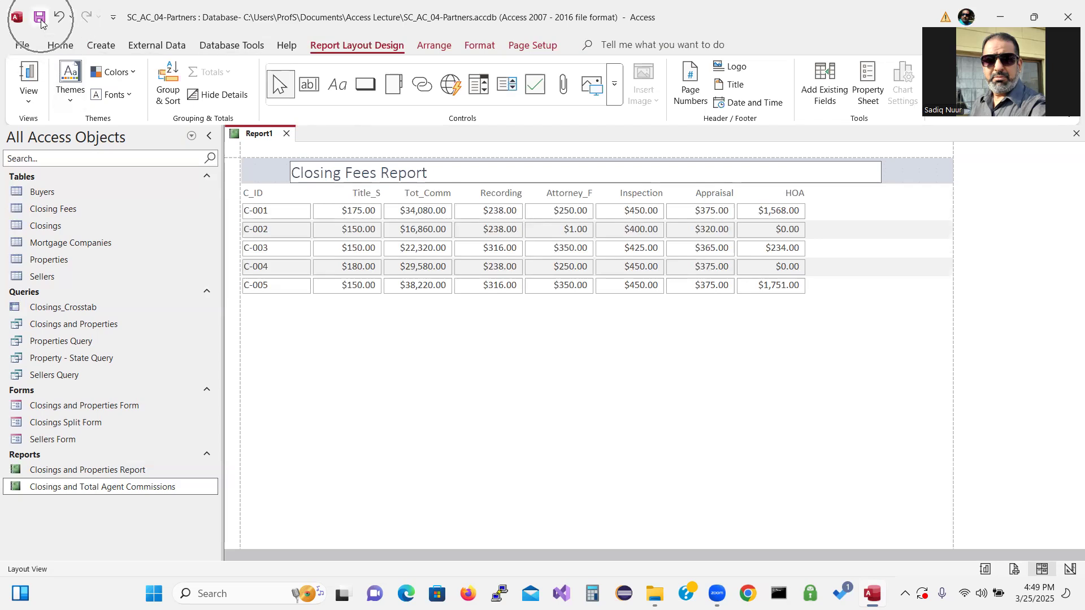
pyautogui.click(40, 21)
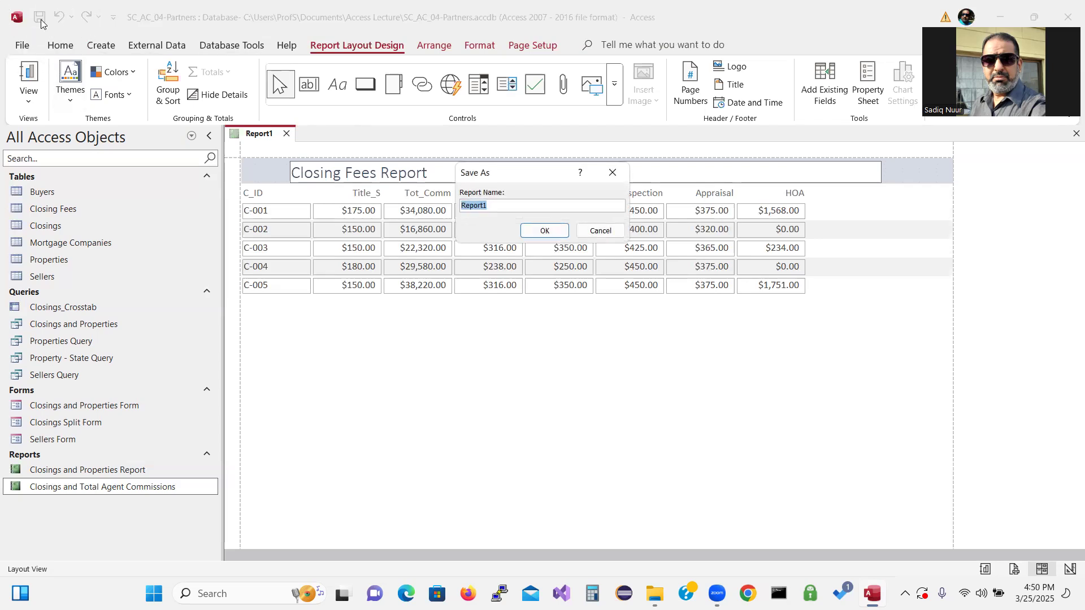
pyautogui.write('Closij')
pyautogui.press('BackSpace')
pyautogui.write('ng Fees Report')
pyautogui.click(545, 232)
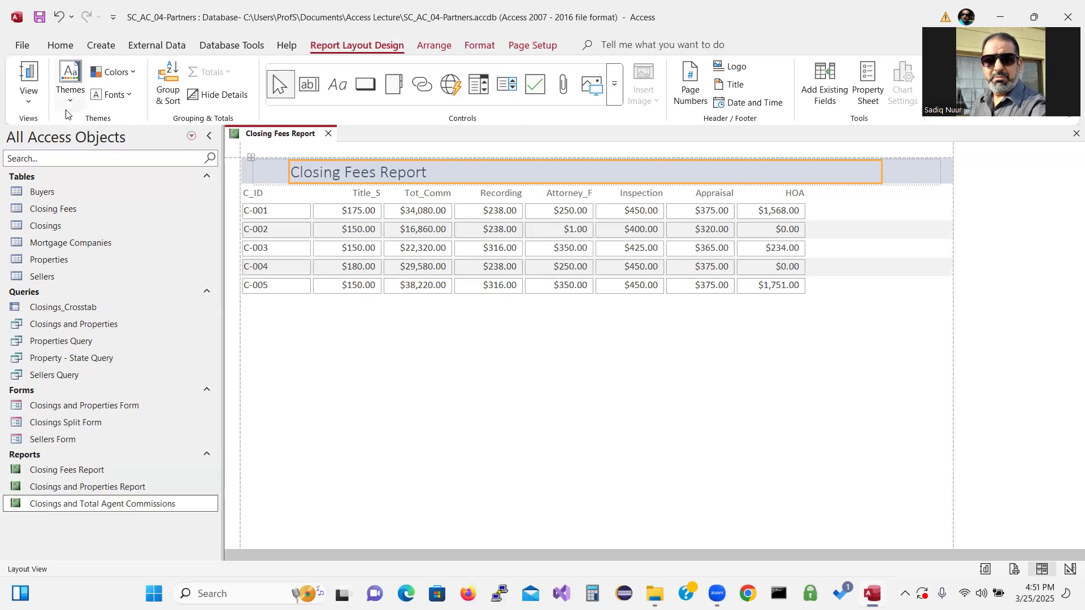
pyautogui.press('ctrl')
pyautogui.press('ctrl')
pyautogui.press('ctrl')
# Look through the available themes, theme color sets, custom theme color options and theme fonts.
pyautogui.click(71, 98)
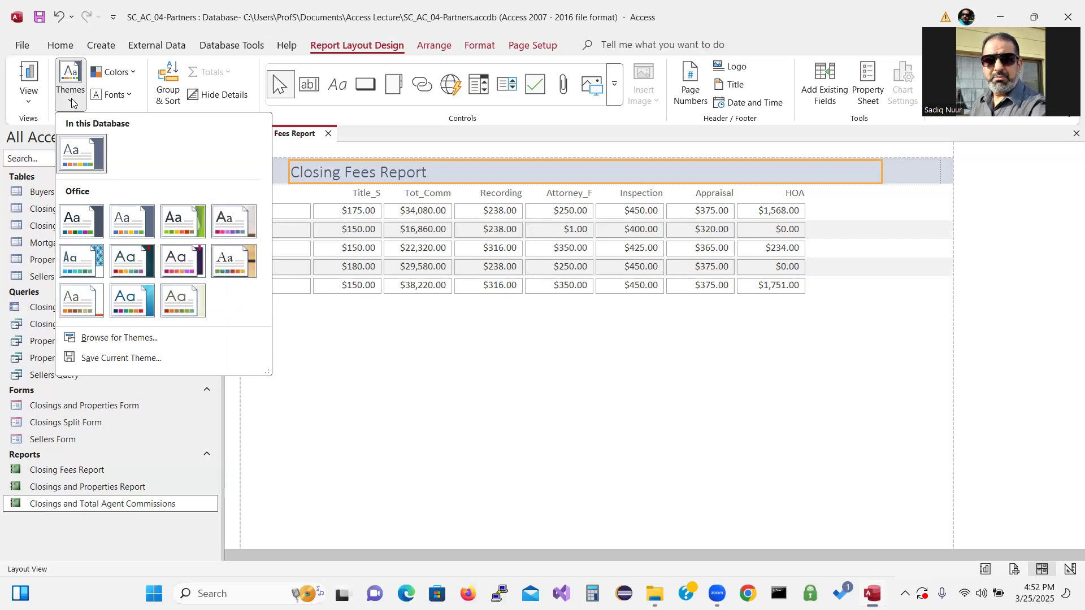
pyautogui.click(132, 72)
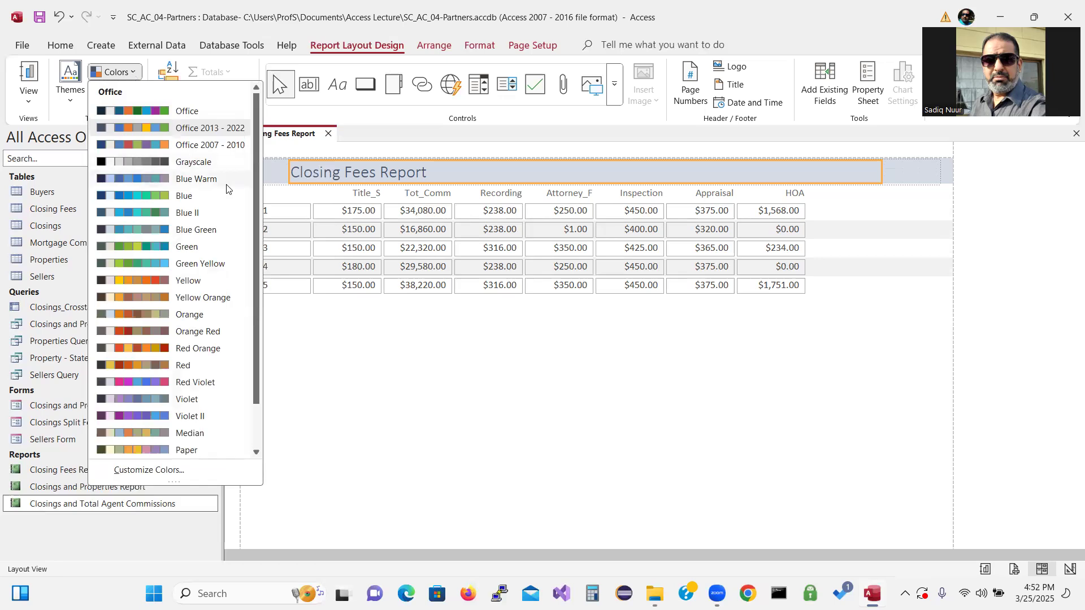
pyautogui.scroll(-1, 229, 331)
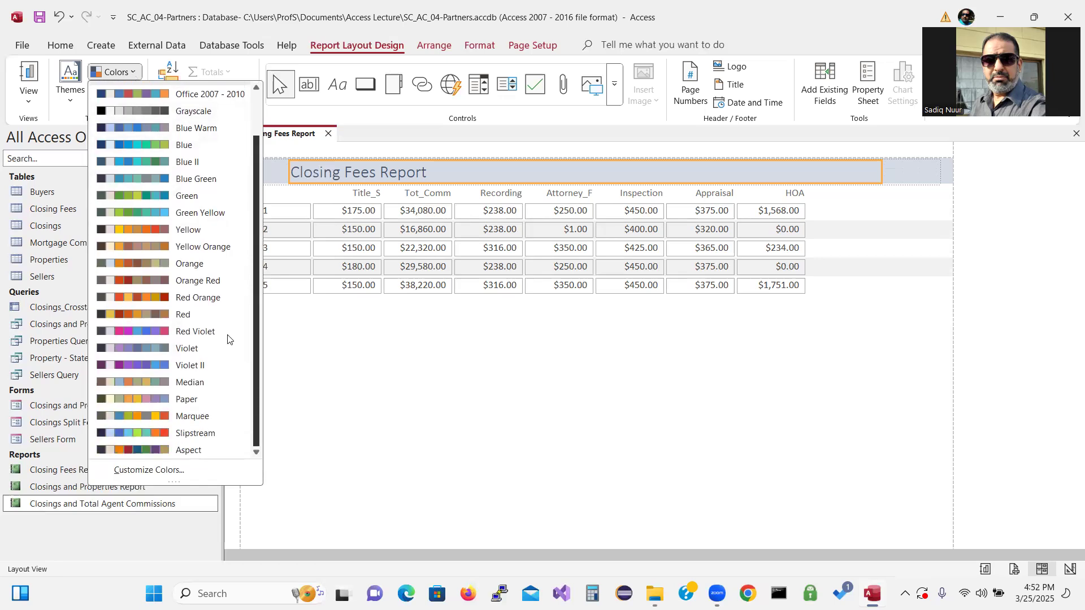
pyautogui.click(145, 470)
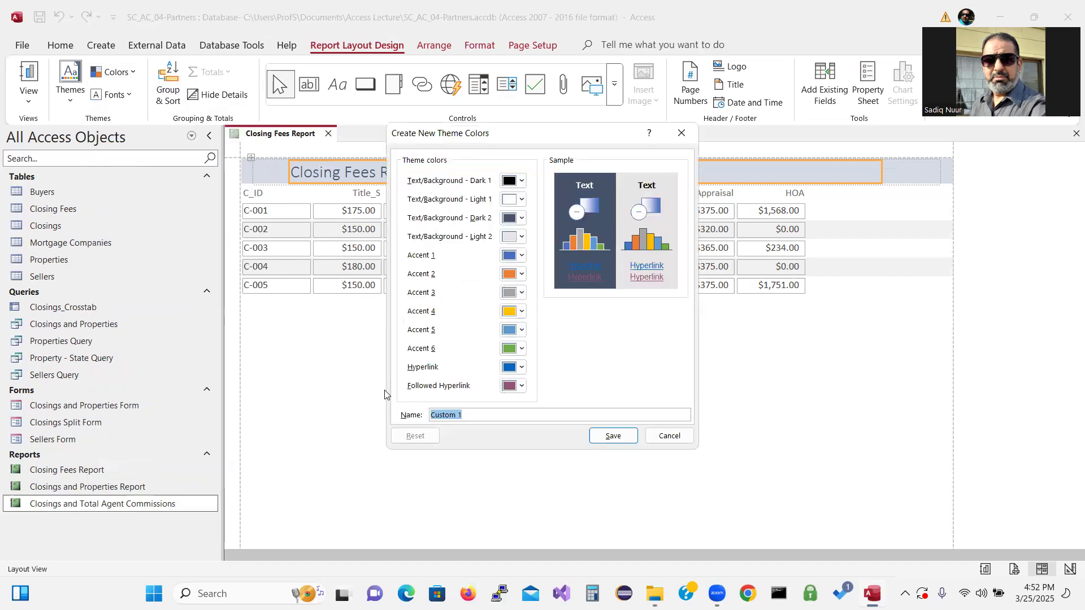
pyautogui.click(667, 437)
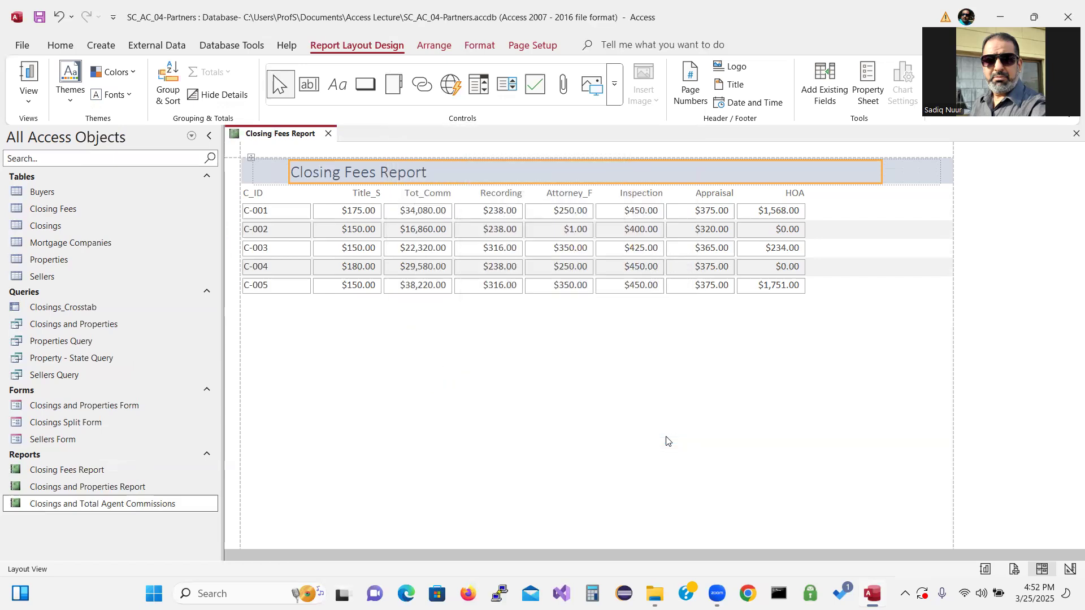
pyautogui.click(126, 96)
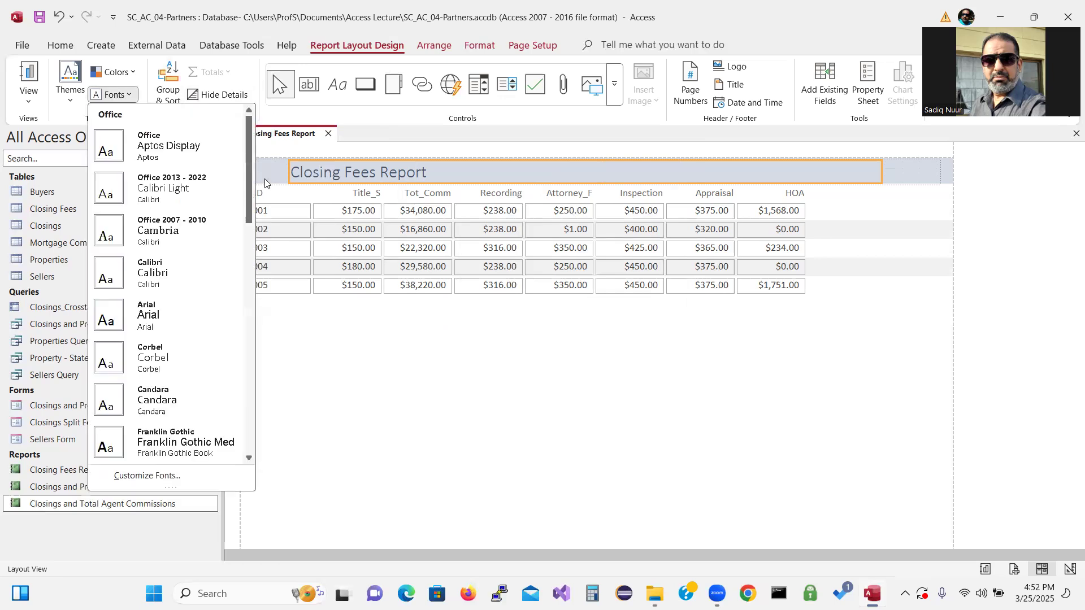
pyautogui.moveTo(248, 188)
pyautogui.mouseDown()
pyautogui.moveTo(235, 266)
pyautogui.moveTo(240, 430)
pyautogui.moveTo(252, 191)
pyautogui.mouseUp()
# Apply the green-accented Office theme listed just before Gallery, then close the Closing Fees Report and save its design changes.
pyautogui.click(70, 109)
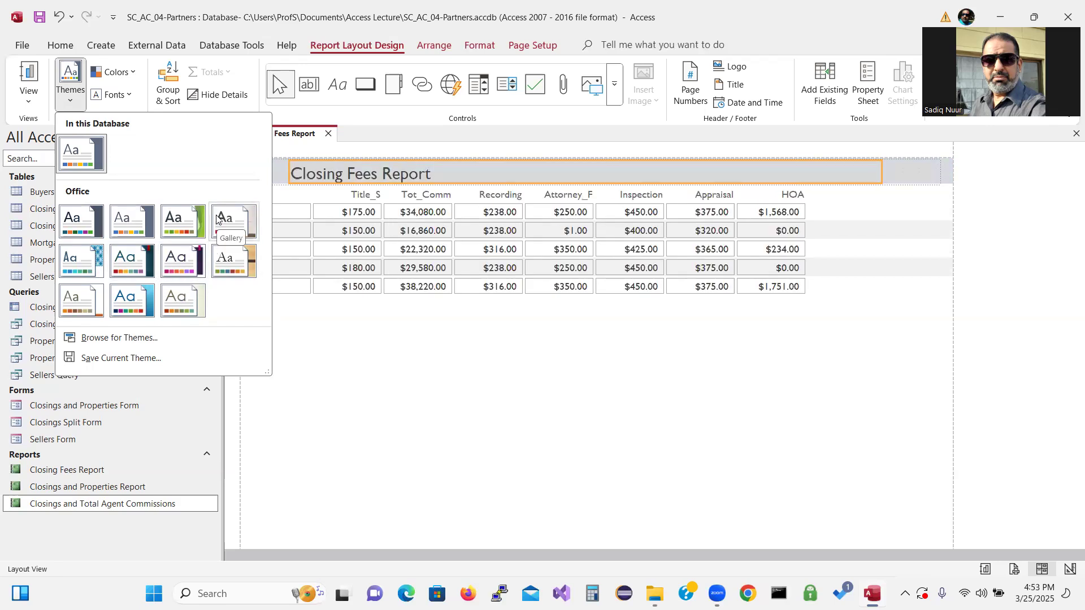
pyautogui.click(184, 220)
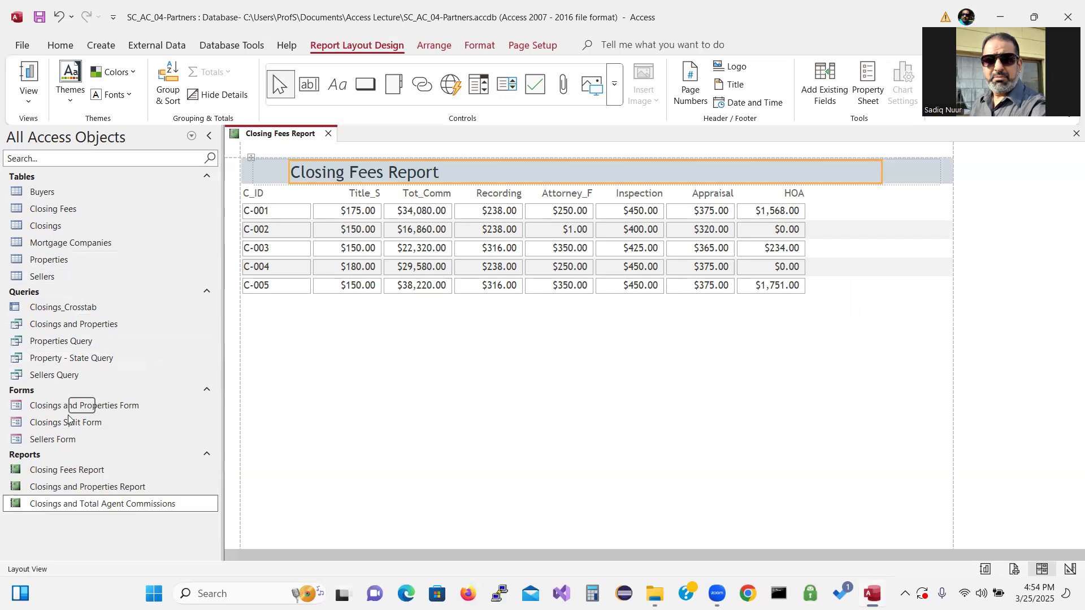
pyautogui.click(328, 134)
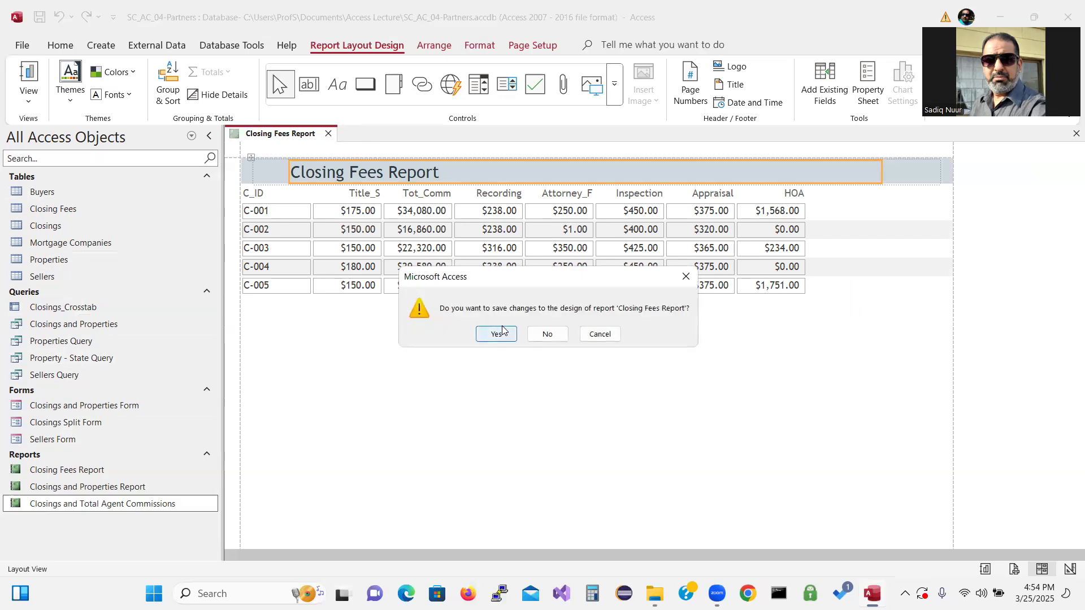
pyautogui.click(497, 334)
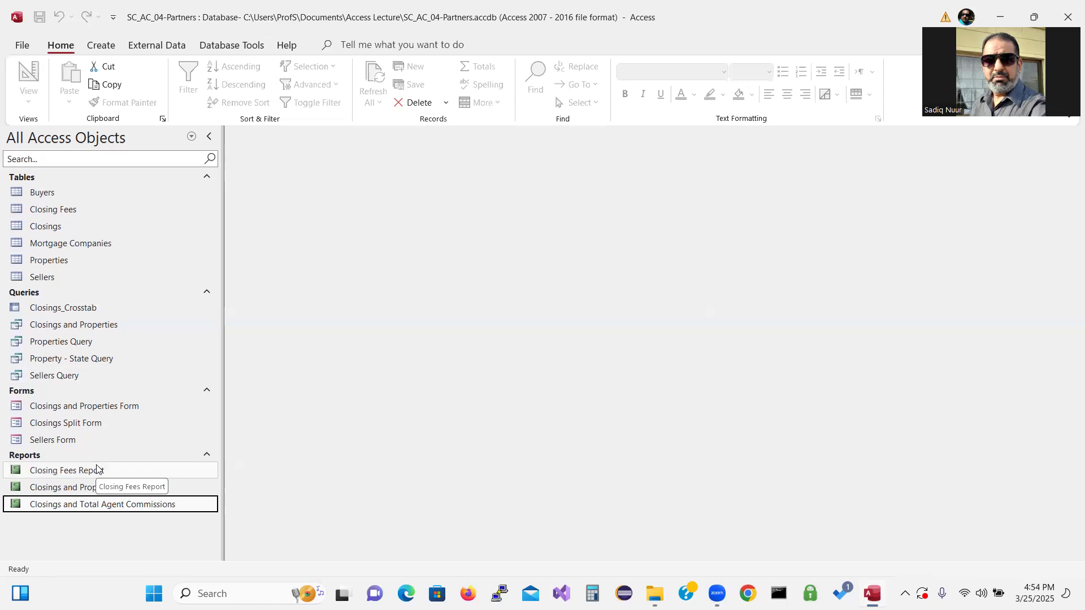
# Open the Closings and Properties Report in Layout View.
pyautogui.click(97, 488)
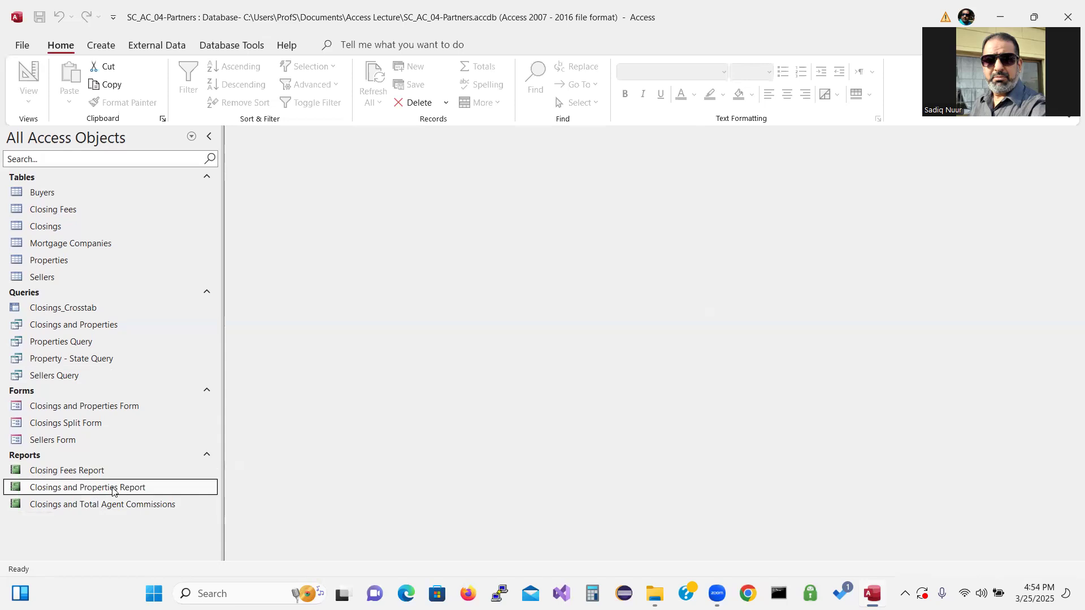
pyautogui.rightClick(113, 491)
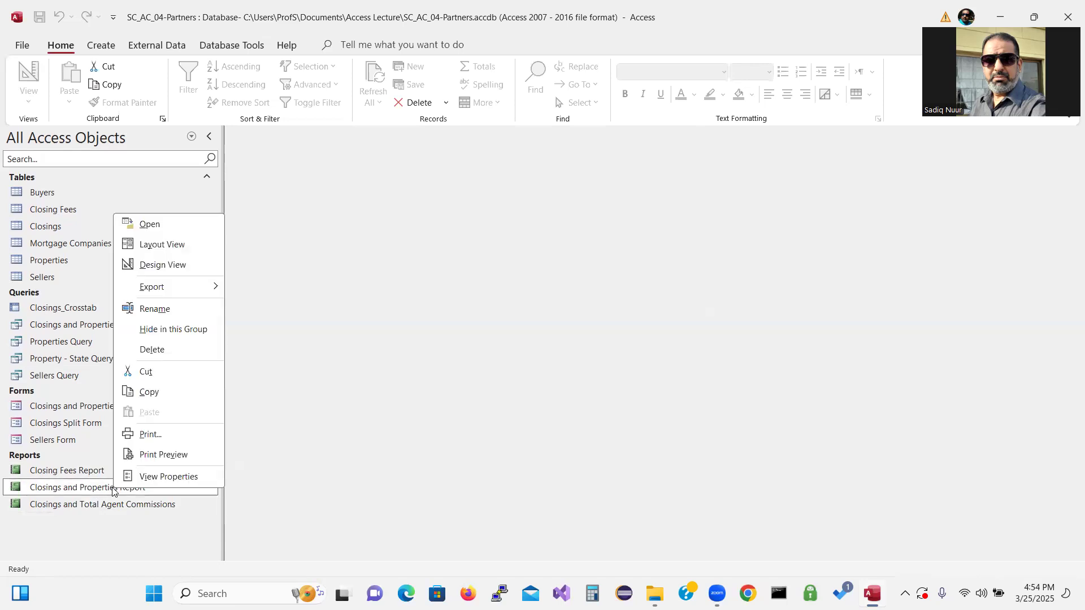
pyautogui.click(162, 244)
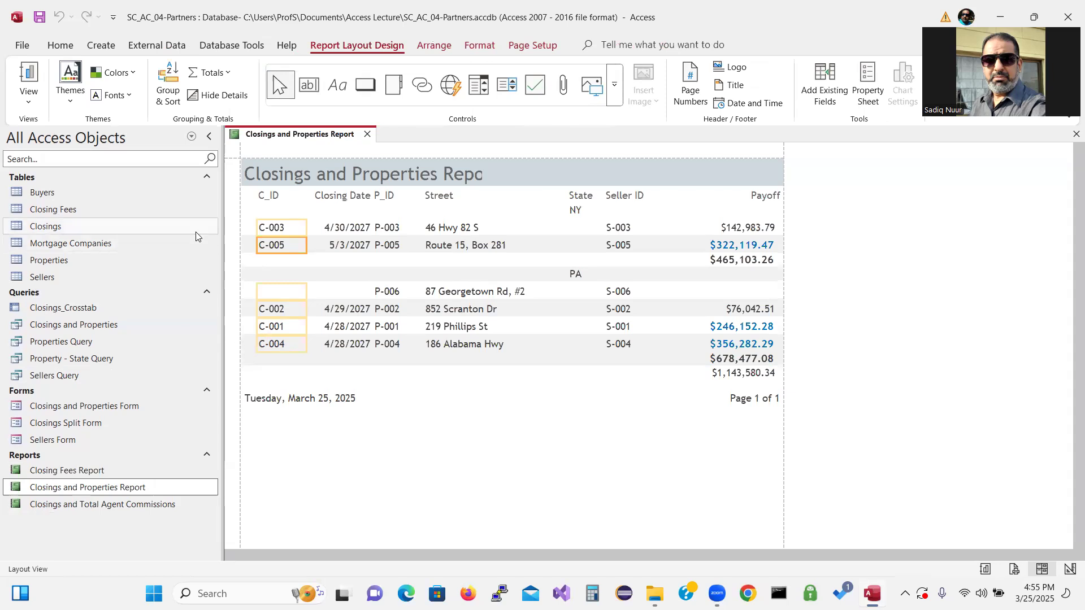
# Hide the detail records in the Closings and Properties Report, then close the report without saving the design changes.
pyautogui.click(223, 96)
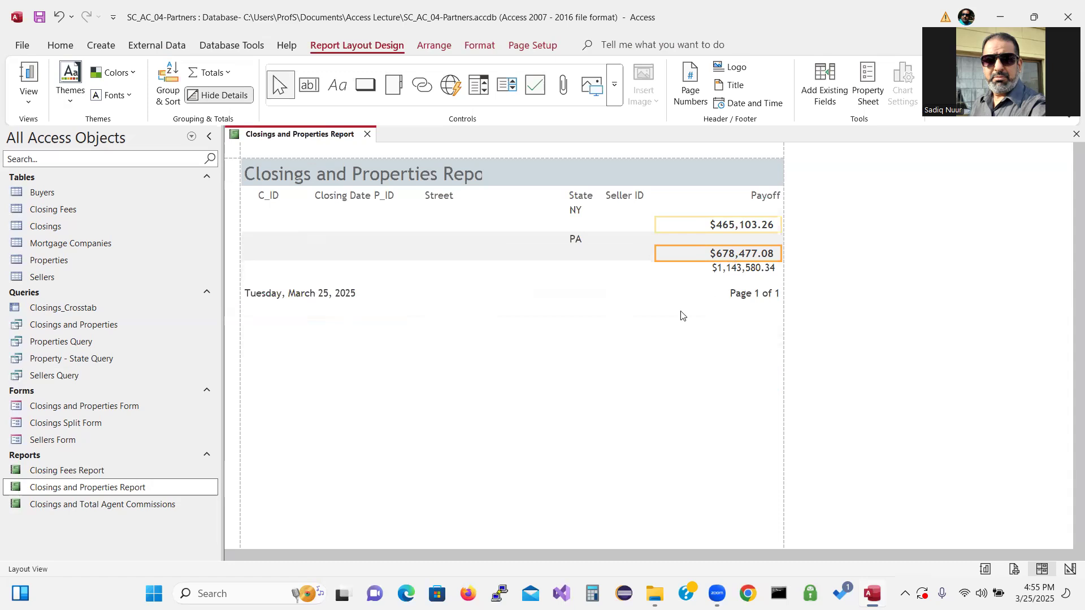
pyautogui.click(367, 136)
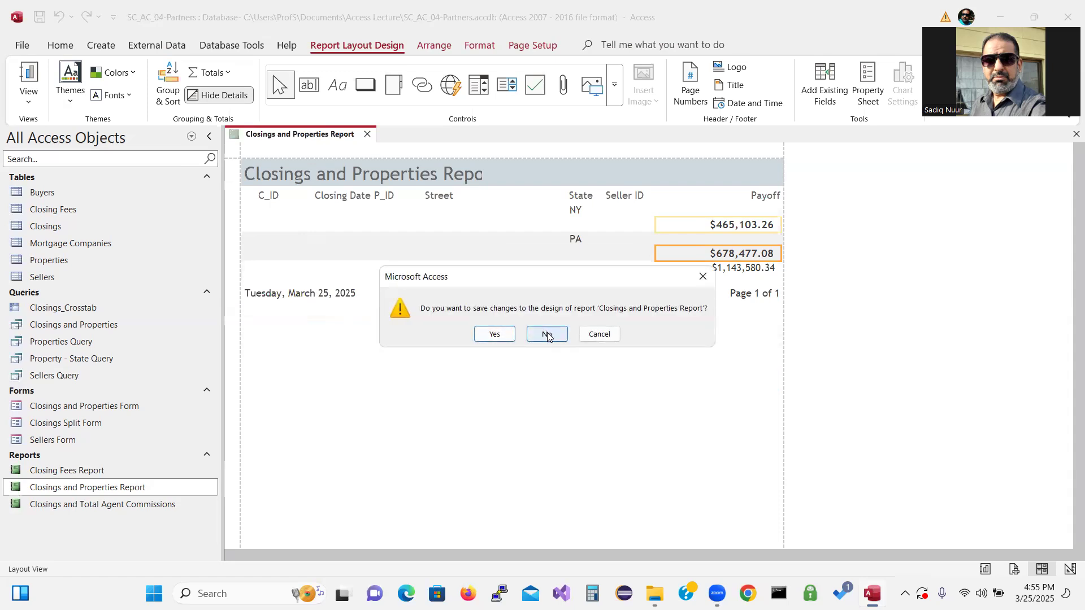
pyautogui.click(548, 335)
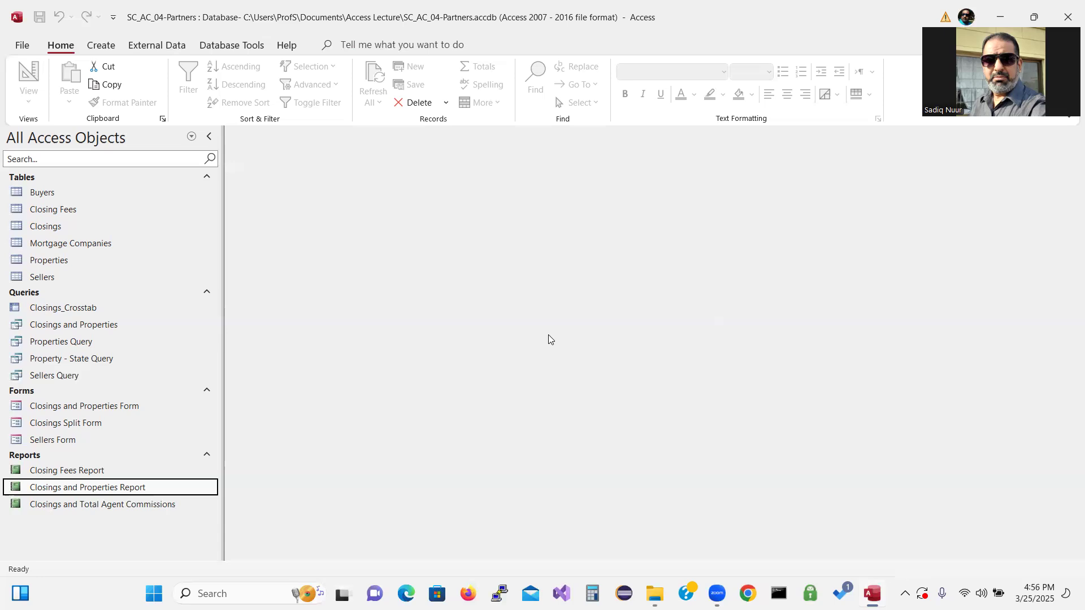
# Start a Form Wizard form on the Mortgage Companies table with the Mortgage Company Name, Address and Portal fields.
pyautogui.click(90, 245)
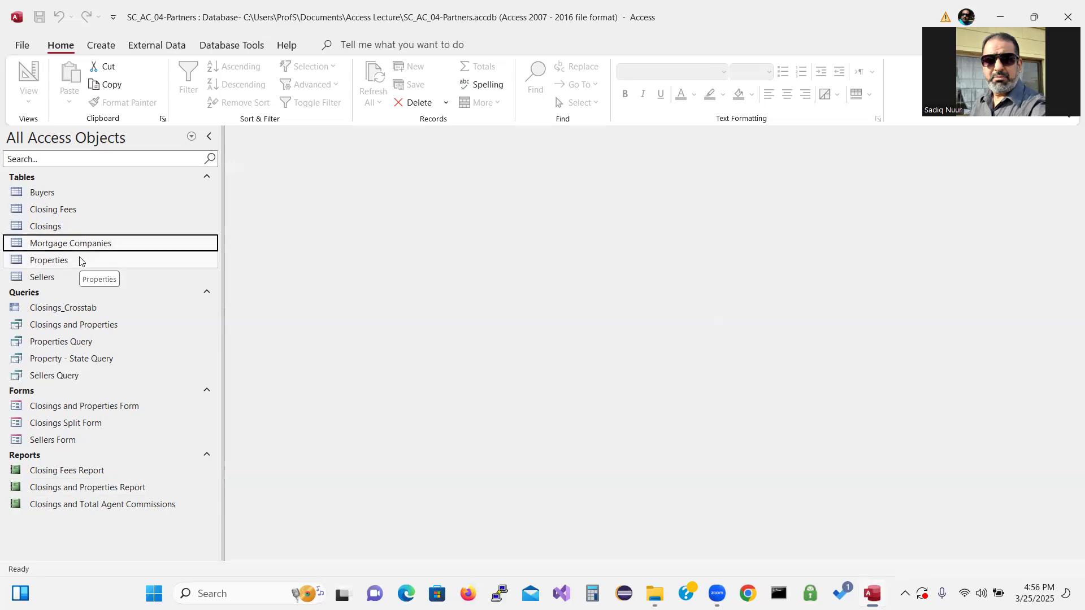
pyautogui.click(97, 48)
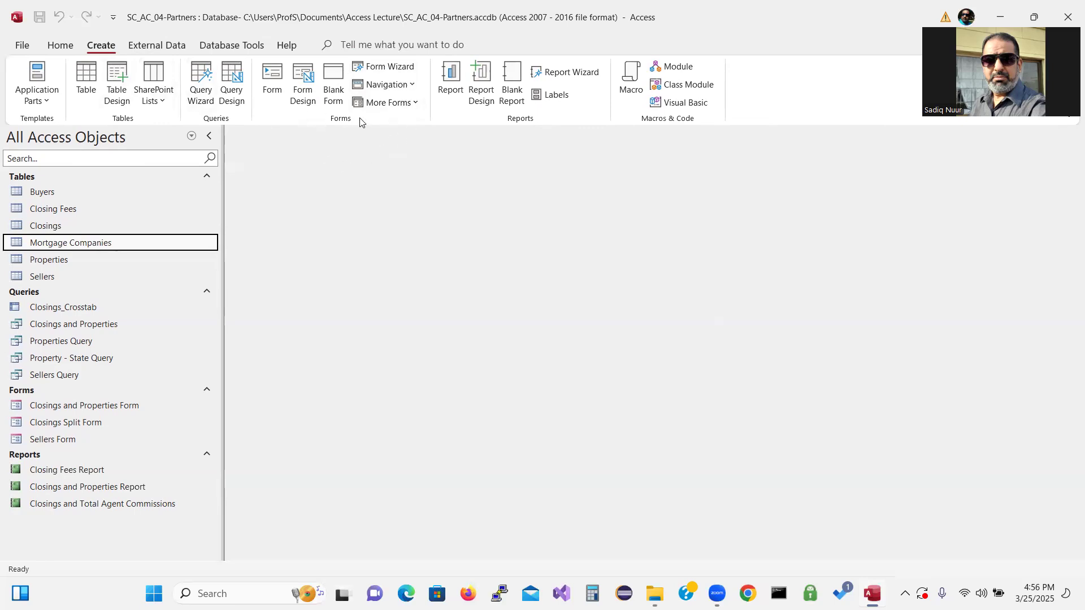
pyautogui.click(393, 70)
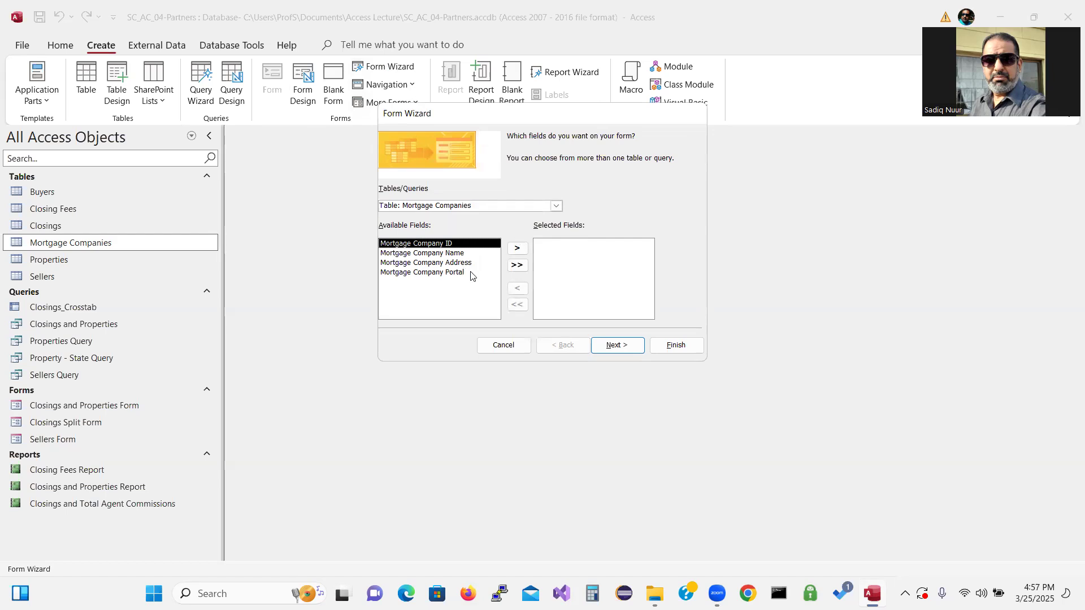
pyautogui.doubleClick(468, 254)
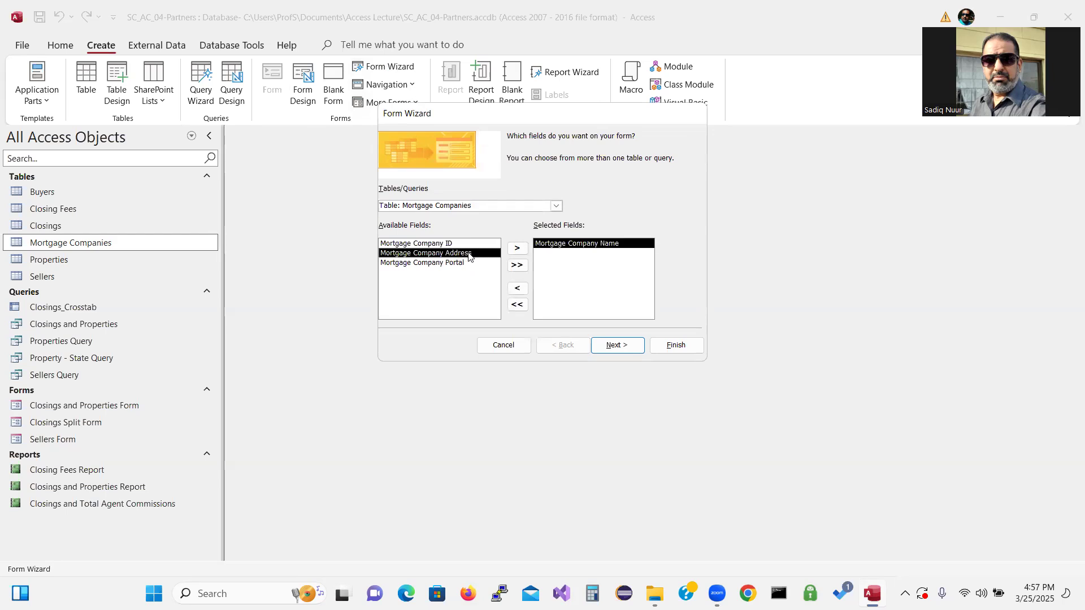
pyautogui.doubleClick(468, 254)
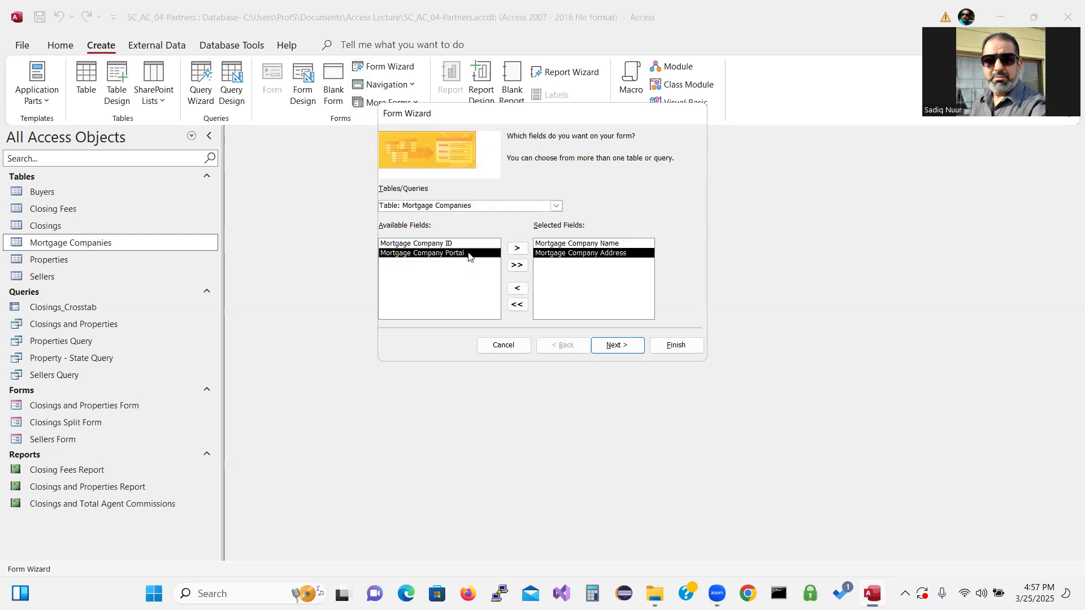
pyautogui.doubleClick(468, 254)
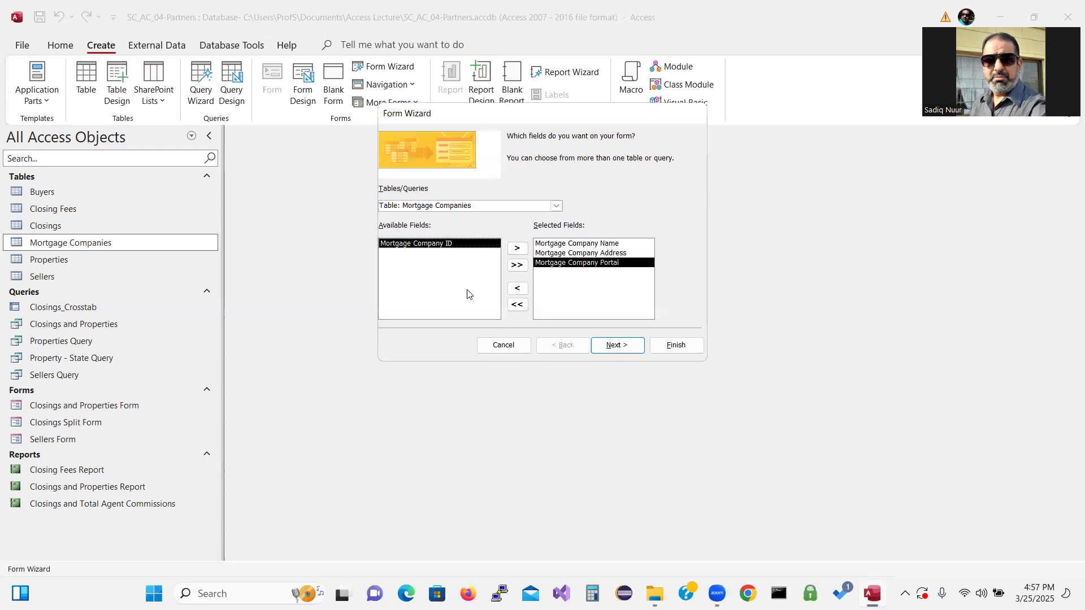
pyautogui.click(623, 347)
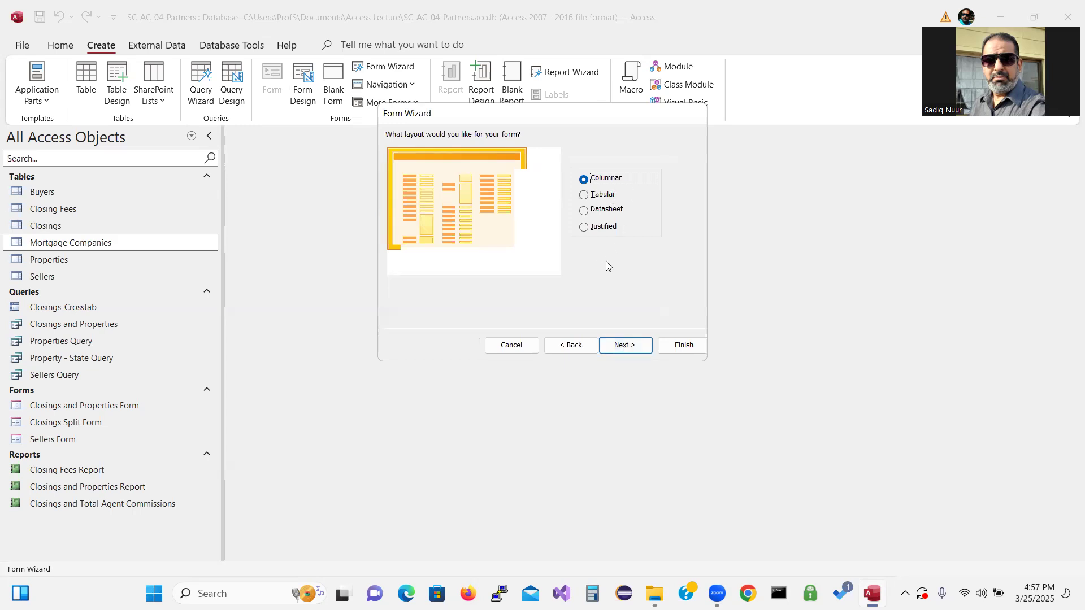
# Preview the Tabular, Datasheet and Justified form layouts, then choose the Columnar layout.
pyautogui.click(584, 195)
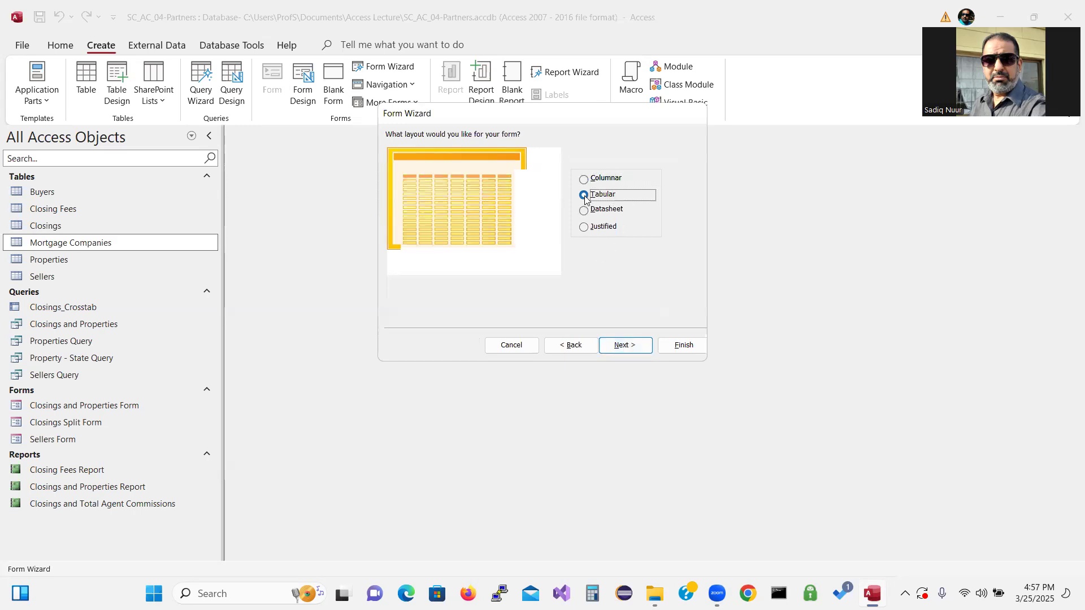
pyautogui.click(585, 213)
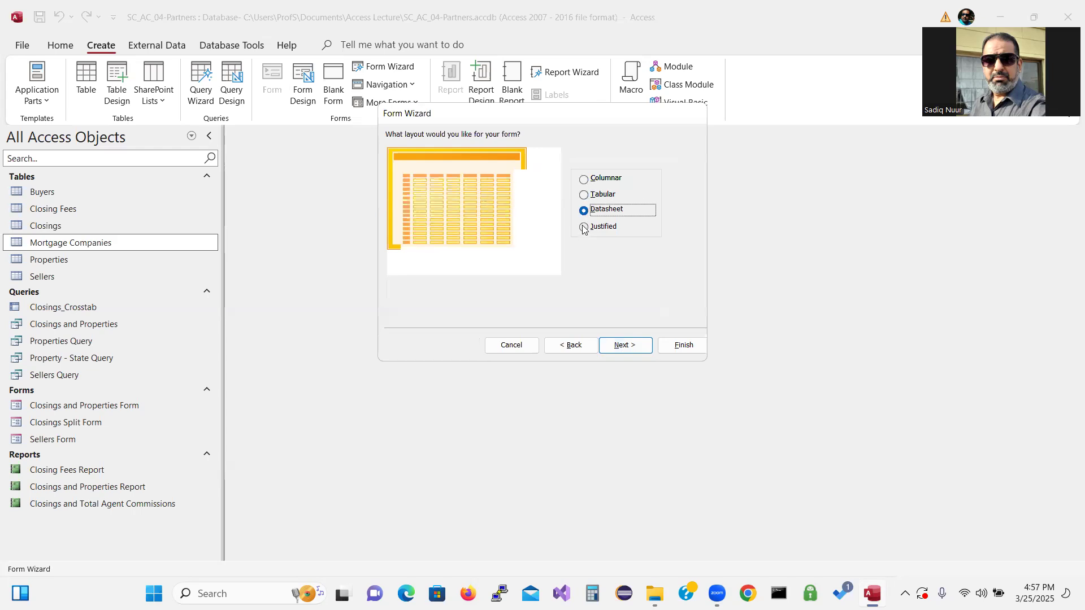
pyautogui.click(584, 228)
pyautogui.click(584, 180)
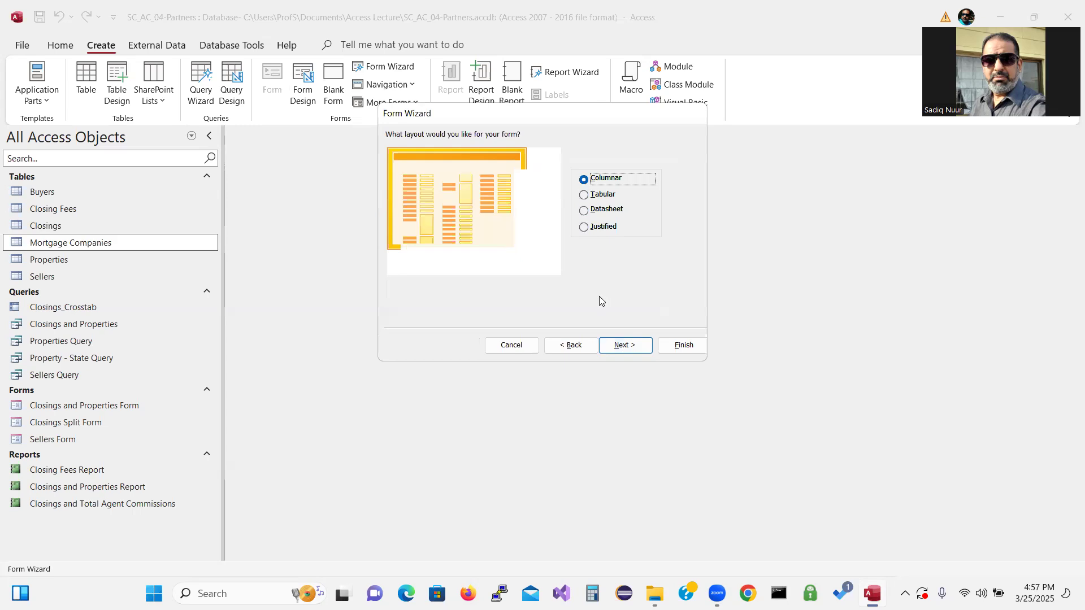
pyautogui.click(616, 345)
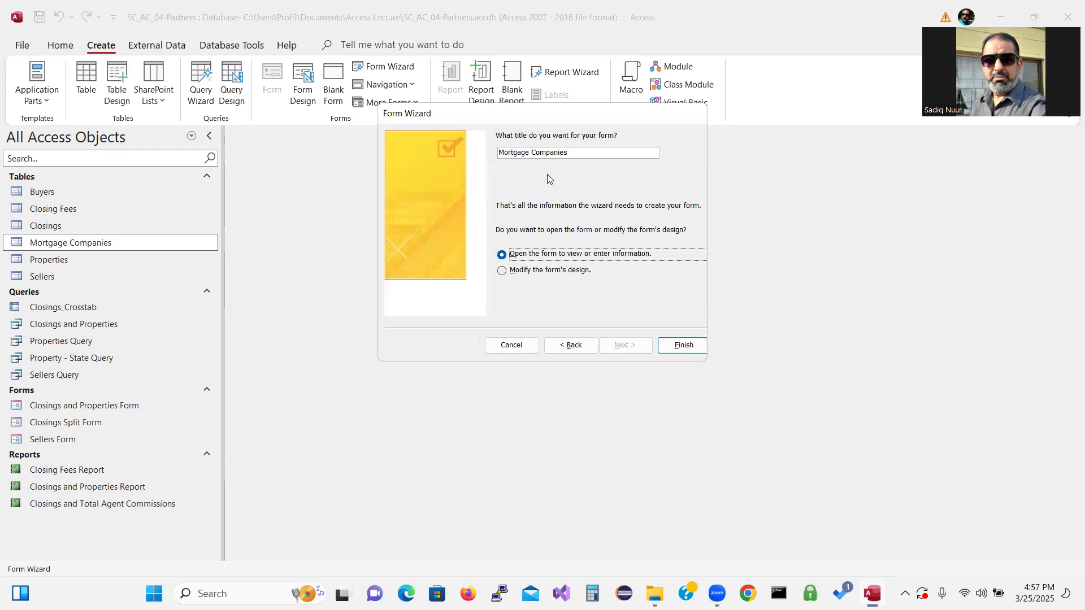
# Title the form Mortgage Companies Form and finish the wizard with the form opened for viewing.
pyautogui.click(583, 151)
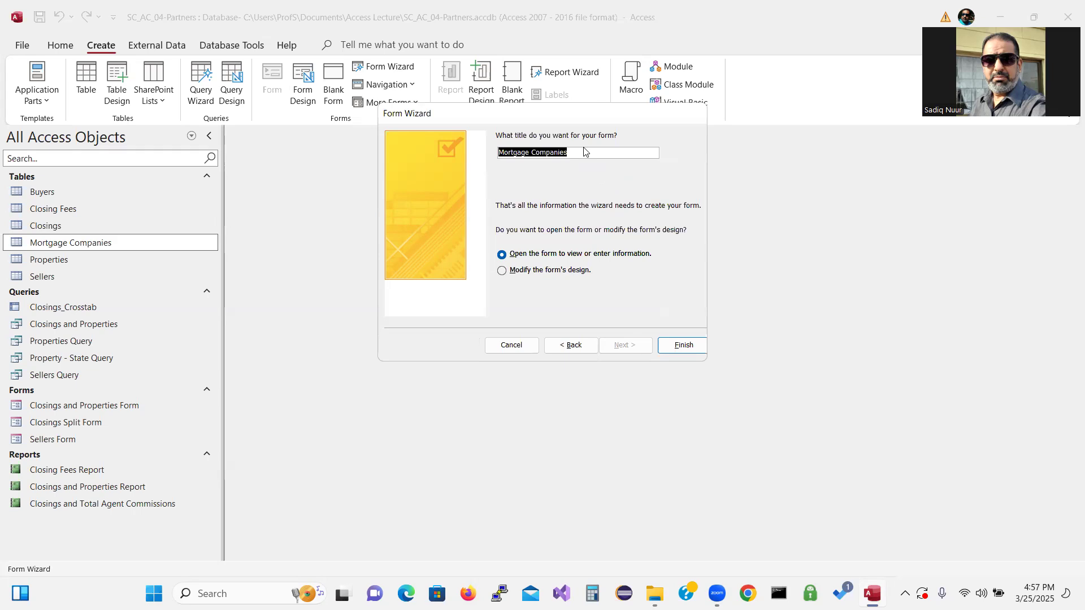
pyautogui.click(576, 151)
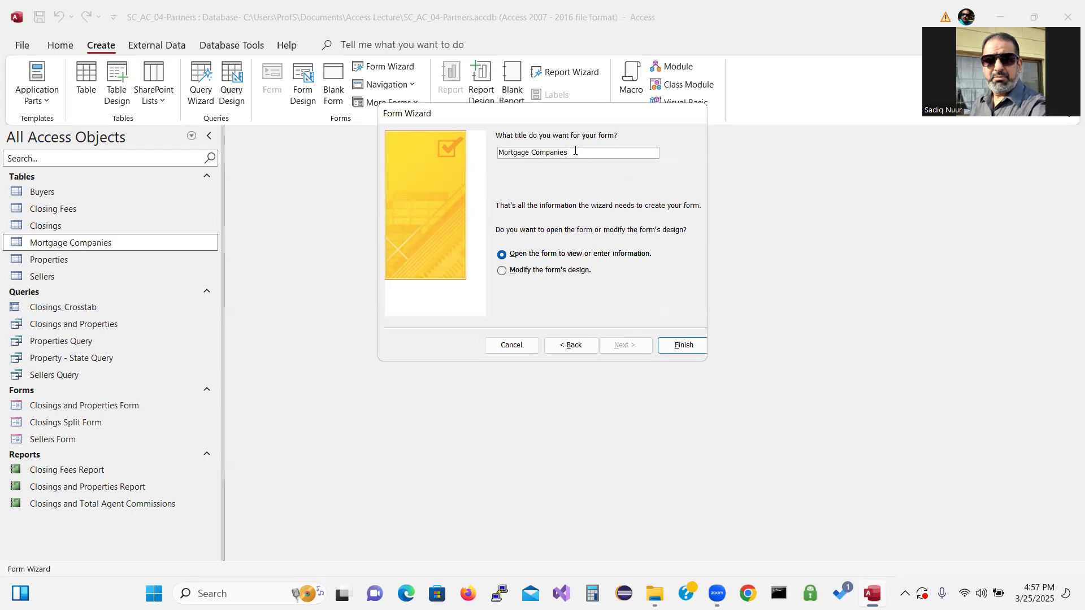
pyautogui.write('Form')
pyautogui.click(684, 347)
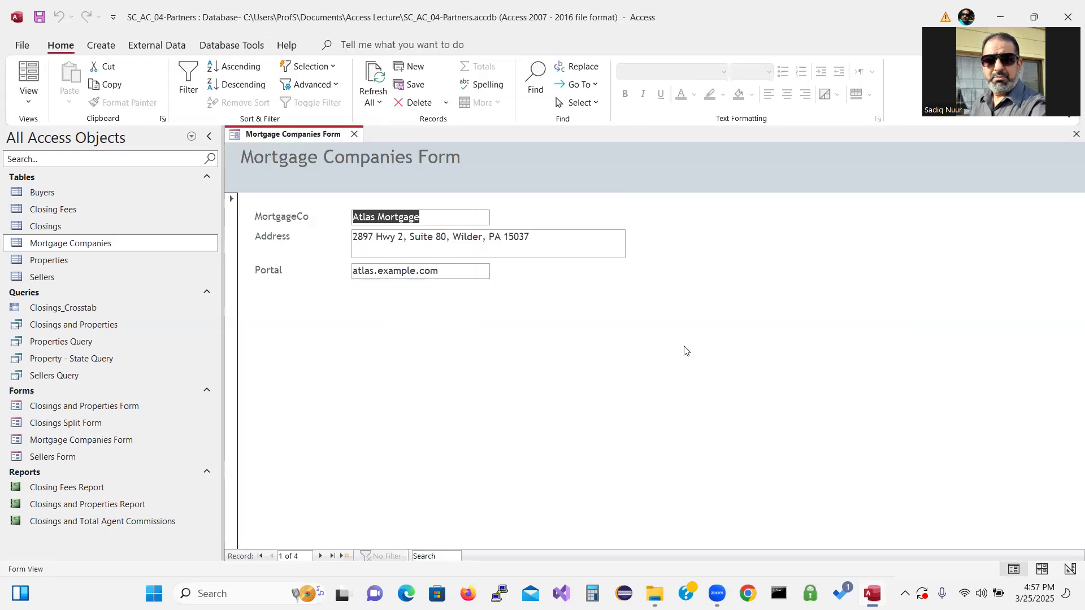
# Browse through the records of the Mortgage Companies Form up to the last one and return to the first.
pyautogui.click(381, 542)
pyautogui.press('ctrl')
pyautogui.press('ctrl')
pyautogui.press('ctrl')
pyautogui.click(320, 556)
pyautogui.click(320, 557)
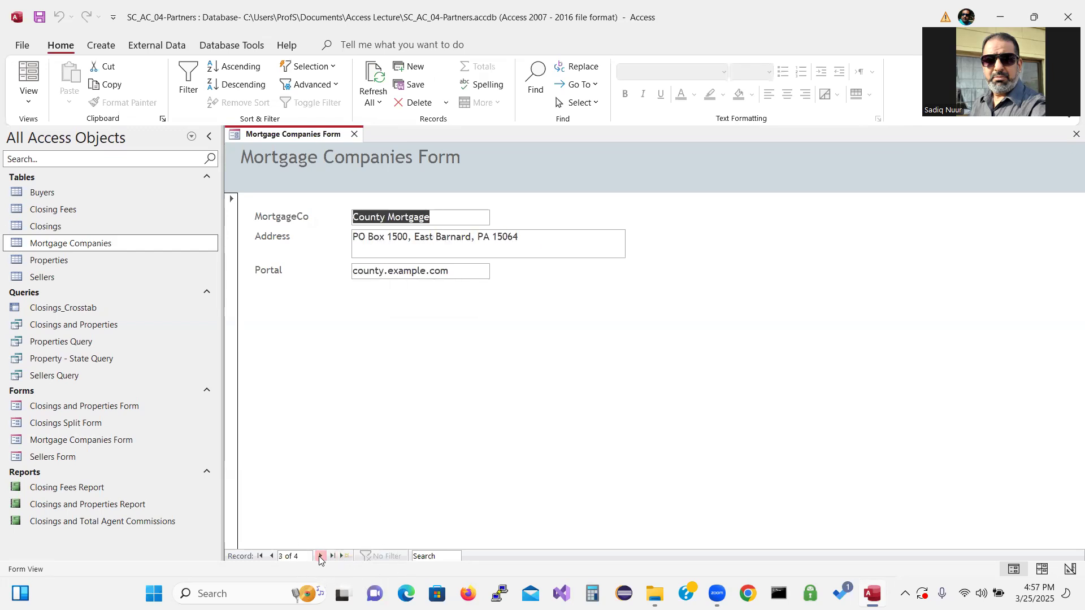
pyautogui.click(320, 556)
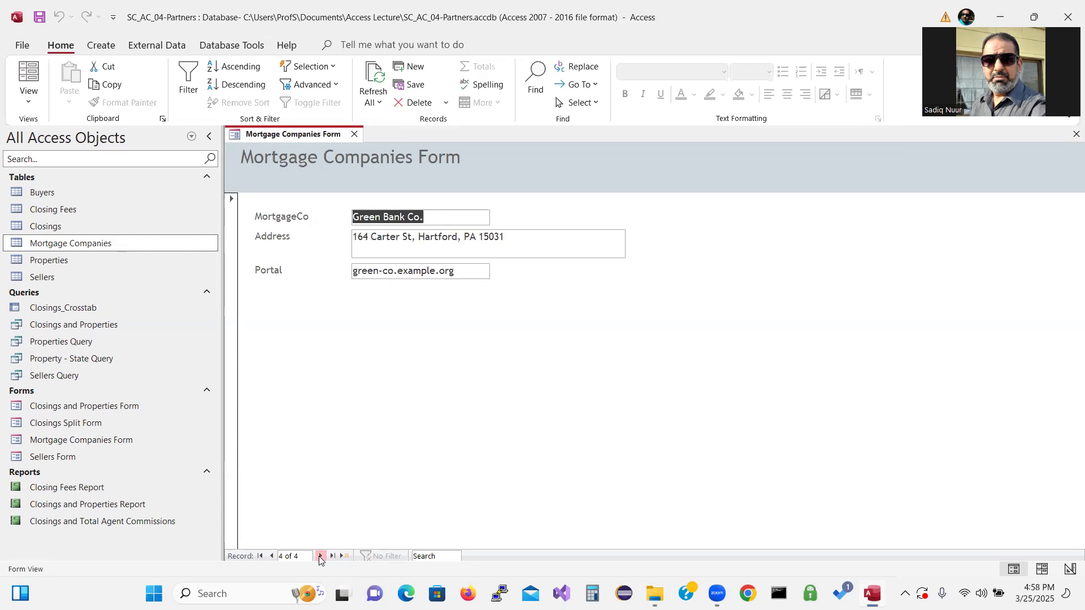
pyautogui.click(272, 556)
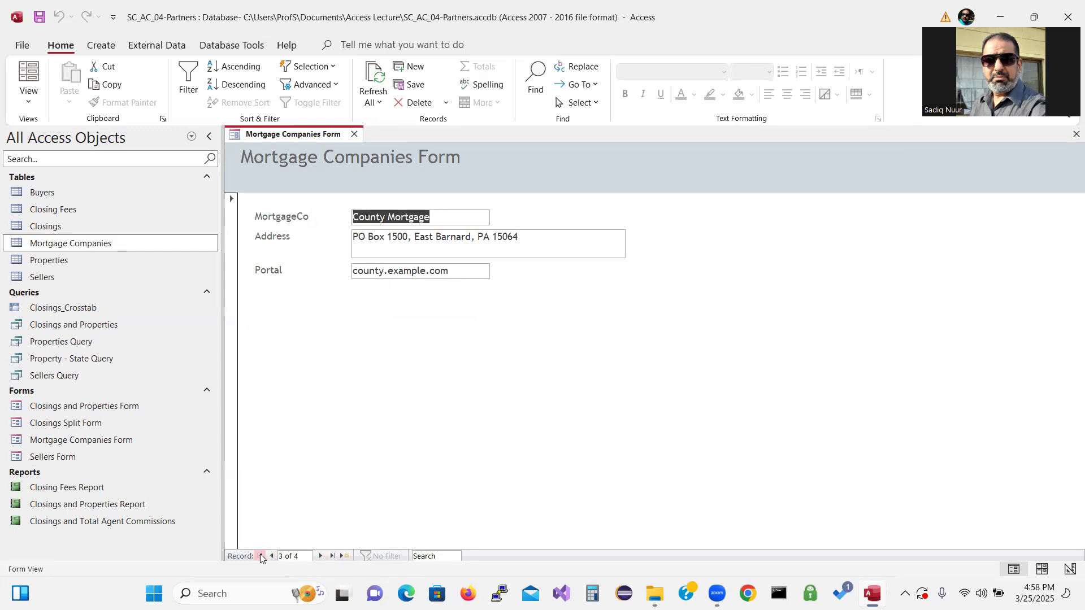
pyautogui.click(260, 556)
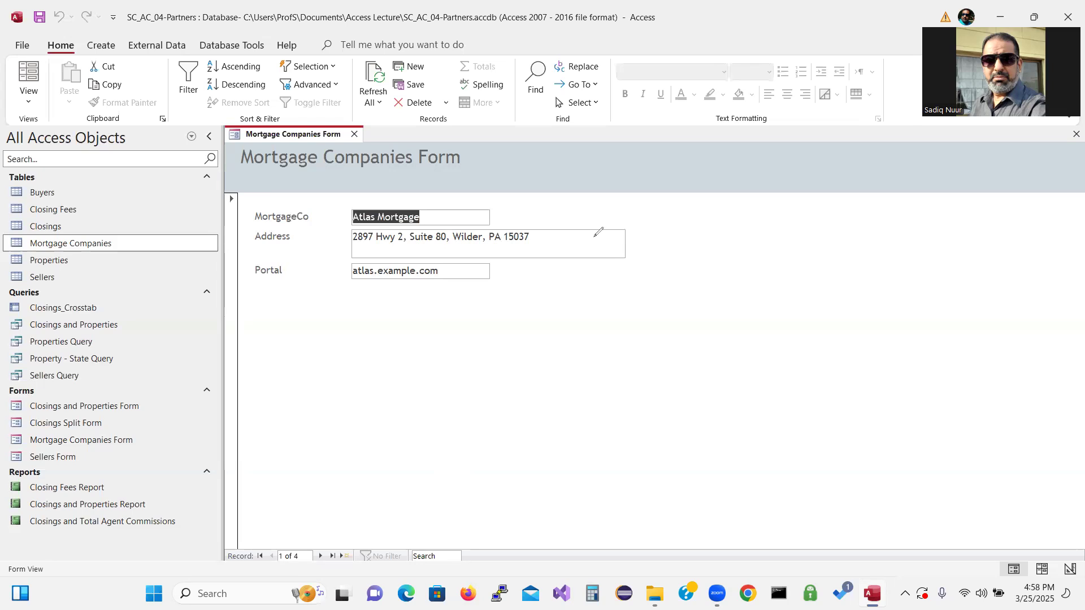
pyautogui.moveTo(298, 370)
pyautogui.mouseDown()
pyautogui.moveTo(296, 282)
pyautogui.moveTo(287, 276)
pyautogui.mouseUp()
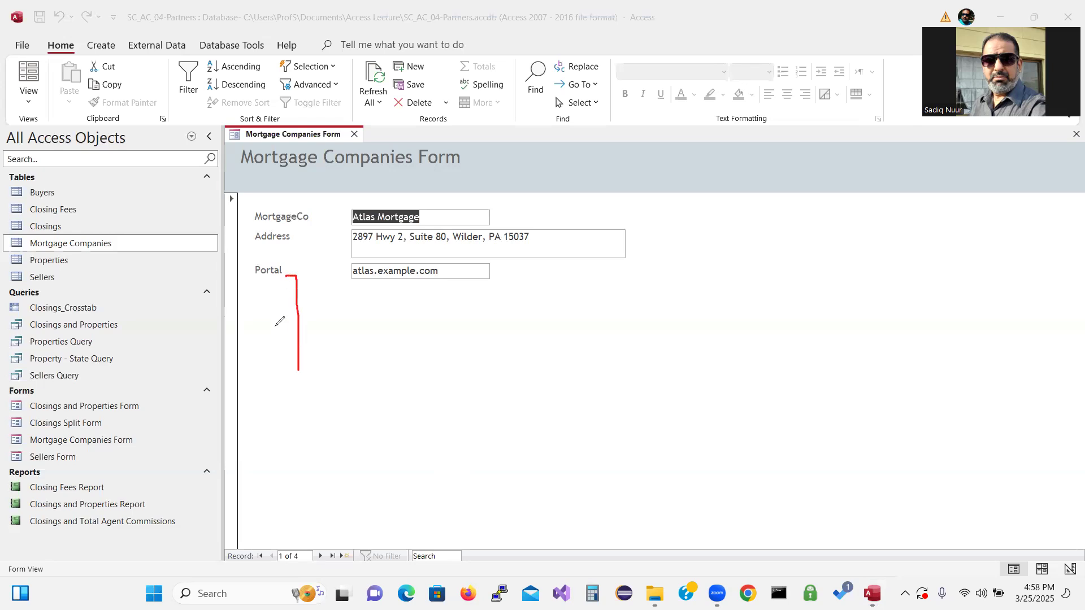
pyautogui.moveTo(277, 383)
pyautogui.mouseDown()
pyautogui.moveTo(286, 404)
pyautogui.moveTo(311, 410)
pyautogui.moveTo(320, 392)
pyautogui.moveTo(330, 396)
pyautogui.moveTo(321, 390)
pyautogui.moveTo(338, 396)
pyautogui.moveTo(328, 367)
pyautogui.moveTo(339, 390)
pyautogui.moveTo(348, 374)
pyautogui.moveTo(334, 398)
pyautogui.mouseUp()
pyautogui.moveTo(354, 361)
pyautogui.mouseDown()
pyautogui.moveTo(378, 366)
pyautogui.moveTo(380, 344)
pyautogui.moveTo(424, 342)
pyautogui.mouseUp()
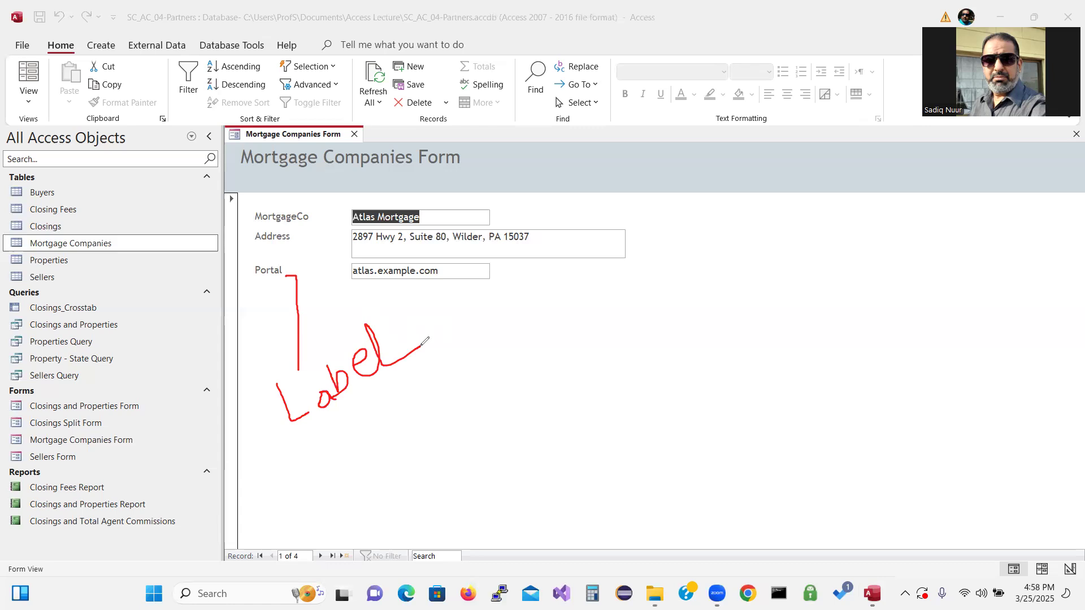
pyautogui.moveTo(325, 201)
pyautogui.mouseDown()
pyautogui.moveTo(267, 197)
pyautogui.moveTo(247, 224)
pyautogui.moveTo(246, 277)
pyautogui.moveTo(288, 280)
pyautogui.moveTo(319, 231)
pyautogui.moveTo(325, 198)
pyautogui.mouseUp()
pyautogui.moveTo(409, 193)
pyautogui.mouseDown()
pyautogui.moveTo(376, 189)
pyautogui.moveTo(330, 224)
pyautogui.moveTo(328, 263)
pyautogui.moveTo(388, 314)
pyautogui.moveTo(565, 309)
pyautogui.moveTo(704, 253)
pyautogui.moveTo(648, 202)
pyautogui.moveTo(461, 169)
pyautogui.moveTo(412, 193)
pyautogui.mouseUp()
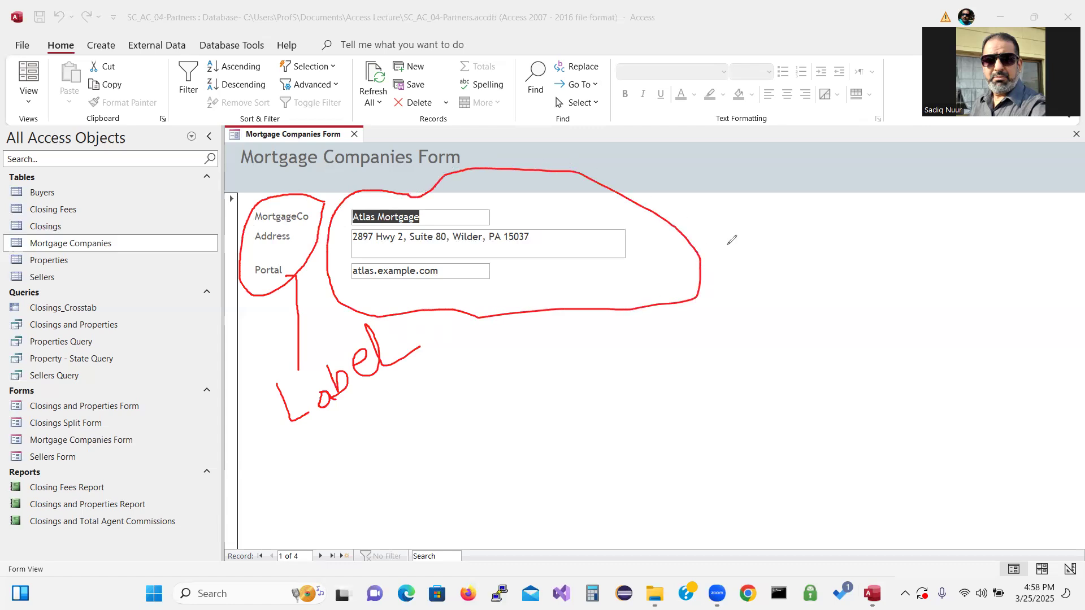
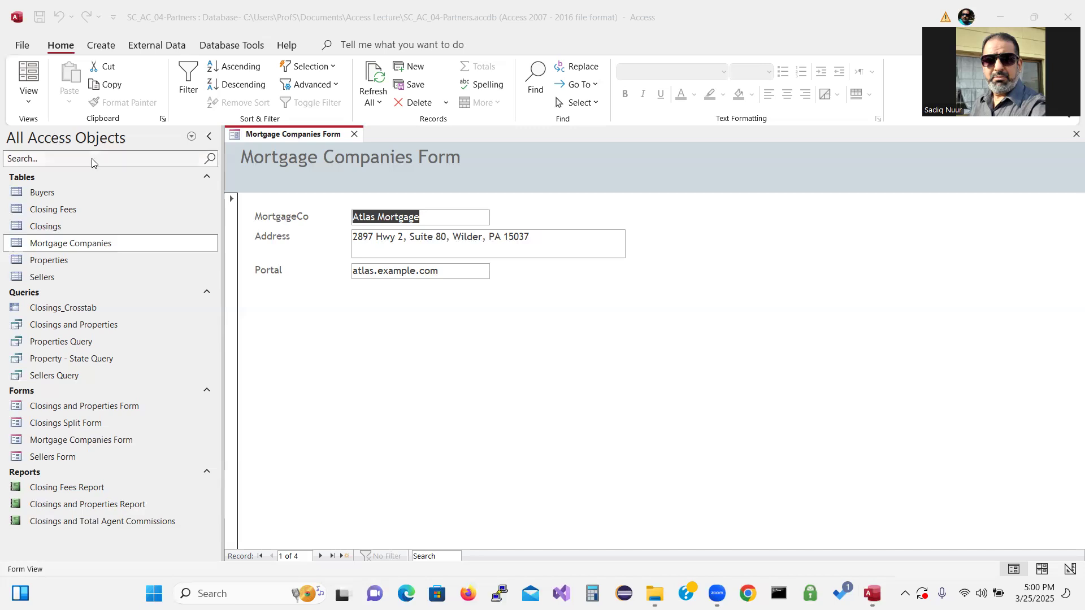
# Switch the Mortgage Companies Form to Layout View.
pyautogui.click(32, 106)
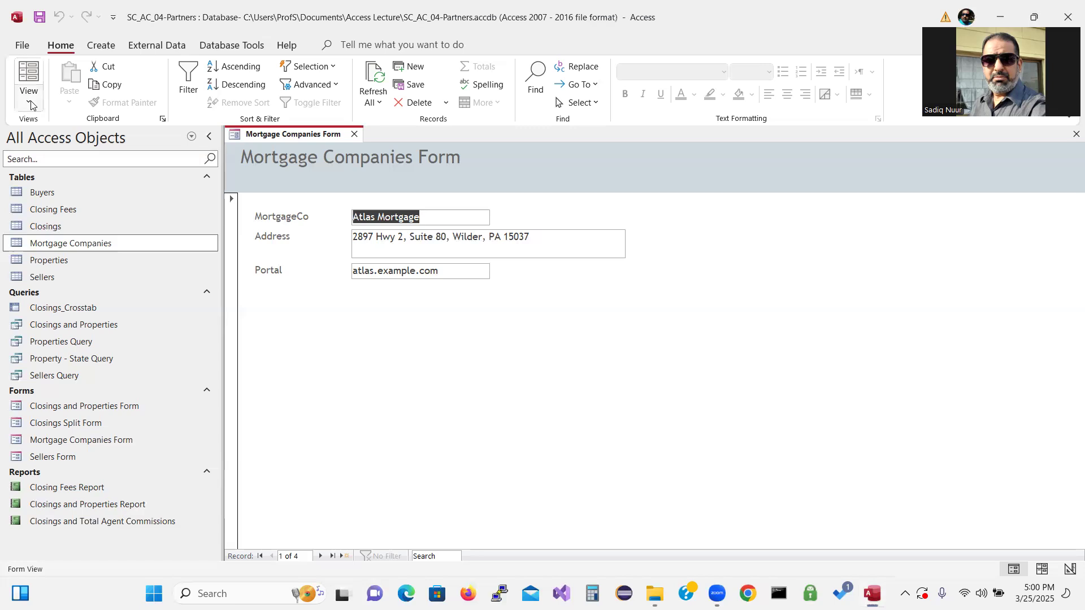
pyautogui.click(30, 103)
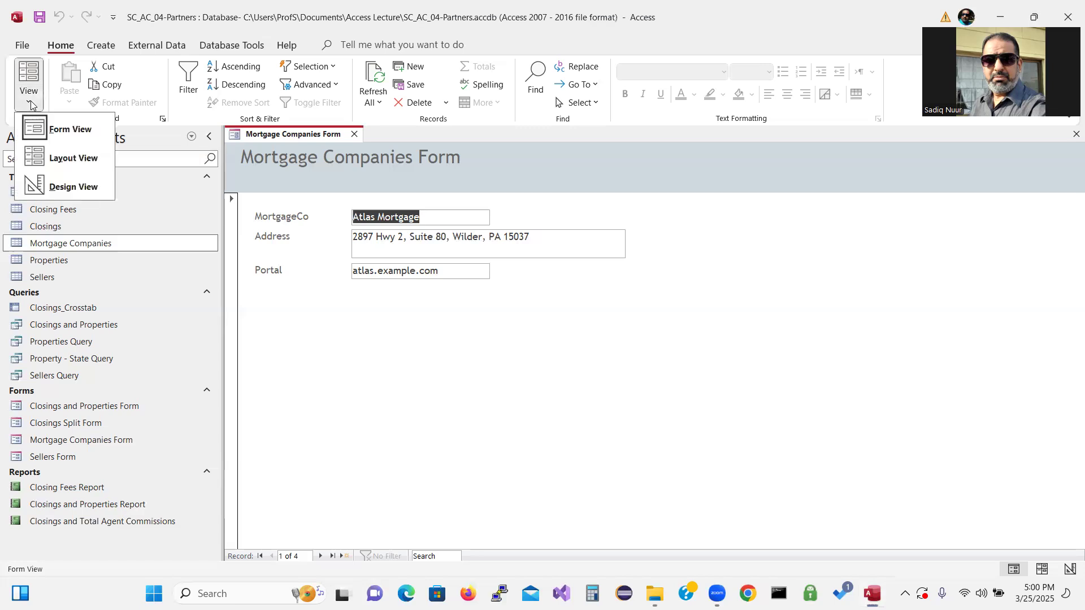
pyautogui.click(75, 163)
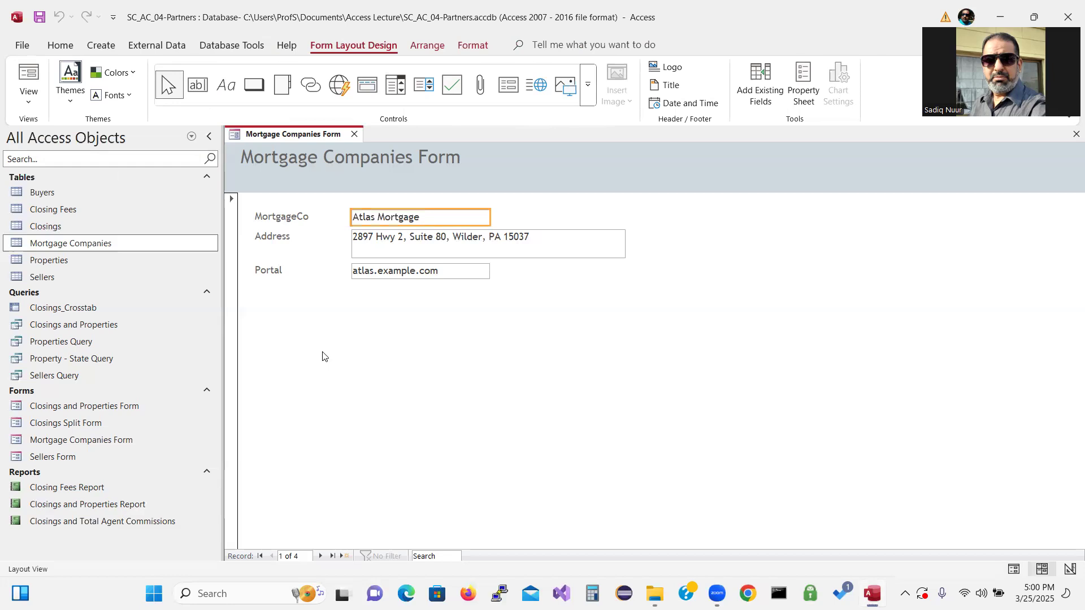
# Arrange the MortgageCo, Address and Portal labels and their text boxes together in a Stacked layout.
pyautogui.click(381, 246)
pyautogui.click(395, 222)
pyautogui.keyDown('shift'); pyautogui.click(315, 220); pyautogui.keyUp('shift')
pyautogui.keyDown('shift'); pyautogui.click(308, 242); pyautogui.keyUp('shift')
pyautogui.keyDown('shift'); pyautogui.click(380, 245); pyautogui.keyUp('shift')
pyautogui.keyDown('shift'); pyautogui.click(390, 271); pyautogui.keyUp('shift')
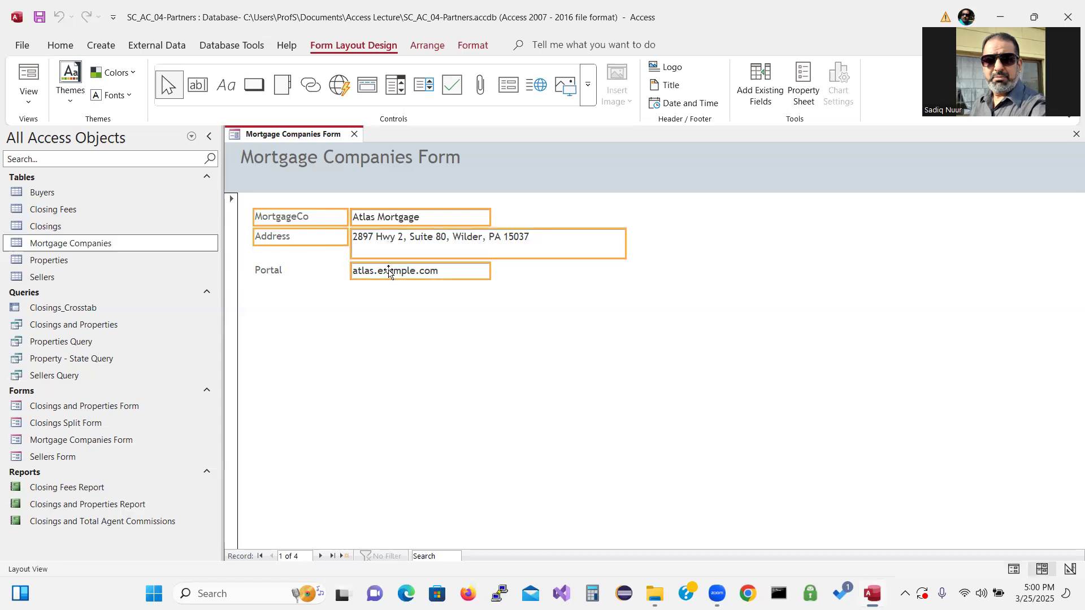
pyautogui.keyDown('shift'); pyautogui.click(291, 270); pyautogui.keyUp('shift')
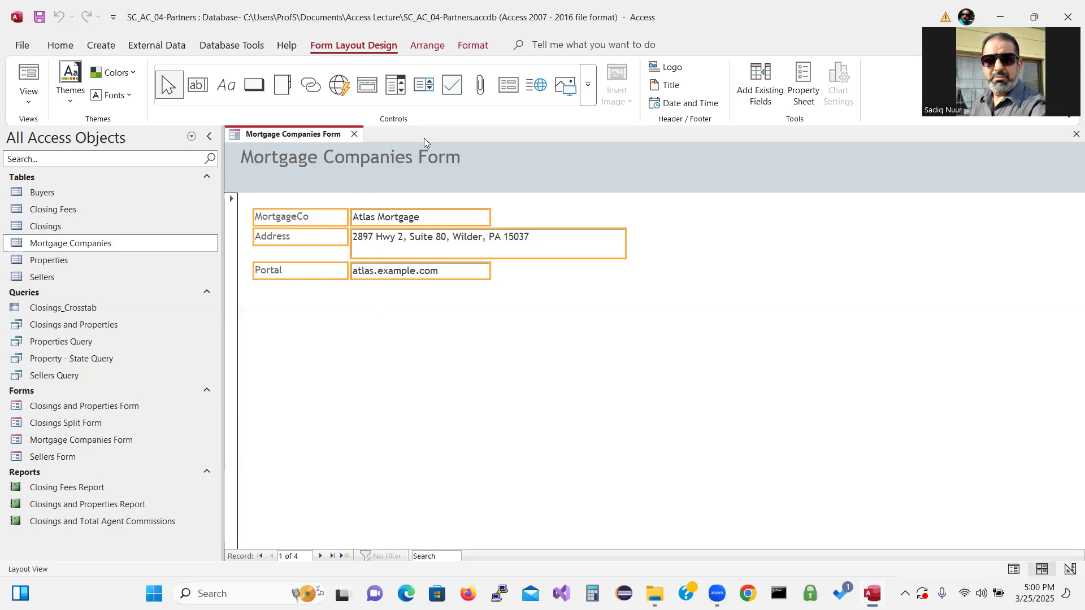
pyautogui.click(432, 45)
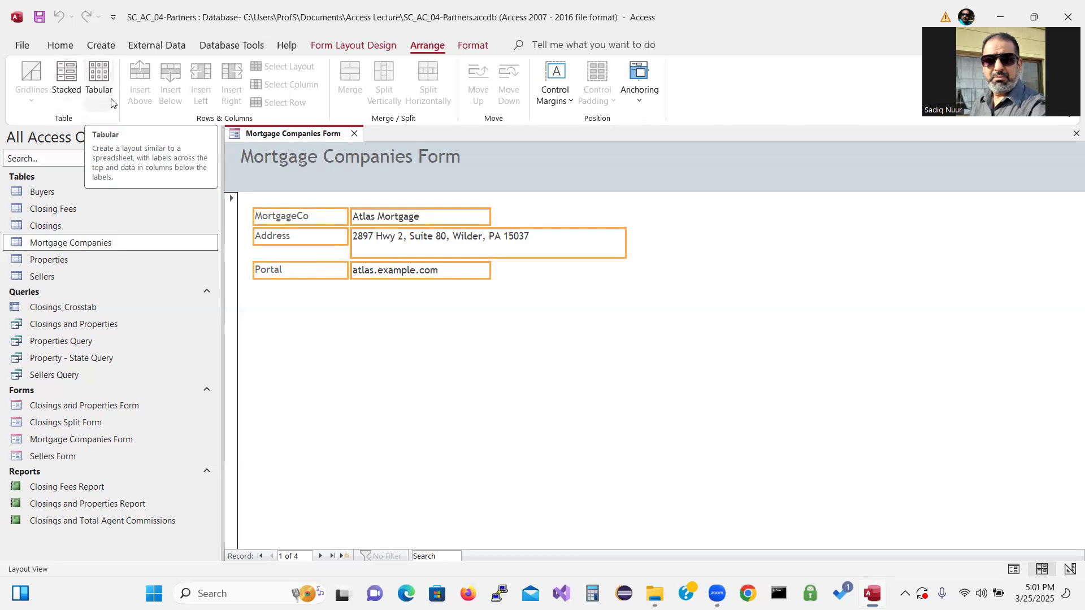
pyautogui.click(68, 75)
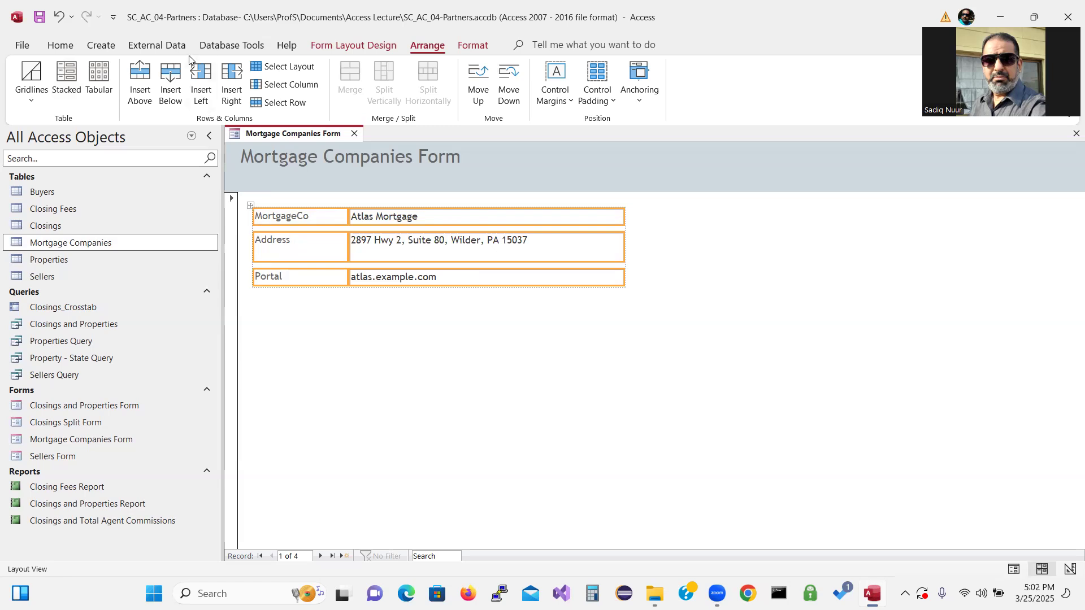
# Add only the time, without the date, in the hour-and-minute AM/PM format to the header of the Mortgage Companies Form.
pyautogui.click(345, 46)
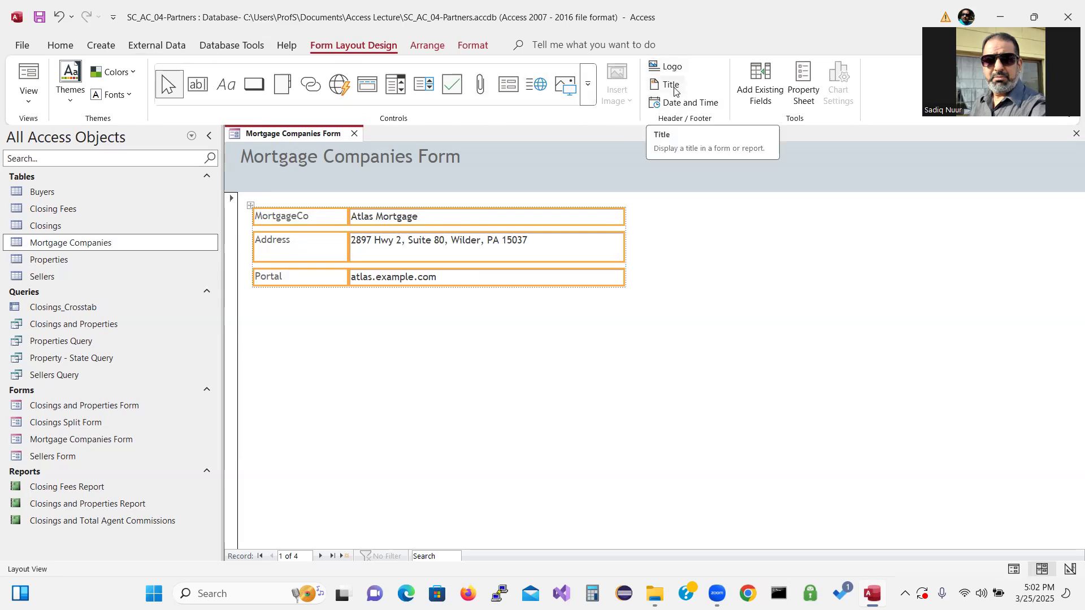
pyautogui.click(700, 106)
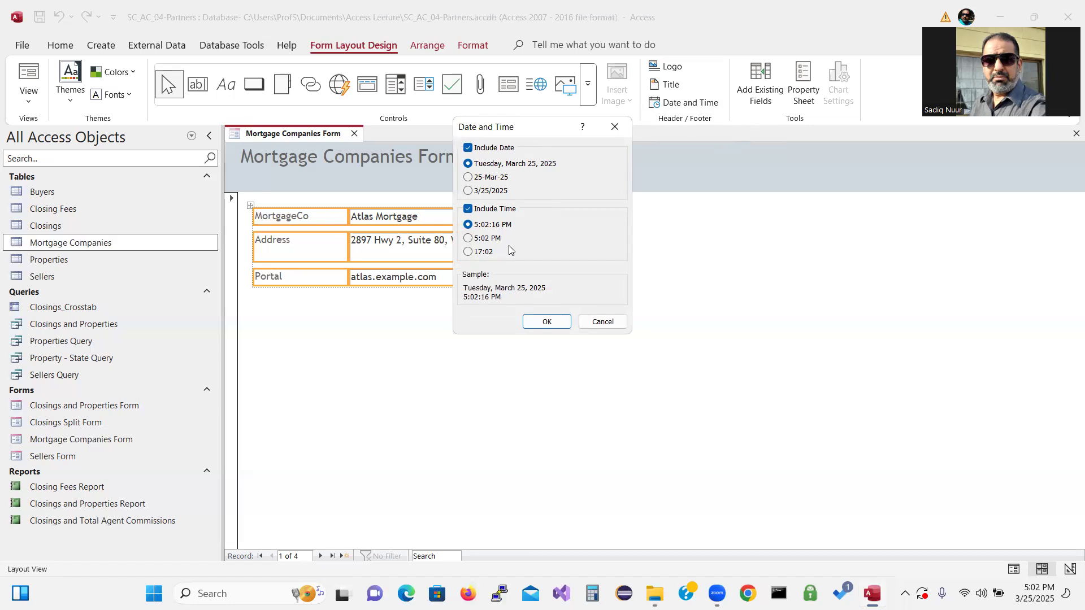
pyautogui.click(469, 149)
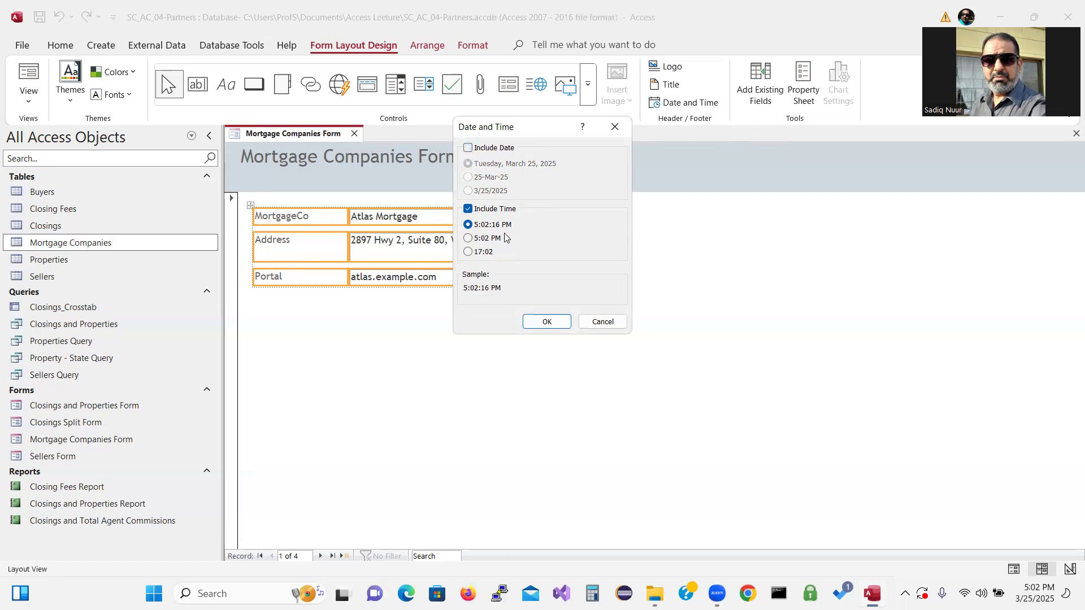
pyautogui.click(469, 240)
pyautogui.click(546, 323)
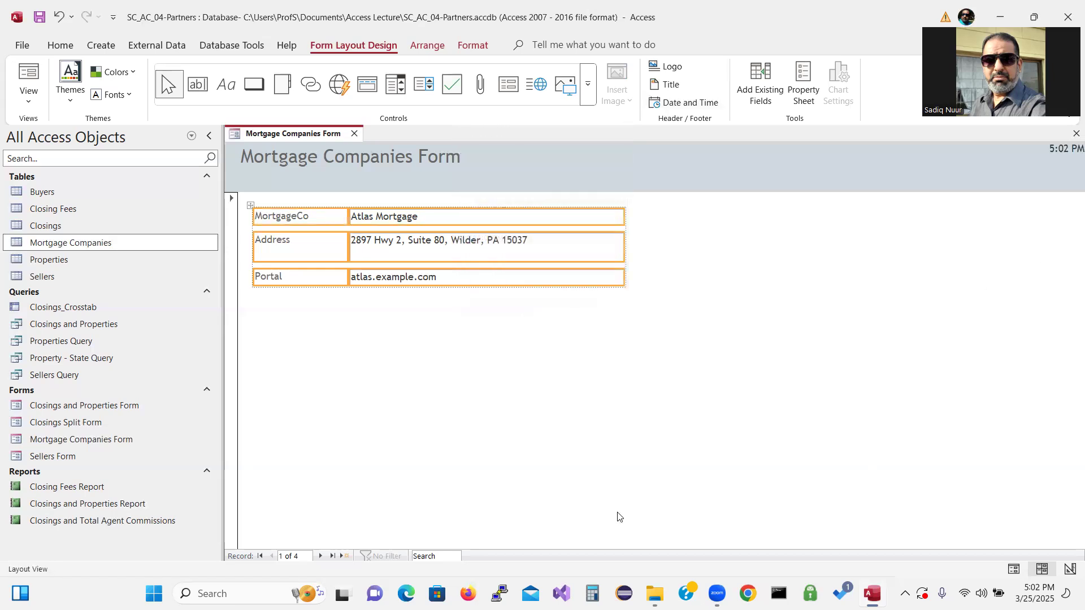
pyautogui.press('ctrl')
pyautogui.press('ctrl')
pyautogui.press('ctrl')
pyautogui.press('ctrl')
pyautogui.press('ctrl')
pyautogui.press('ctrl')
pyautogui.press('ctrl')
pyautogui.press('ctrl')
# Make the time in the form header bold.
pyautogui.click(1056, 149)
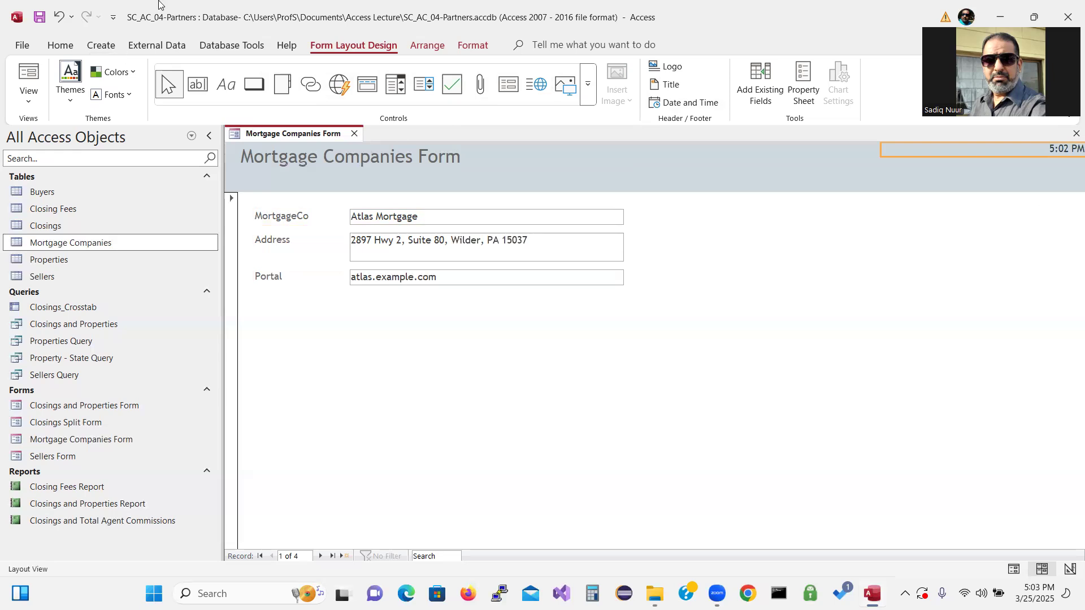
pyautogui.click(473, 46)
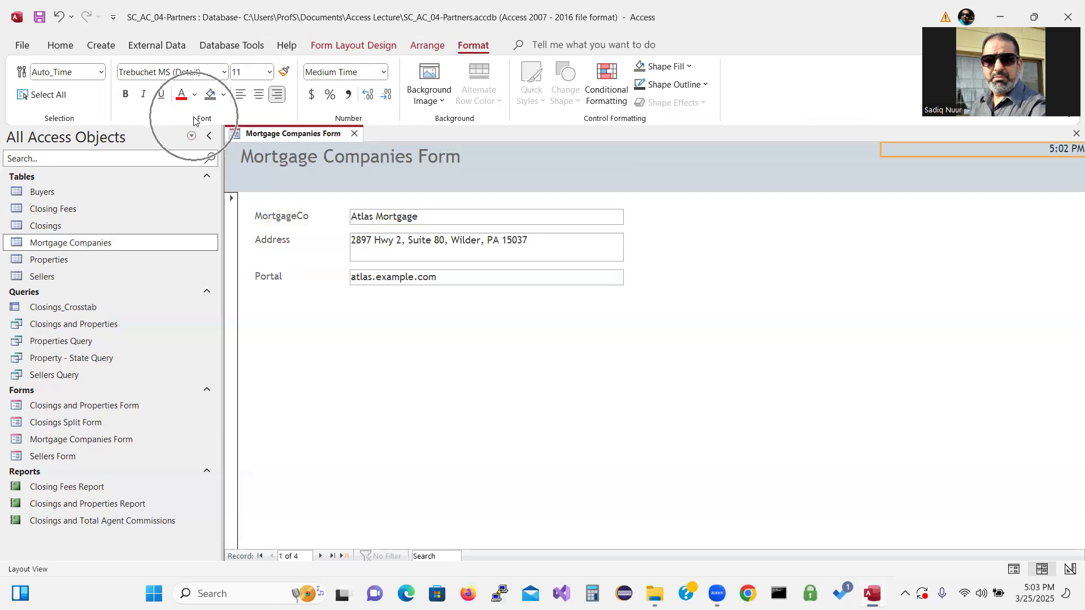
pyautogui.click(126, 95)
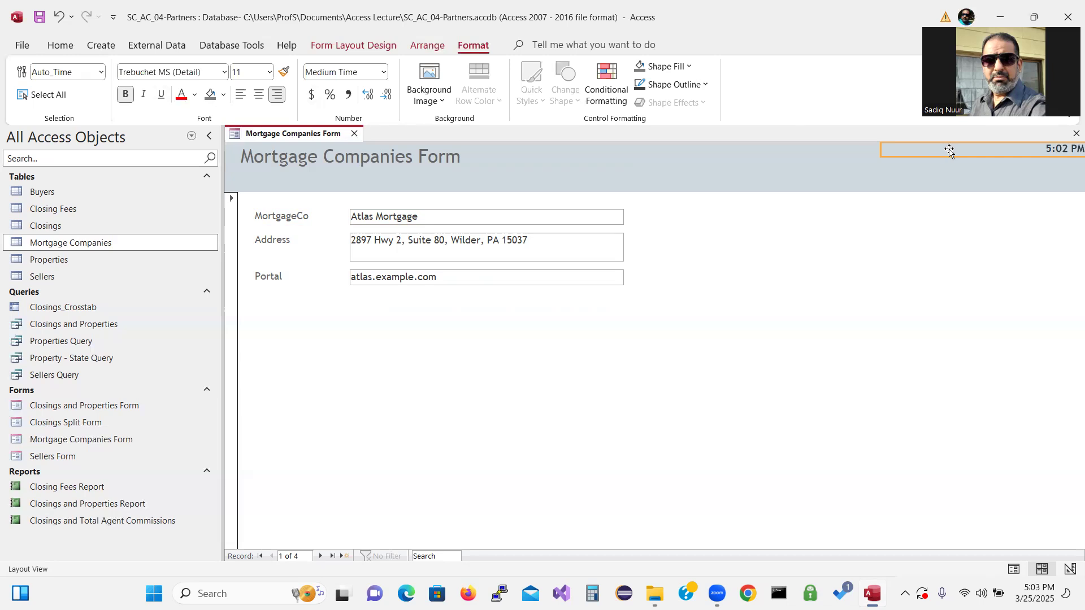
# Move the time control to the lower part of the form header and narrow it to fit its text.
pyautogui.moveTo(949, 149); pyautogui.dragTo(901, 184)
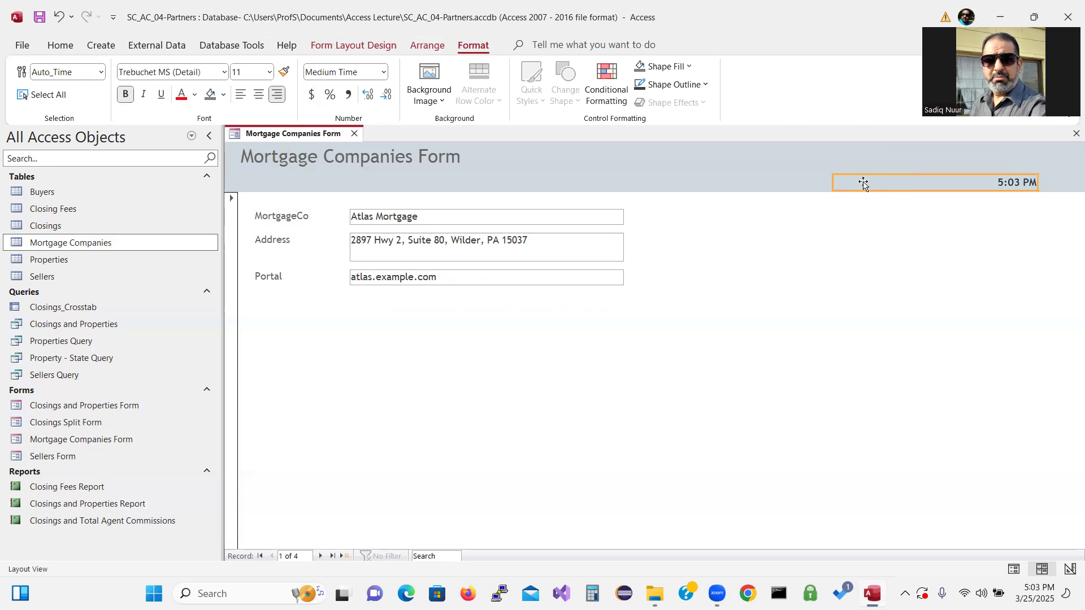
pyautogui.click(833, 181)
pyautogui.moveTo(833, 181); pyautogui.dragTo(978, 181)
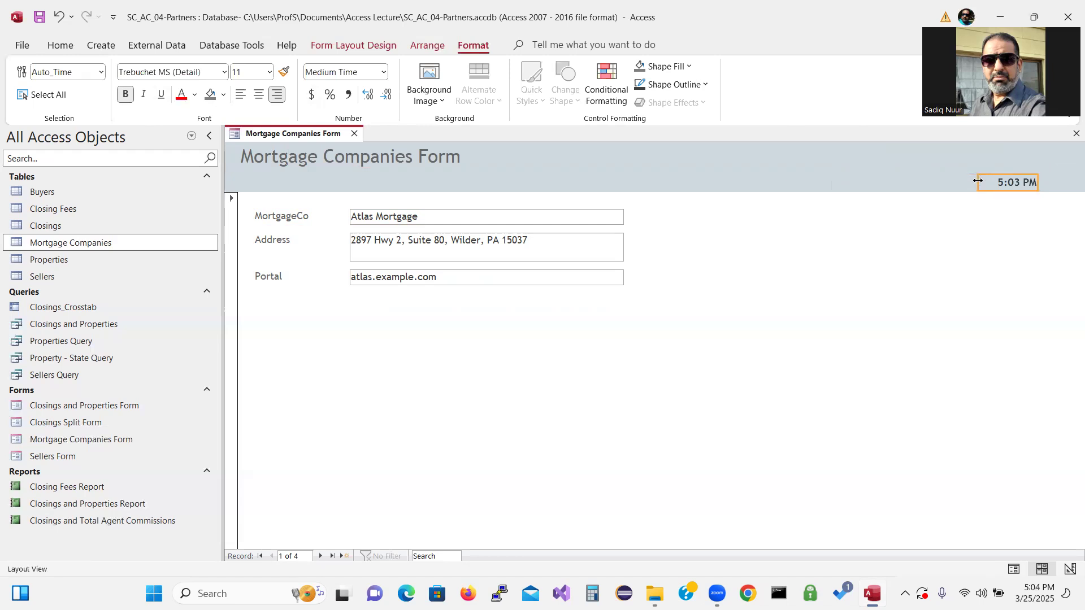
pyautogui.click(980, 241)
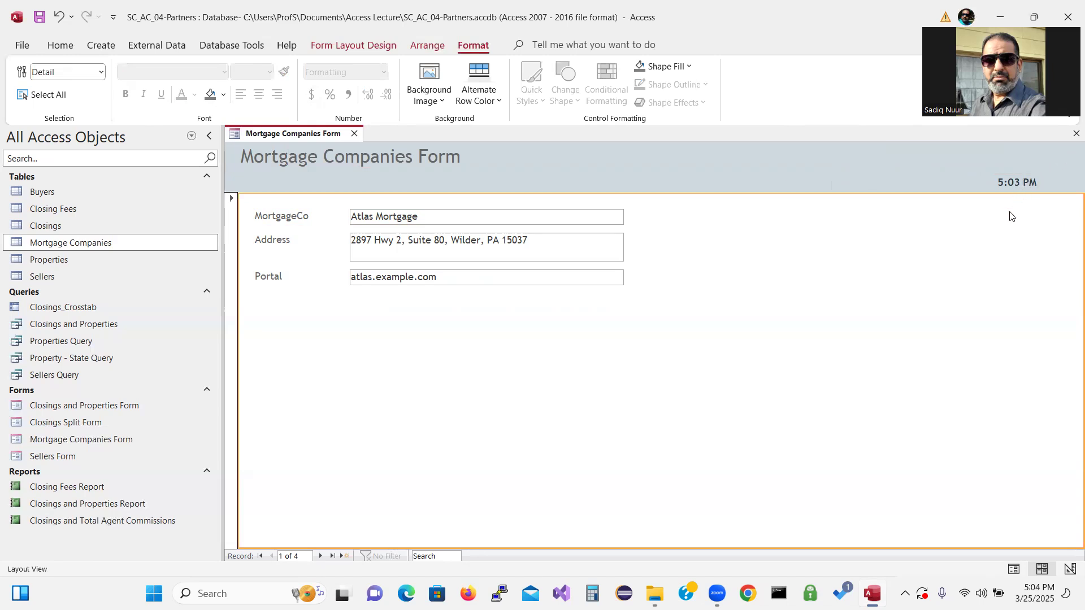
pyautogui.click(1009, 183)
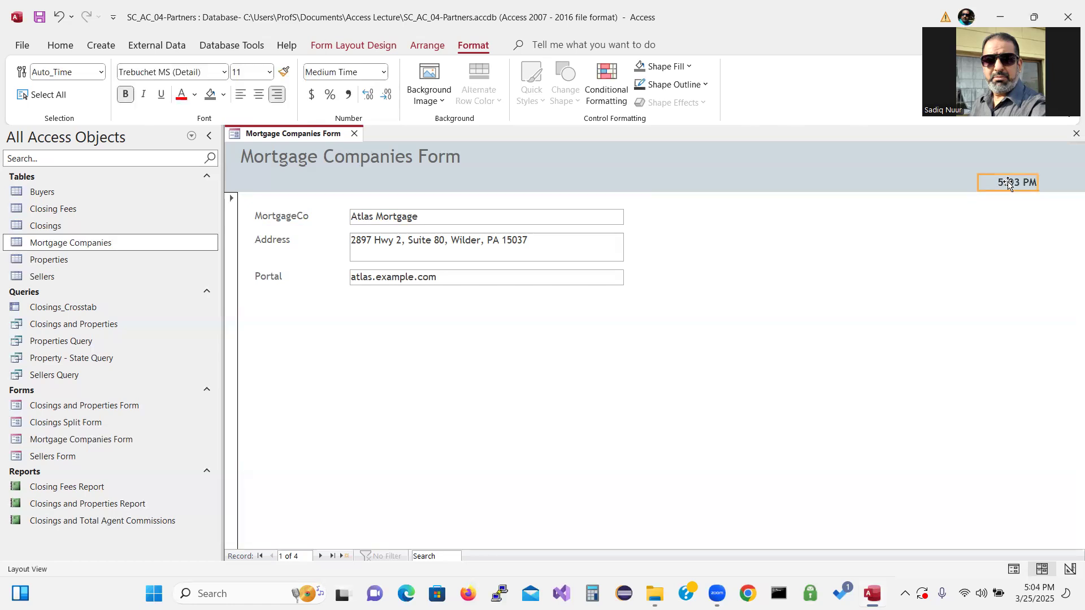
pyautogui.moveTo(1009, 183); pyautogui.dragTo(970, 165)
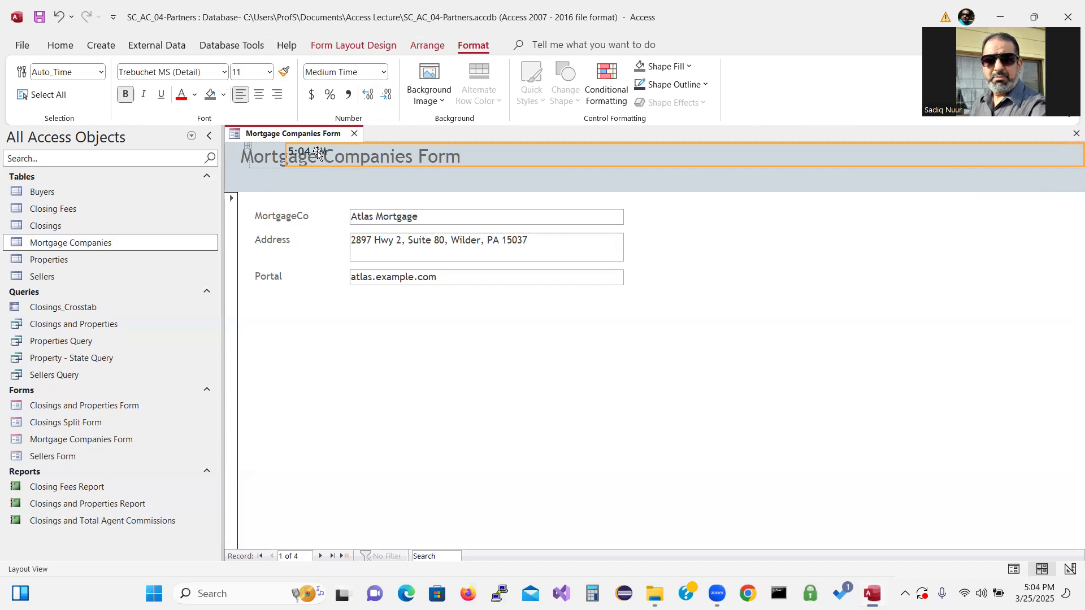
pyautogui.hotkey('ctrl', 'z')
pyautogui.hotkey('ctrl', 'z')
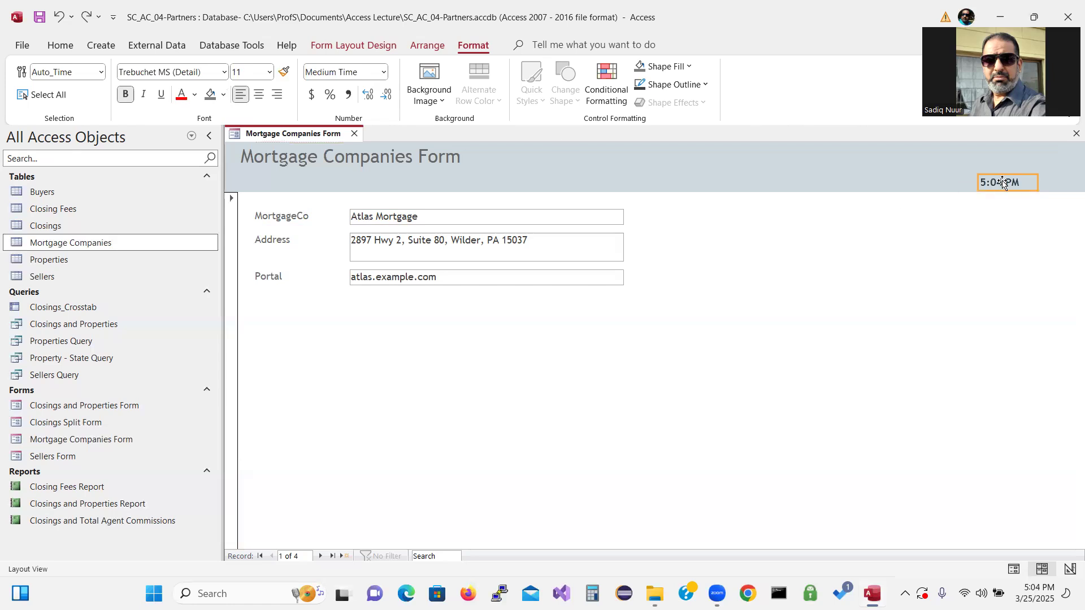
# Shift the time control further left along the lower part of the form header, to about the 10-inch mark.
pyautogui.moveTo(1002, 182); pyautogui.dragTo(953, 179)
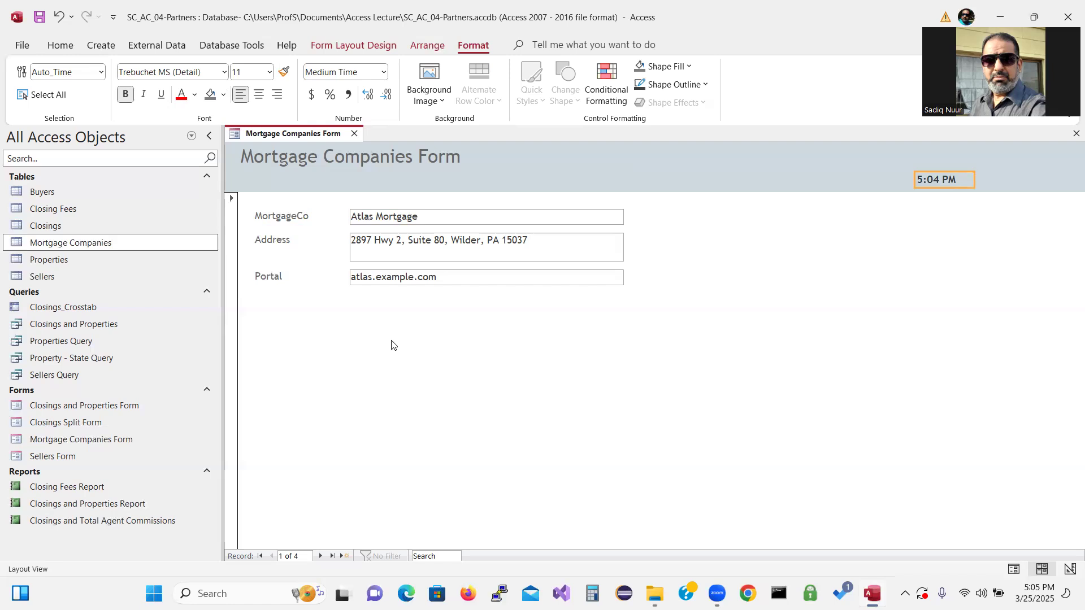
# Try the Portal label and text box above the Address row, and return them to the end of the stacked layout.
pyautogui.click(307, 278)
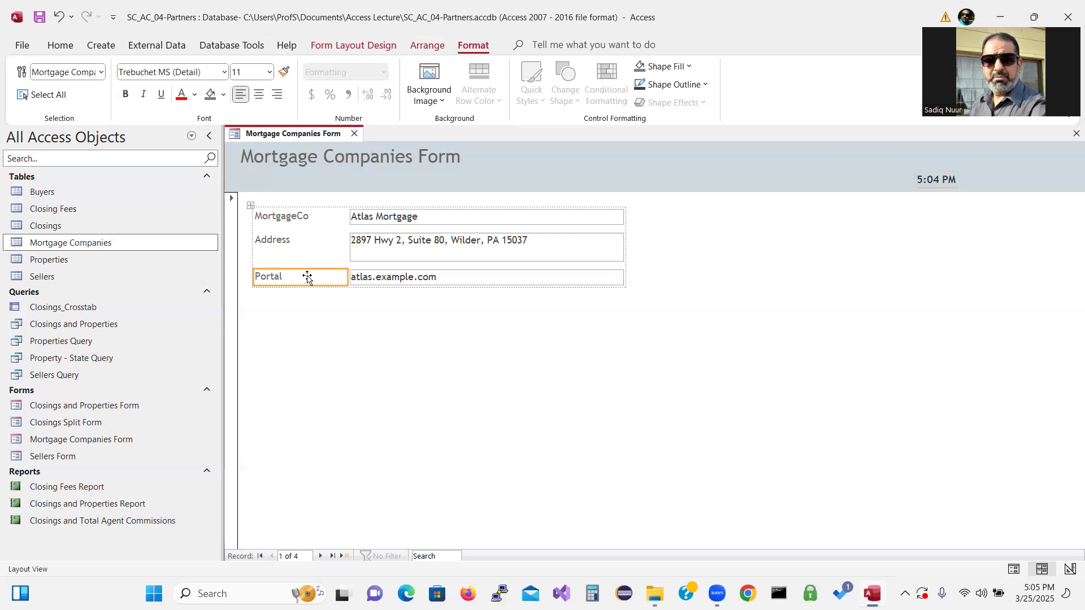
pyautogui.keyDown('shift'); pyautogui.click(398, 281); pyautogui.keyUp('shift')
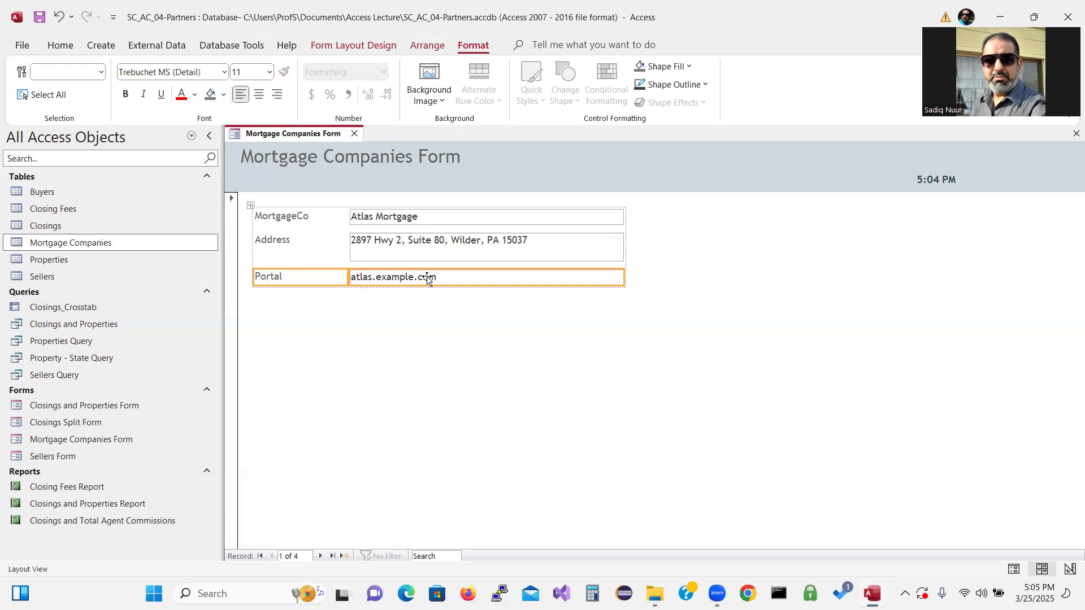
pyautogui.moveTo(427, 278); pyautogui.dragTo(426, 237)
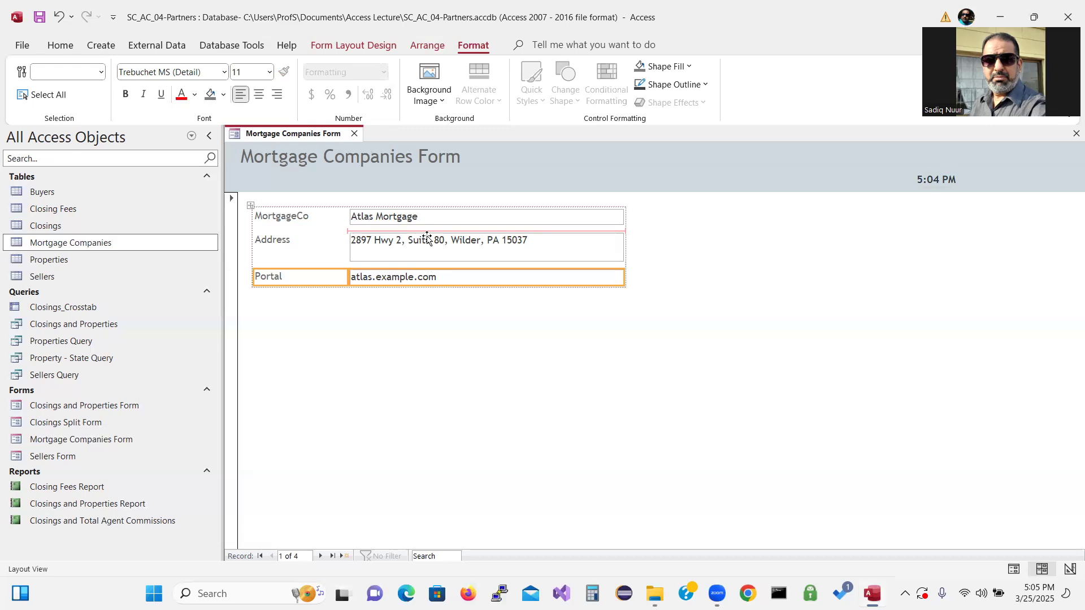
pyautogui.moveTo(427, 238); pyautogui.dragTo(427, 238)
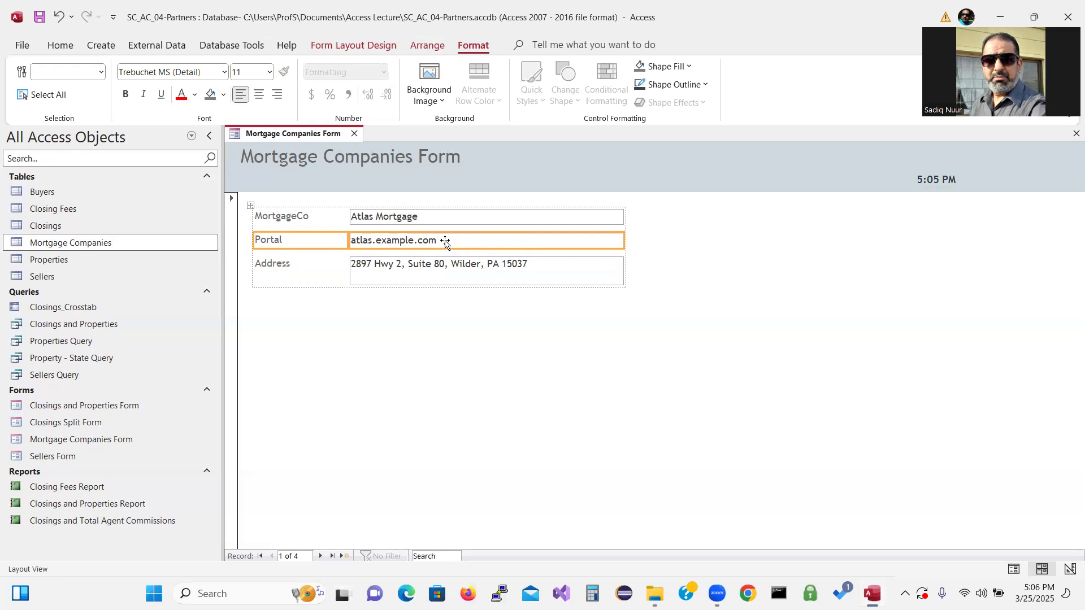
pyautogui.moveTo(446, 242); pyautogui.dragTo(439, 287)
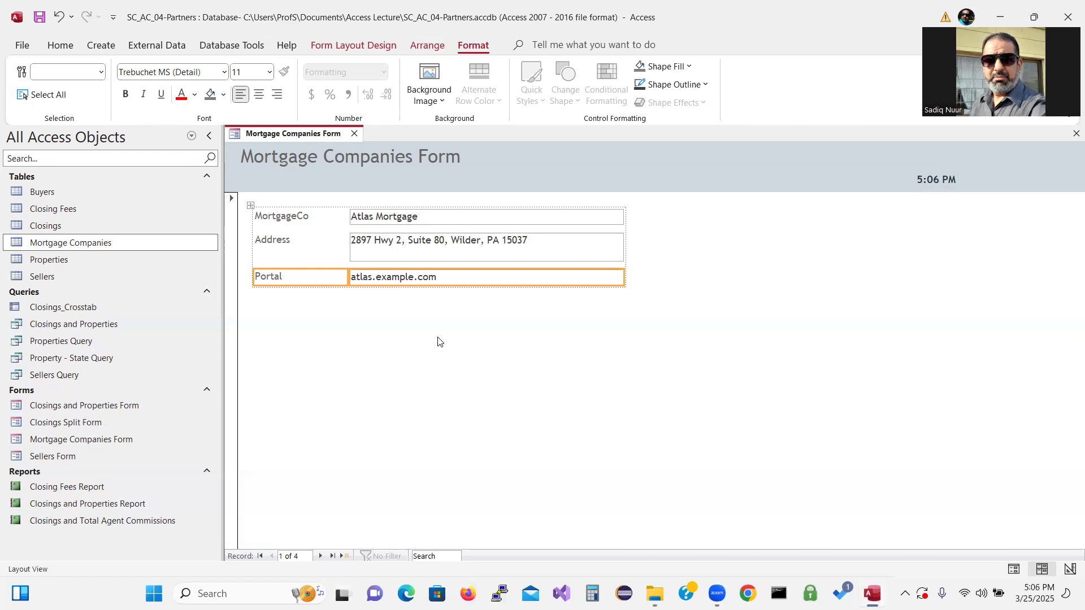
pyautogui.click(252, 207)
pyautogui.click(317, 328)
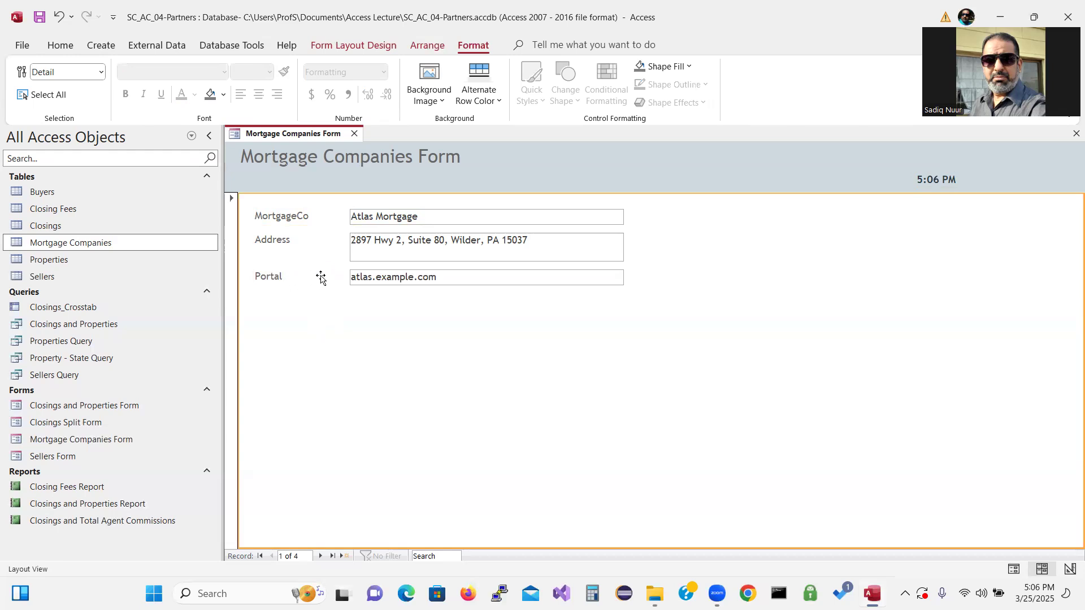
# Move the Portal label and its text box together between the MortgageCo and Address rows.
pyautogui.click(302, 278)
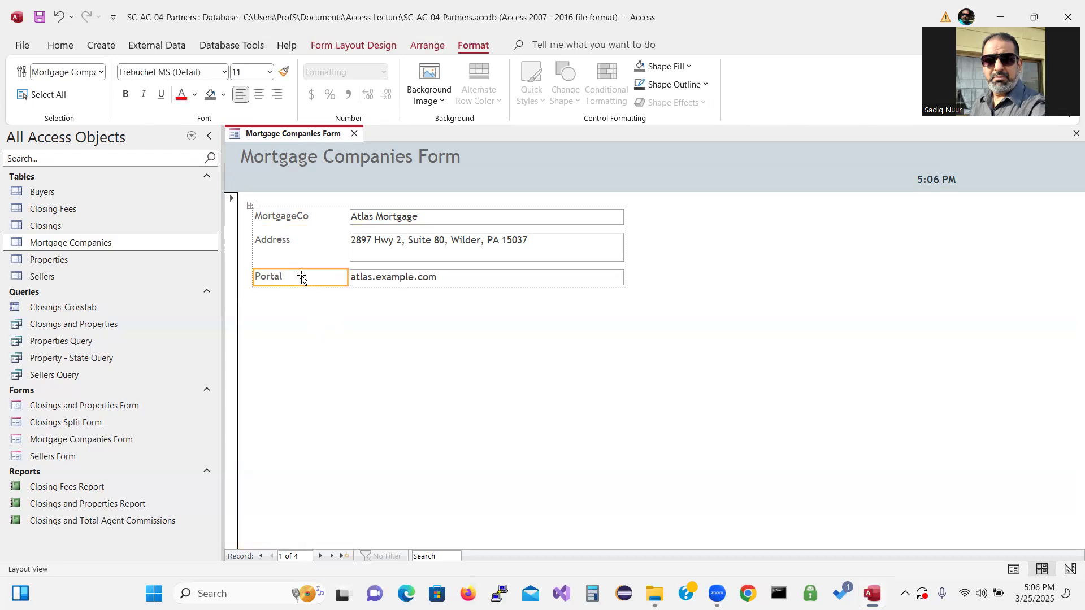
pyautogui.keyDown('ctrl'); pyautogui.click(385, 279); pyautogui.keyUp('ctrl')
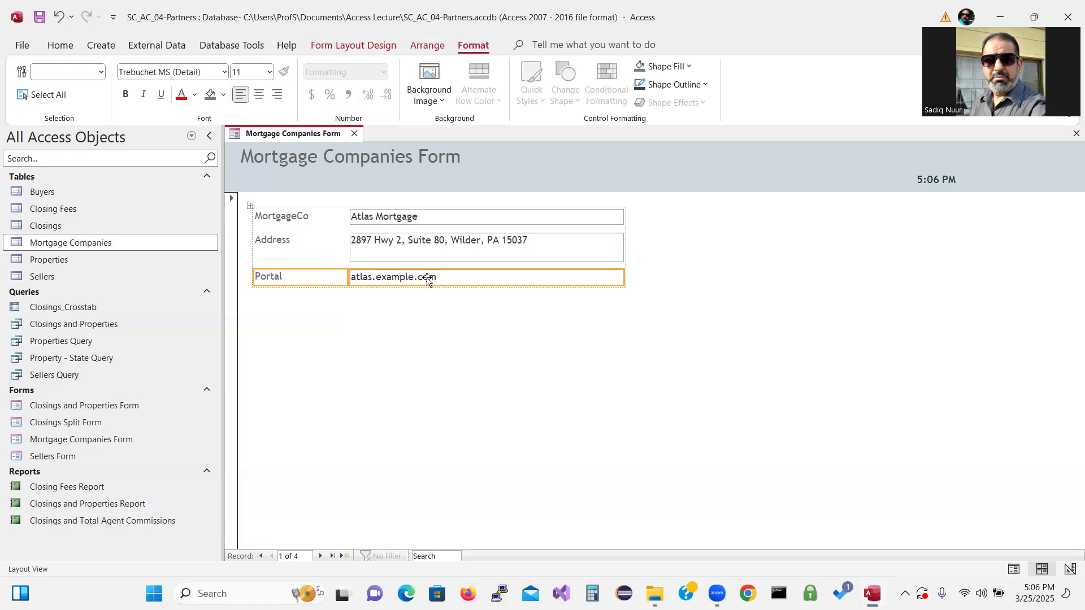
pyautogui.moveTo(426, 279); pyautogui.dragTo(434, 236)
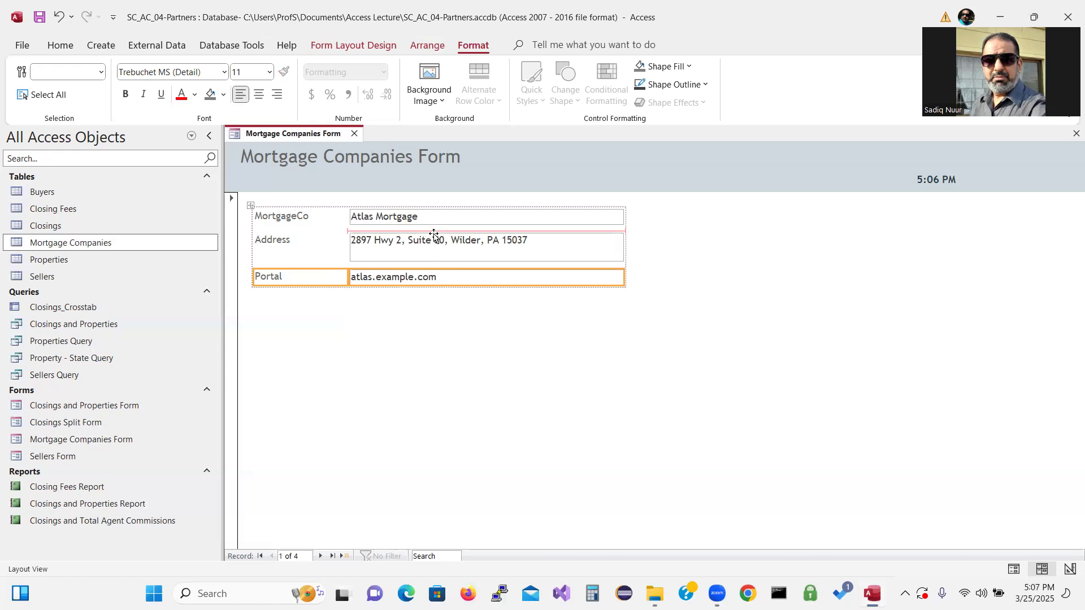
pyautogui.moveTo(434, 236); pyautogui.dragTo(434, 234)
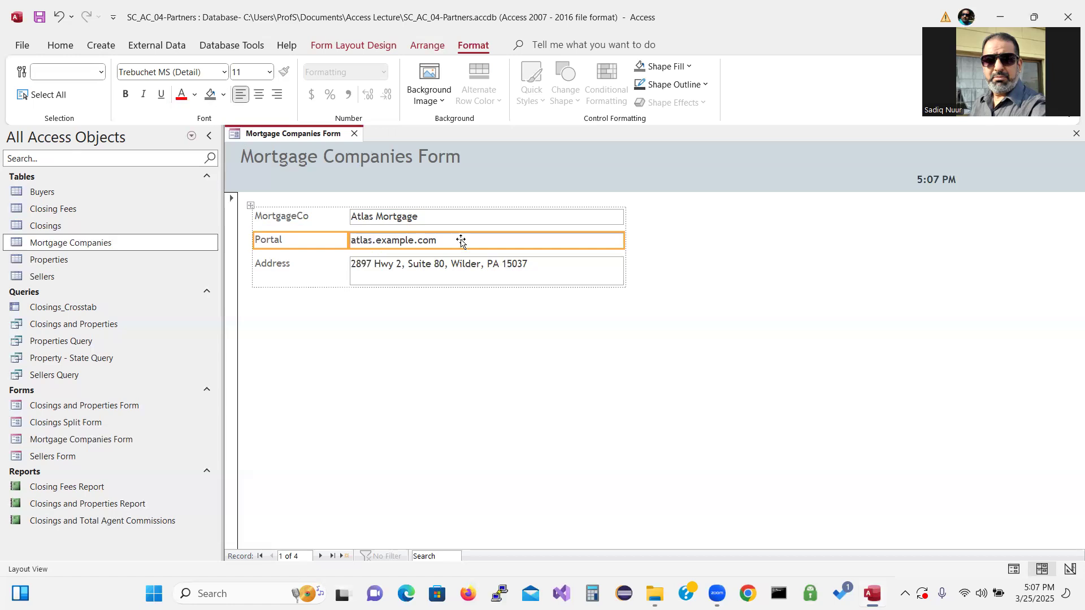
# Switch the Mortgage Companies Form to Design View.
pyautogui.click(358, 50)
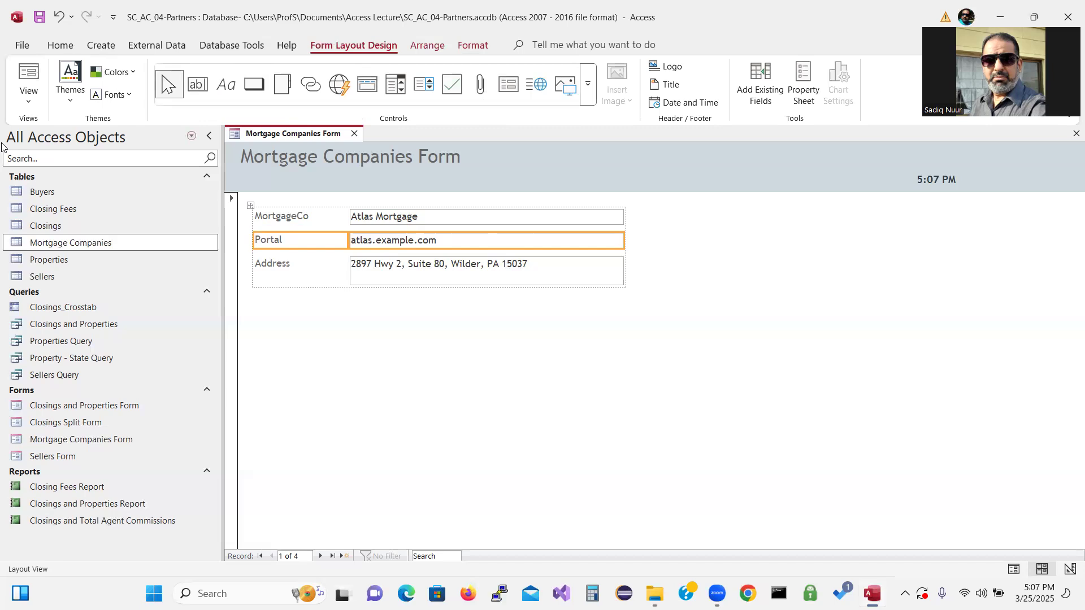
pyautogui.click(28, 106)
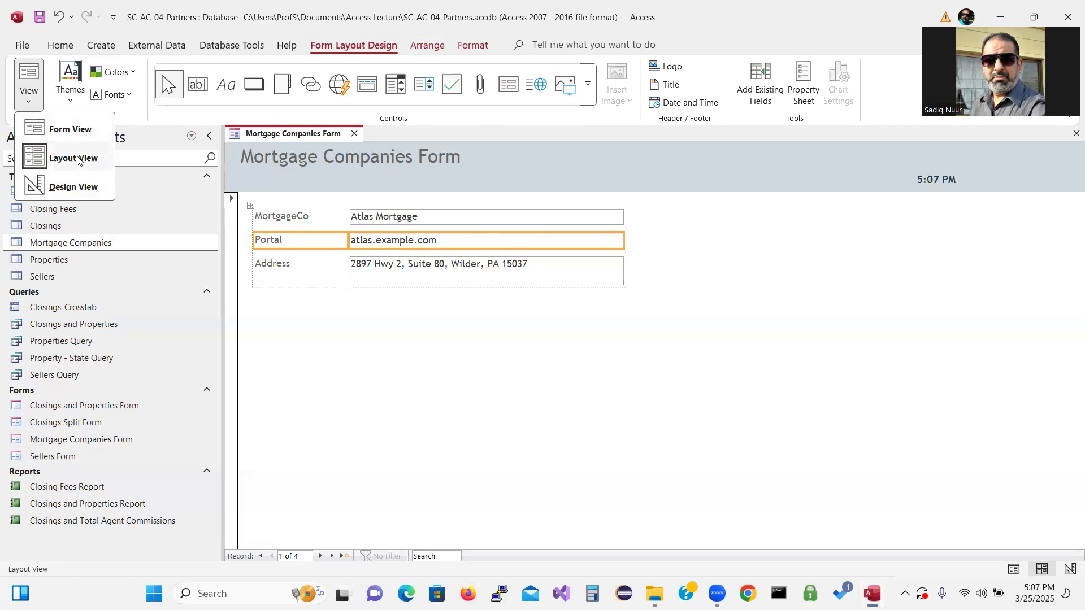
pyautogui.click(63, 189)
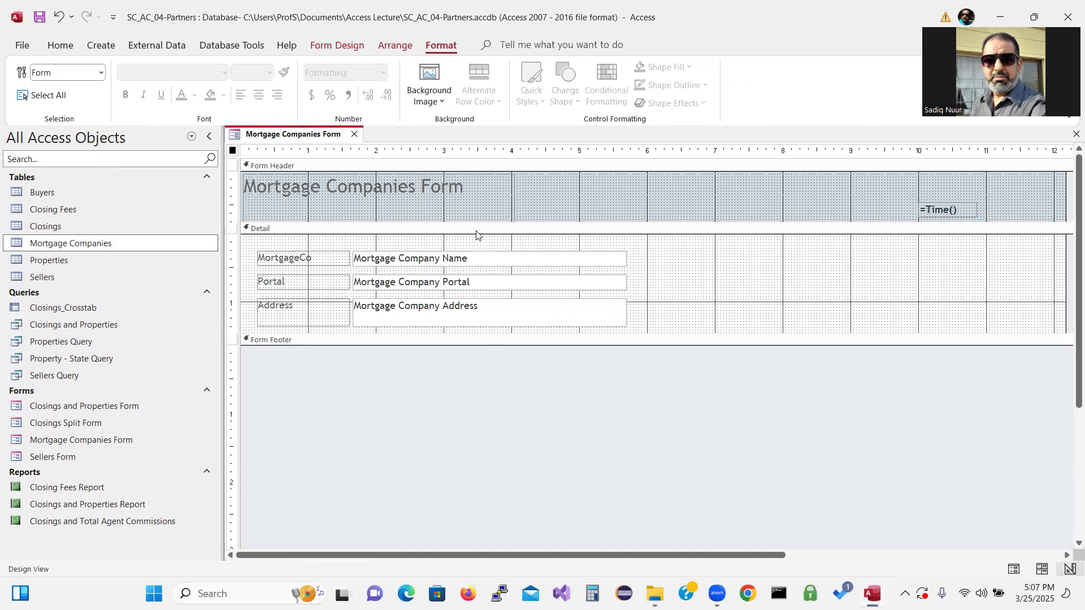
# Add the existing Mortgage Company ID field to the Detail section, to the right of the Mortgage Company Name text box.
pyautogui.click(349, 47)
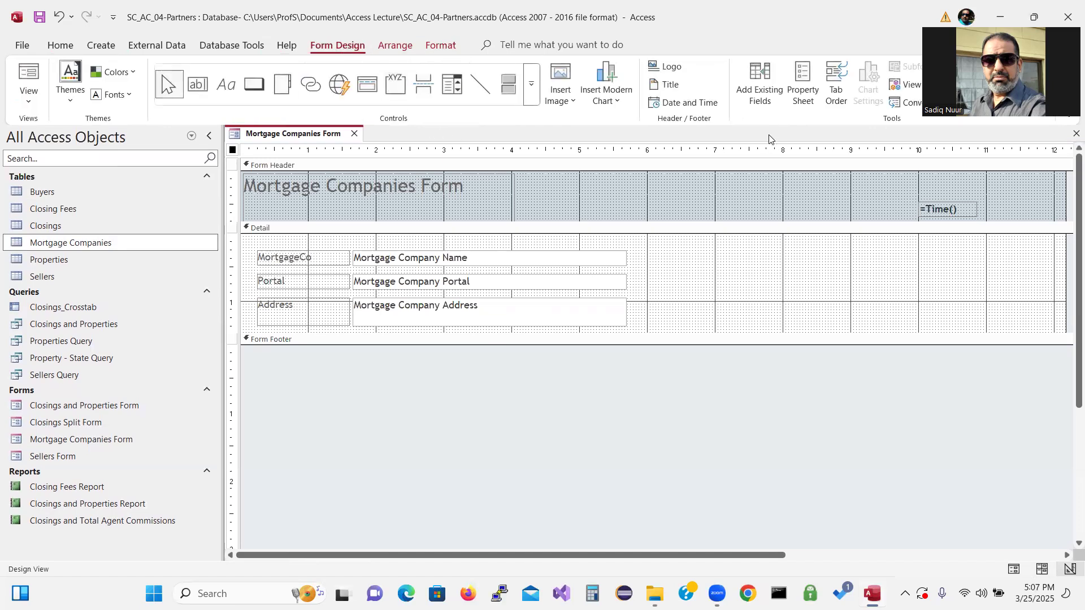
pyautogui.click(761, 85)
pyautogui.click(761, 85)
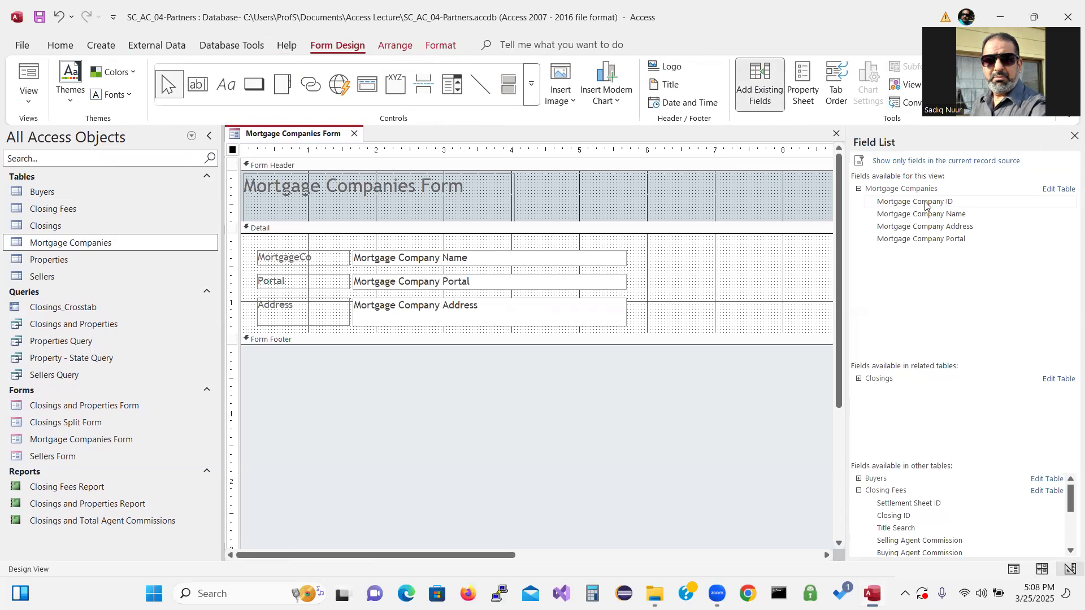
pyautogui.moveTo(925, 203); pyautogui.dragTo(768, 252)
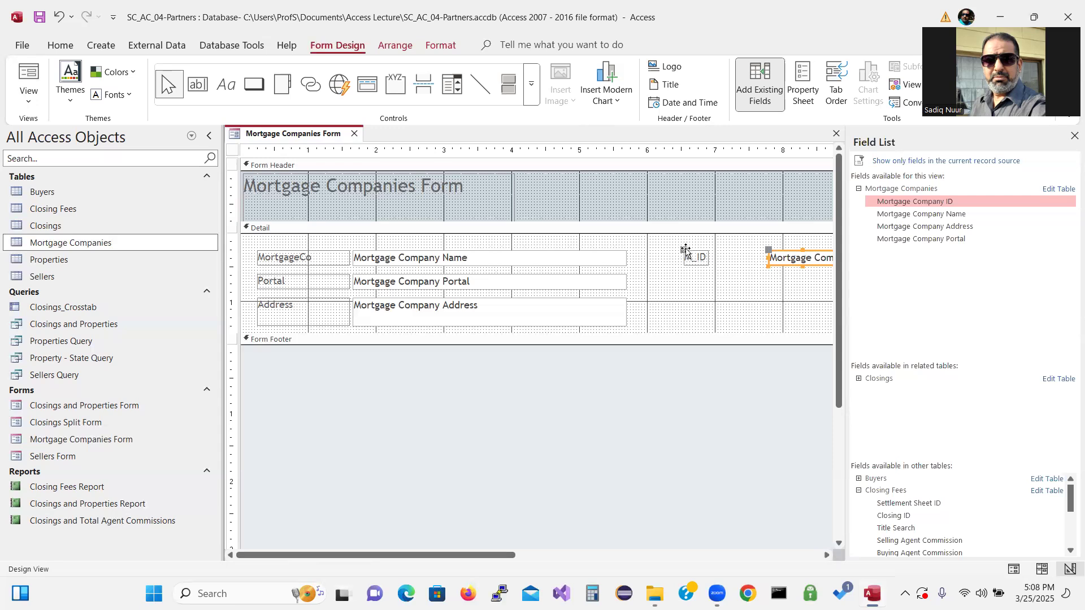
# Place the M_ID label at the 6-inch mark level with the MortgageCo row and bring its text box close beside it.
pyautogui.moveTo(683, 249); pyautogui.dragTo(647, 246)
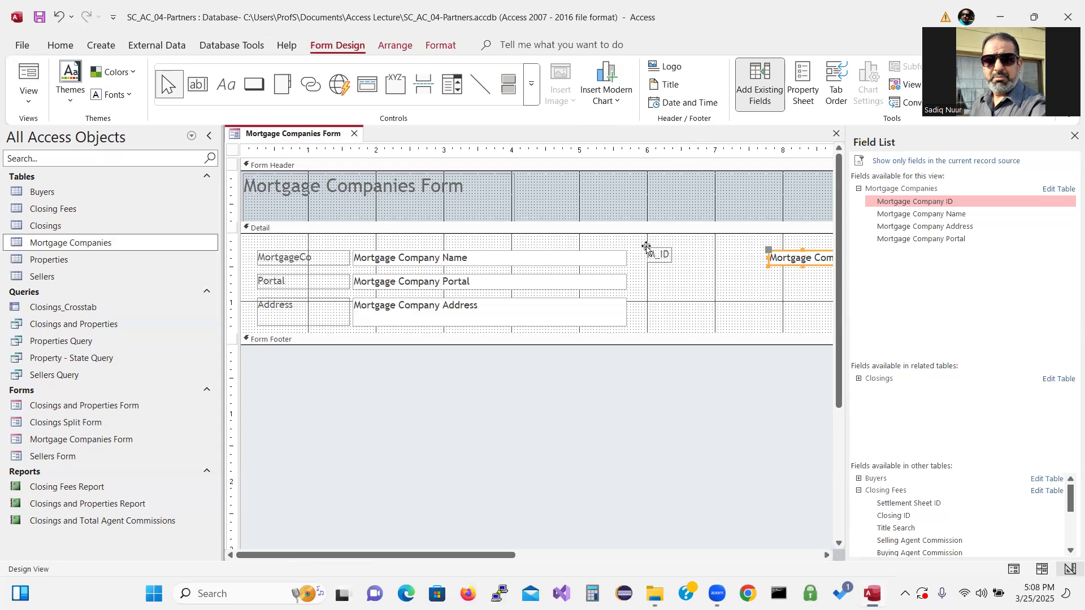
pyautogui.click(794, 252)
pyautogui.moveTo(794, 252)
pyautogui.mouseDown()
pyautogui.moveTo(765, 308)
pyautogui.moveTo(802, 240)
pyautogui.mouseUp()
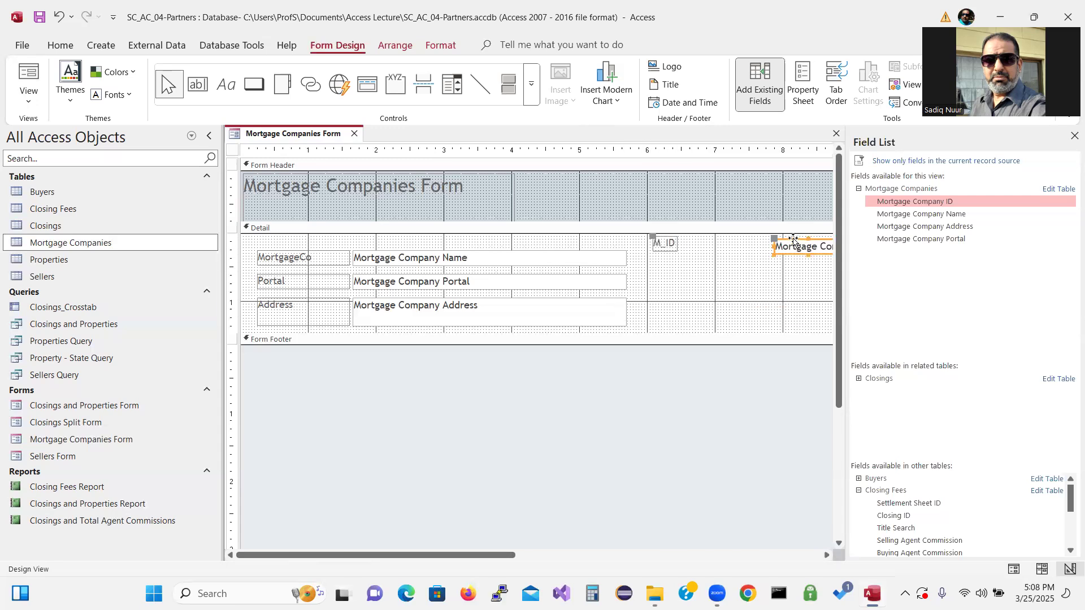
pyautogui.moveTo(794, 240); pyautogui.dragTo(794, 254)
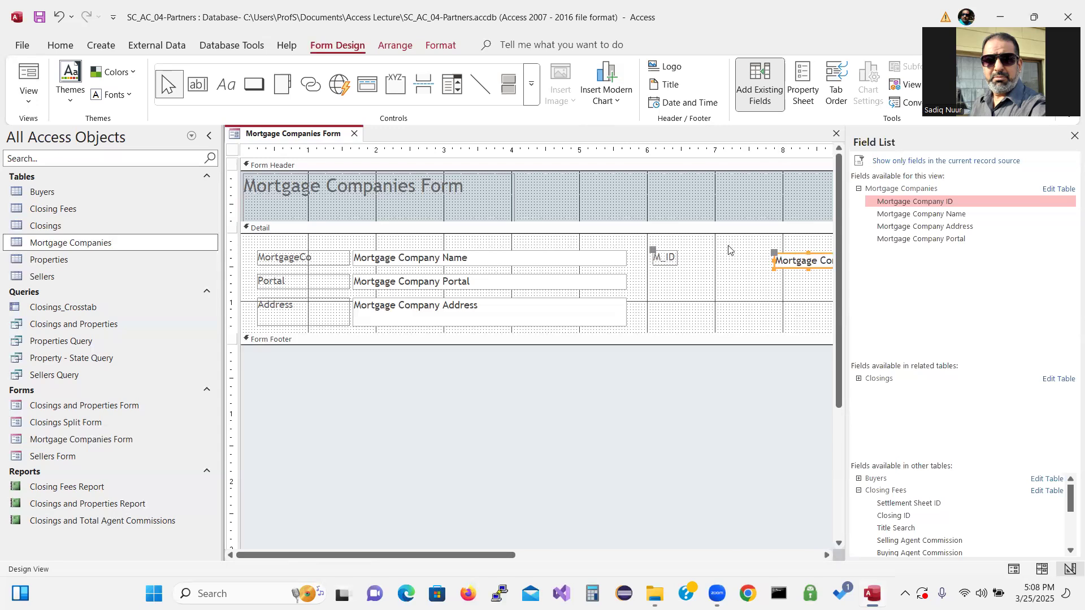
pyautogui.moveTo(649, 256); pyautogui.dragTo(648, 254)
pyautogui.click(775, 254)
pyautogui.moveTo(775, 254); pyautogui.dragTo(690, 249)
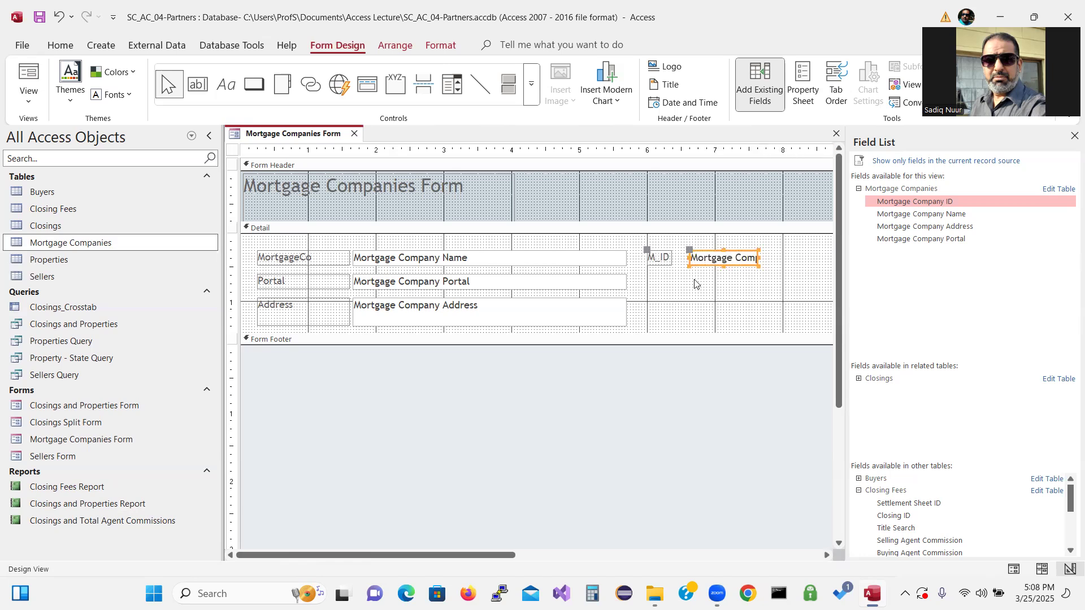
pyautogui.click(706, 305)
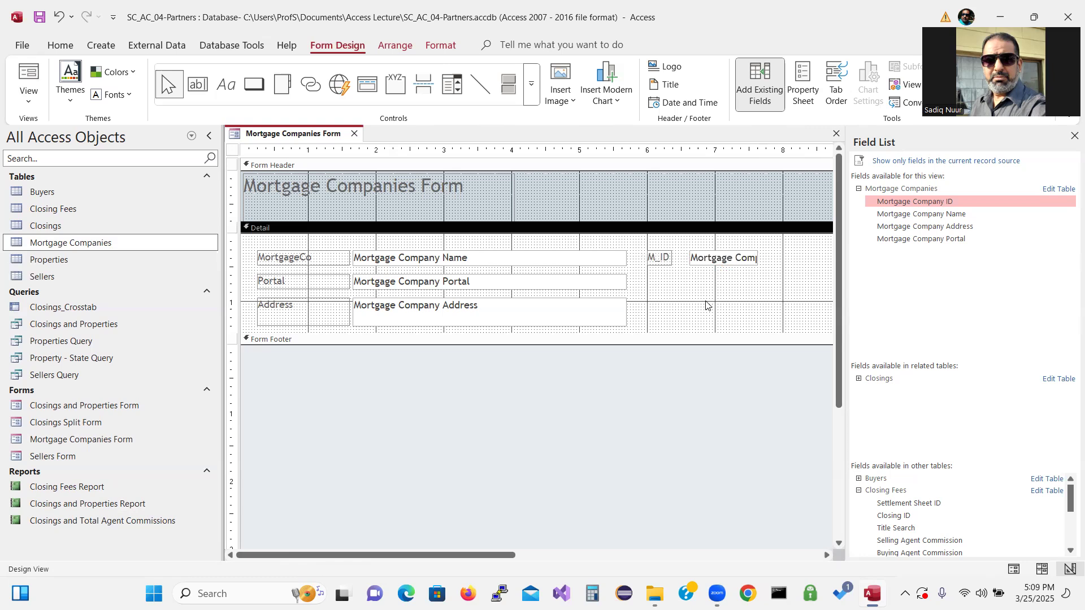
# Narrow the stacked text boxes to end near the 4.3-inch mark and move the M_ID label and text box close beside them.
pyautogui.click(598, 261)
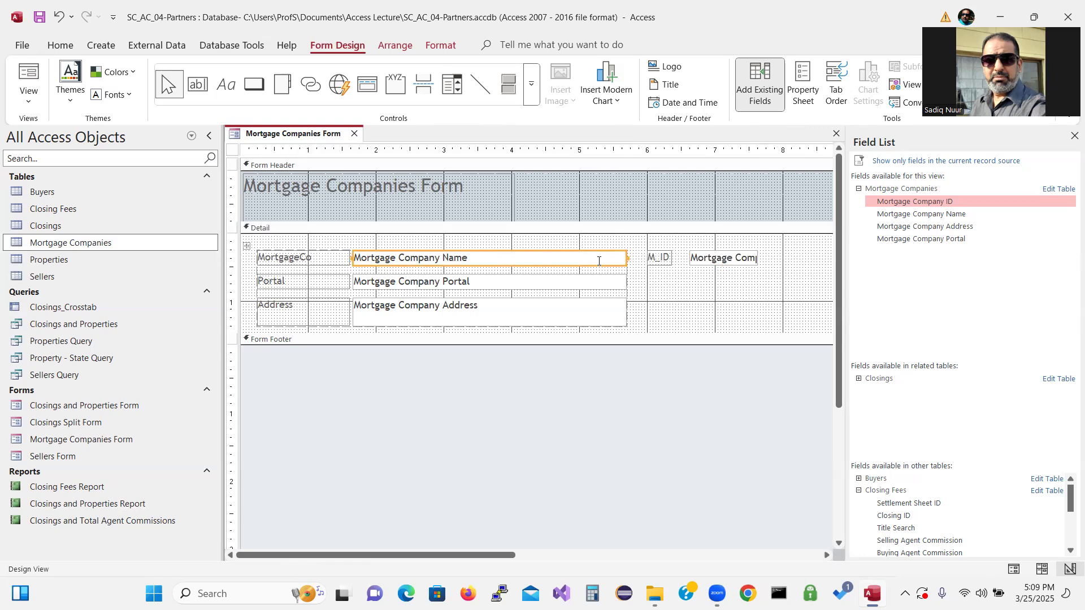
pyautogui.moveTo(626, 257); pyautogui.dragTo(531, 273)
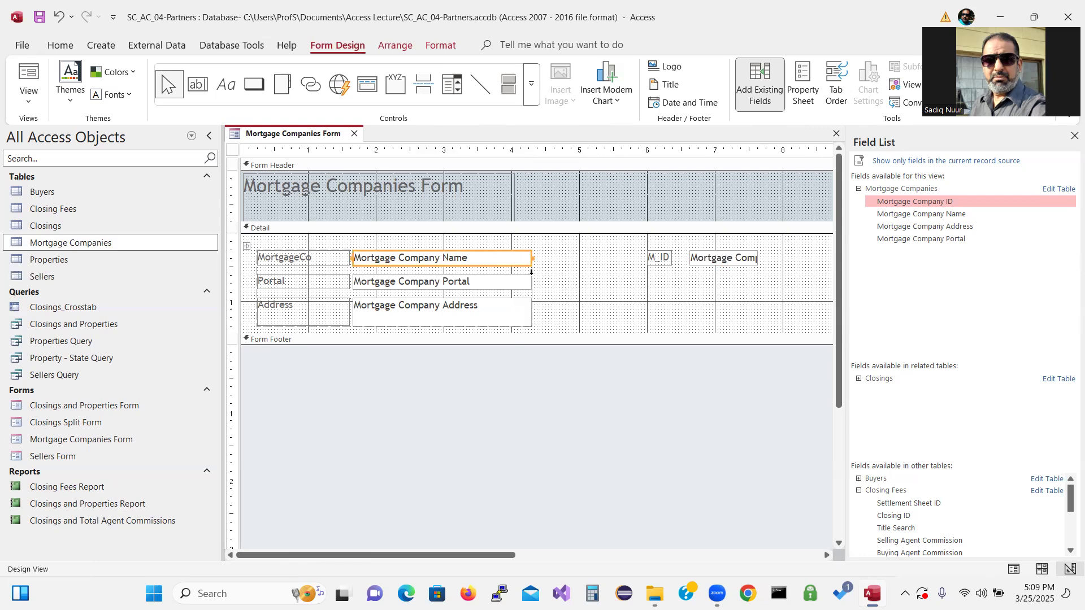
pyautogui.click(659, 258)
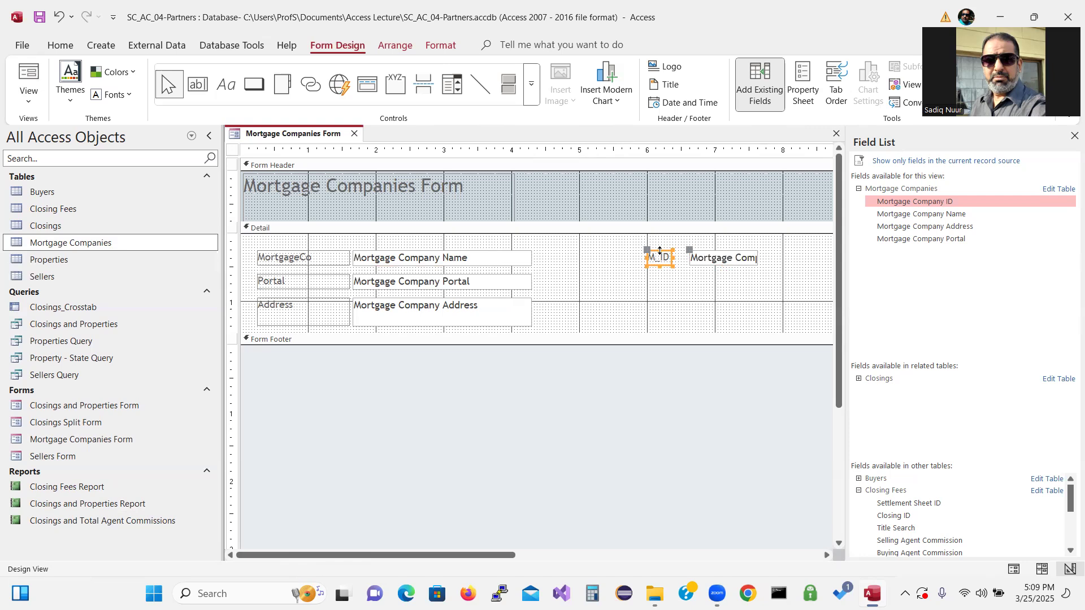
pyautogui.moveTo(663, 254); pyautogui.dragTo(560, 251)
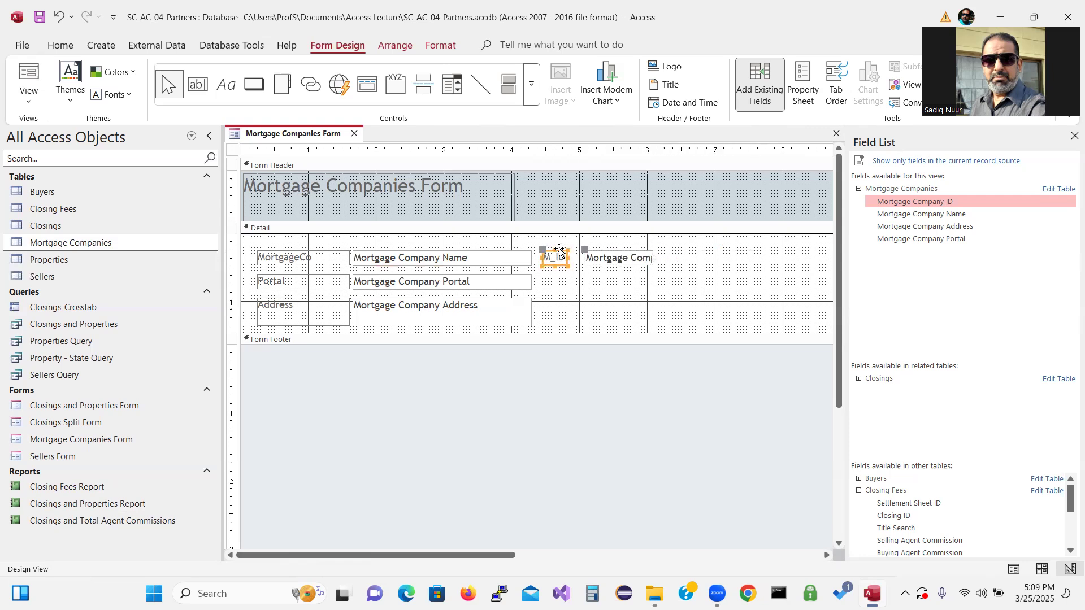
pyautogui.click(604, 307)
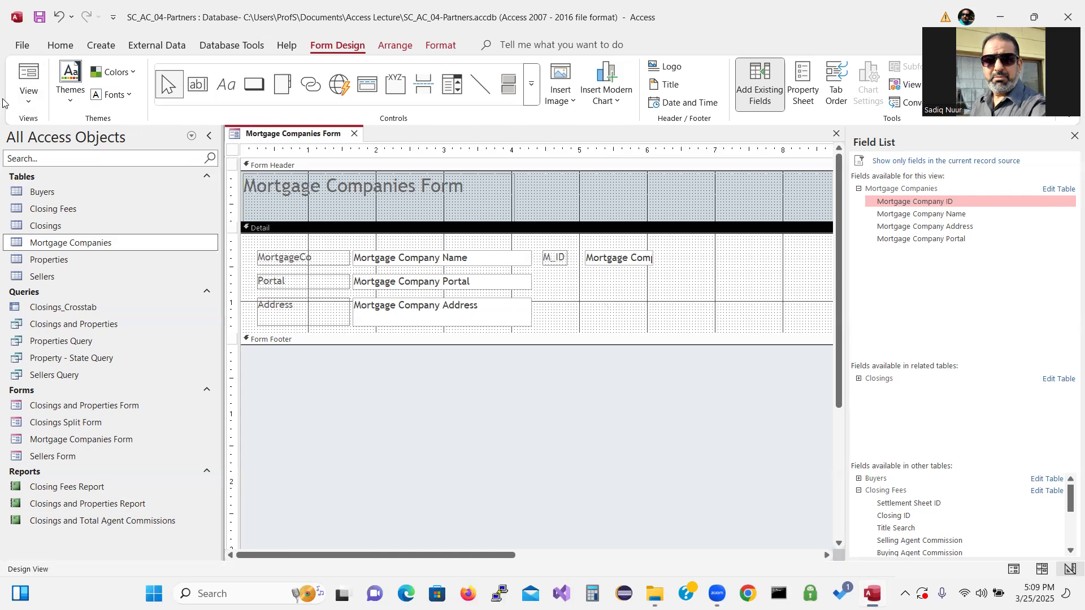
# Preview the Mortgage Companies Form in Form View to check the field layout.
pyautogui.click(29, 103)
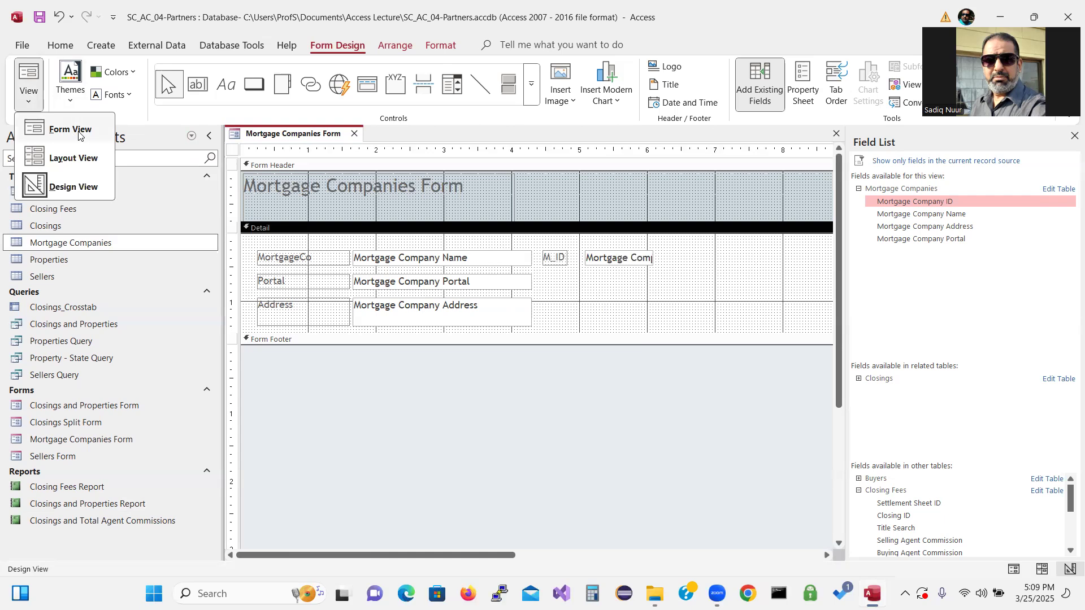
pyautogui.click(79, 133)
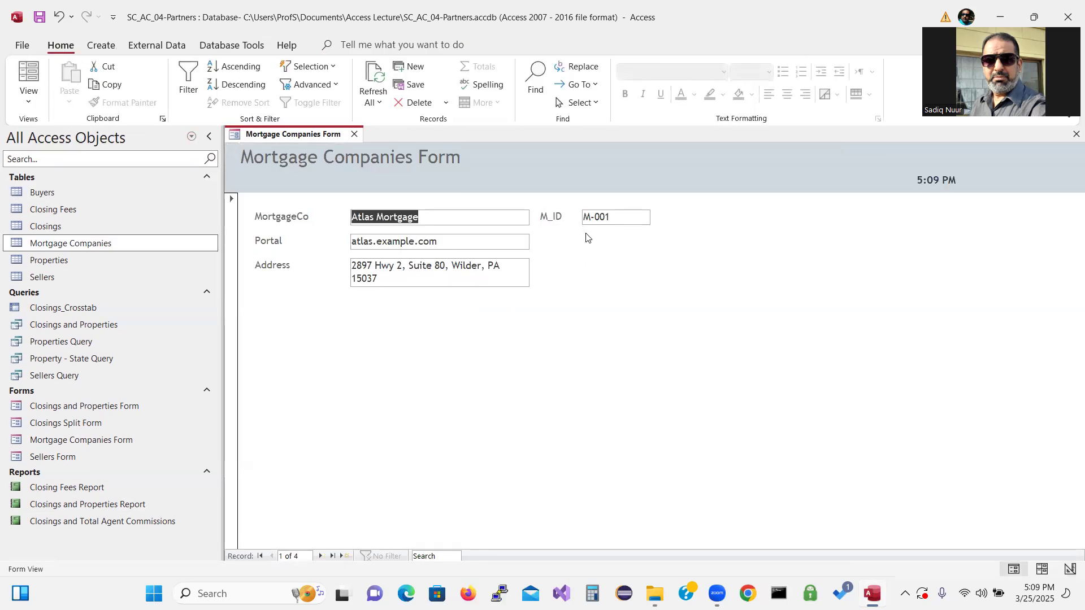
pyautogui.press('ctrl')
# Switch the Mortgage Companies Form to Layout View and close the field list.
pyautogui.click(27, 105)
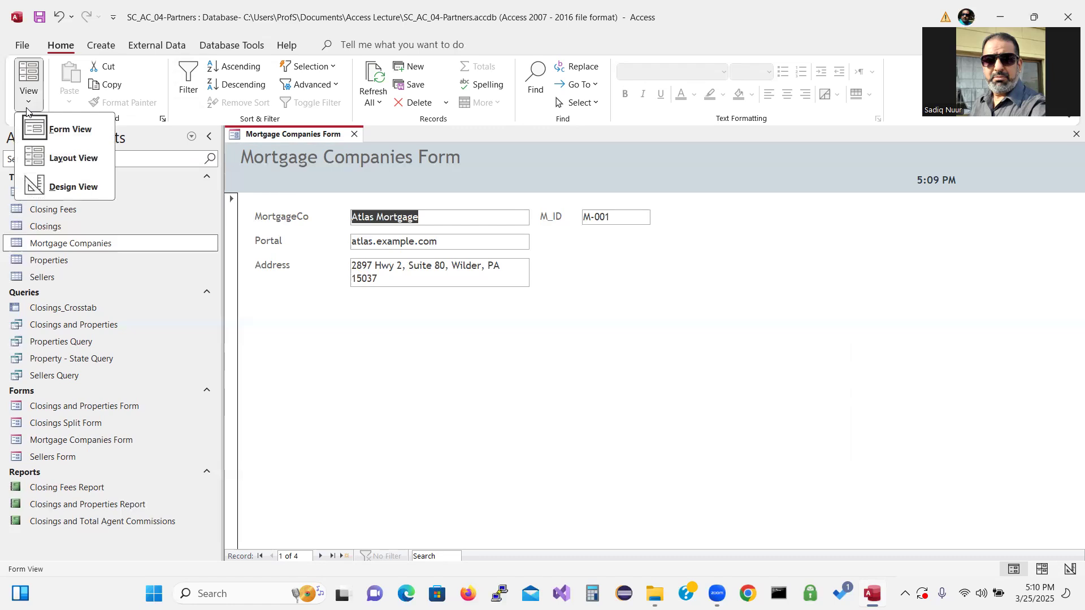
pyautogui.click(73, 160)
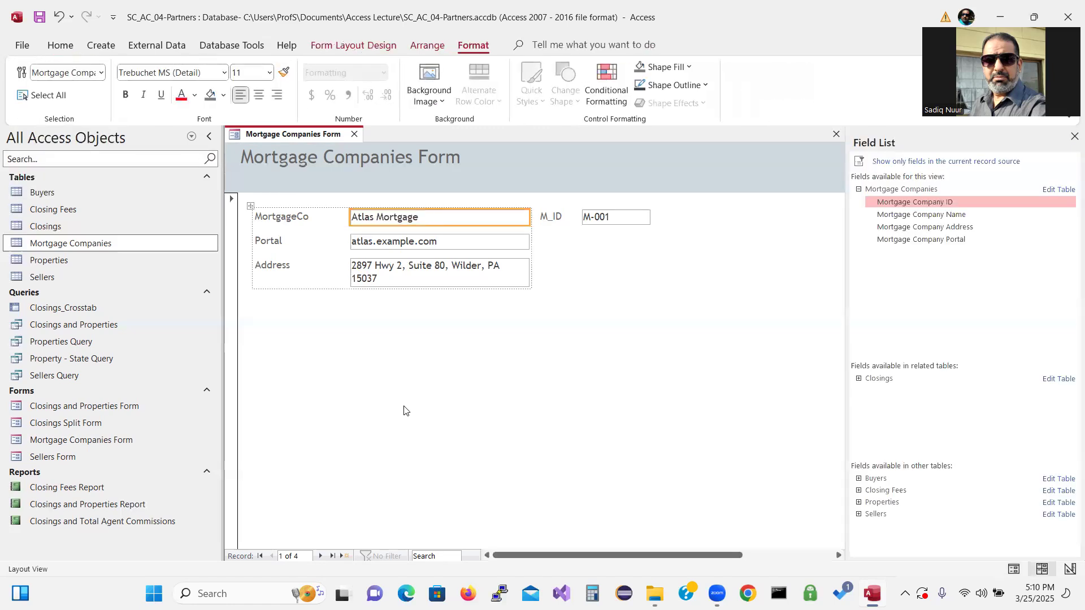
pyautogui.click(1074, 137)
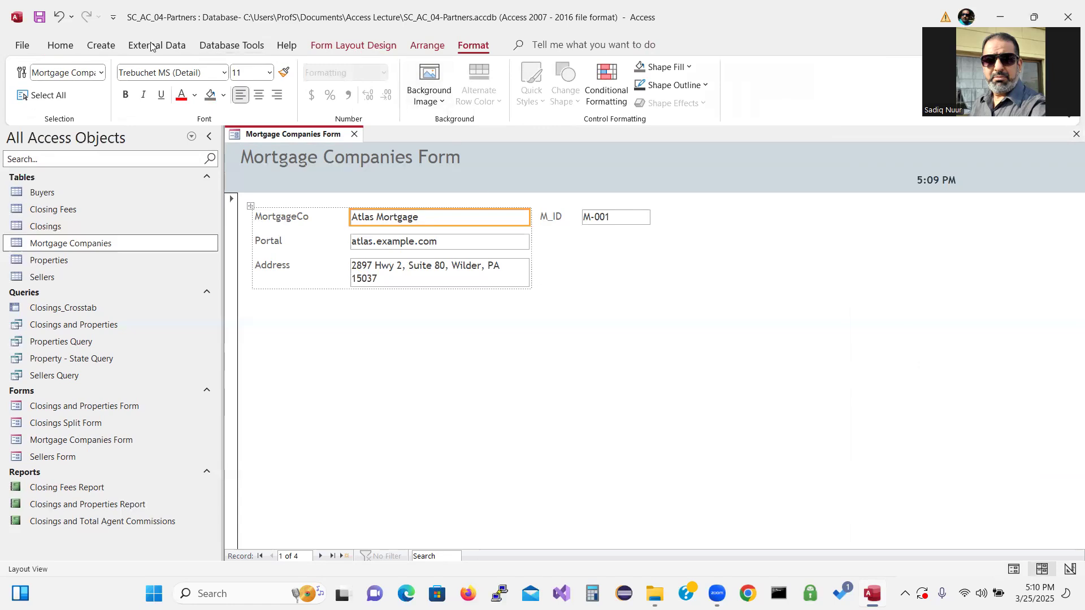
# Start an advanced filter/sort for the form and add the Mortgage Company Name and Mortgage Company Portal fields to its grid.
pyautogui.click(61, 45)
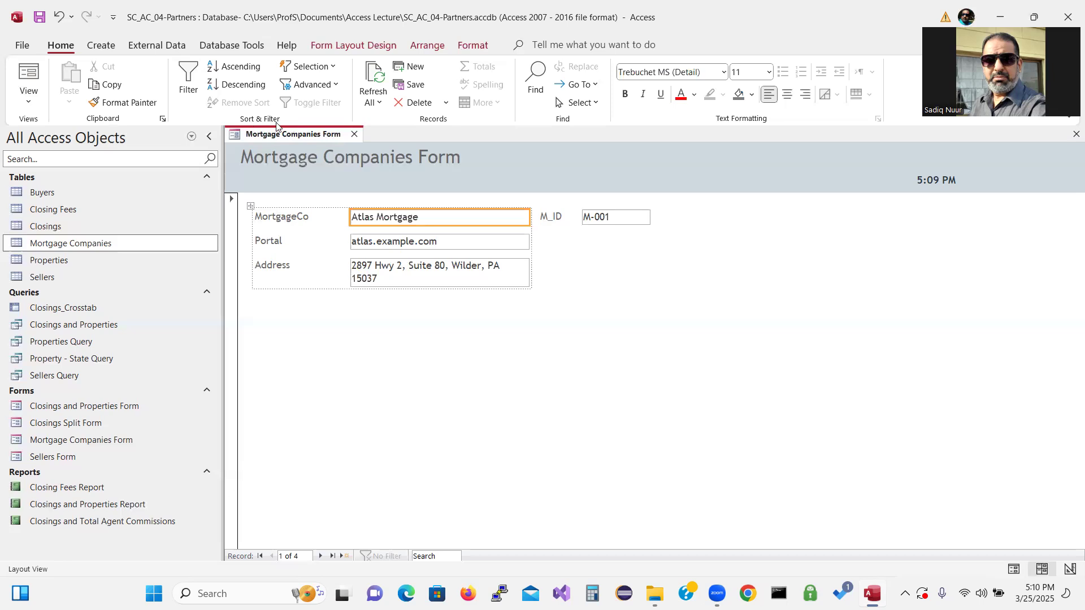
pyautogui.click(337, 86)
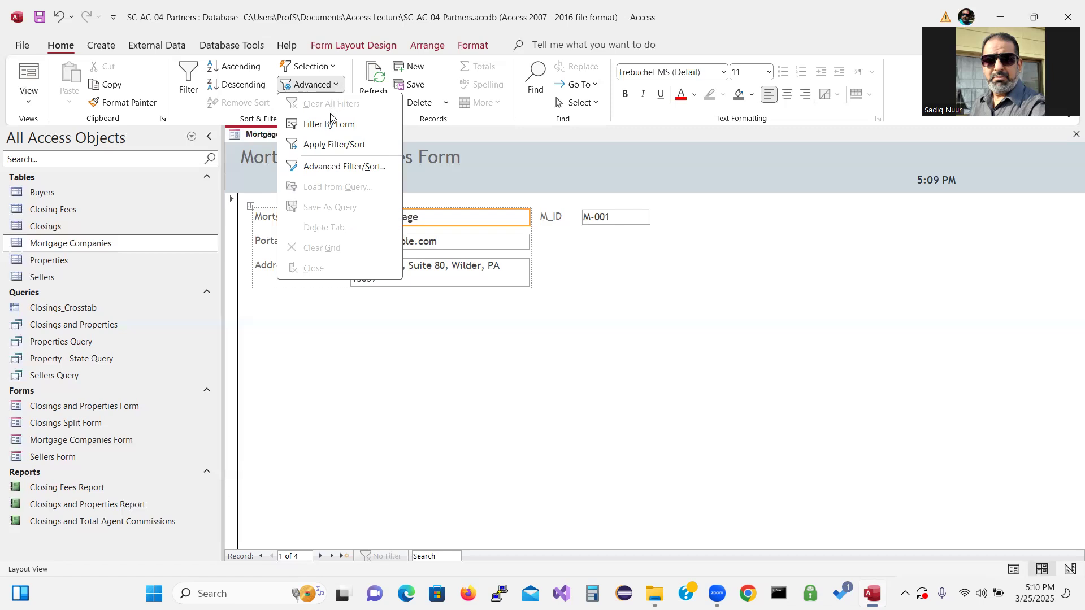
pyautogui.click(366, 167)
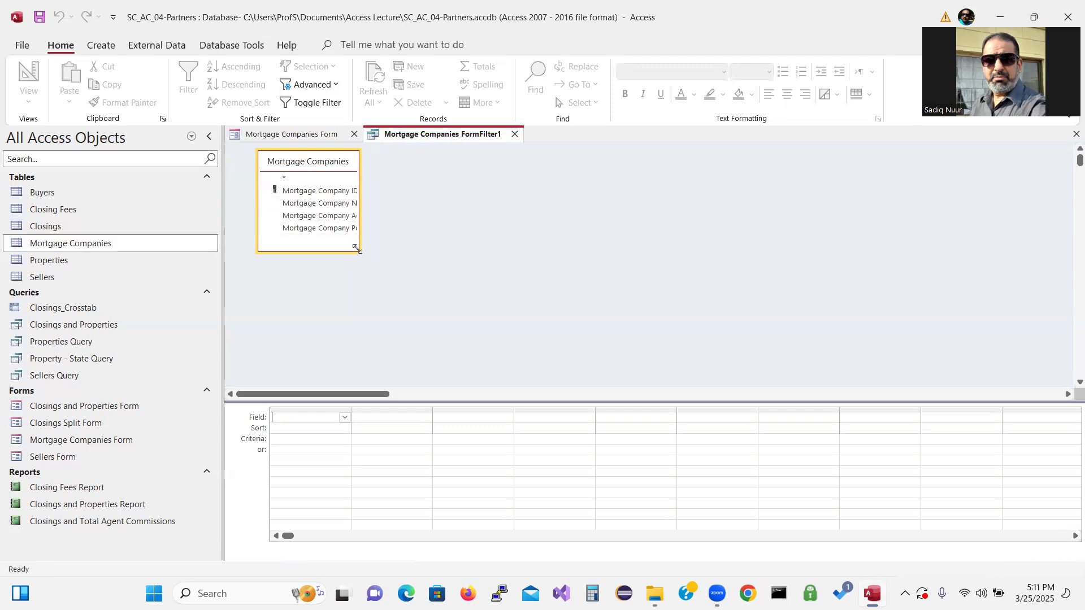
pyautogui.moveTo(356, 248); pyautogui.dragTo(406, 284)
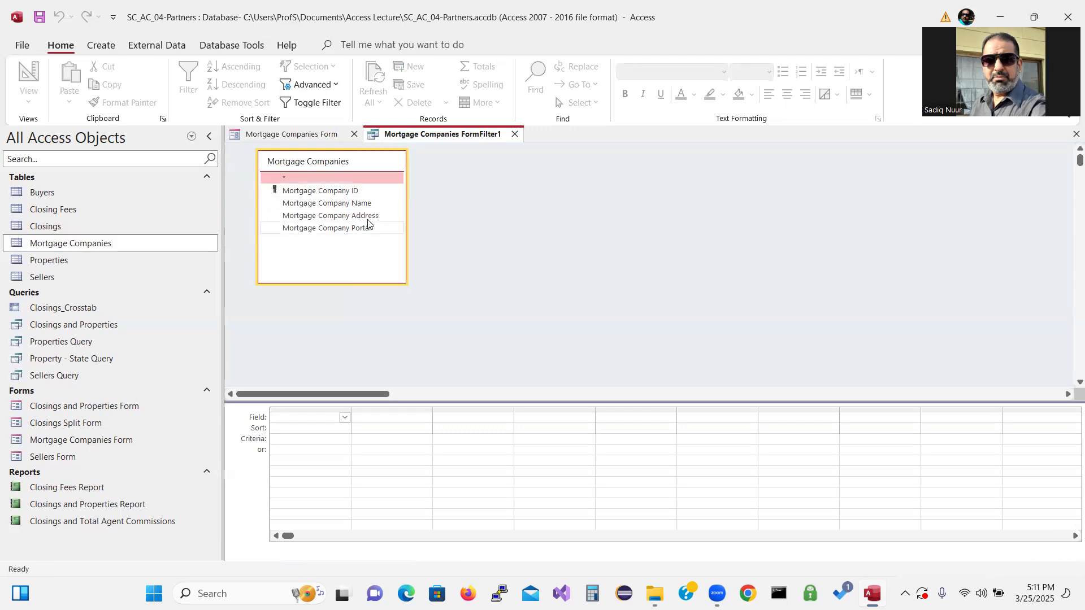
pyautogui.doubleClick(363, 204)
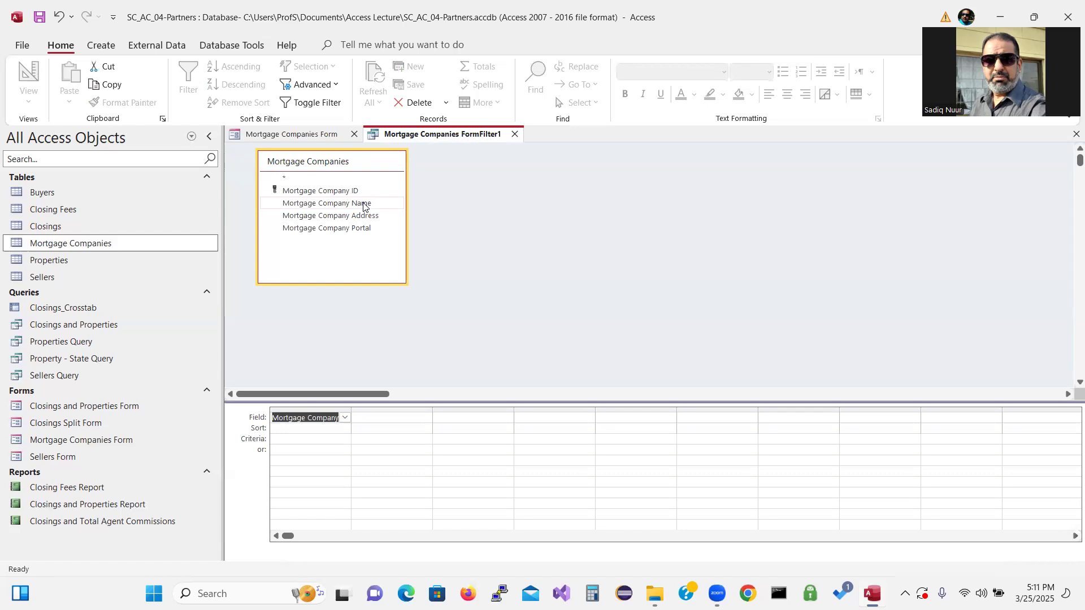
pyautogui.doubleClick(347, 228)
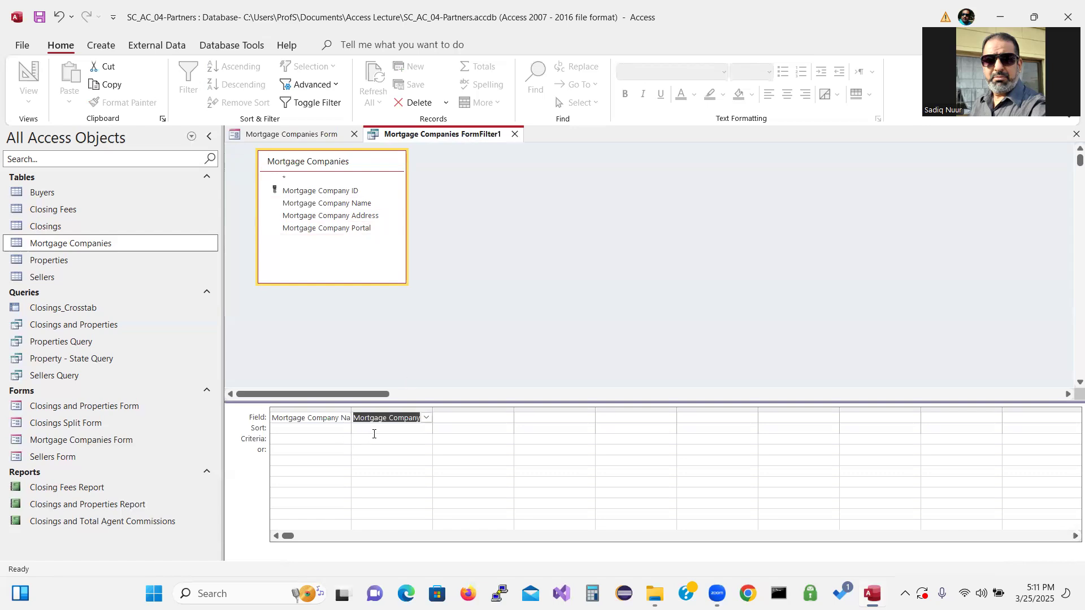
# Sort Mortgage Company Name ascending and enter the criterion *com for Mortgage Company Portal.
pyautogui.click(297, 428)
pyautogui.click(345, 429)
pyautogui.click(335, 439)
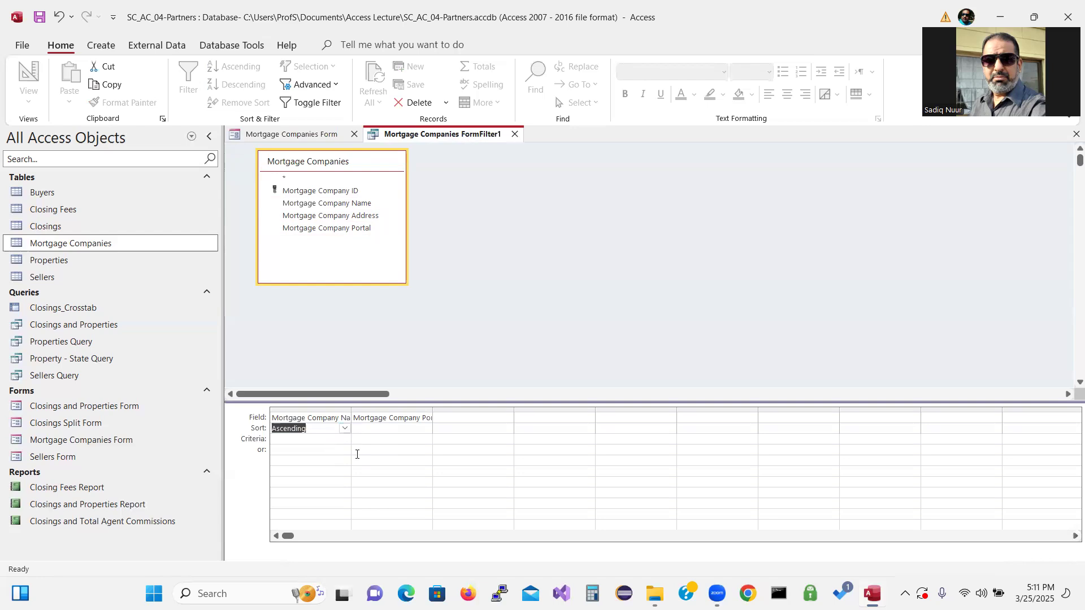
pyautogui.click(383, 439)
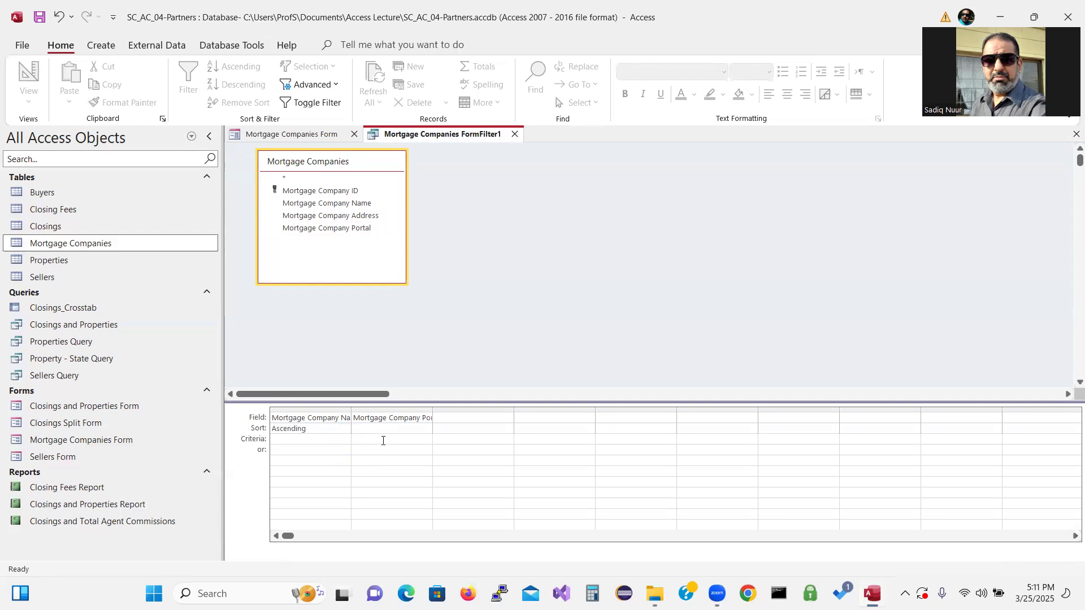
pyautogui.write('*')
pyautogui.write('om')
# Apply the filter to the Mortgage Companies Form and save the form.
pyautogui.click(318, 104)
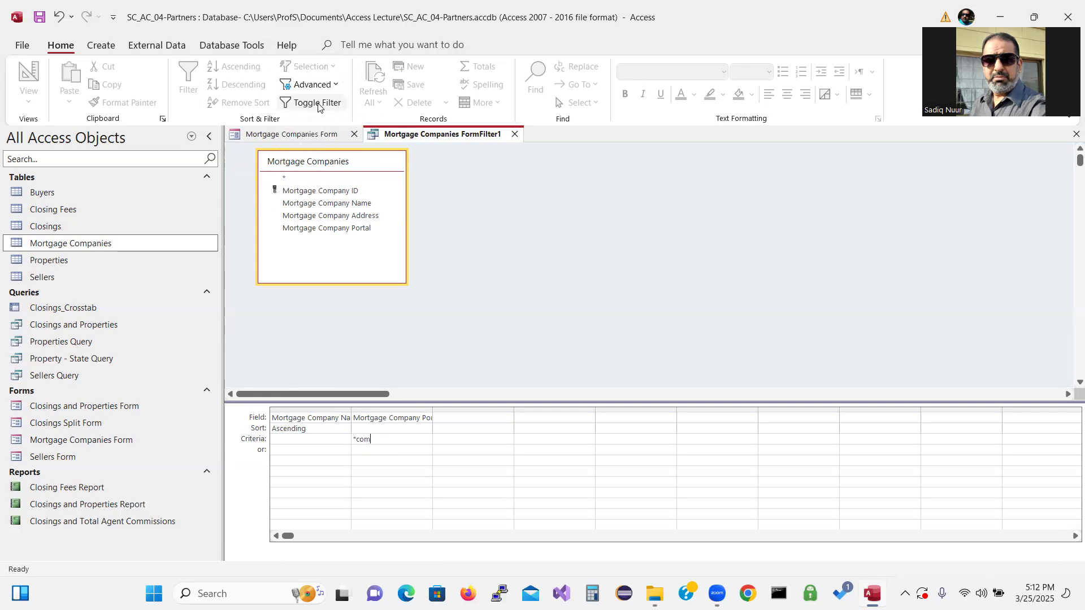
pyautogui.click(318, 104)
pyautogui.click(318, 104)
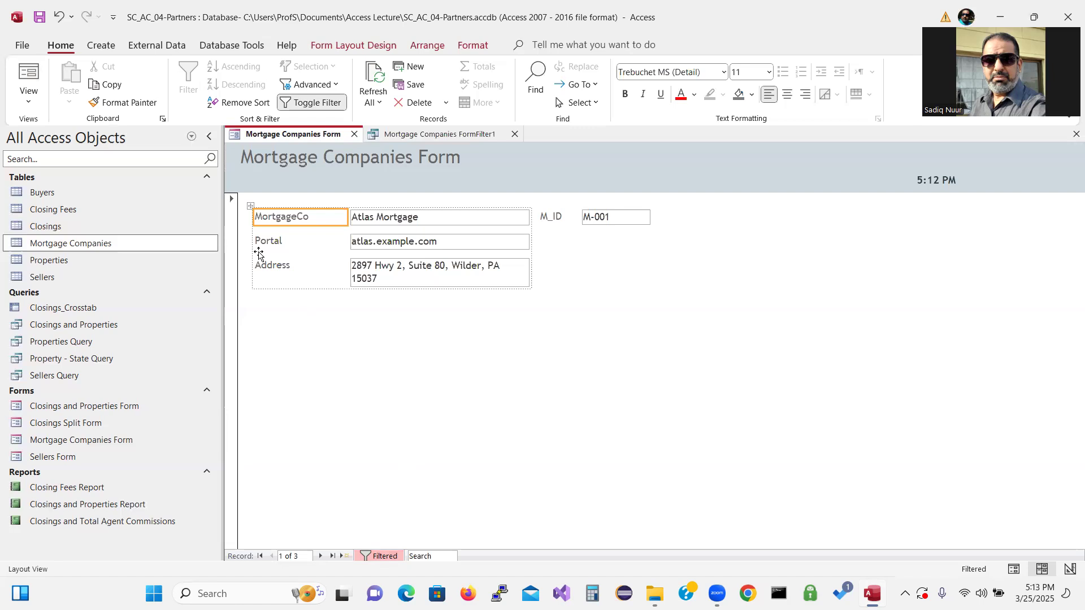
pyautogui.click(40, 18)
# Review the filter's design grid and clear all filters from the Mortgage Companies Form.
pyautogui.click(430, 135)
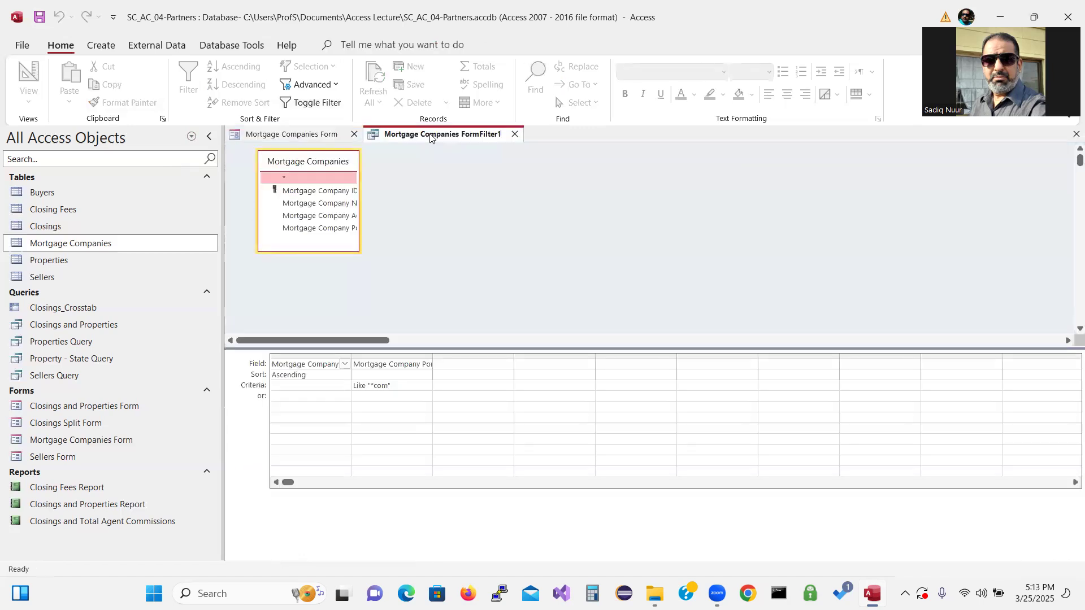
pyautogui.click(315, 136)
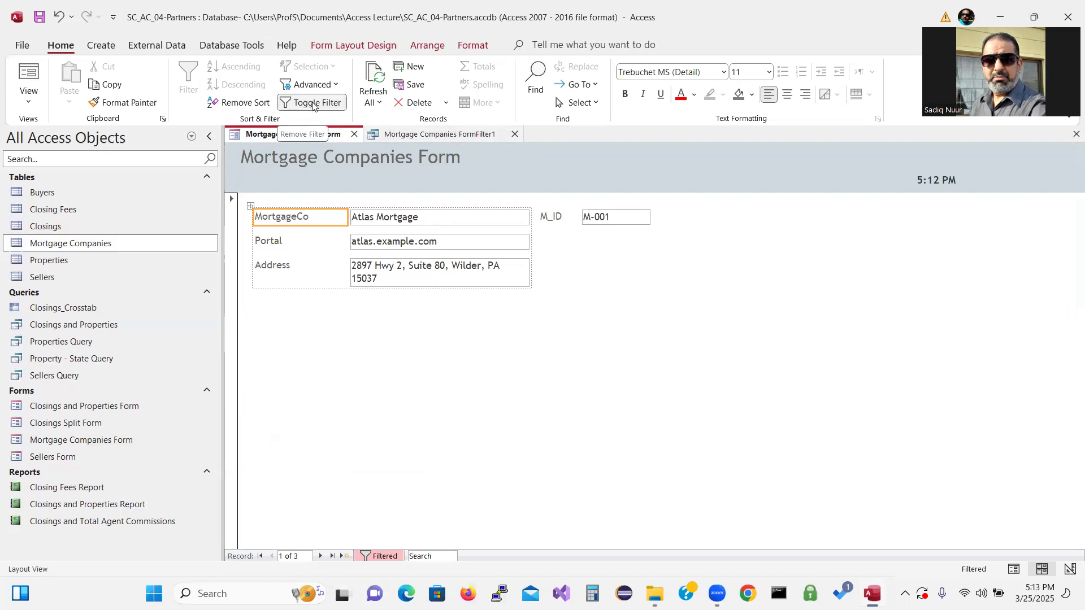
pyautogui.click(336, 86)
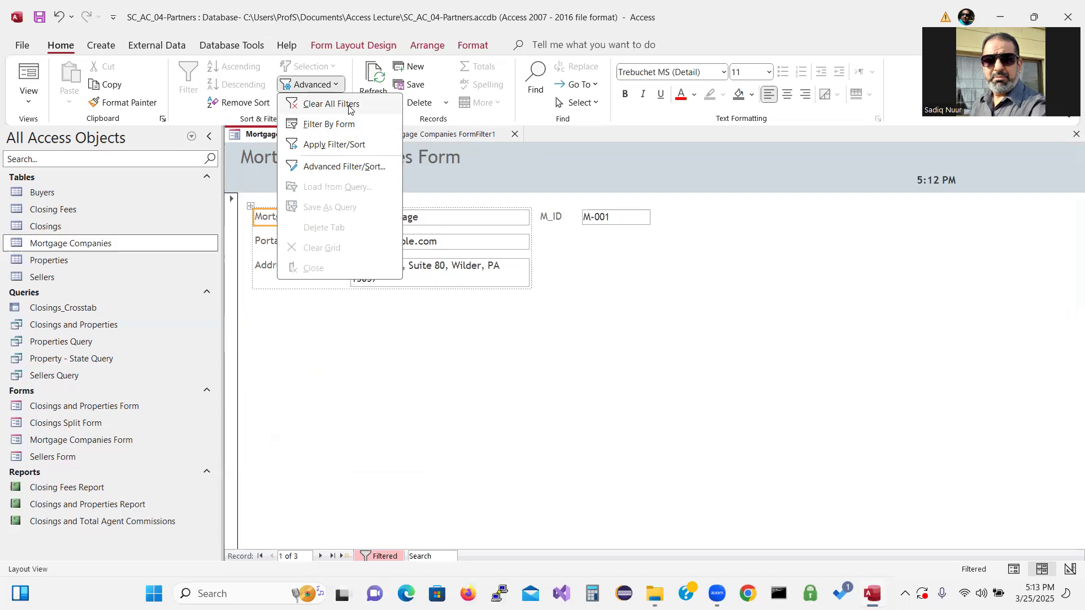
pyautogui.click(331, 104)
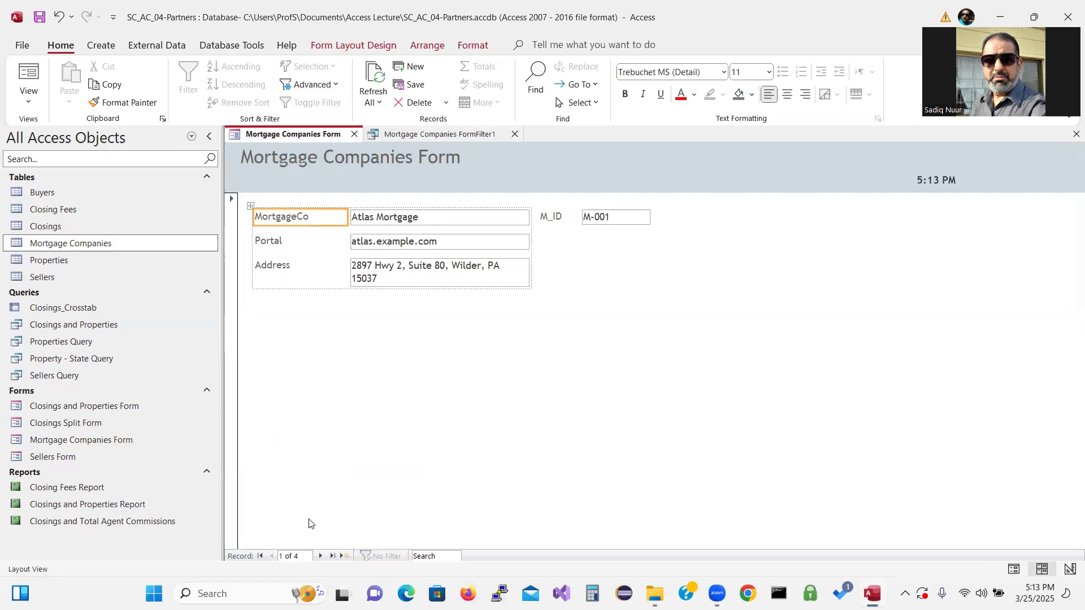
# Save the Mortgage Companies Form, then close its filter design and the form.
pyautogui.click(305, 554)
pyautogui.click(39, 18)
pyautogui.click(514, 135)
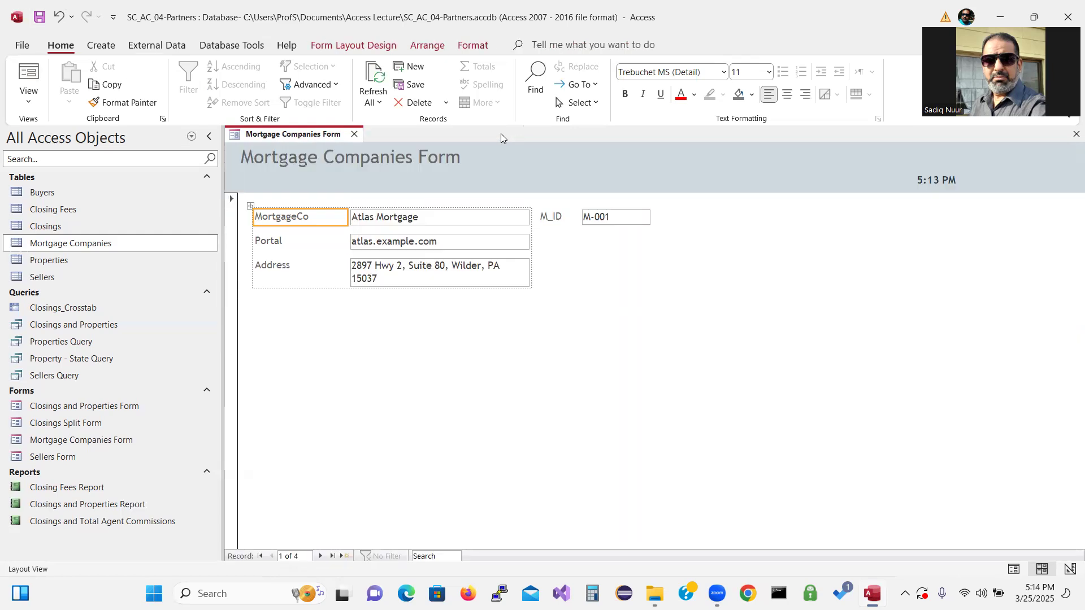
pyautogui.click(353, 134)
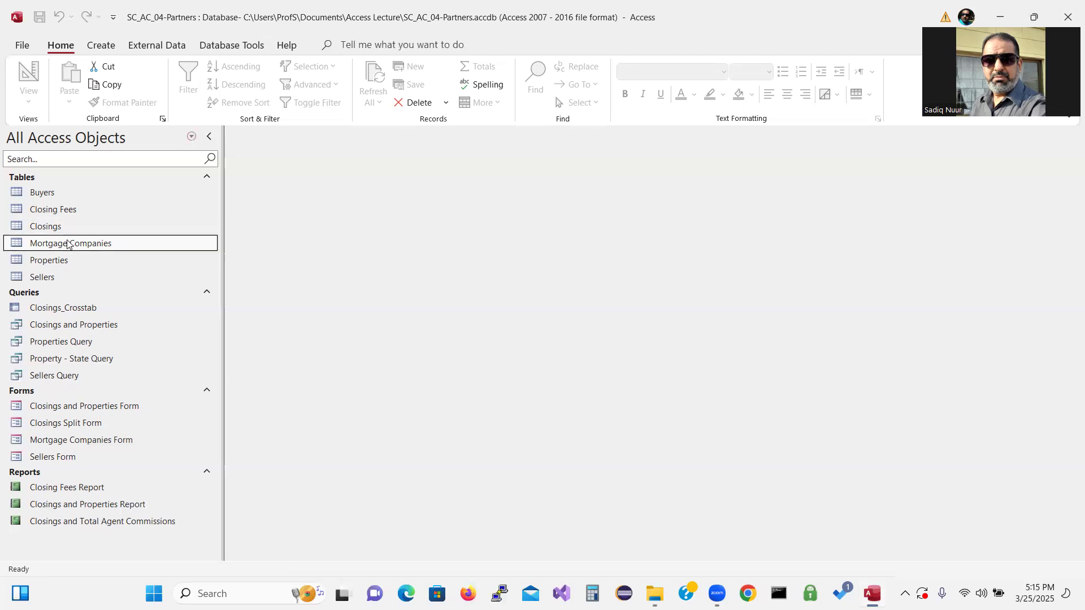
# Start a labels report from the Properties table using Avery label C2163, 1 1/2" x 3 9/10".
pyautogui.click(66, 262)
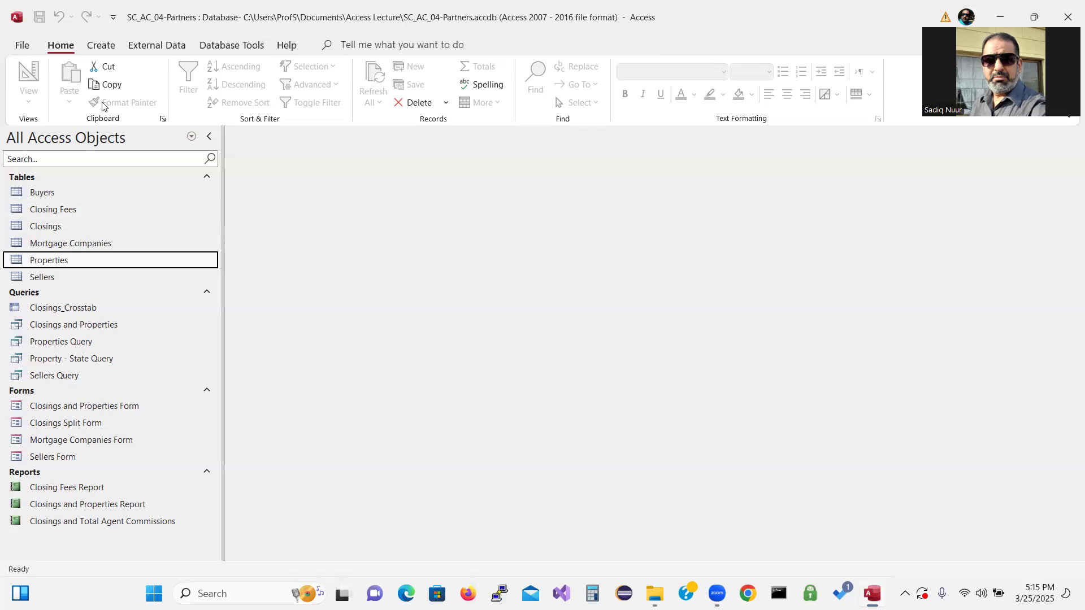
pyautogui.click(101, 46)
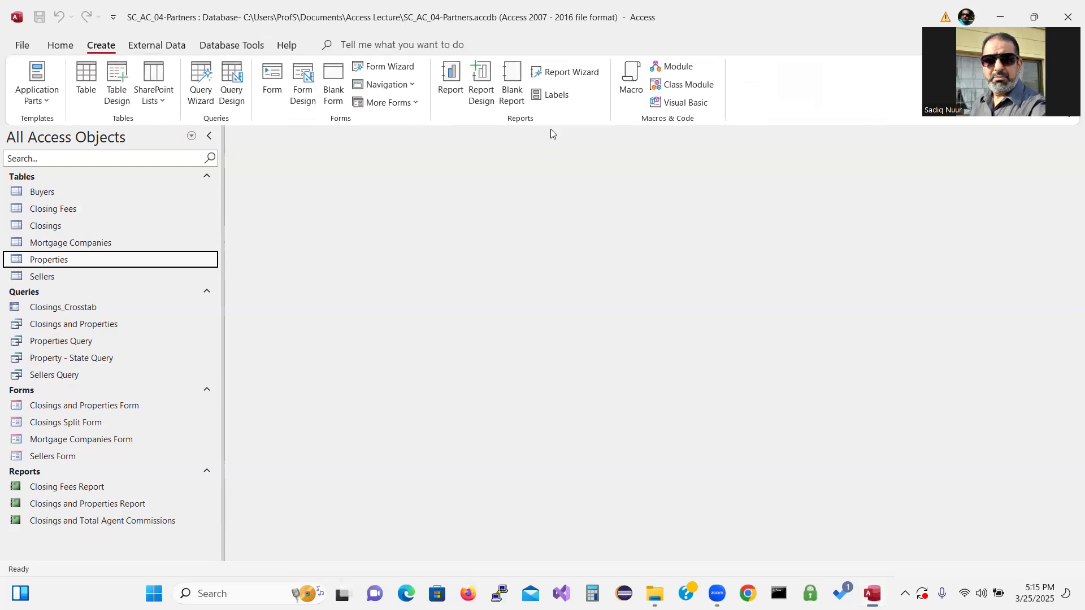
pyautogui.click(556, 96)
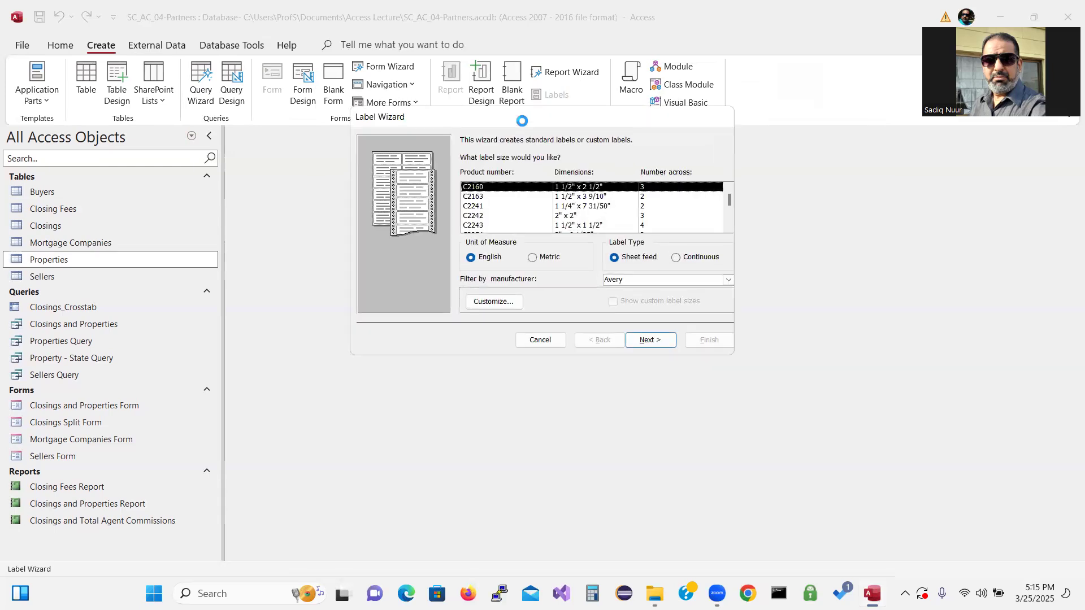
pyautogui.moveTo(522, 121); pyautogui.dragTo(500, 166)
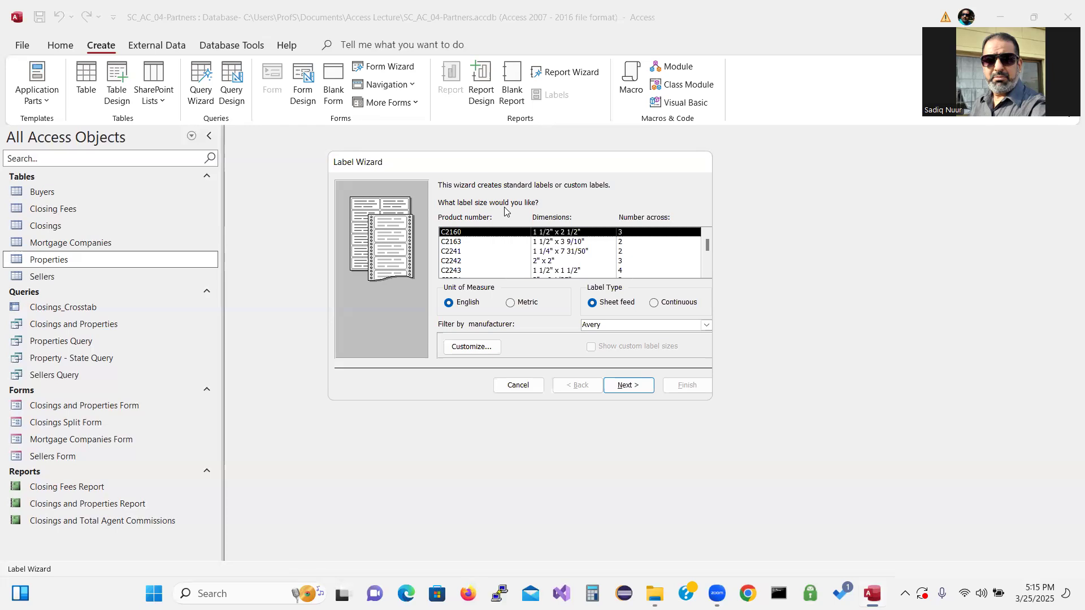
pyautogui.click(486, 241)
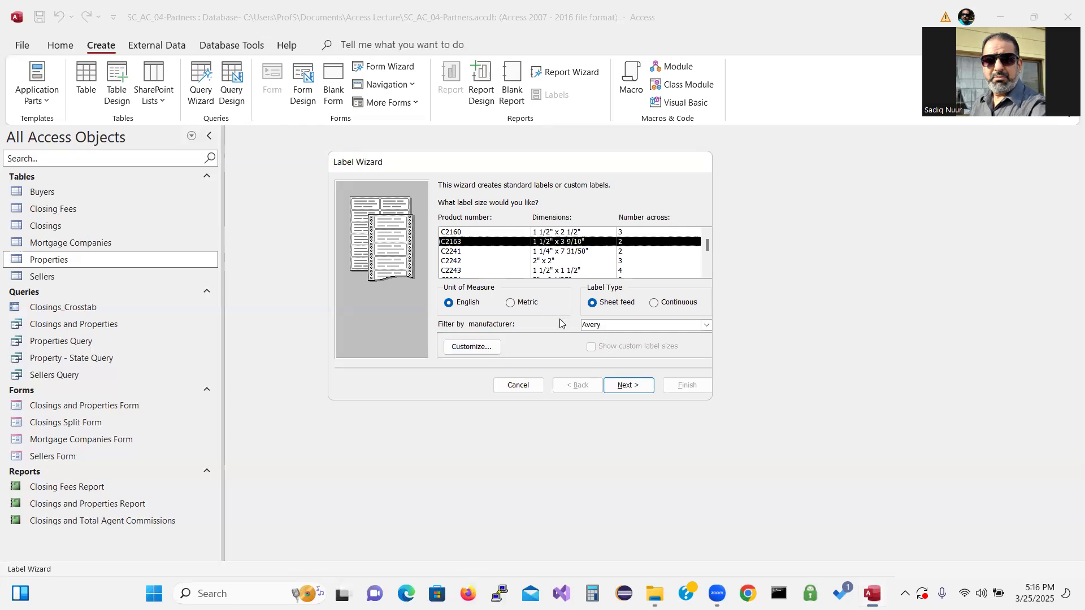
pyautogui.click(627, 386)
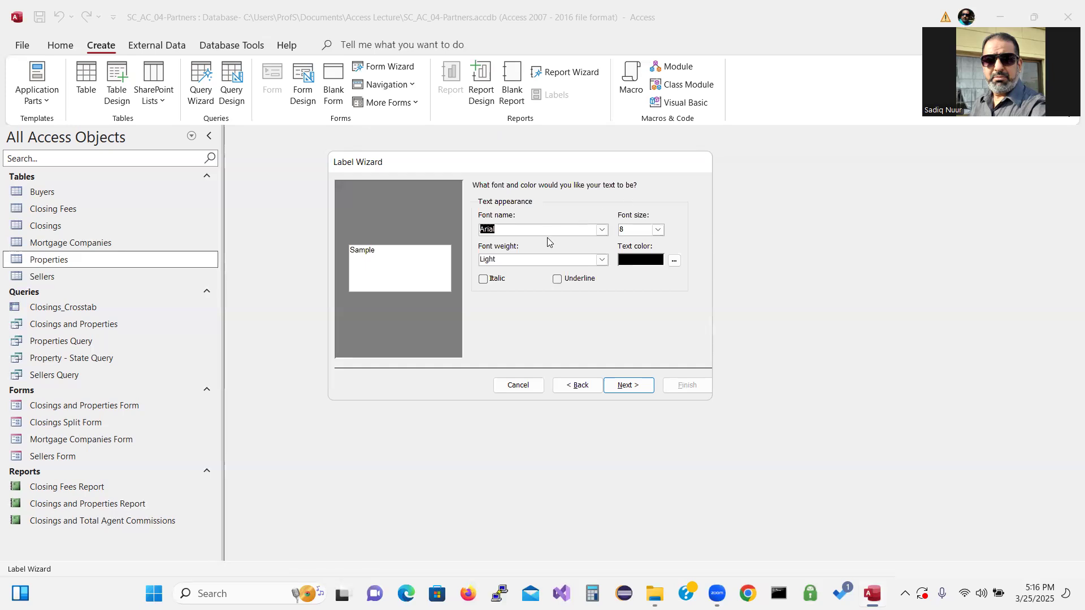
# Set the label text to Arial with a Bold font weight, keeping size 8 and black color.
pyautogui.click(602, 232)
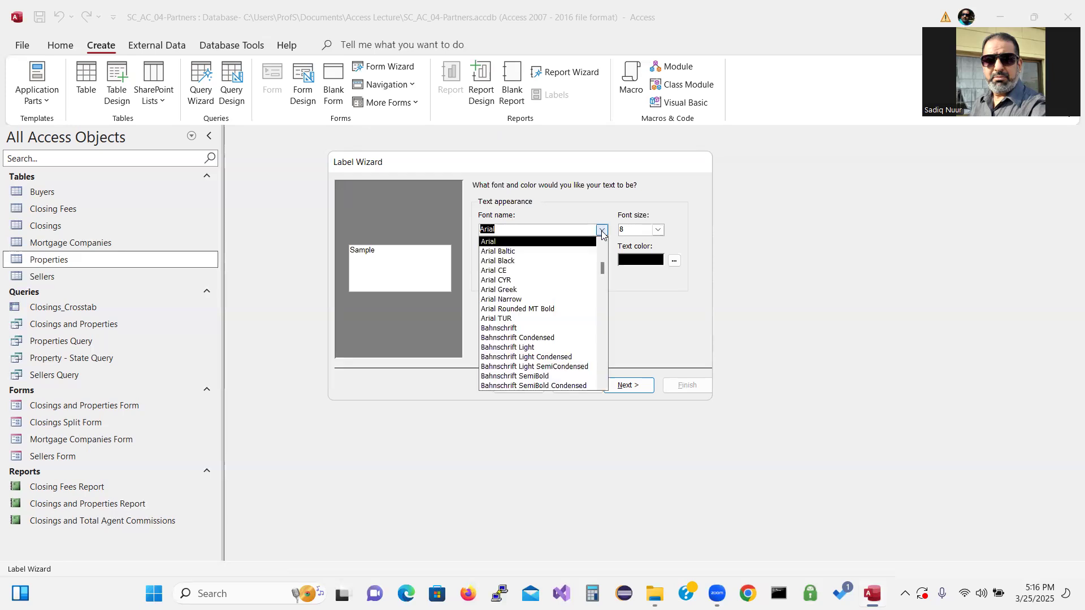
pyautogui.click(561, 232)
pyautogui.click(631, 295)
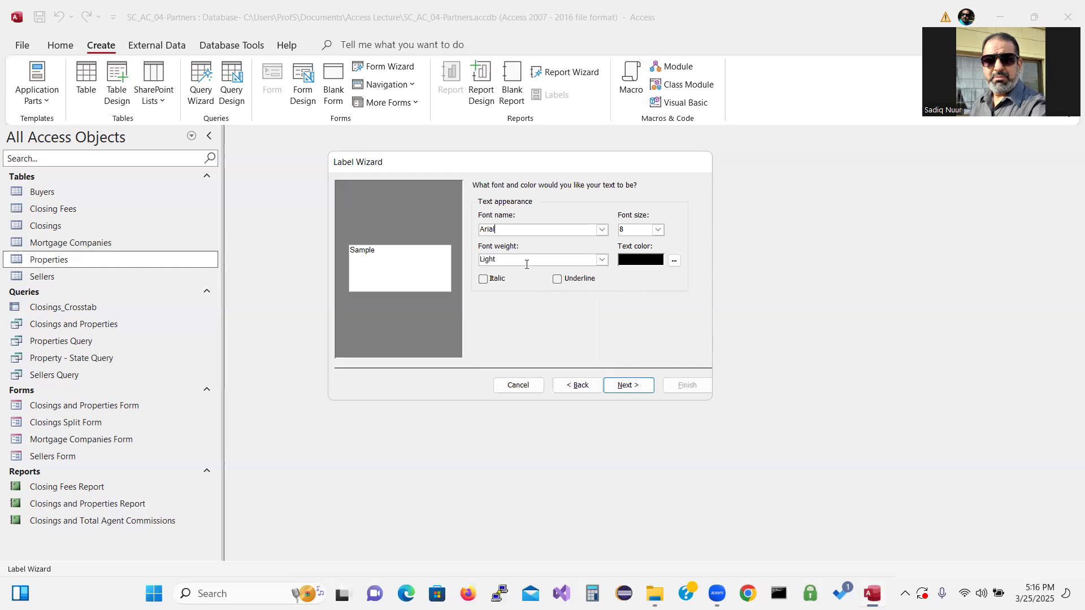
pyautogui.click(601, 260)
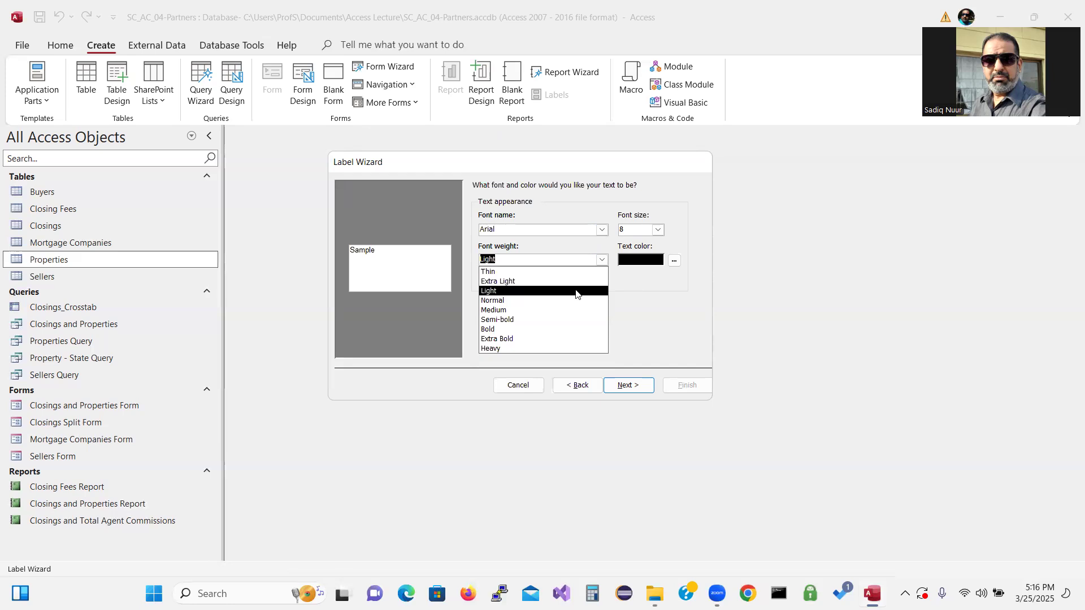
pyautogui.click(535, 329)
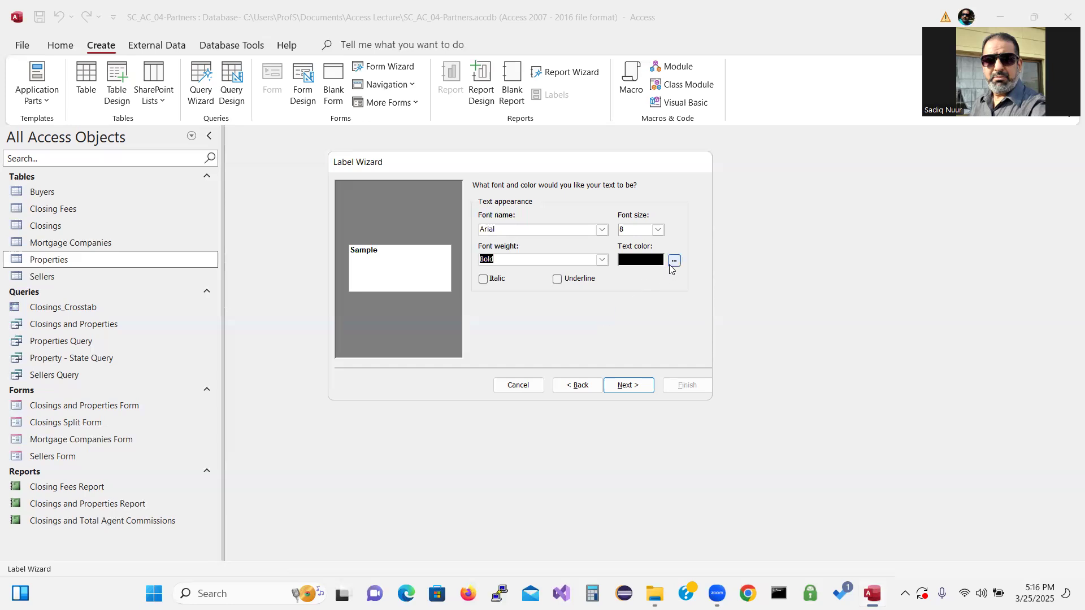
pyautogui.click(626, 388)
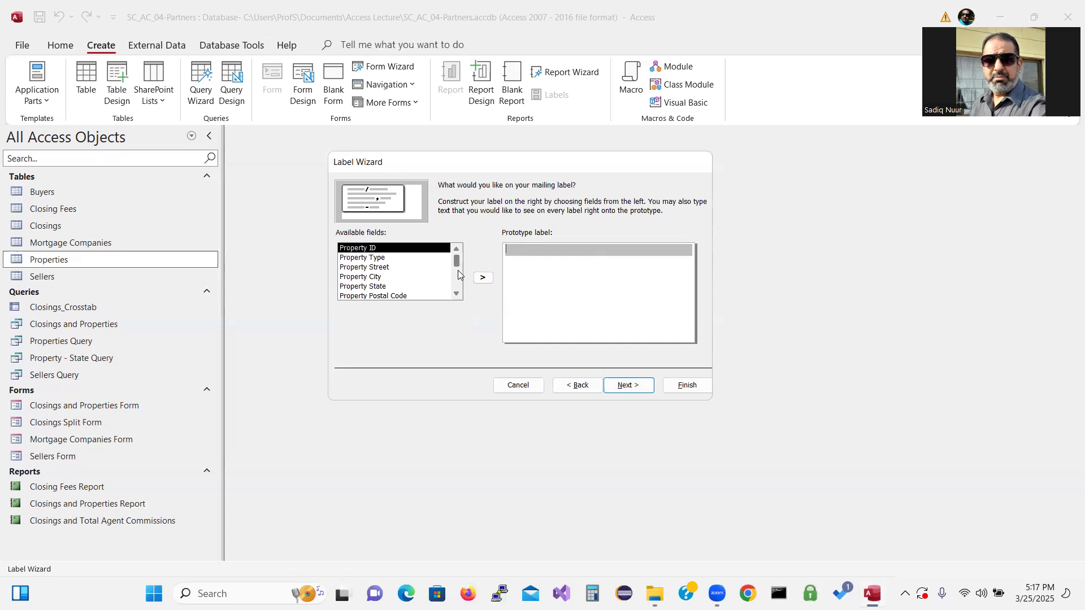
# Enter the fixed text "Current Resident" on the first line of the prototype label.
pyautogui.click(521, 248)
pyautogui.write('Current Resident')
pyautogui.doubleClick(384, 268)
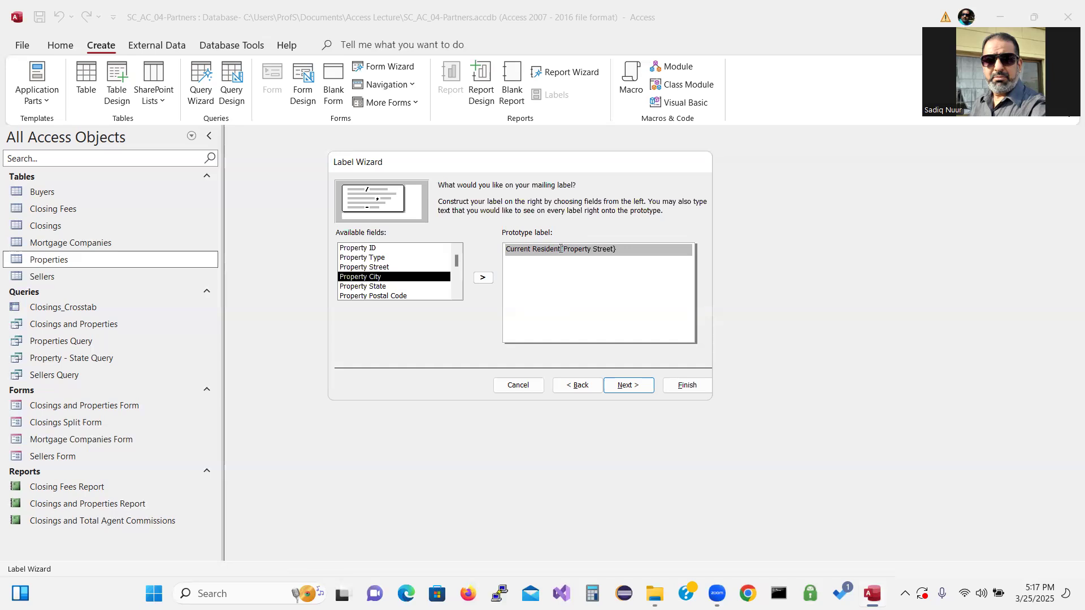
pyautogui.click(483, 280)
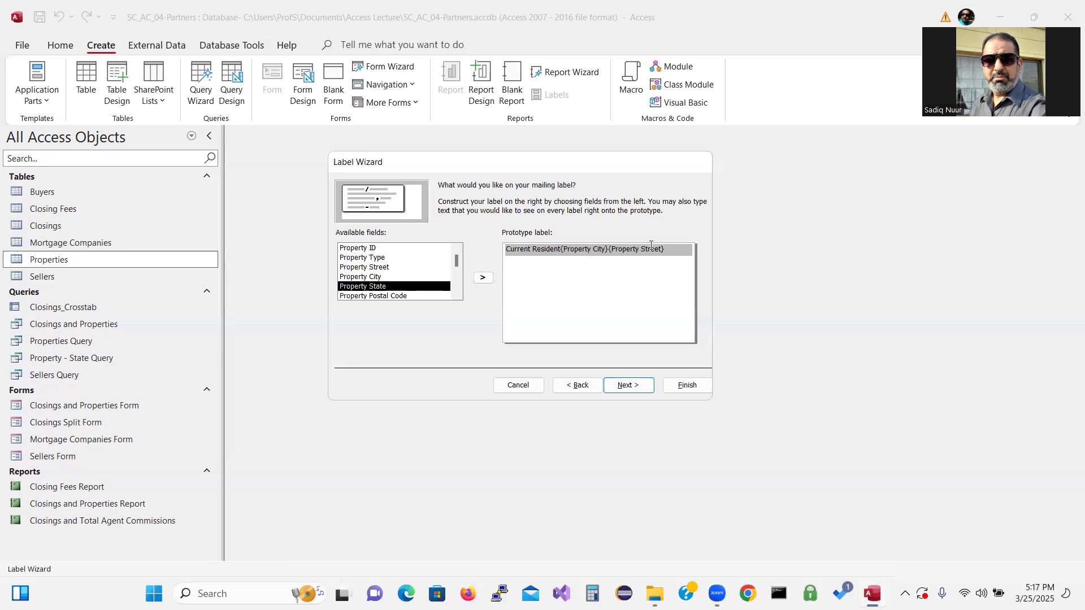
pyautogui.press('BackSpace')
pyautogui.press('BackSpace')
pyautogui.press('BackSpace')
# Place the Property Street field on the prototype label's second line.
pyautogui.click(569, 277)
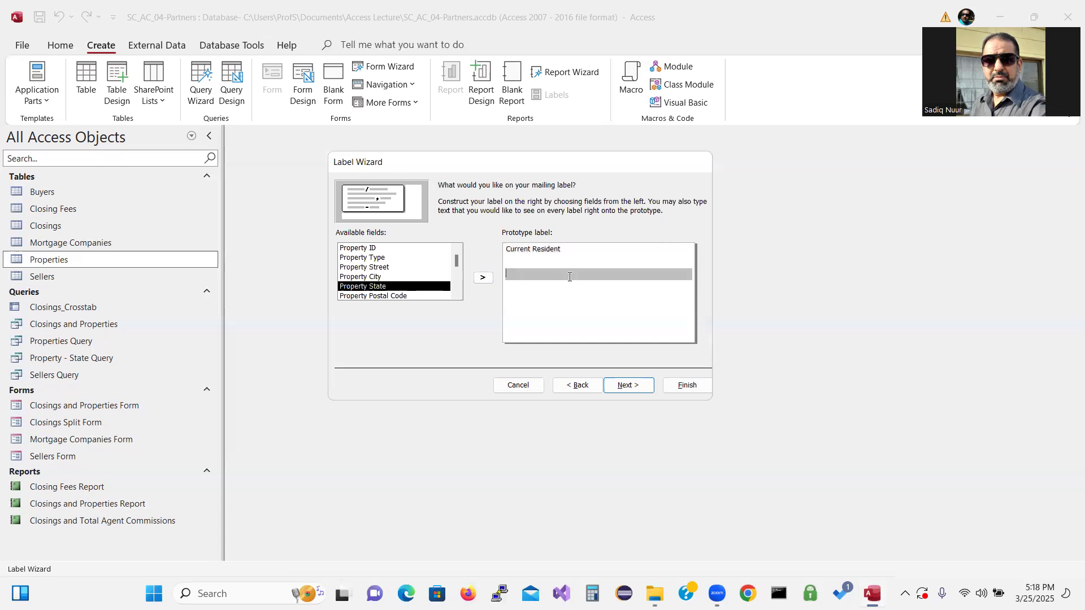
pyautogui.click(537, 259)
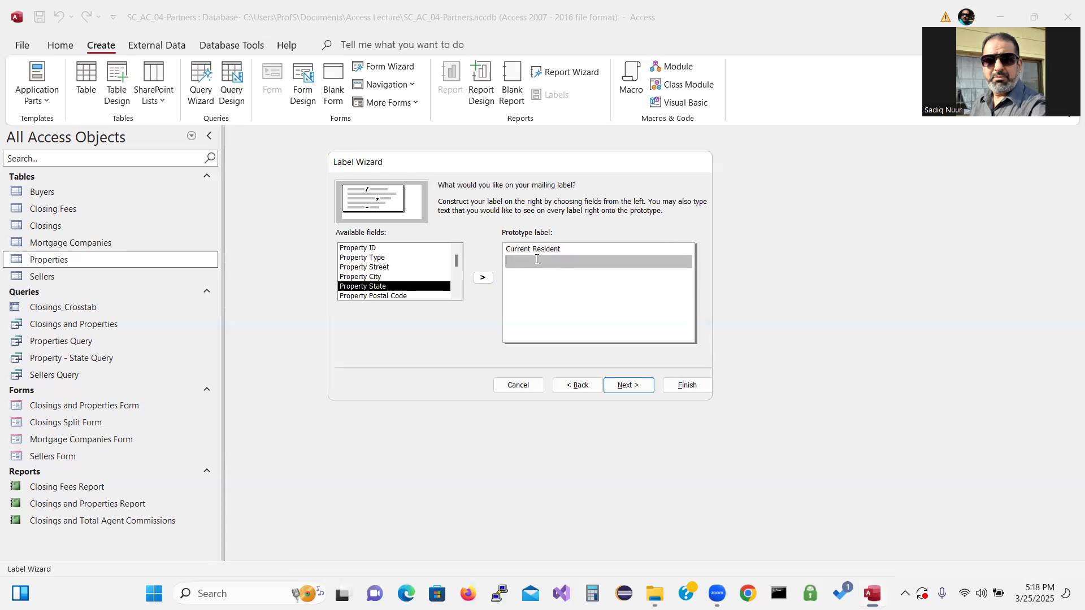
pyautogui.doubleClick(395, 266)
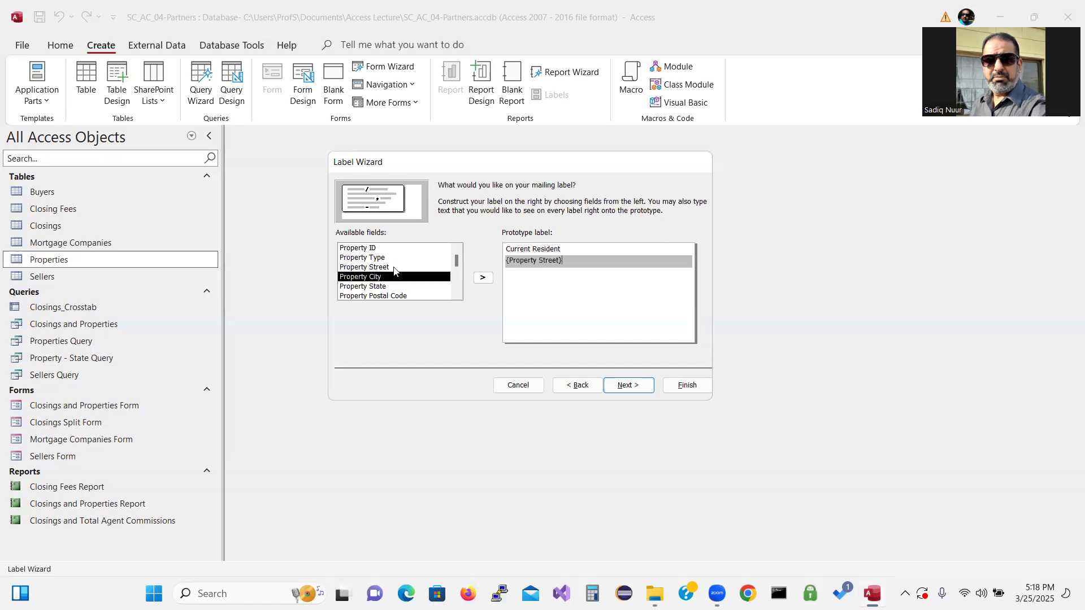
# Build the label's third line from Property City, a comma, Property State and Property Postal Code, separated by spaces.
pyautogui.press('Return')
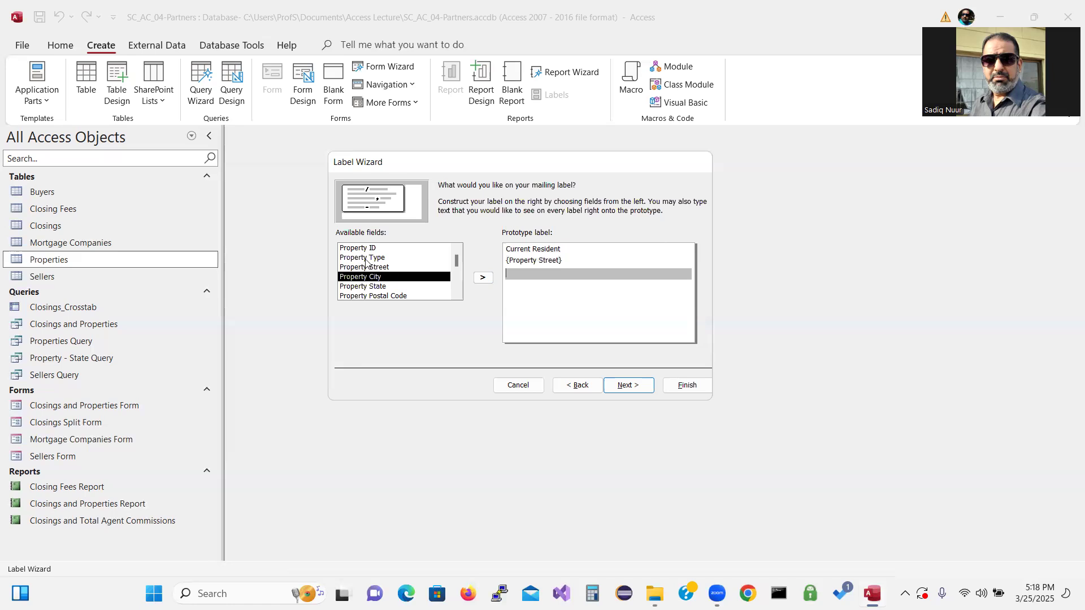
pyautogui.doubleClick(358, 277)
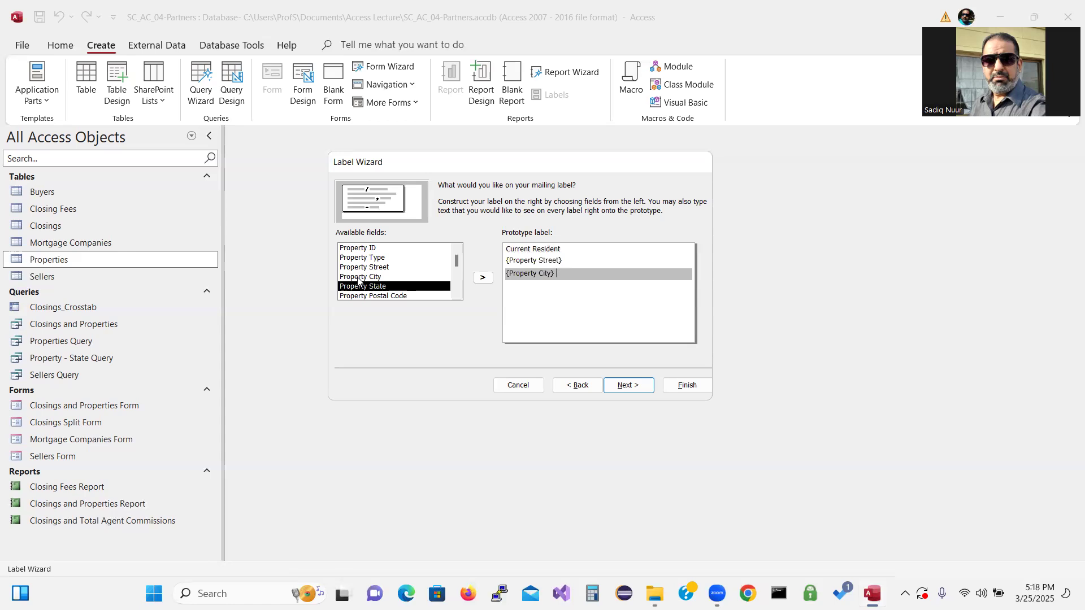
pyautogui.write(',')
pyautogui.doubleClick(382, 289)
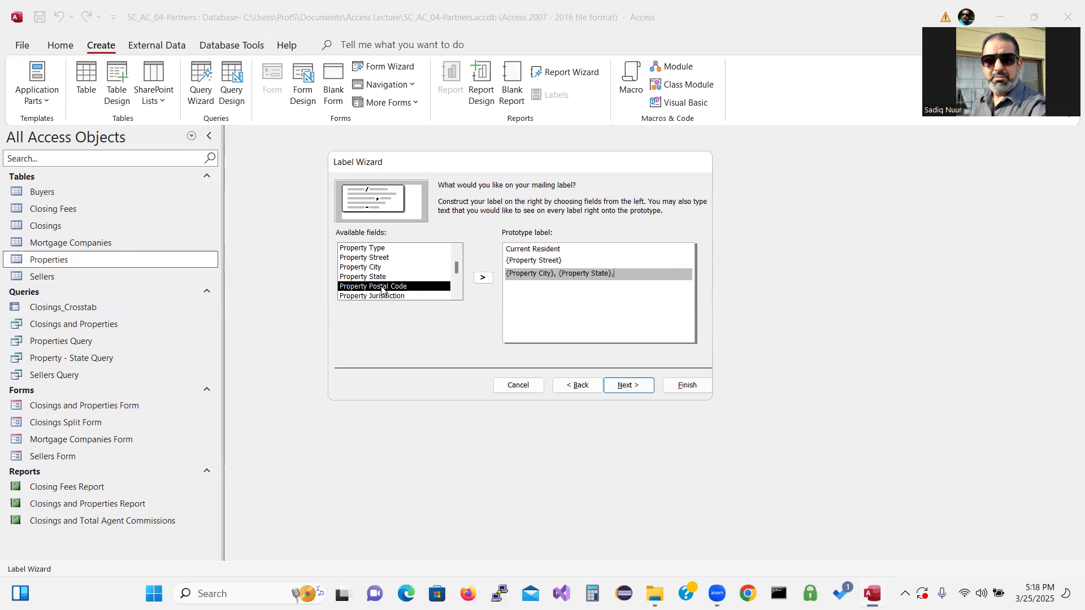
pyautogui.press('BackSpace')
pyautogui.doubleClick(371, 287)
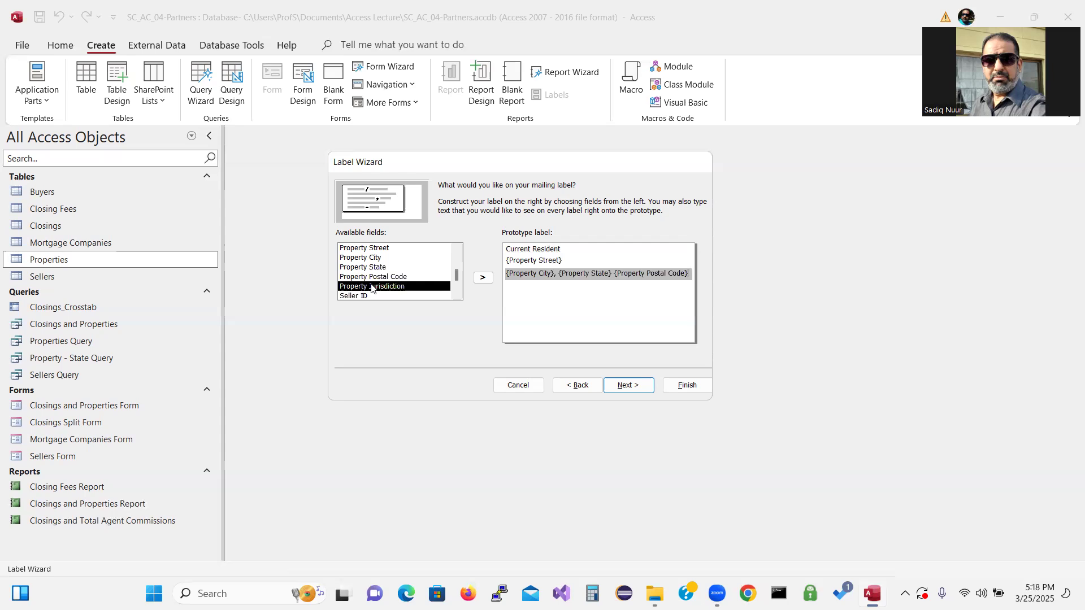
pyautogui.click(631, 388)
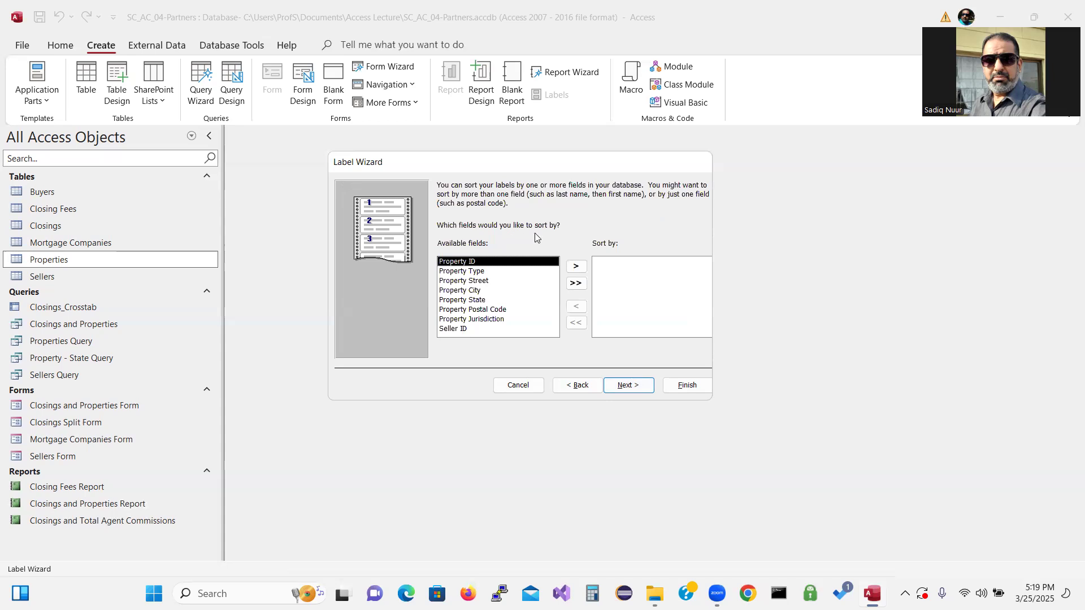
# Sort the labels by Property Postal Code and finish the report, showing the labels as they will look printed.
pyautogui.click(488, 310)
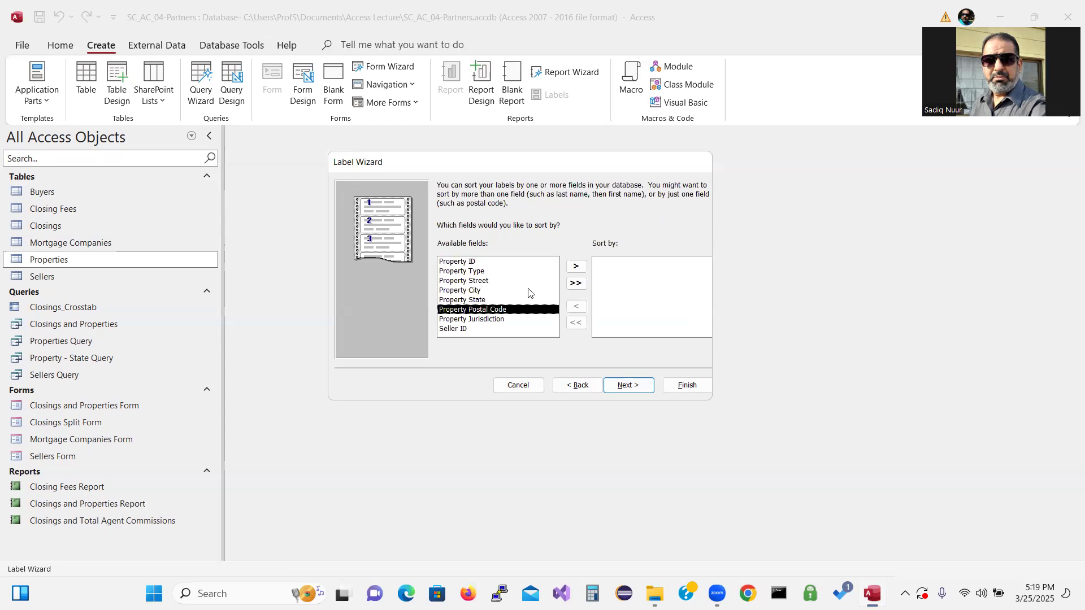
pyautogui.click(575, 268)
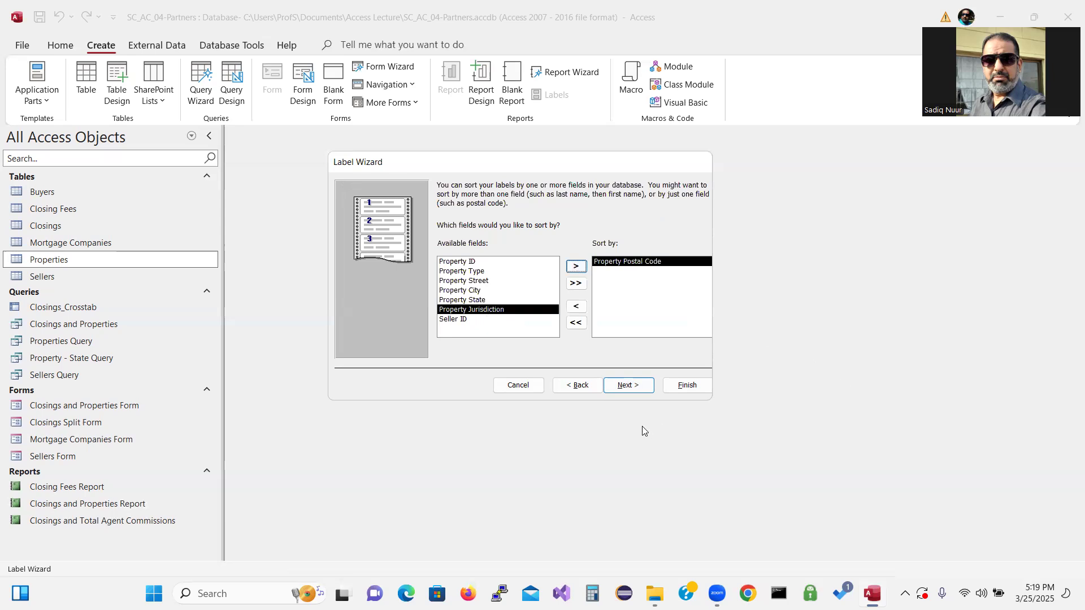
pyautogui.click(626, 388)
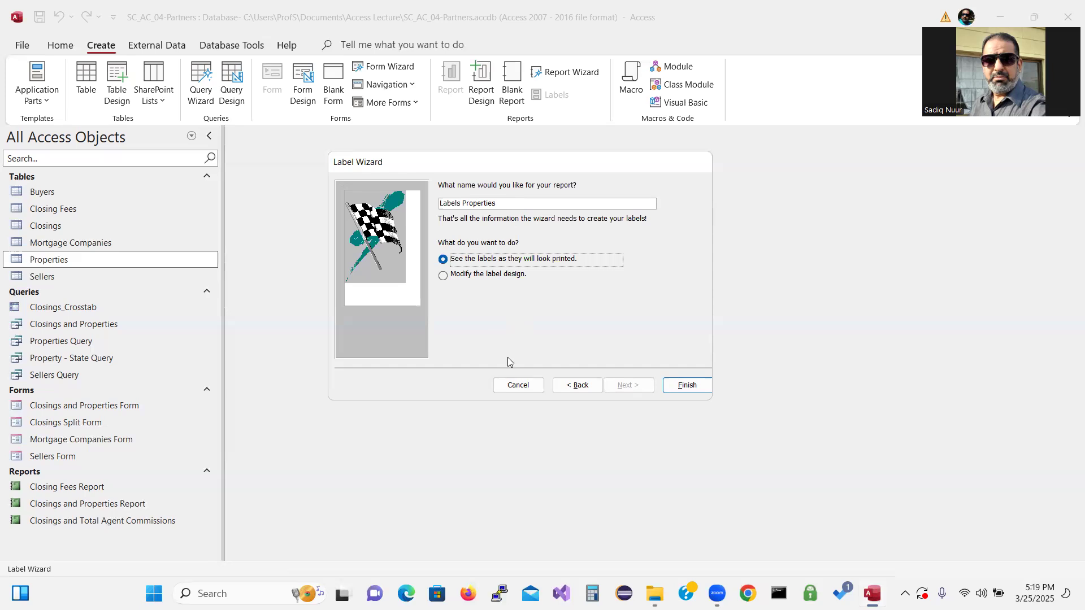
pyautogui.click(690, 387)
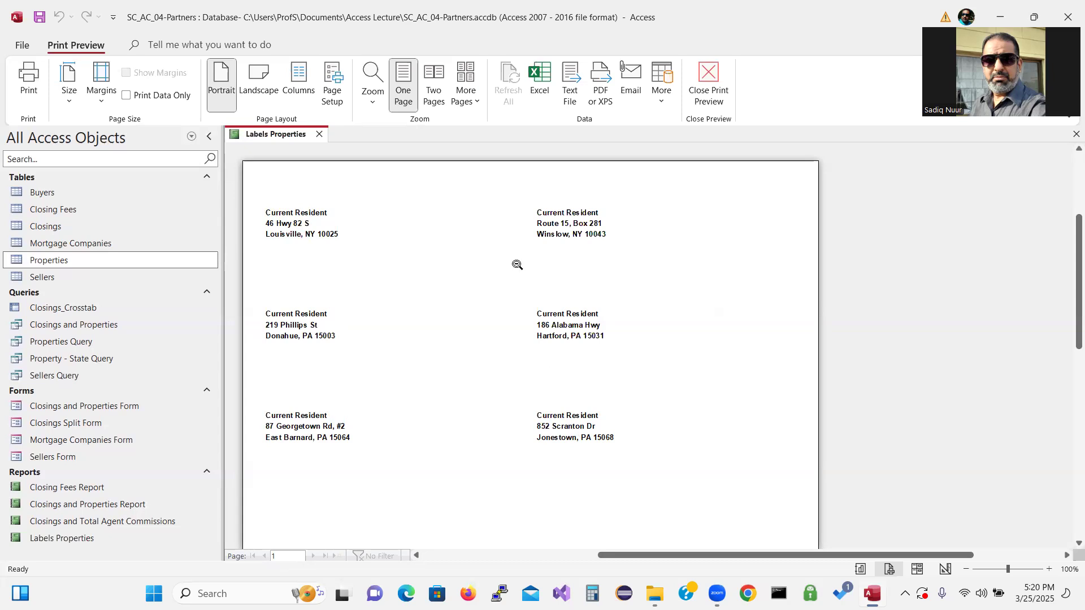
# Close the labels report preview, then close the SC_AC_04-Partners database.
pyautogui.click(319, 135)
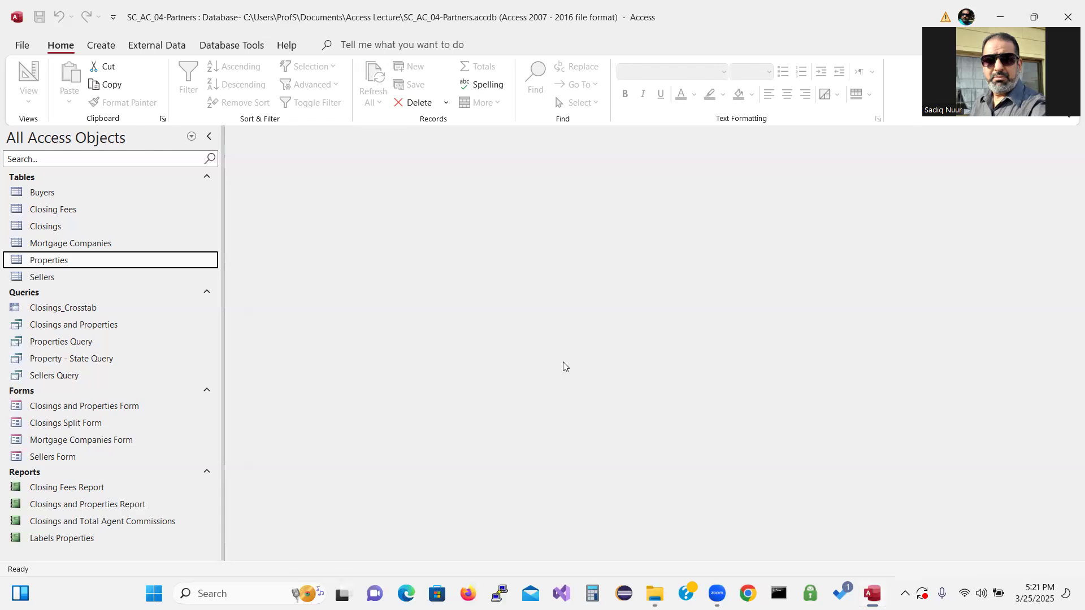
pyautogui.click(22, 49)
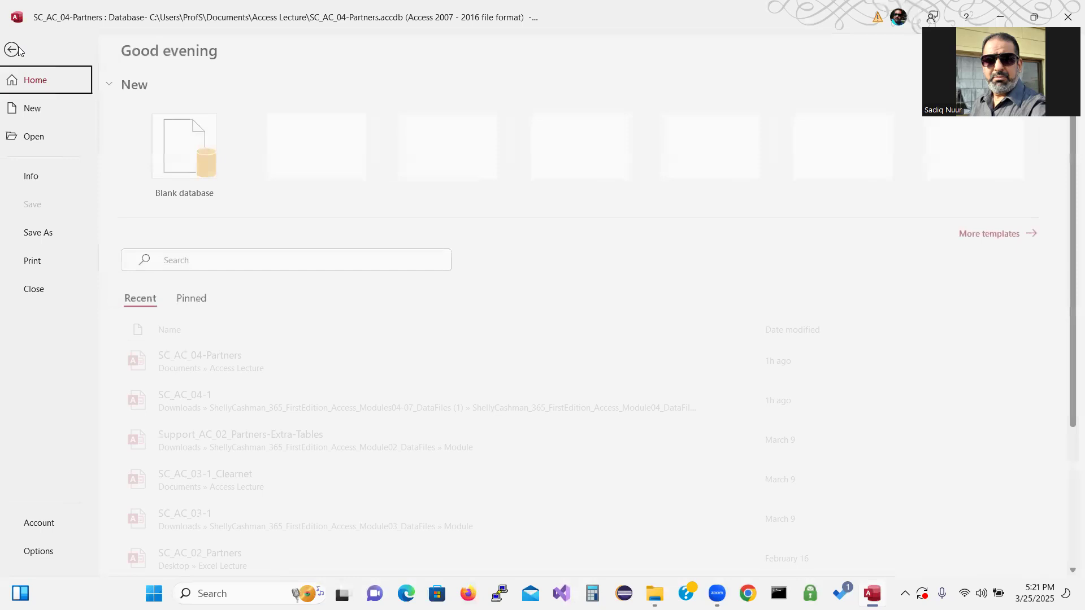
pyautogui.click(40, 292)
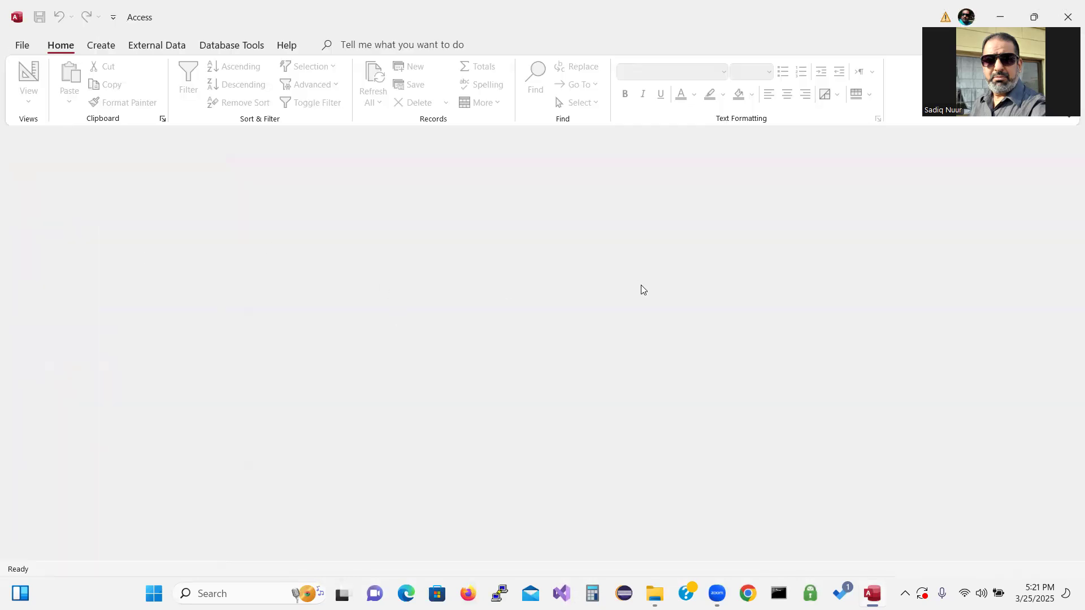